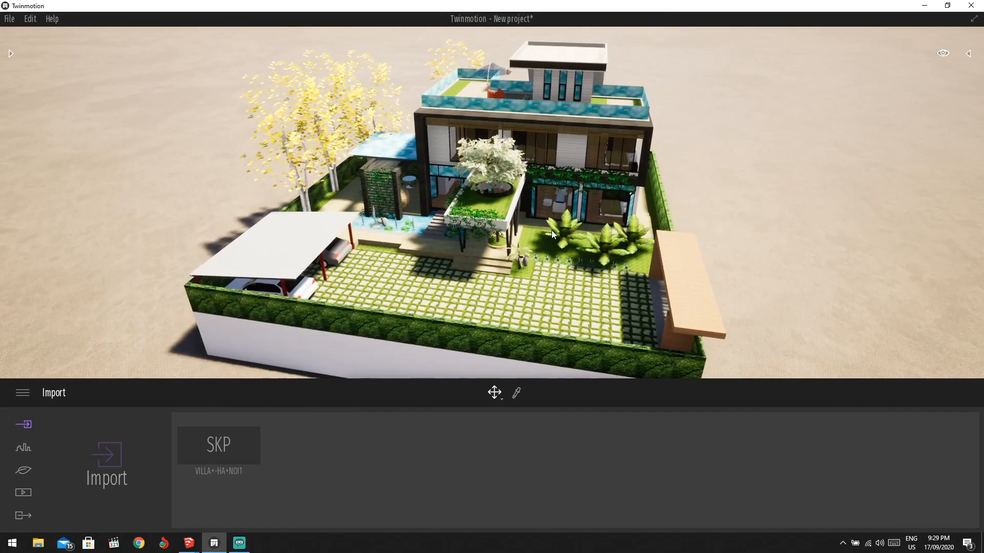
Orbit and pan around the villa to view its right side.
{"action": "middle_click_drag", "start_coordinate": [551, 229], "coordinate": [502, 225], "text": "shift"}
{"action": "middle_click_drag", "start_coordinate": [558, 208], "coordinate": [566, 204]}
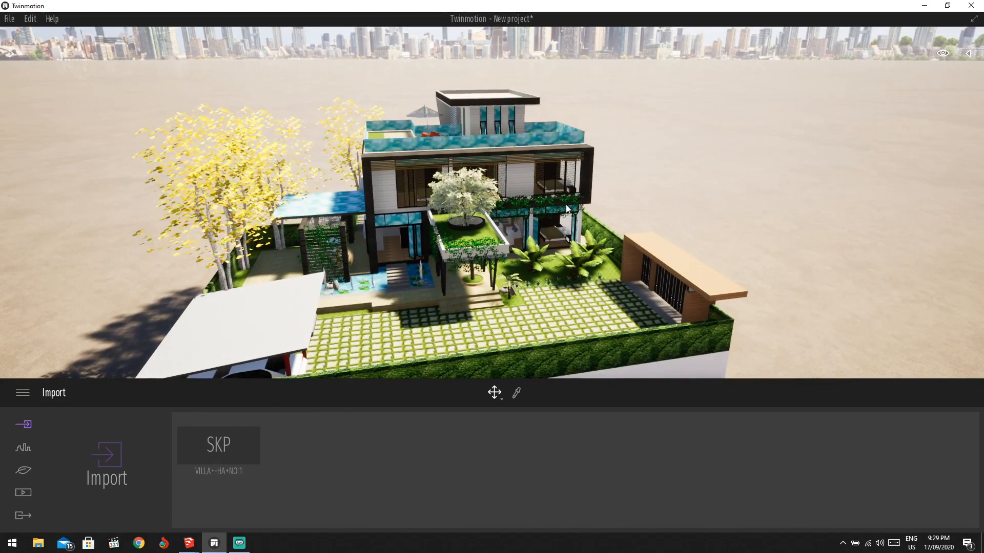
{"action": "mouse_move", "coordinate": [595, 165]}
{"action": "middle_mouse_down"}
{"action": "mouse_move", "coordinate": [583, 139]}
{"action": "mouse_move", "coordinate": [585, 150]}
{"action": "middle_mouse_up"}
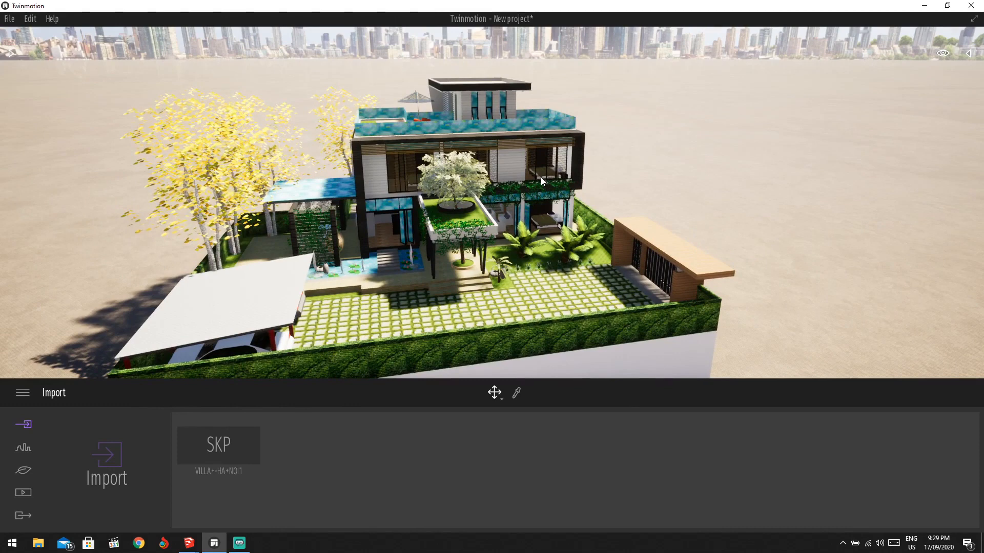
{"action": "middle_click_drag", "start_coordinate": [530, 177], "coordinate": [594, 158]}
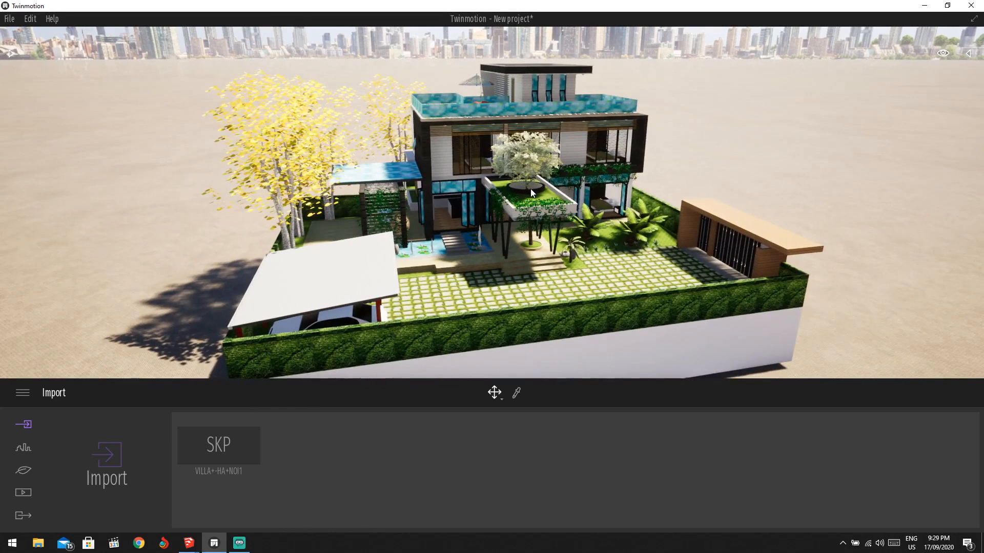
Fly the camera around the villa with the WASD, Q and E keys.
{"action": "key", "text": "w"}
{"action": "key", "text": "a"}
{"action": "key", "text": "d"}
{"action": "key", "text": "w"}
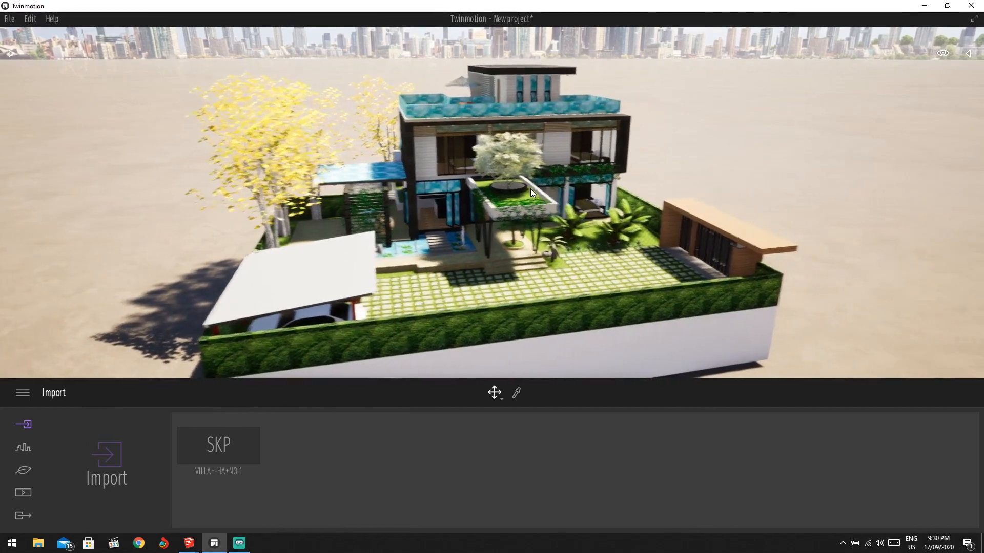
{"action": "key", "text": "w"}
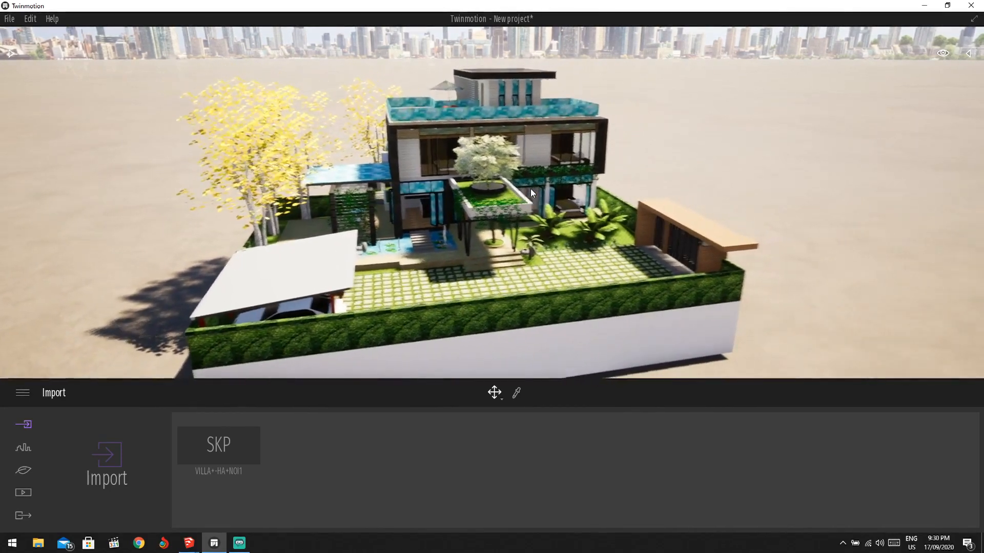
{"action": "key", "text": "w"}
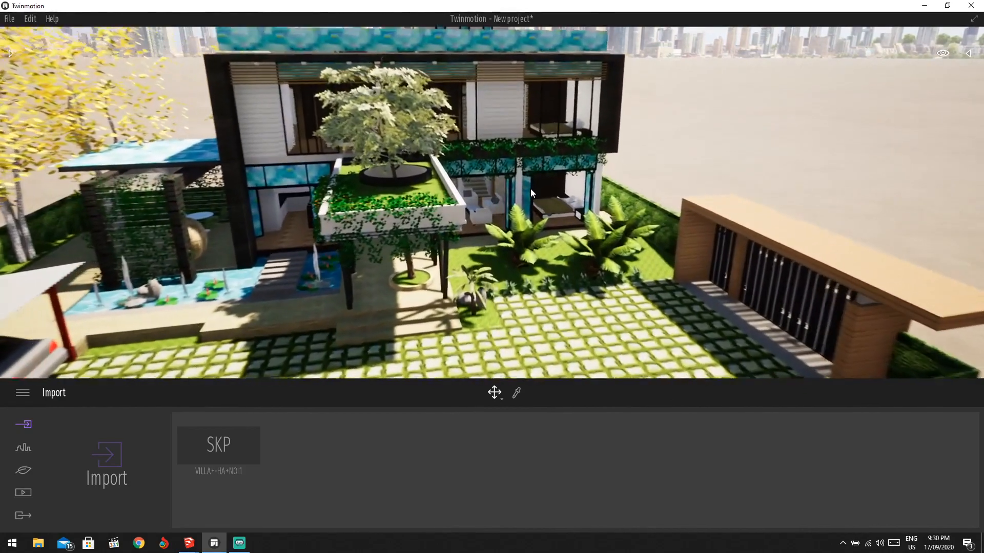
{"action": "key", "text": "e"}
{"action": "key", "text": "s"}
{"action": "key", "text": "s"}
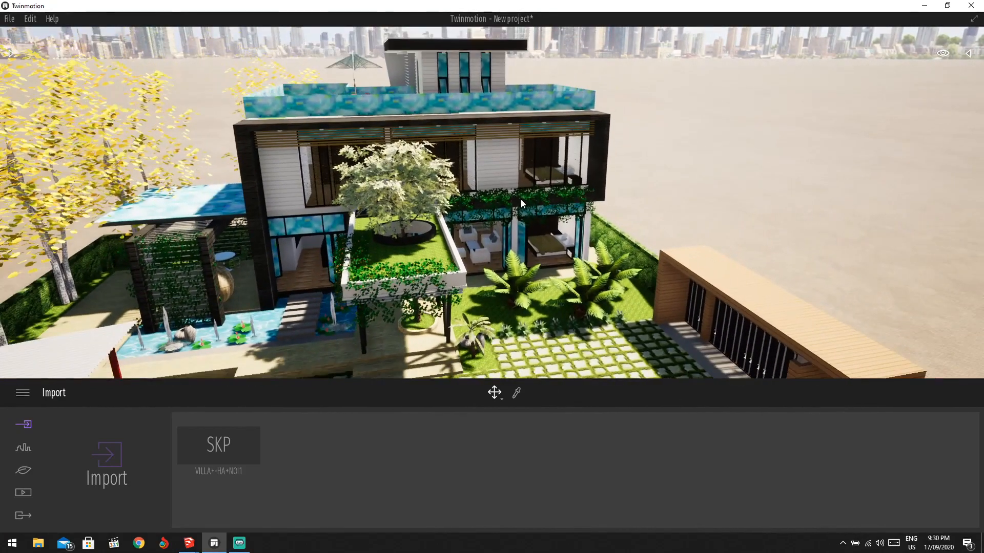
{"action": "key", "text": "a"}
{"action": "key", "text": "s"}
{"action": "key", "text": "s"}
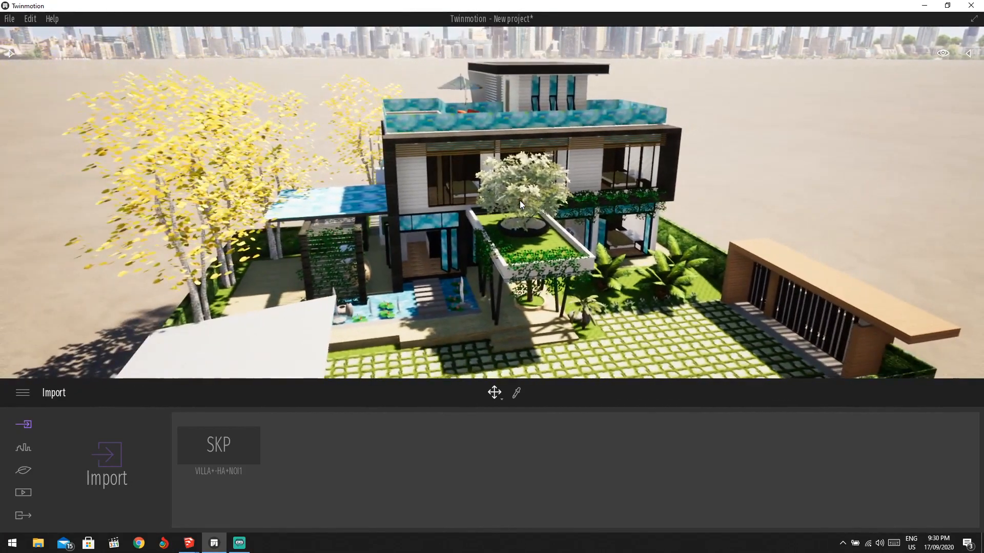
{"action": "key", "text": "a"}
{"action": "key", "text": "d"}
{"action": "key", "text": "s"}
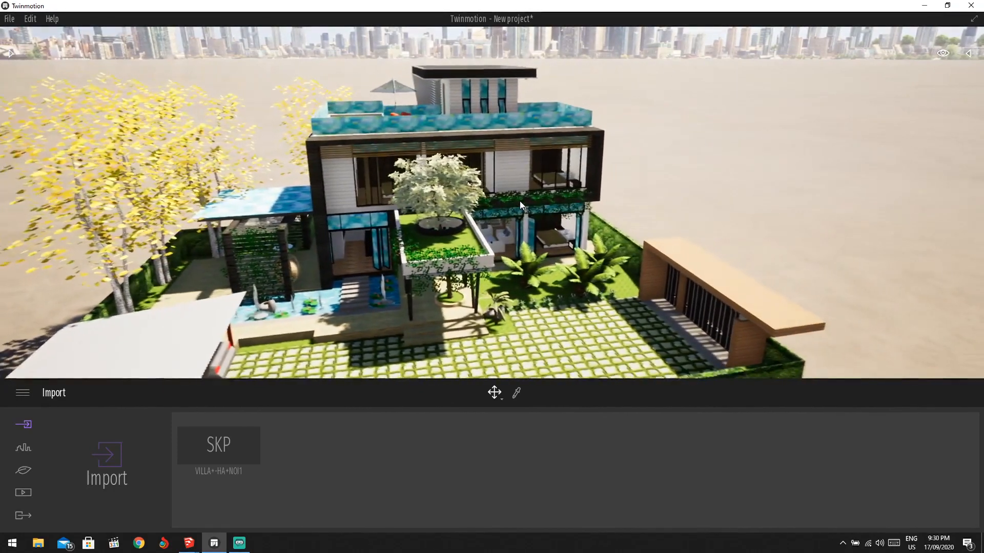
{"action": "key", "text": "q"}
{"action": "key", "text": "w"}
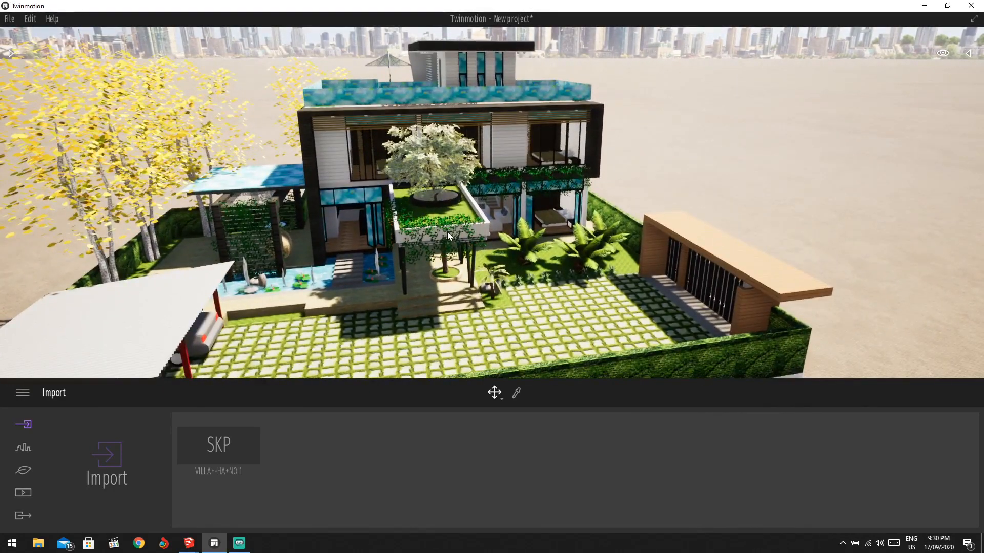
Return to a frontal view of the villa and open the asset Library panel.
{"action": "middle_click_drag", "start_coordinate": [447, 232], "coordinate": [518, 185]}
{"action": "scroll", "coordinate": [475, 220], "scroll_direction": "up", "scroll_amount": 3}
{"action": "scroll", "coordinate": [523, 183], "scroll_direction": "up", "scroll_amount": 2}
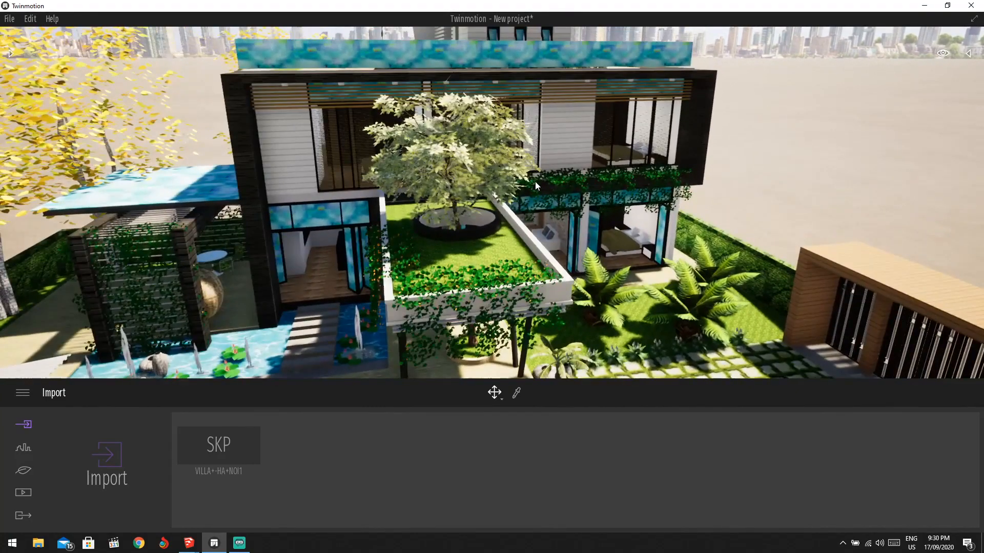
{"action": "scroll", "coordinate": [535, 181], "scroll_direction": "up", "scroll_amount": 2}
{"action": "middle_click_drag", "start_coordinate": [536, 185], "coordinate": [563, 176], "text": "shift"}
{"action": "middle_click_drag", "start_coordinate": [461, 169], "coordinate": [294, 152], "text": "shift"}
{"action": "scroll", "coordinate": [373, 170], "scroll_direction": "down", "scroll_amount": 1}
{"action": "scroll", "coordinate": [373, 170], "scroll_direction": "down", "scroll_amount": 1}
{"action": "scroll", "coordinate": [408, 192], "scroll_direction": "down", "scroll_amount": 1}
{"action": "left_click", "coordinate": [10, 54]}
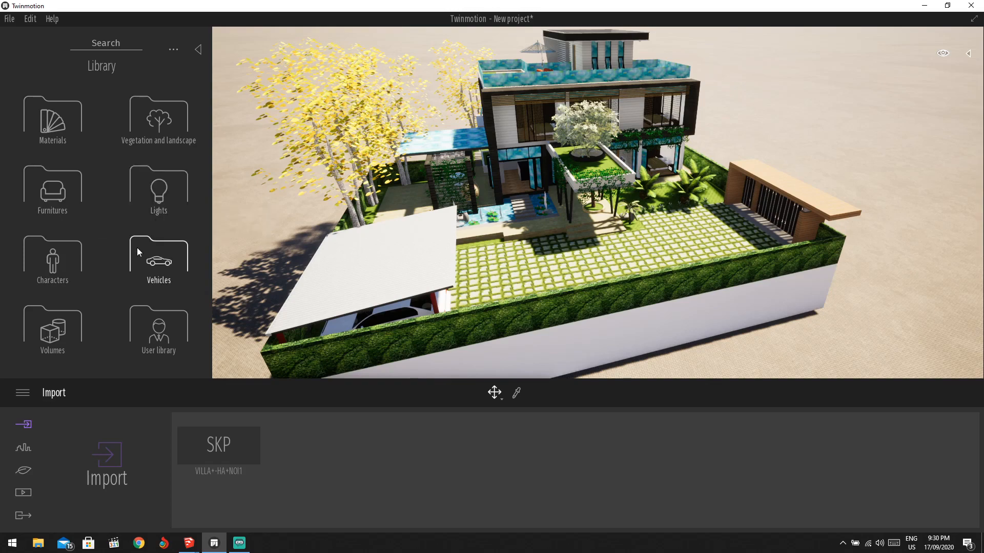
{"action": "scroll", "coordinate": [517, 216], "scroll_direction": "down", "scroll_amount": 3}
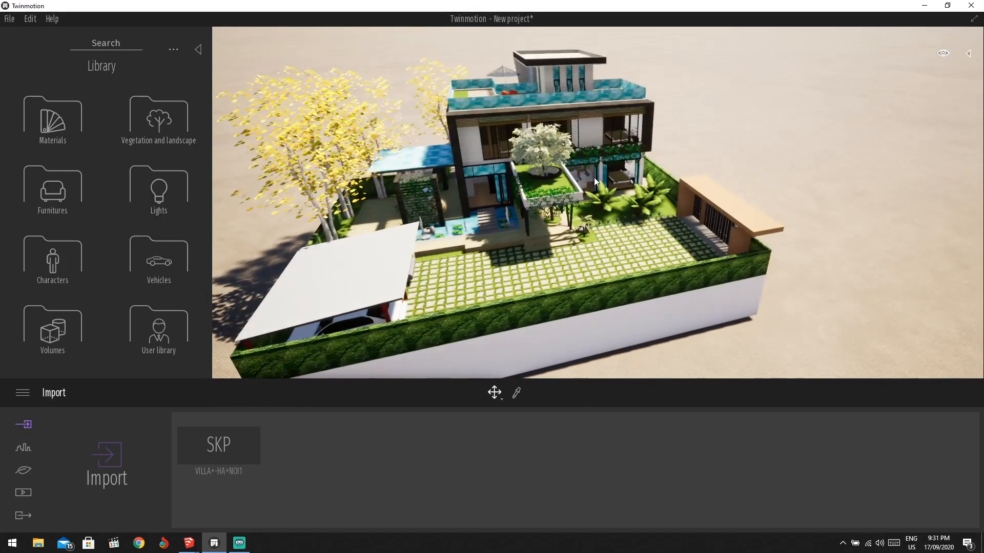
{"action": "left_click_drag", "start_coordinate": [594, 178], "coordinate": [505, 124]}
{"action": "scroll", "coordinate": [503, 123], "scroll_direction": "up", "scroll_amount": 2}
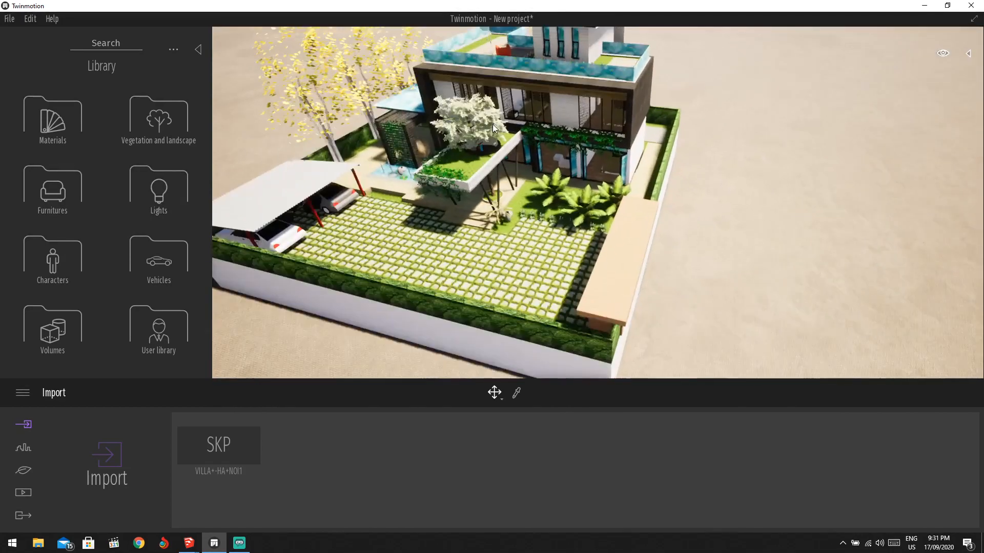
{"action": "scroll", "coordinate": [420, 111], "scroll_direction": "up", "scroll_amount": 3}
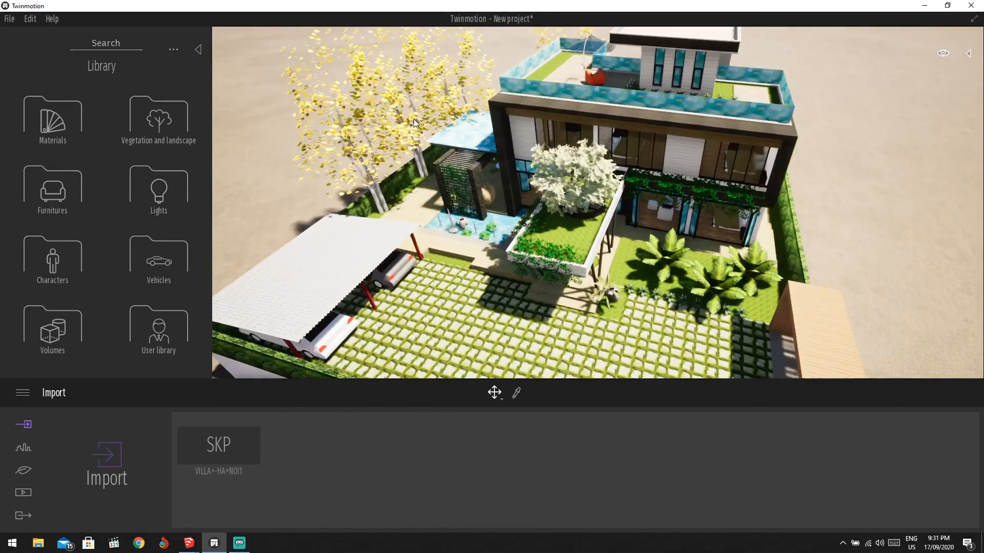
{"action": "middle_click_drag", "start_coordinate": [413, 119], "coordinate": [474, 207], "text": "shift"}
{"action": "scroll", "coordinate": [471, 86], "scroll_direction": "up", "scroll_amount": 1}
{"action": "scroll", "coordinate": [489, 268], "scroll_direction": "up", "scroll_amount": 1}
{"action": "scroll", "coordinate": [490, 271], "scroll_direction": "up", "scroll_amount": 2}
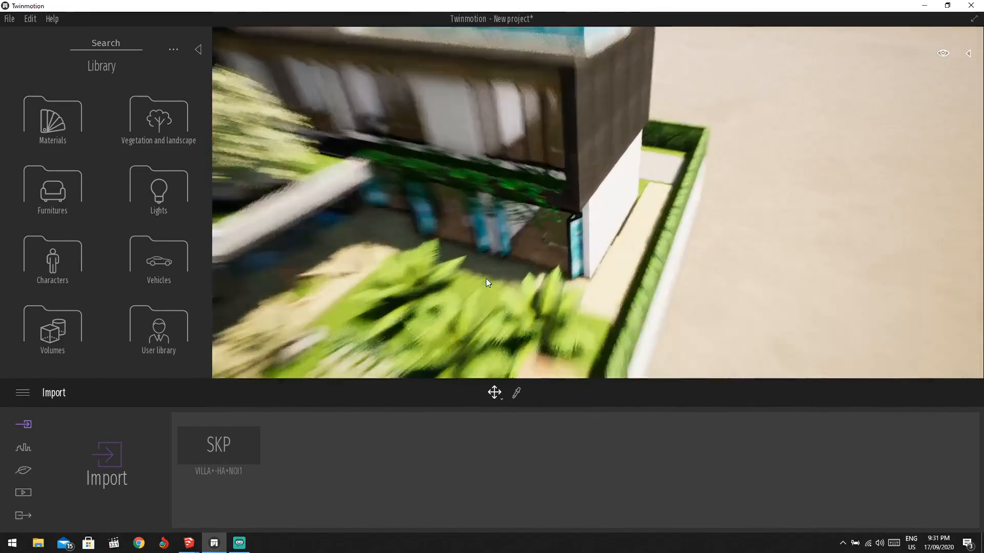
{"action": "middle_click_drag", "start_coordinate": [486, 278], "coordinate": [528, 224], "text": "shift"}
{"action": "scroll", "coordinate": [489, 269], "scroll_direction": "down", "scroll_amount": 2}
{"action": "middle_click_drag", "start_coordinate": [490, 268], "coordinate": [563, 239]}
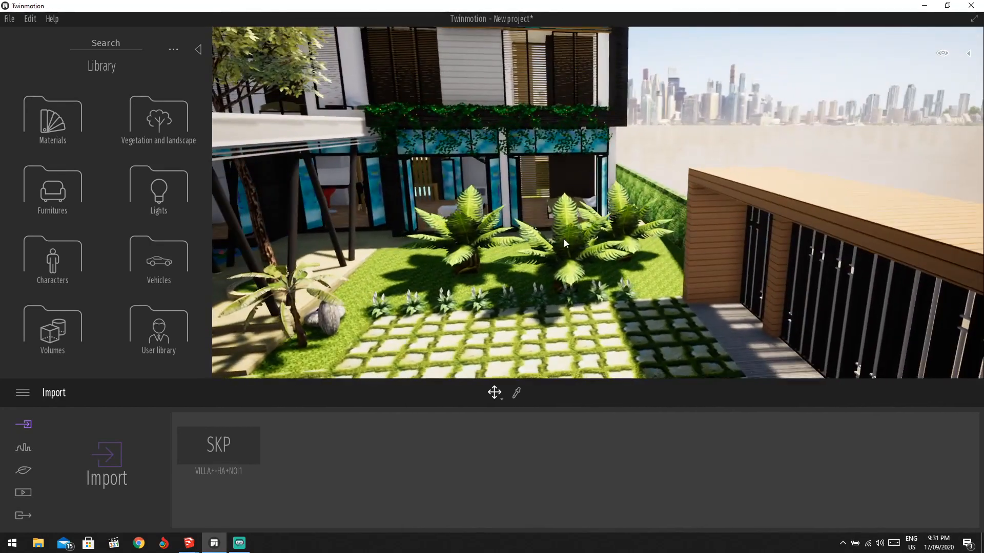
{"action": "left_click", "coordinate": [564, 241]}
{"action": "key", "text": "Delete"}
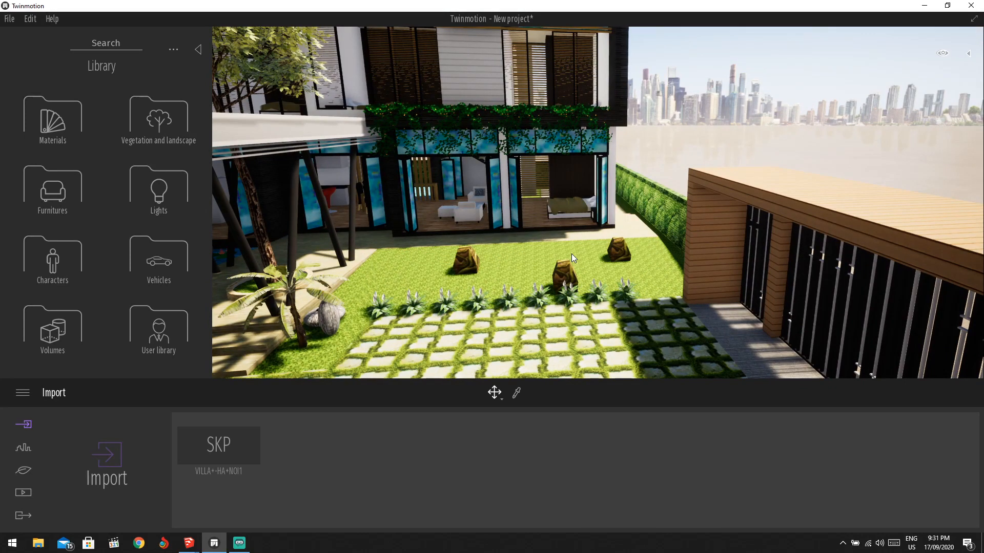
{"action": "key", "text": "ctrl+z"}
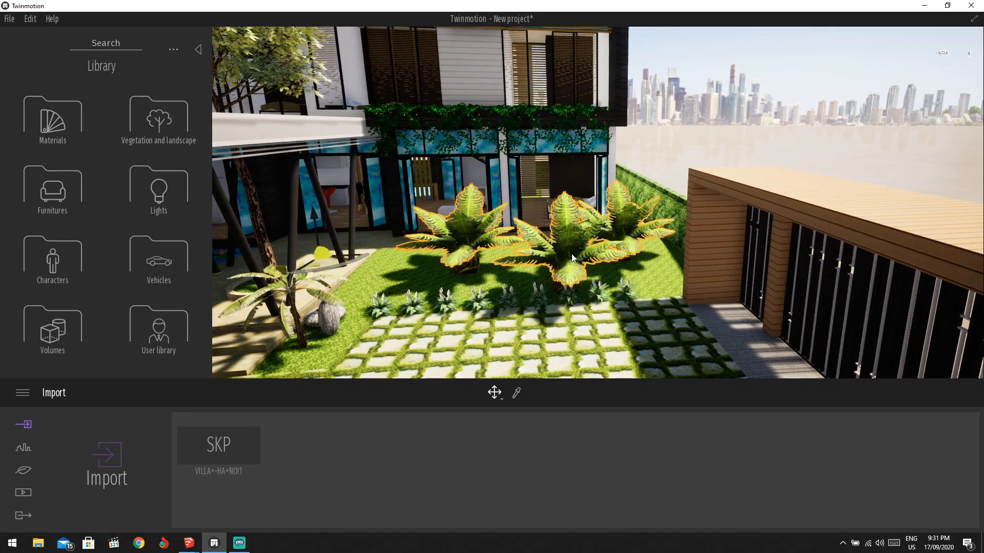
{"action": "left_click", "coordinate": [691, 147]}
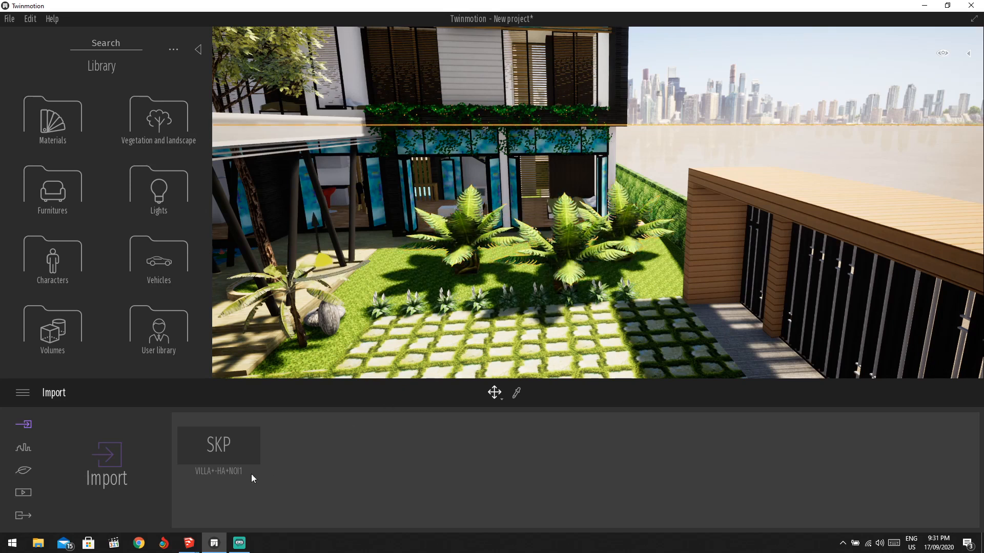
In SketchUp, delete the group of yellow trees on the villa's left side.
{"action": "mouse_move", "coordinate": [192, 548]}
{"action": "left_click", "coordinate": [245, 494]}
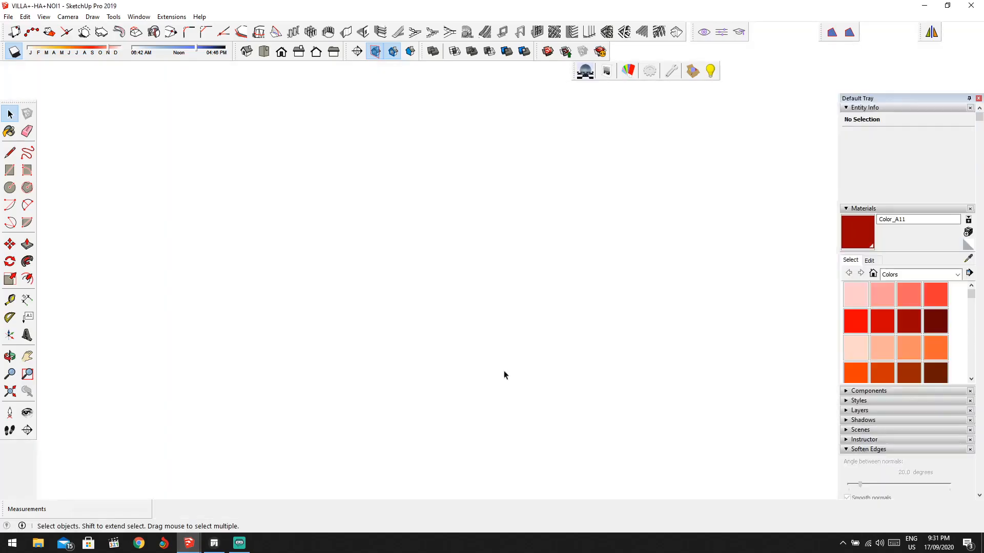
{"action": "left_click", "coordinate": [667, 398]}
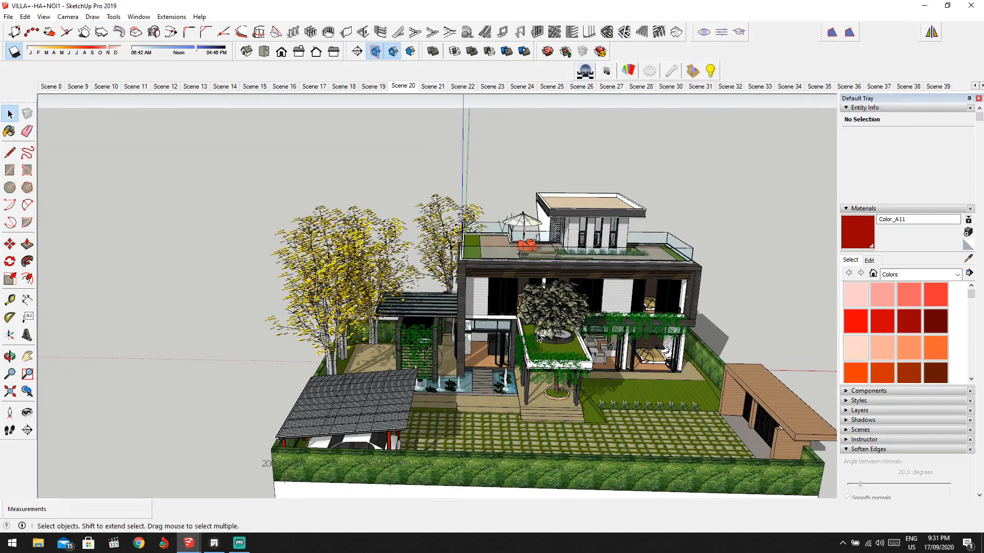
{"action": "left_click", "coordinate": [342, 302]}
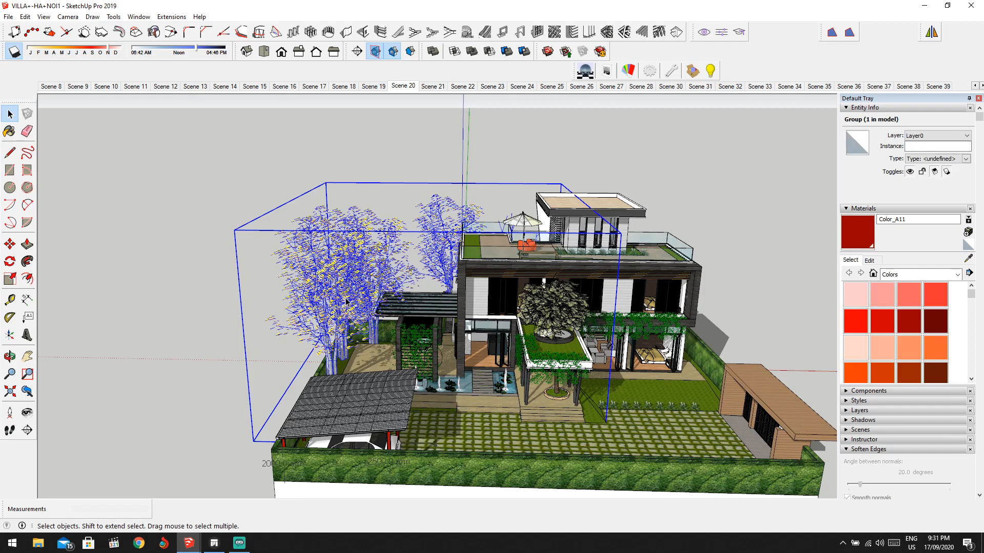
{"action": "key", "text": "Delete"}
Turn on shadows in SketchUp and return to Twinmotion.
{"action": "middle_click_drag", "start_coordinate": [352, 292], "coordinate": [390, 300]}
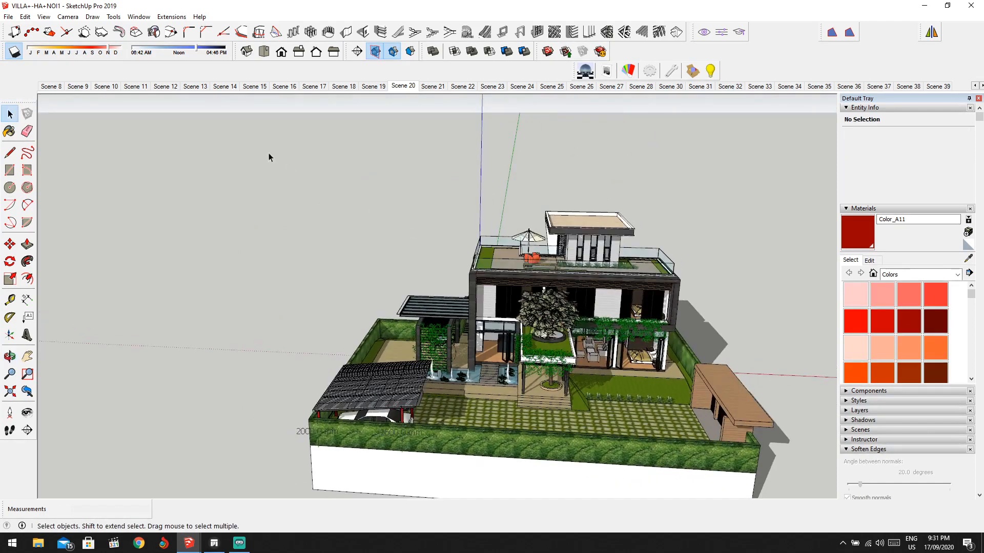
{"action": "left_click", "coordinate": [20, 55]}
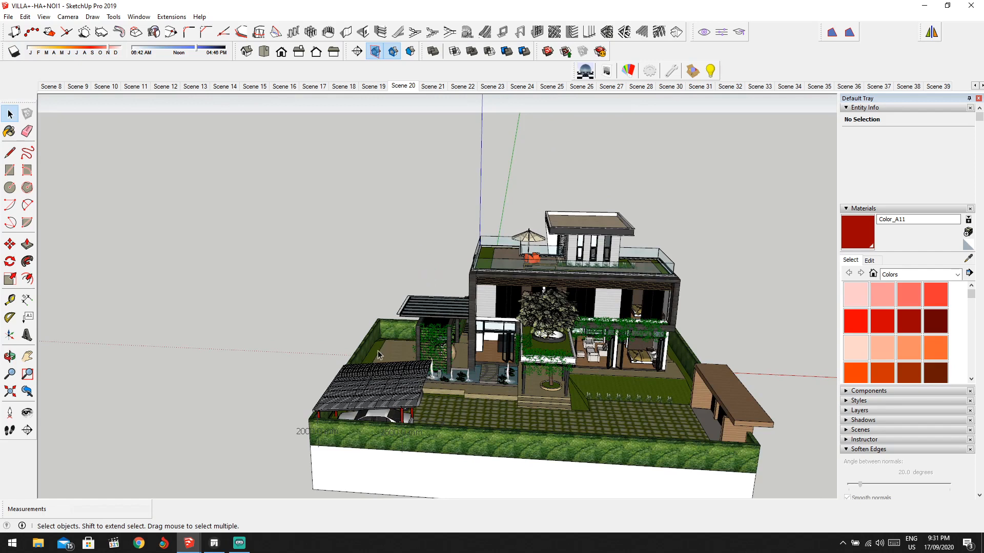
{"action": "left_click", "coordinate": [214, 544]}
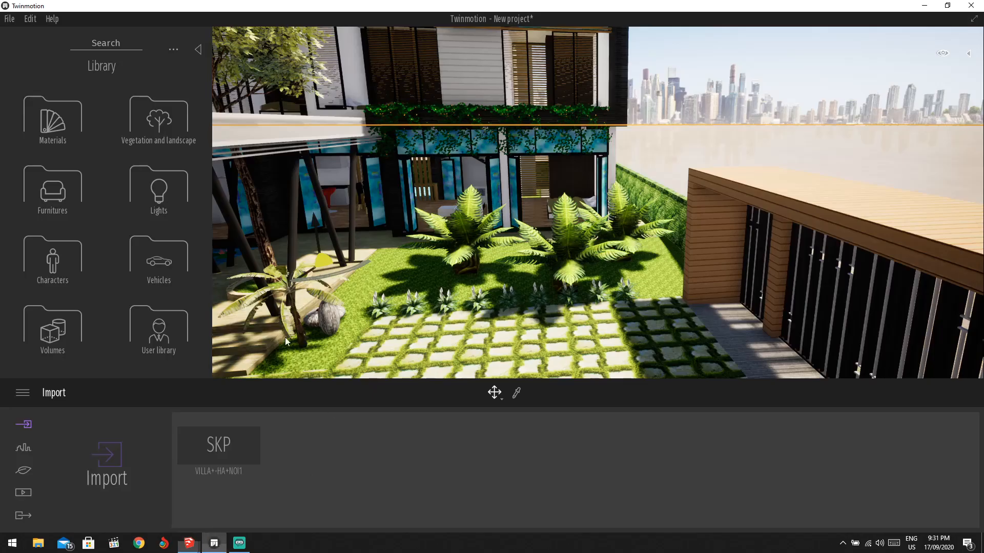
Close the Library and re-sync the VILLA+-HA+NOI1 import from SketchUp.
{"action": "left_click", "coordinate": [27, 425]}
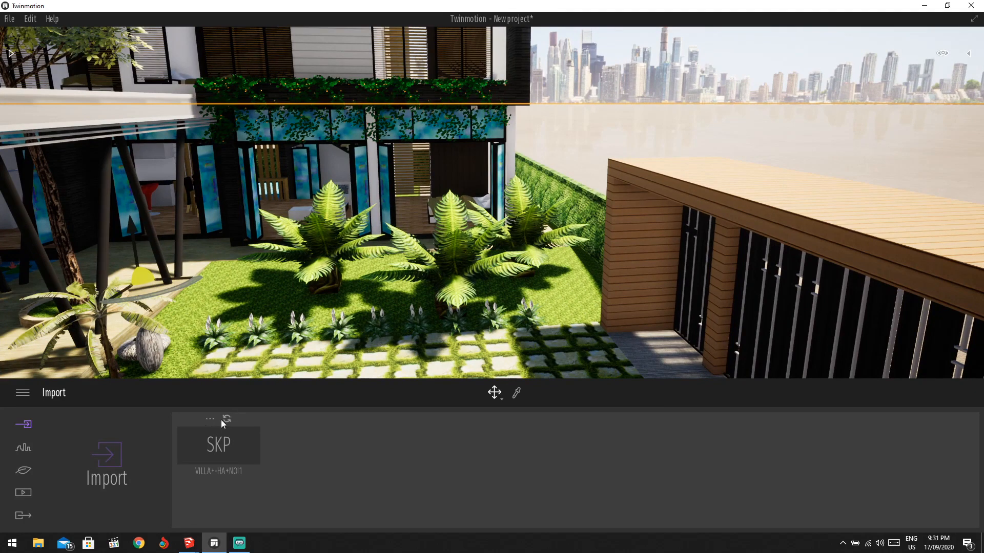
{"action": "left_click", "coordinate": [226, 419]}
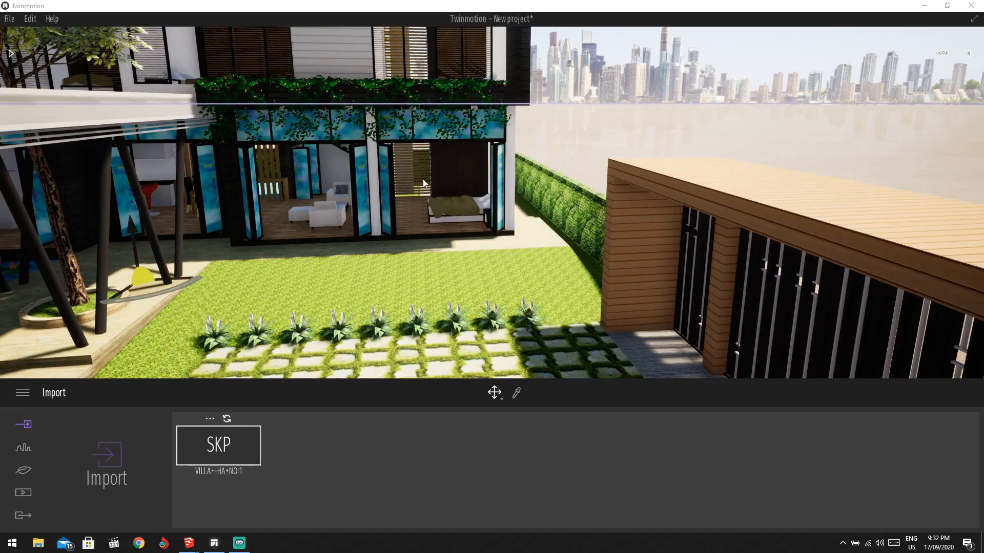
{"action": "left_click_drag", "start_coordinate": [423, 179], "coordinate": [232, 222]}
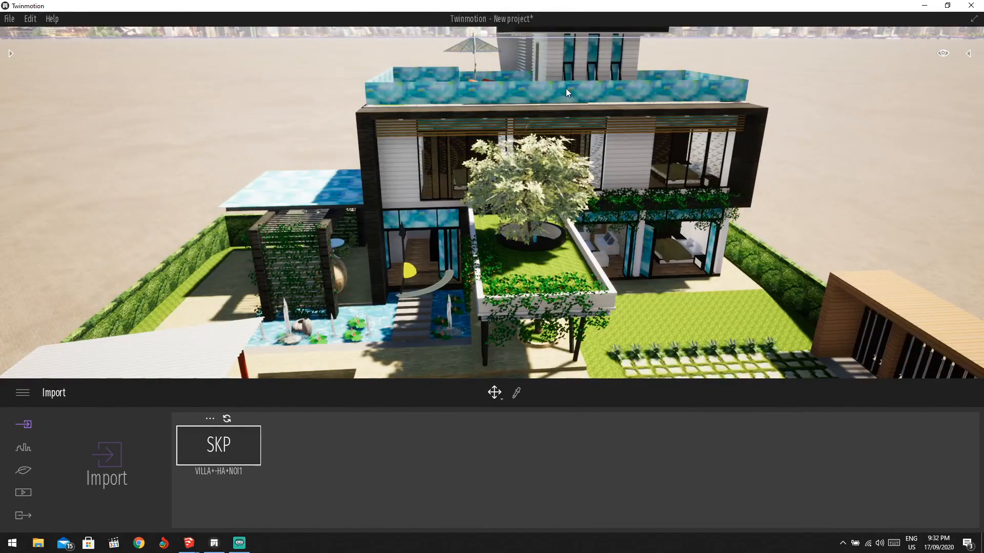
{"action": "left_click_drag", "start_coordinate": [631, 106], "coordinate": [589, 138]}
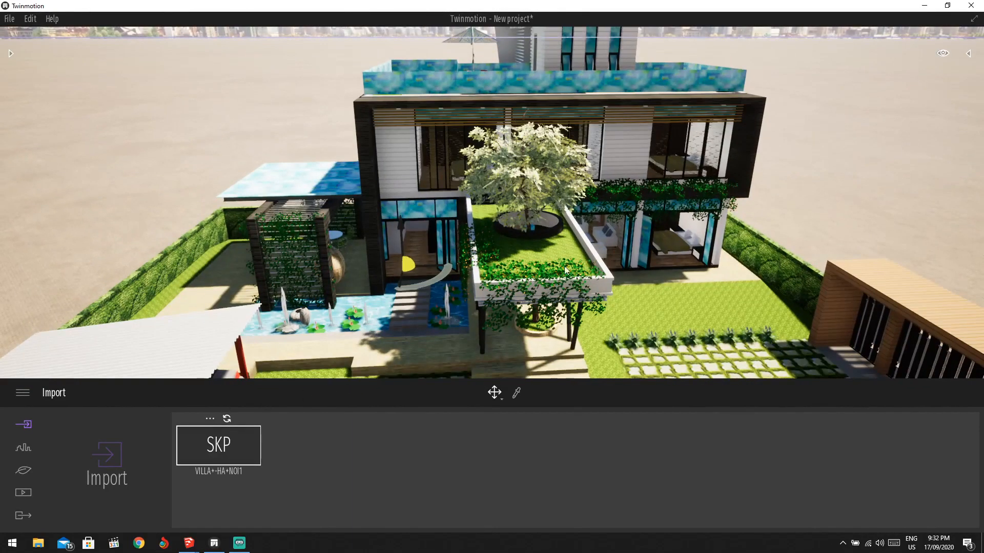
{"action": "left_click_drag", "start_coordinate": [566, 270], "coordinate": [551, 253]}
{"action": "scroll", "coordinate": [536, 259], "scroll_direction": "down", "scroll_amount": 2}
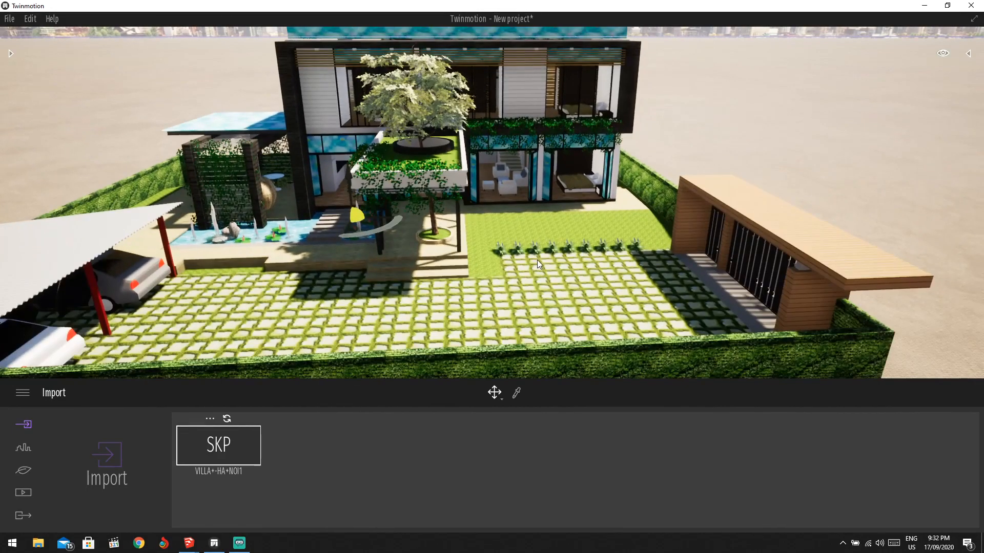
{"action": "scroll", "coordinate": [504, 195], "scroll_direction": "up", "scroll_amount": 3}
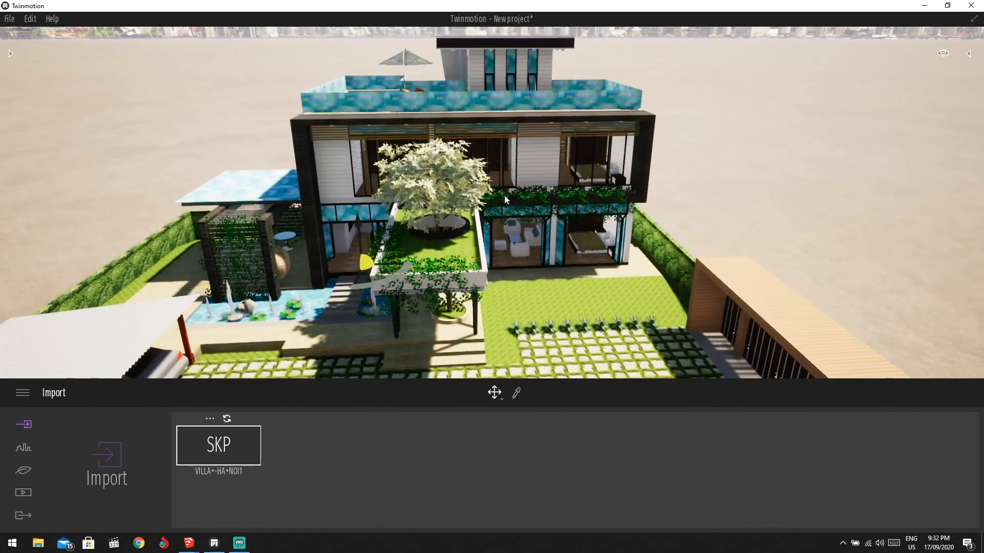
{"action": "scroll", "coordinate": [504, 195], "scroll_direction": "down", "scroll_amount": 2}
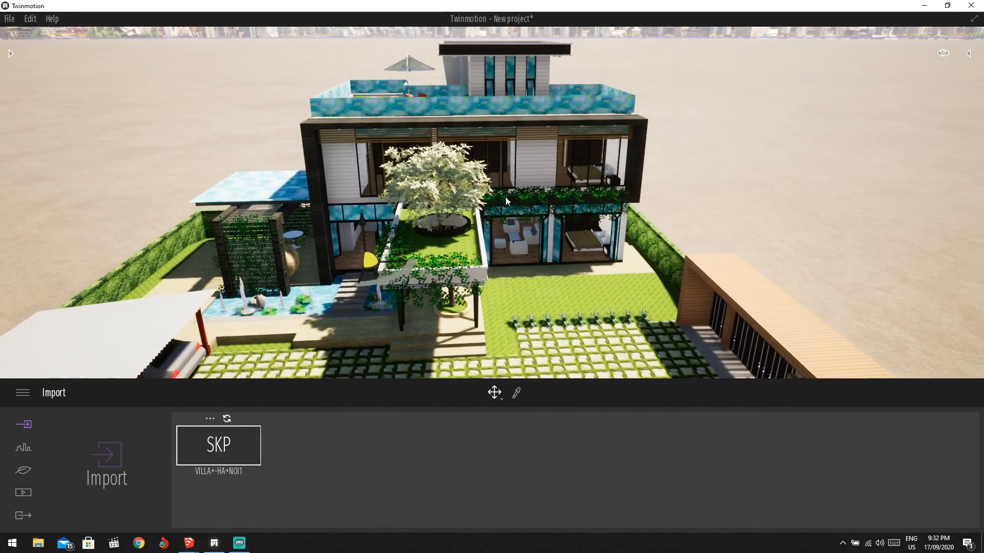
{"action": "left_click_drag", "start_coordinate": [505, 196], "coordinate": [525, 216]}
{"action": "scroll", "coordinate": [524, 210], "scroll_direction": "down", "scroll_amount": 2}
{"action": "scroll", "coordinate": [466, 94], "scroll_direction": "up", "scroll_amount": 5}
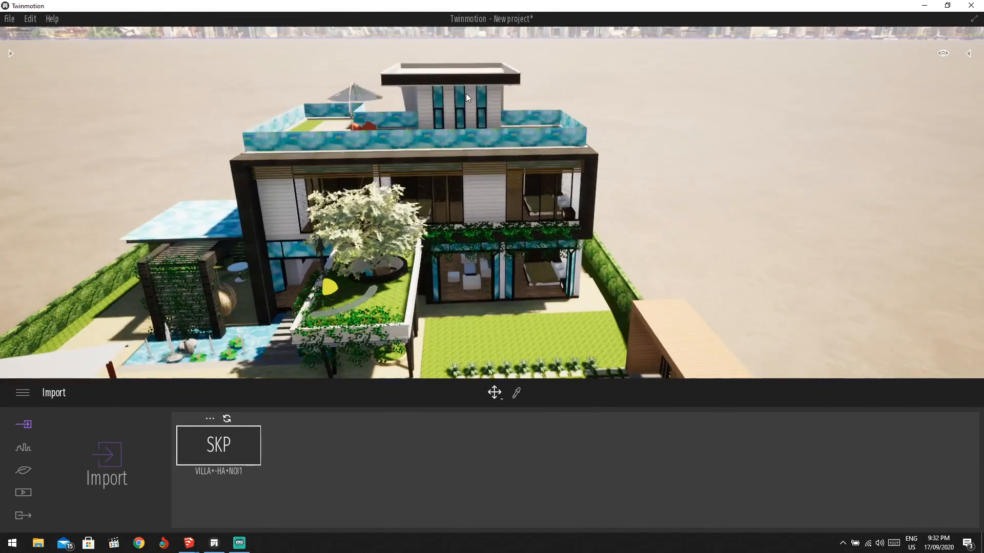
{"action": "scroll", "coordinate": [475, 57], "scroll_direction": "up", "scroll_amount": 3}
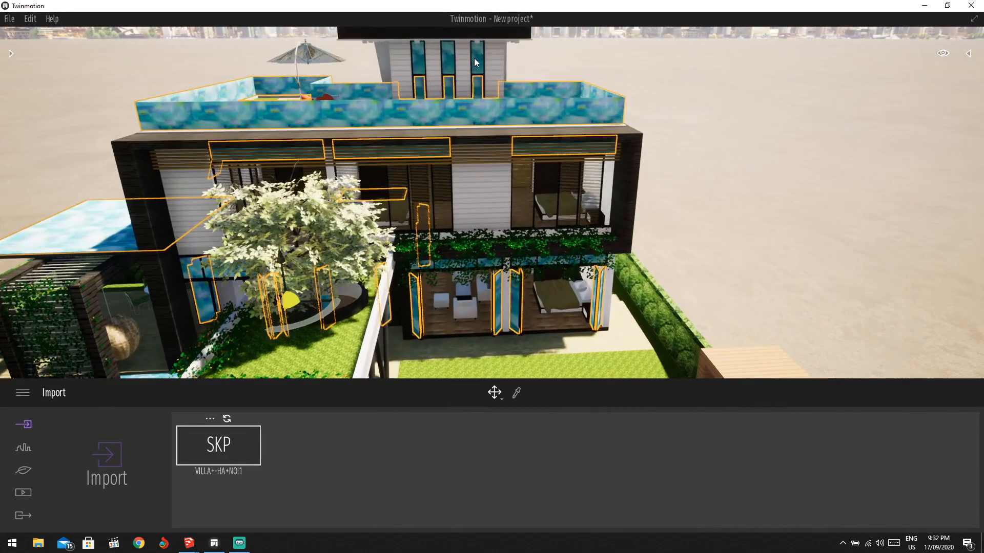
{"action": "scroll", "coordinate": [472, 53], "scroll_direction": "down", "scroll_amount": 3}
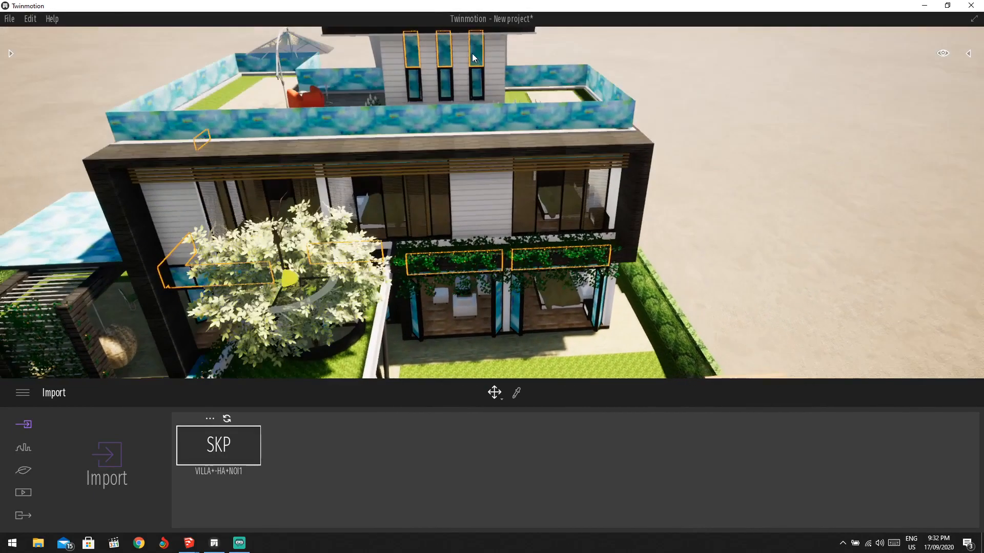
{"action": "scroll", "coordinate": [459, 62], "scroll_direction": "up", "scroll_amount": 6}
{"action": "scroll", "coordinate": [459, 77], "scroll_direction": "down", "scroll_amount": 4}
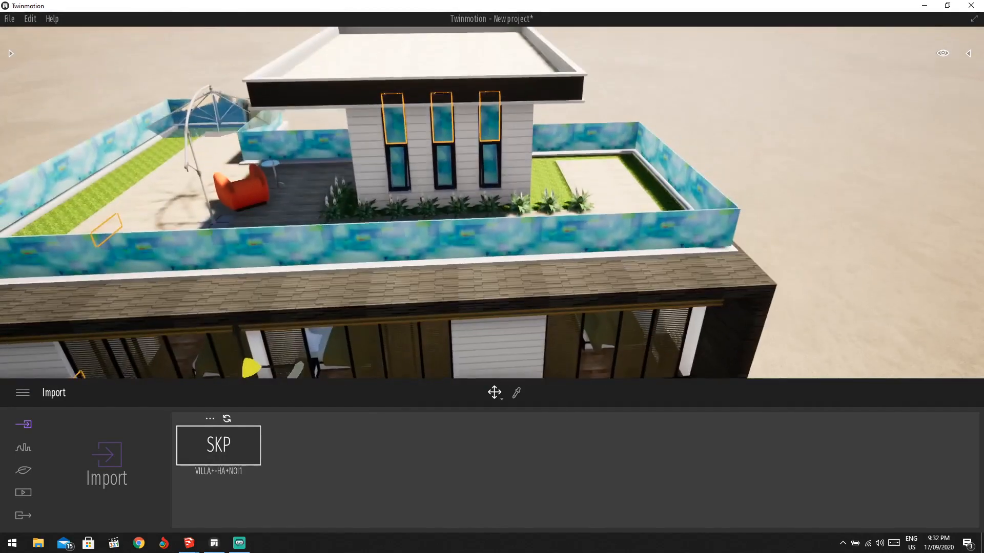
{"action": "scroll", "coordinate": [461, 114], "scroll_direction": "up", "scroll_amount": 2}
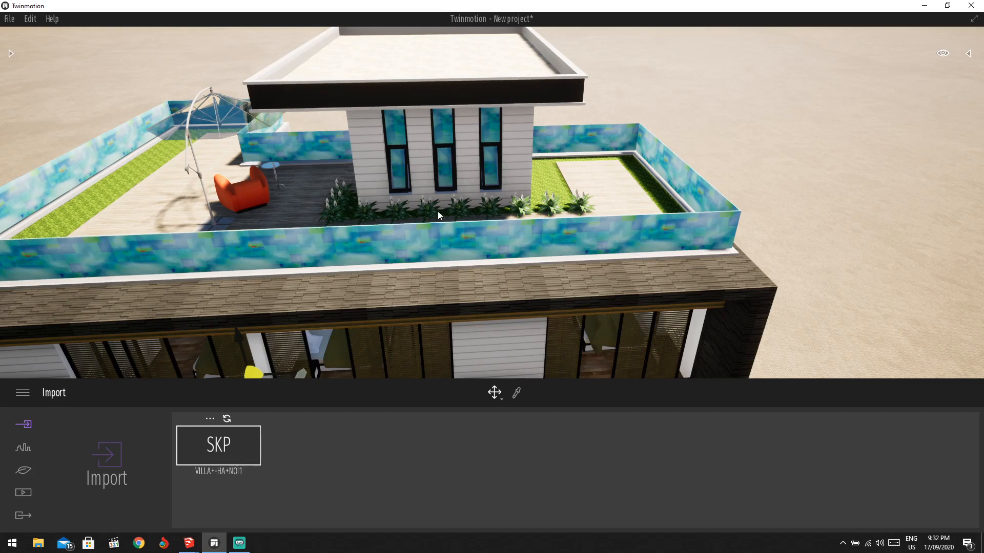
Apply Clear glass from Materials > Glass to the roof parapet walls.
{"action": "left_click", "coordinate": [9, 54]}
{"action": "left_click", "coordinate": [54, 123]}
{"action": "left_click", "coordinate": [51, 126]}
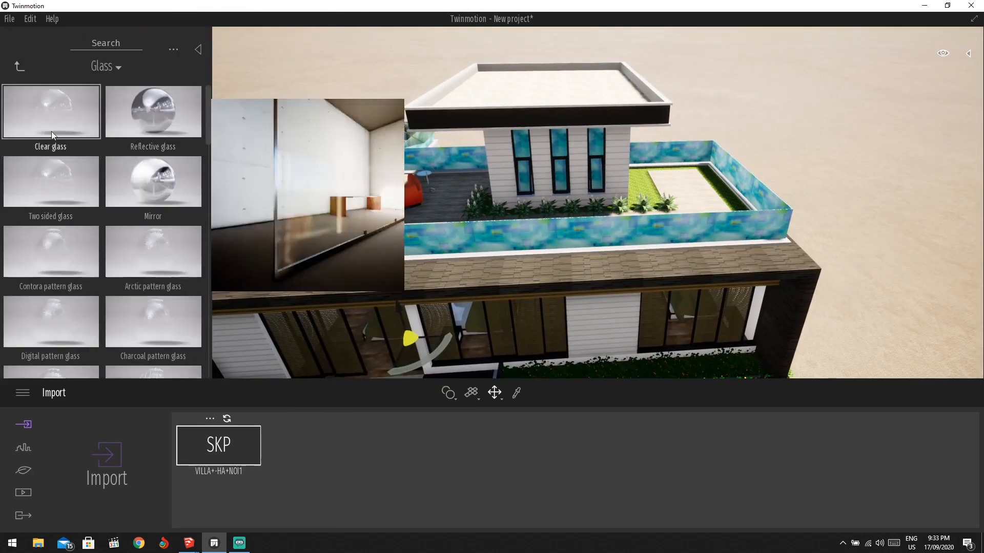
{"action": "left_click_drag", "start_coordinate": [52, 131], "coordinate": [514, 229]}
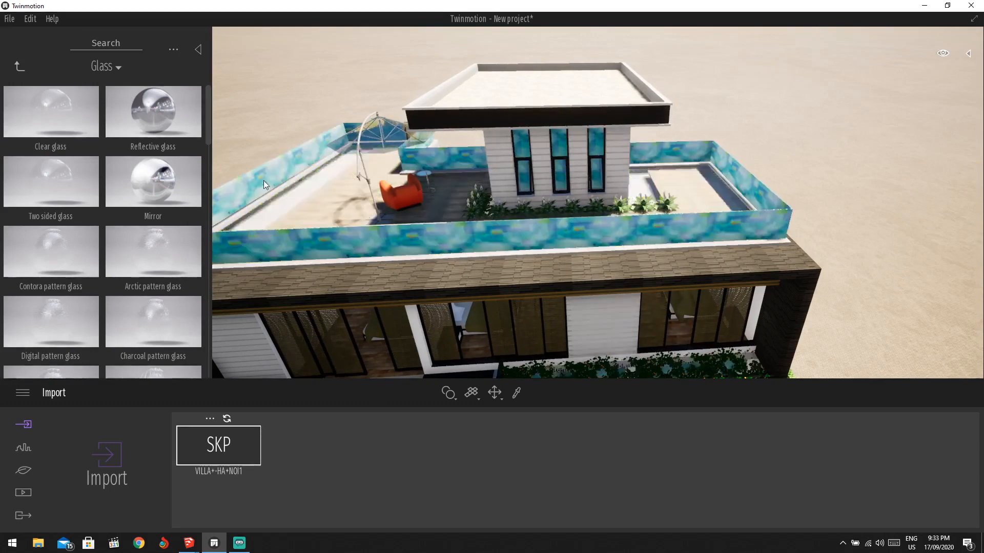
{"action": "left_click_drag", "start_coordinate": [52, 111], "coordinate": [291, 159]}
Orbit and zoom around the villa to check the facade, garden and roof terrace.
{"action": "scroll", "coordinate": [591, 149], "scroll_direction": "down", "scroll_amount": 1}
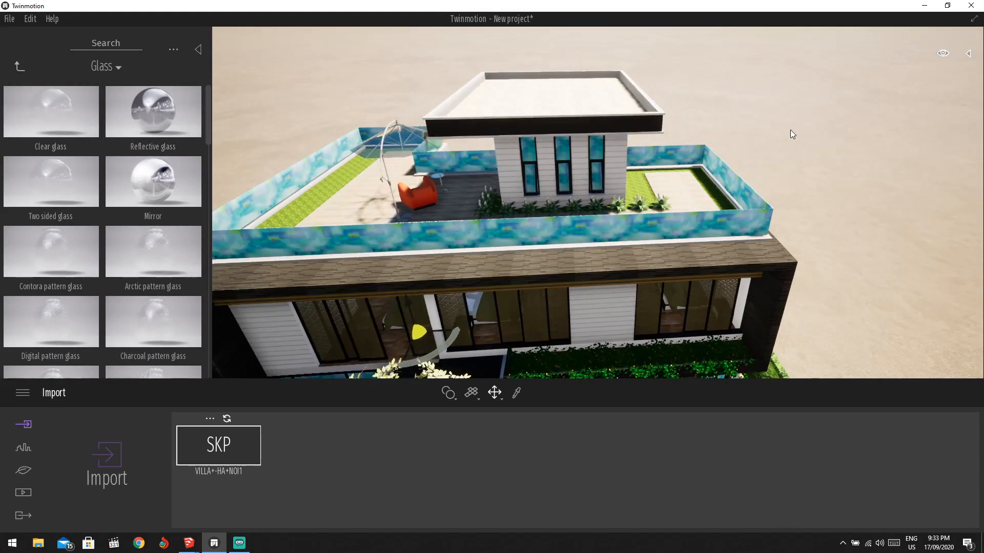
{"action": "scroll", "coordinate": [635, 210], "scroll_direction": "down", "scroll_amount": 2}
{"action": "middle_click_drag", "start_coordinate": [634, 210], "coordinate": [632, 153]}
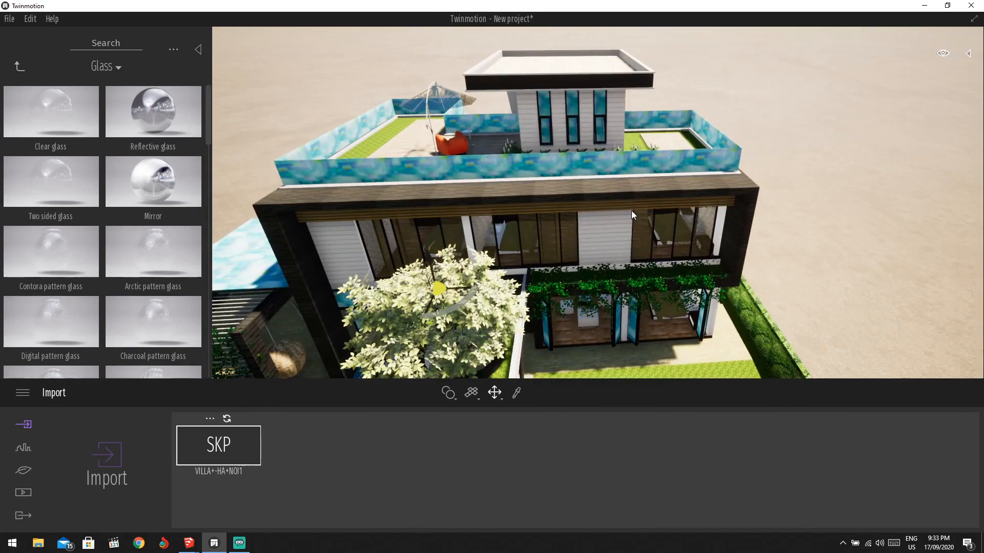
{"action": "scroll", "coordinate": [628, 213], "scroll_direction": "down", "scroll_amount": 1}
{"action": "middle_click_drag", "start_coordinate": [628, 213], "coordinate": [425, 254]}
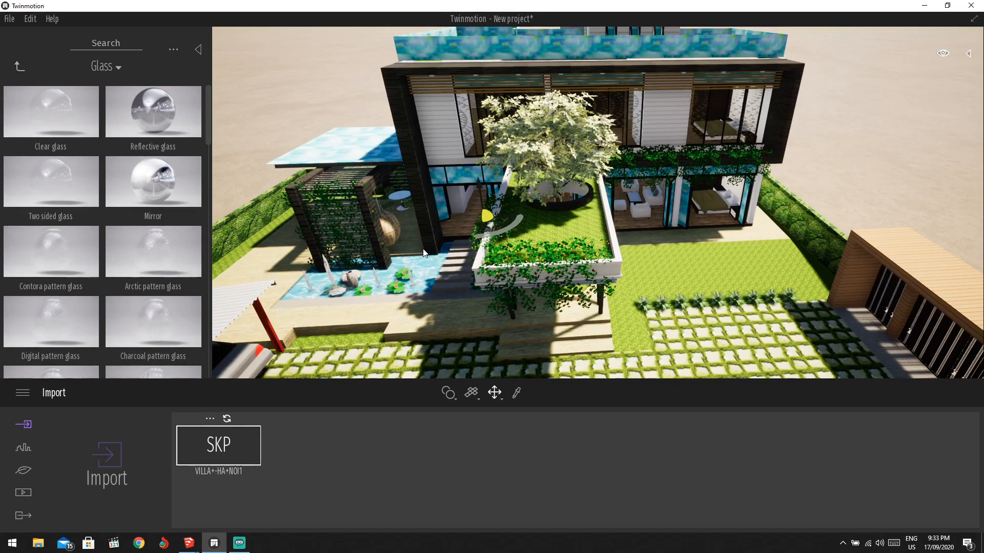
{"action": "middle_click_drag", "start_coordinate": [587, 85], "coordinate": [616, 70]}
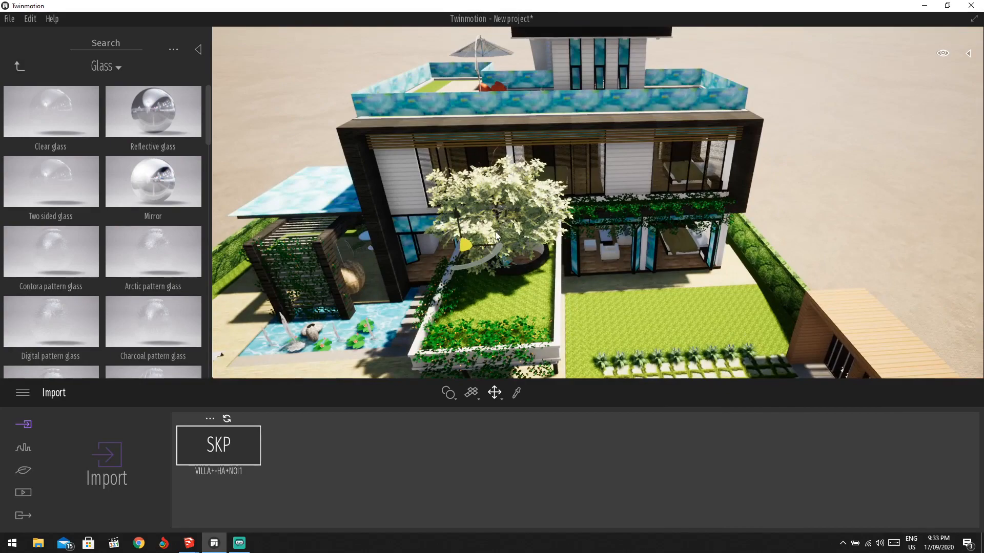
{"action": "mouse_move", "coordinate": [476, 242]}
{"action": "middle_mouse_down", "text": "shift"}
{"action": "mouse_move", "coordinate": [451, 256]}
{"action": "mouse_move", "coordinate": [410, 257]}
{"action": "mouse_move", "coordinate": [462, 246]}
{"action": "middle_mouse_up", "text": "shift"}
{"action": "scroll", "coordinate": [352, 231], "scroll_direction": "up", "scroll_amount": 3}
{"action": "left_click", "coordinate": [368, 223]}
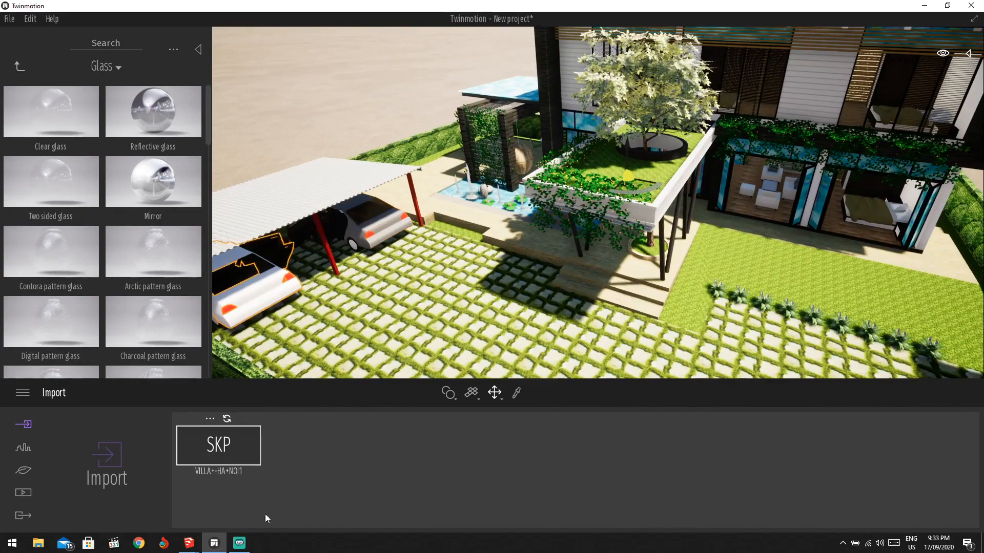
{"action": "mouse_move", "coordinate": [189, 543]}
{"action": "left_click", "coordinate": [220, 513]}
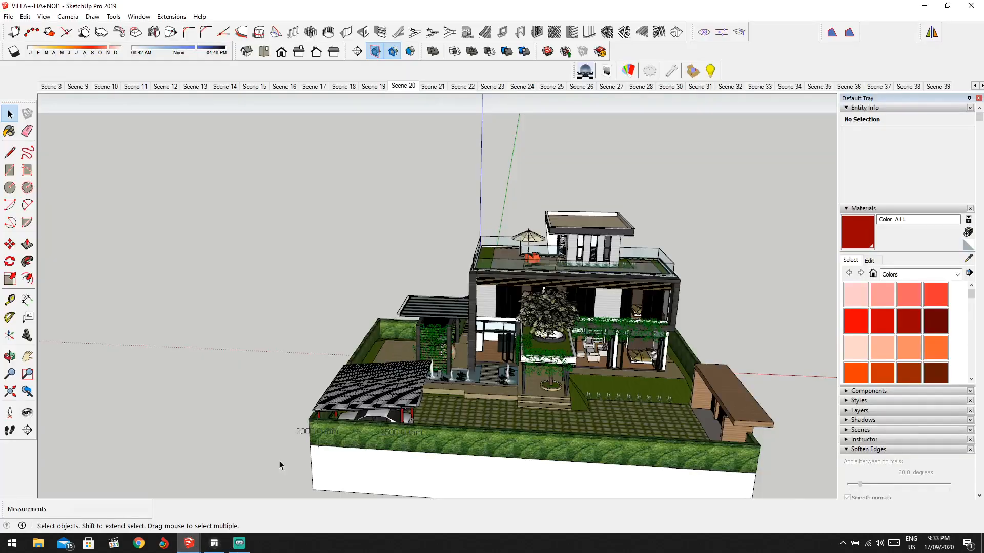
{"action": "scroll", "coordinate": [469, 411], "scroll_direction": "up", "scroll_amount": 4}
{"action": "middle_click_drag", "start_coordinate": [469, 411], "coordinate": [458, 414]}
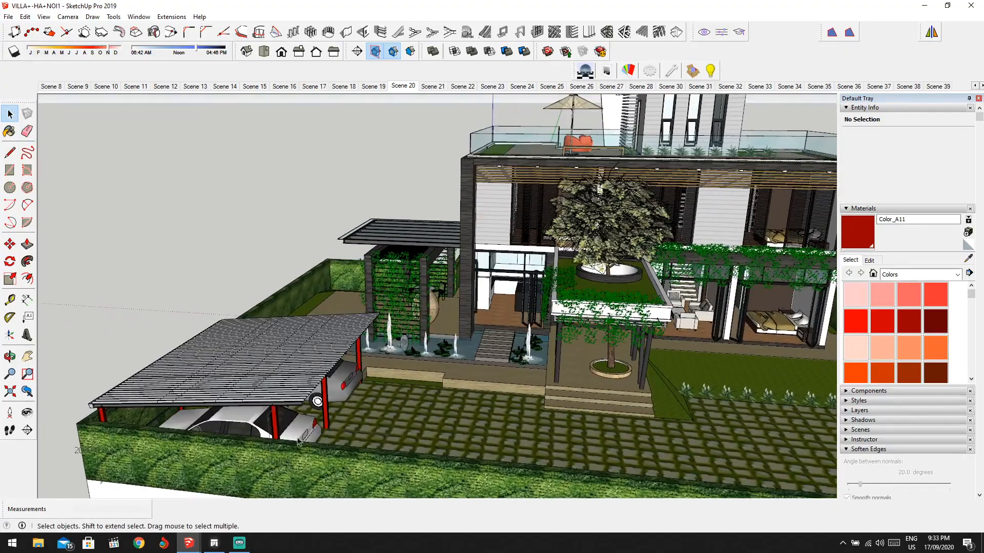
{"action": "left_click", "coordinate": [214, 544]}
{"action": "middle_click_drag", "start_coordinate": [305, 354], "coordinate": [316, 298]}
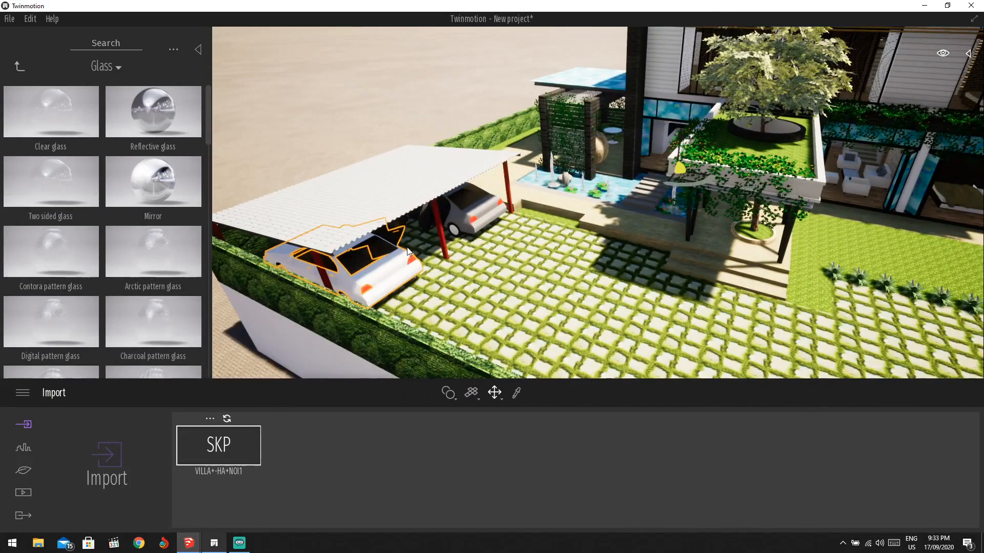
{"action": "key", "text": "Delete"}
{"action": "middle_click_drag", "start_coordinate": [403, 249], "coordinate": [375, 256], "text": "shift"}
{"action": "left_click", "coordinate": [324, 277]}
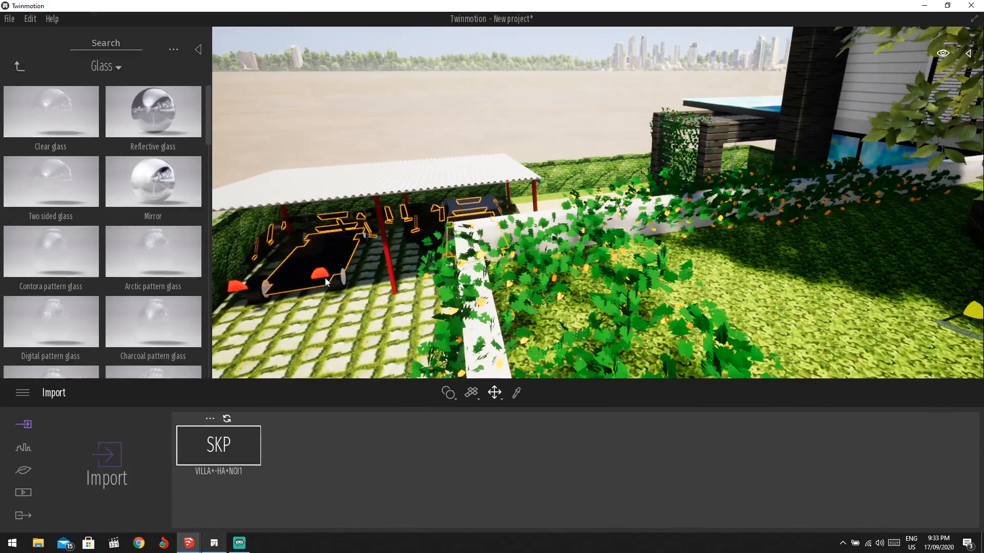
{"action": "key", "text": "ctrl+z"}
{"action": "key", "text": "ctrl+z"}
{"action": "key", "text": "ctrl+z"}
{"action": "key", "text": "ctrl+z"}
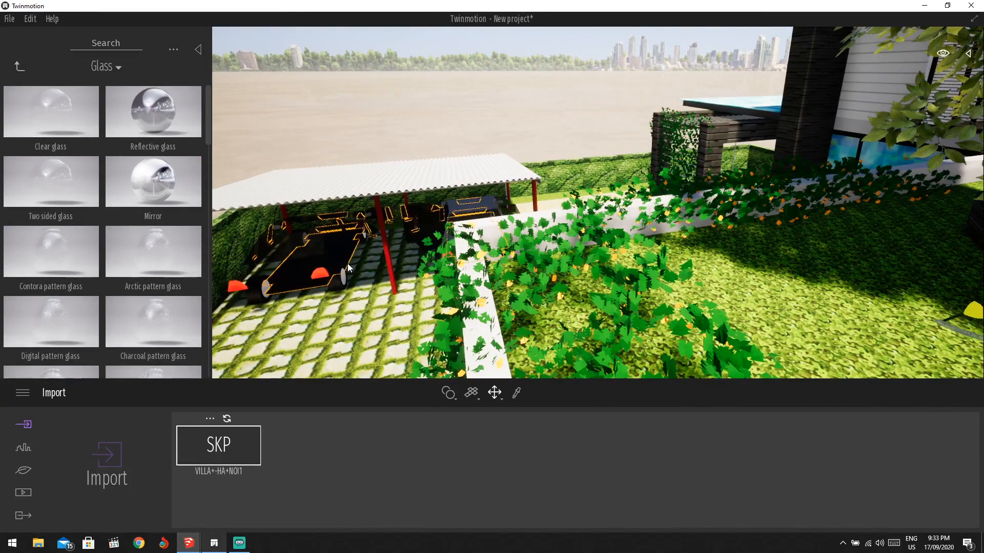
{"action": "scroll", "coordinate": [358, 247], "scroll_direction": "down", "scroll_amount": 3}
{"action": "scroll", "coordinate": [365, 259], "scroll_direction": "up", "scroll_amount": 2}
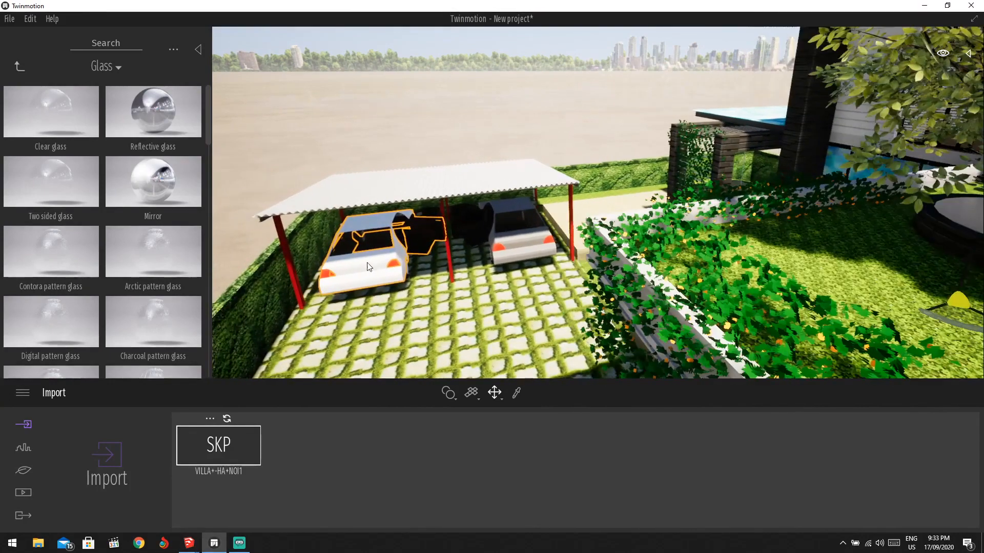
{"action": "mouse_move", "coordinate": [191, 545]}
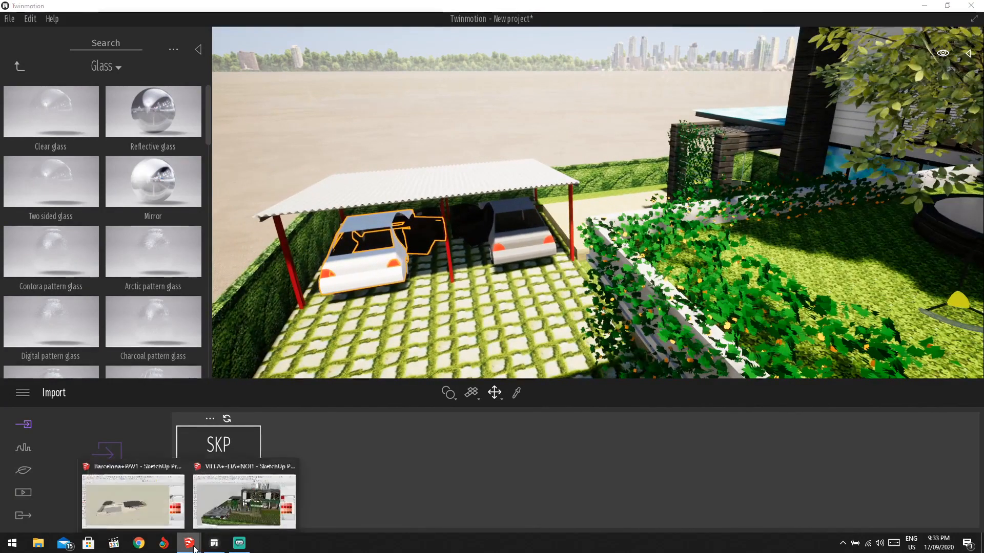
In SketchUp, delete both cars inside the carport group, then return to Twinmotion.
{"action": "left_click", "coordinate": [251, 507]}
{"action": "middle_click_drag", "start_coordinate": [309, 402], "coordinate": [248, 446]}
{"action": "left_click", "coordinate": [228, 449]}
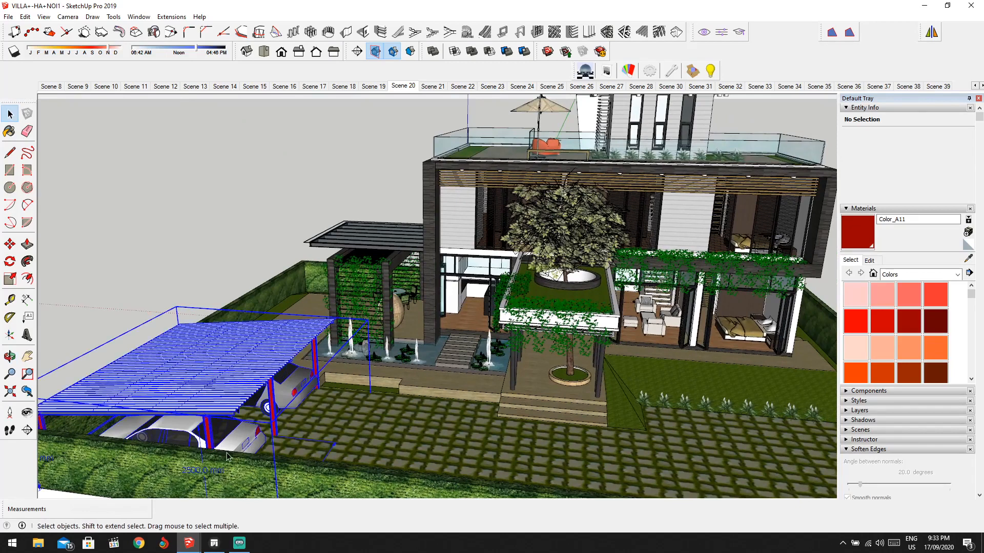
{"action": "double_click", "coordinate": [241, 440]}
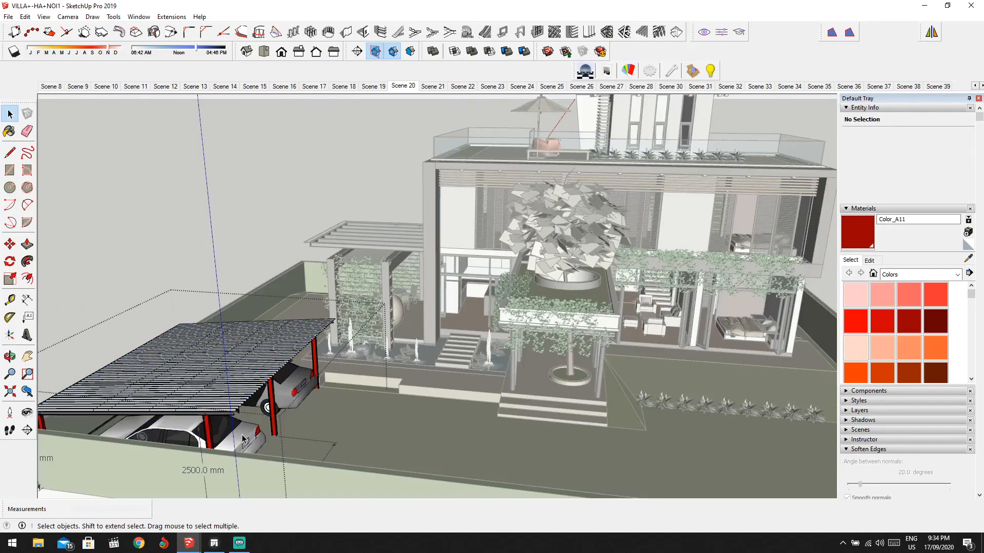
{"action": "left_click", "coordinate": [243, 439]}
{"action": "key", "text": "Delete"}
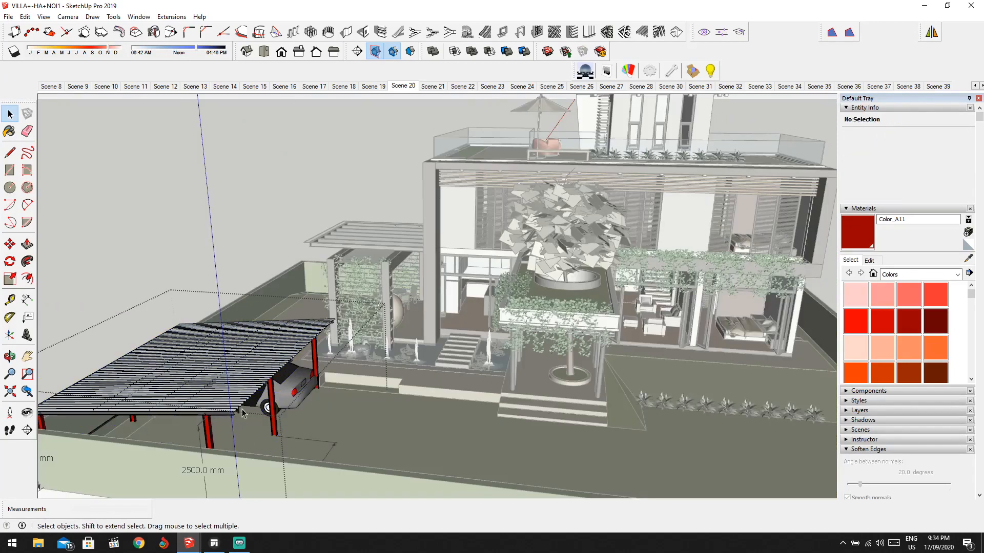
{"action": "left_click", "coordinate": [301, 385]}
{"action": "key", "text": "Delete"}
{"action": "key", "text": "Escape"}
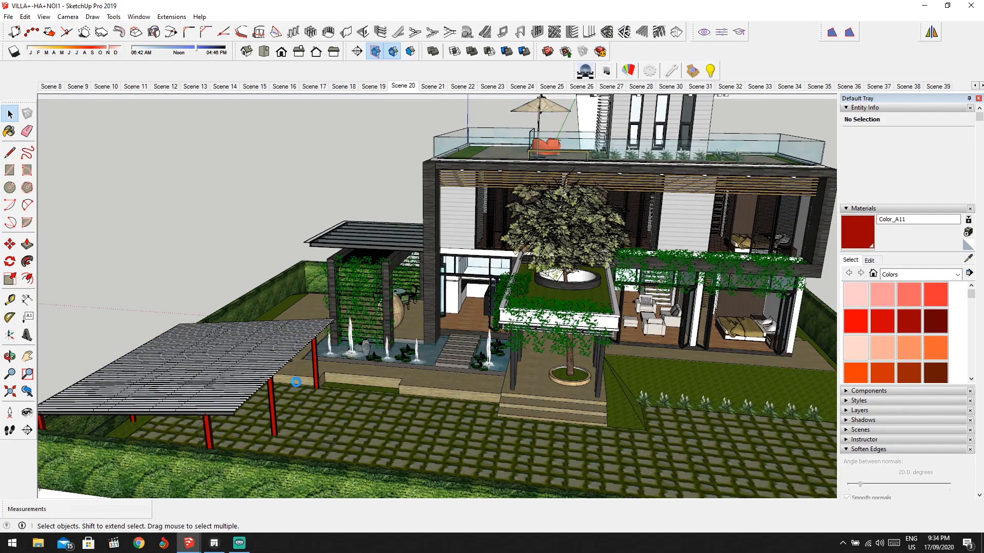
{"action": "left_click", "coordinate": [214, 543]}
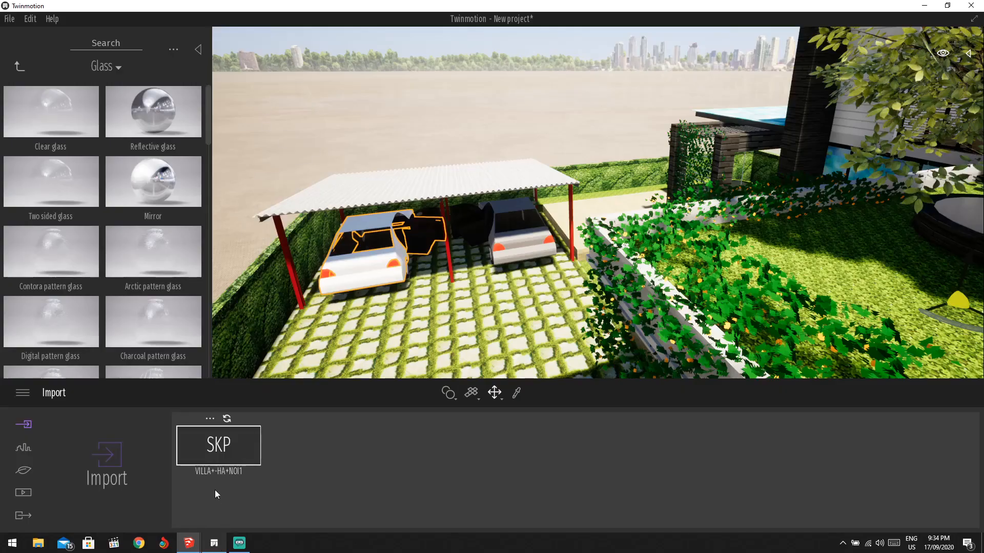
Re-sync the SKP import and orbit over the now-empty carport.
{"action": "left_click", "coordinate": [227, 419]}
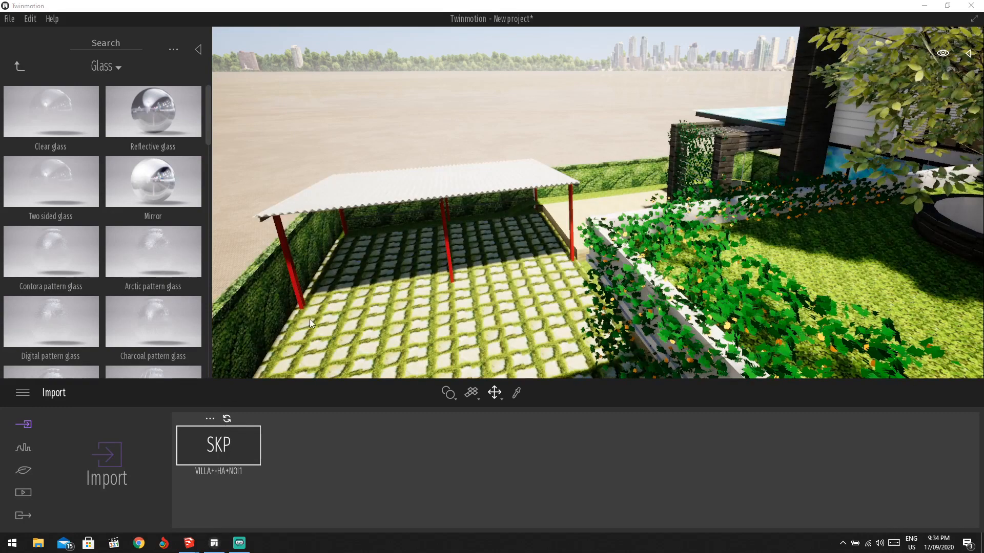
{"action": "middle_click_drag", "start_coordinate": [380, 224], "coordinate": [2, 88], "text": "shift"}
{"action": "scroll", "coordinate": [467, 224], "scroll_direction": "down", "scroll_amount": 3}
{"action": "scroll", "coordinate": [467, 223], "scroll_direction": "down", "scroll_amount": 3}
{"action": "scroll", "coordinate": [516, 137], "scroll_direction": "up", "scroll_amount": 3}
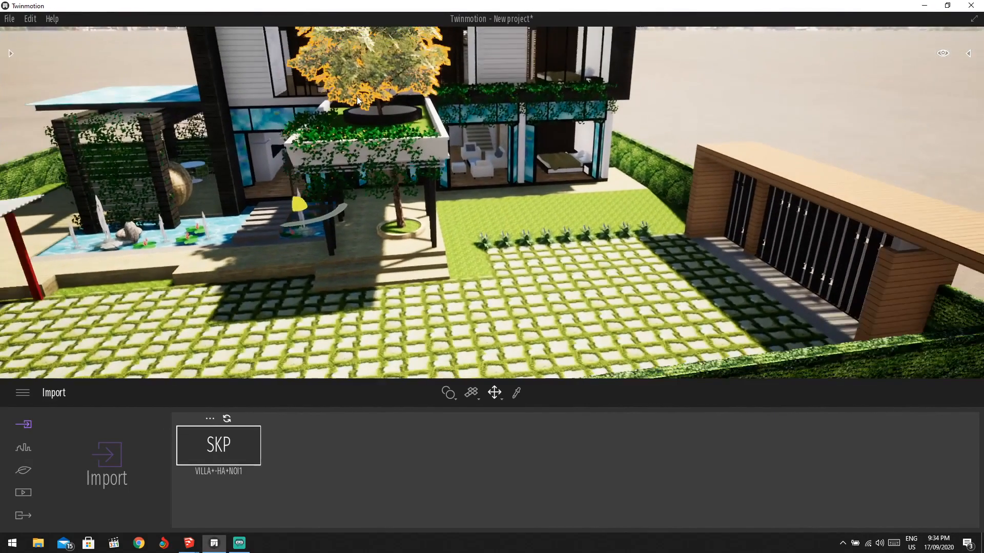
Orbit up to the villa's rooftop terrace and open the Library on the glass materials.
{"action": "middle_click_drag", "start_coordinate": [357, 96], "coordinate": [385, 154]}
{"action": "right_click_drag", "start_coordinate": [343, 97], "coordinate": [678, 269]}
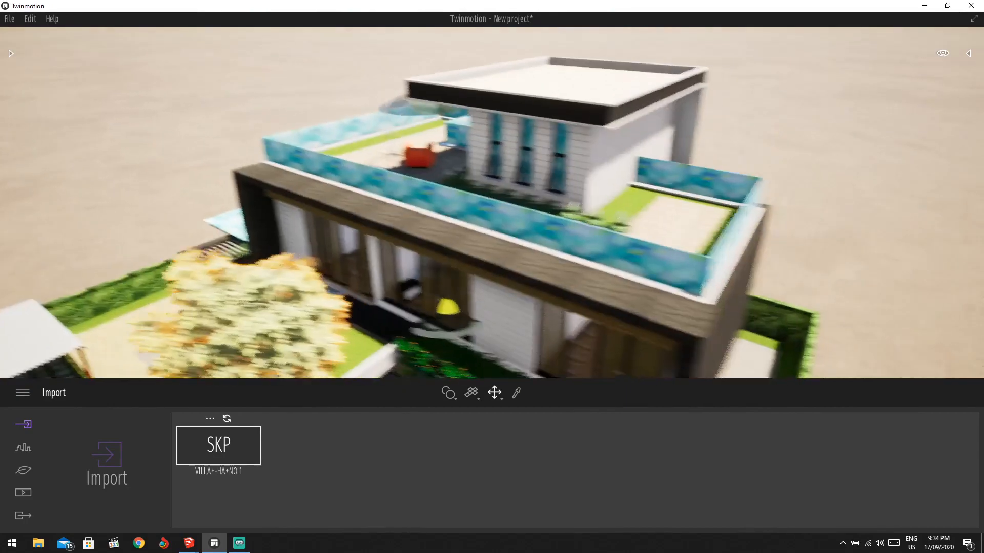
{"action": "scroll", "coordinate": [678, 268], "scroll_direction": "up", "scroll_amount": 5}
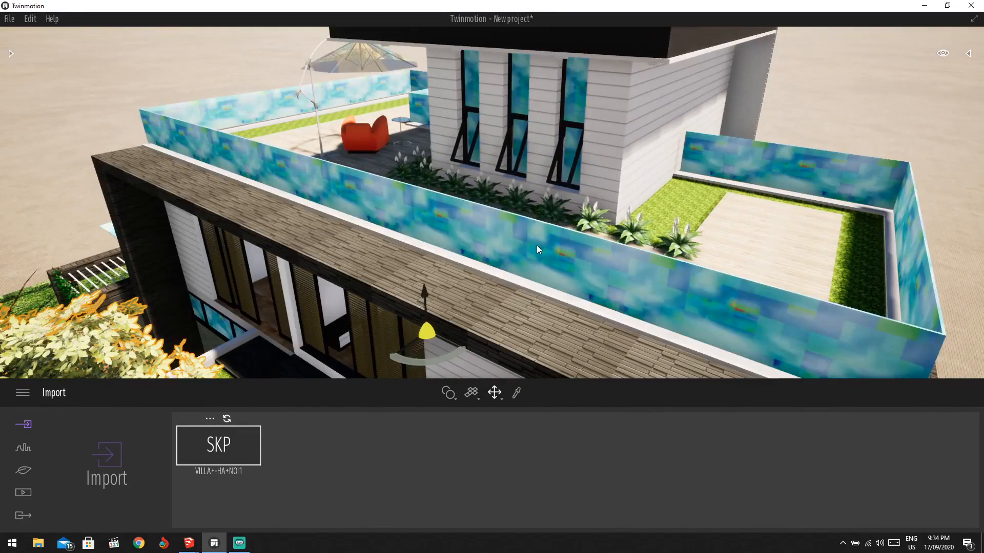
{"action": "right_click_drag", "start_coordinate": [555, 131], "coordinate": [538, 208]}
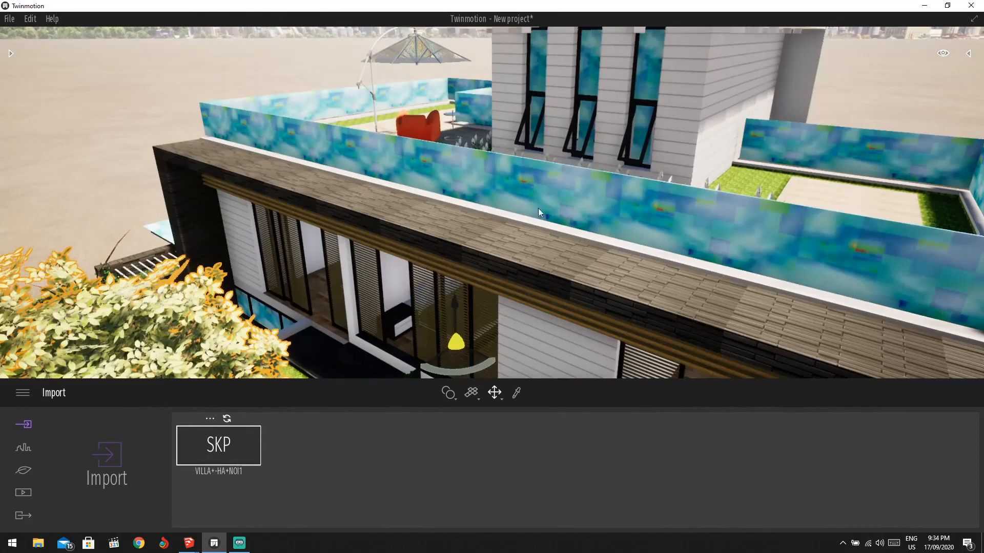
{"action": "left_click", "coordinate": [11, 54]}
{"action": "scroll", "coordinate": [82, 186], "scroll_direction": "down", "scroll_amount": 1}
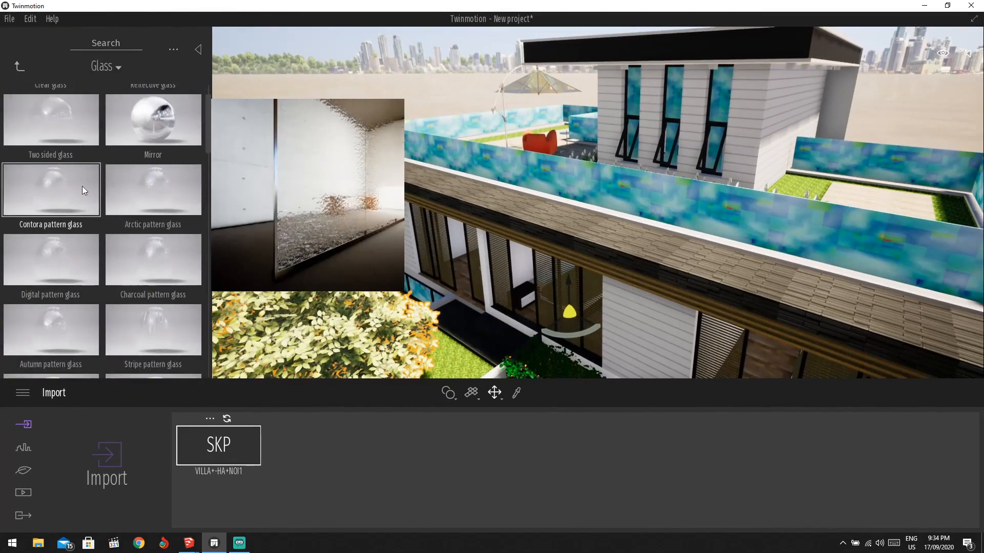
Browse back to the Library's Materials section and scroll through its categories.
{"action": "scroll", "coordinate": [82, 186], "scroll_direction": "down", "scroll_amount": 1}
{"action": "left_click", "coordinate": [16, 67]}
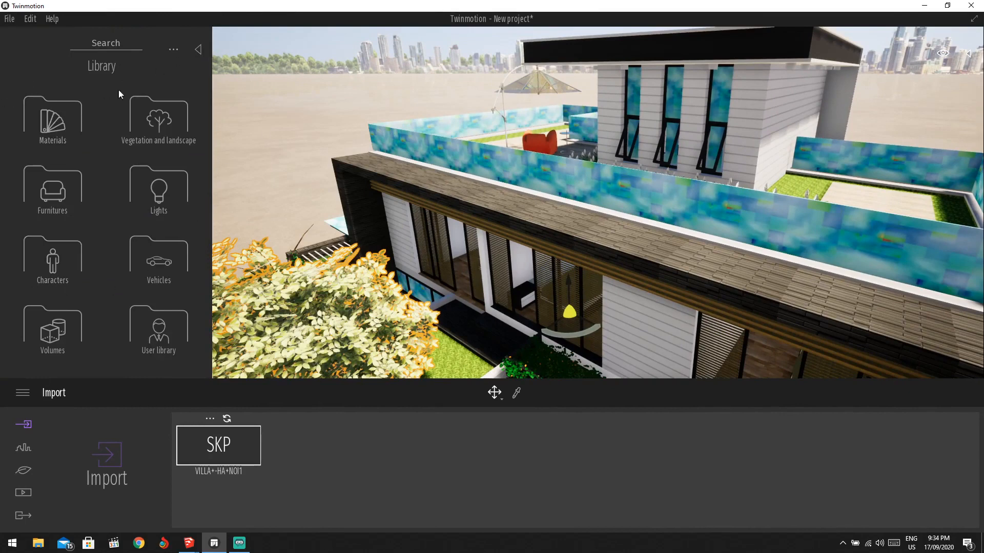
{"action": "left_click", "coordinate": [60, 137]}
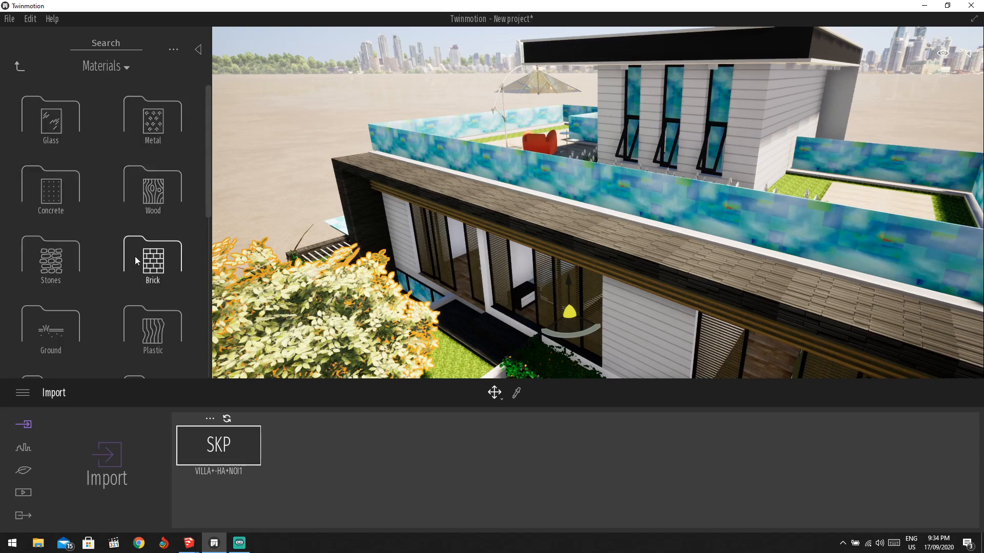
{"action": "scroll", "coordinate": [115, 281], "scroll_direction": "down", "scroll_amount": 1}
{"action": "scroll", "coordinate": [103, 308], "scroll_direction": "down", "scroll_amount": 1}
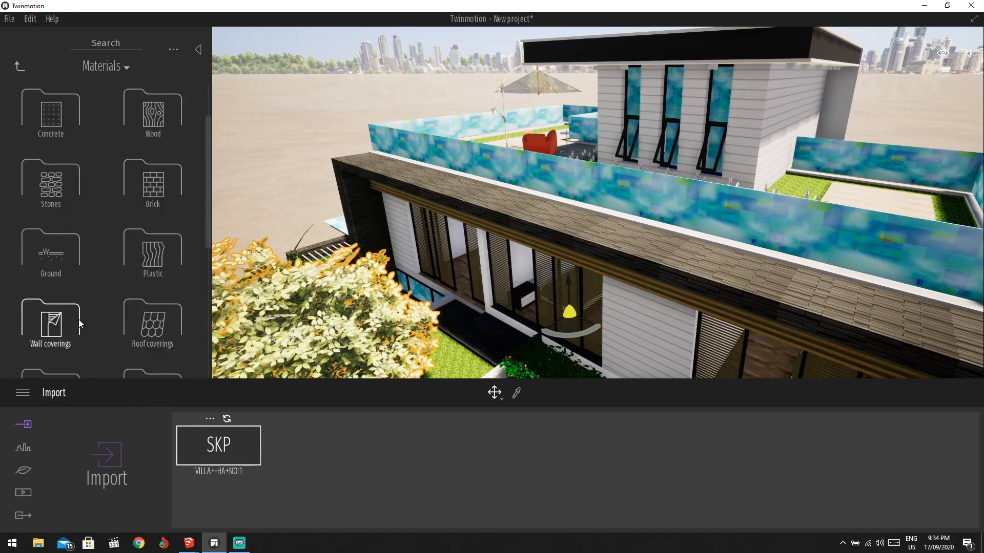
{"action": "scroll", "coordinate": [134, 336], "scroll_direction": "down", "scroll_amount": 1}
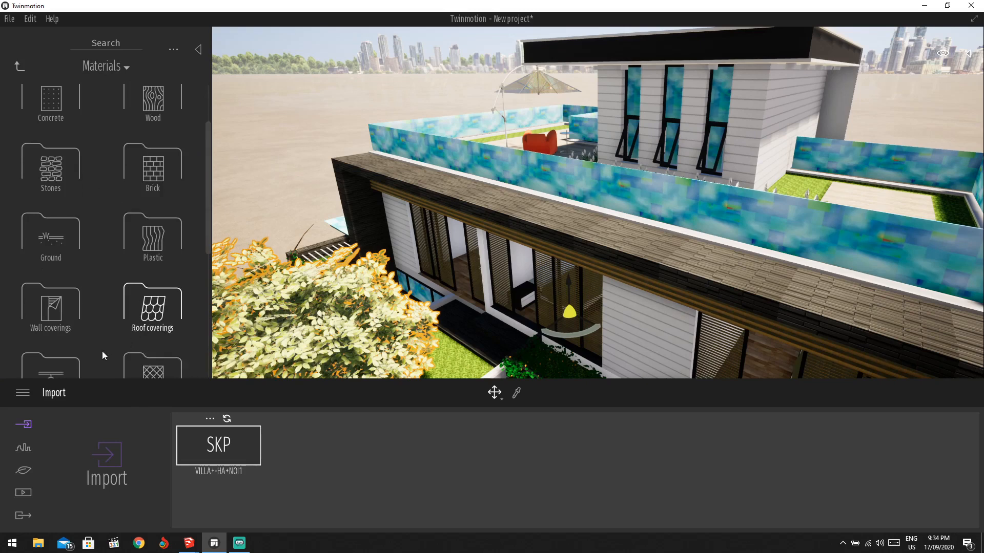
{"action": "scroll", "coordinate": [77, 352], "scroll_direction": "down", "scroll_amount": 2}
{"action": "scroll", "coordinate": [103, 322], "scroll_direction": "down", "scroll_amount": 2}
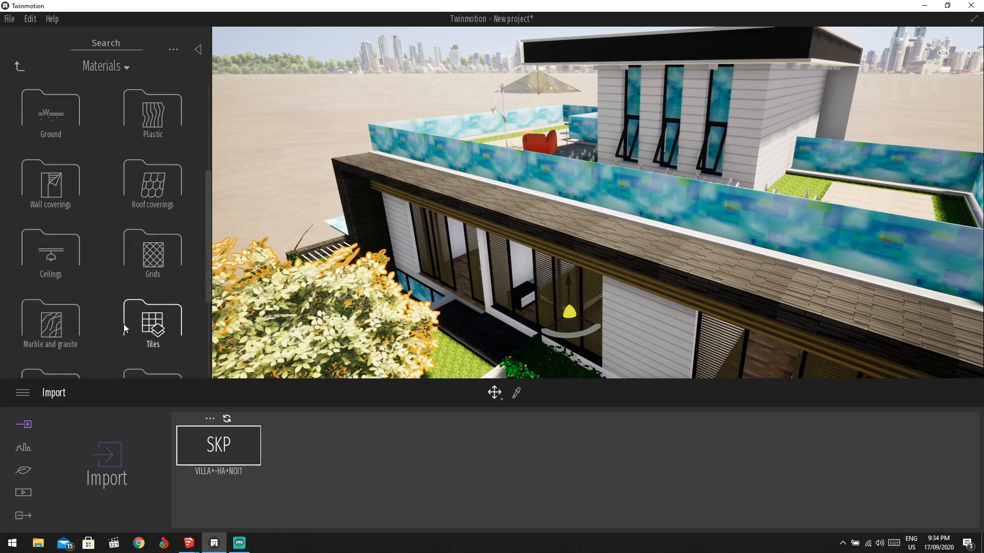
{"action": "scroll", "coordinate": [125, 322], "scroll_direction": "down", "scroll_amount": 2}
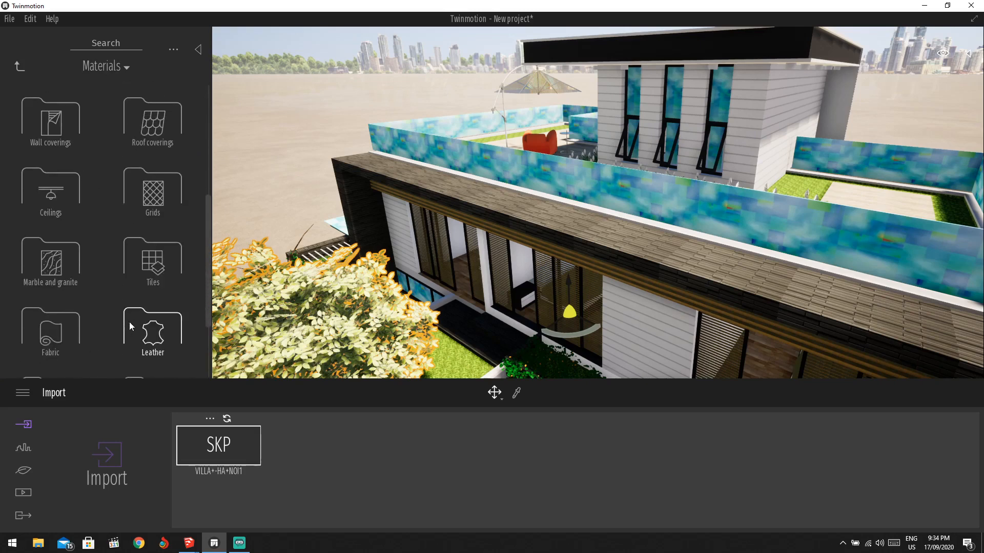
{"action": "scroll", "coordinate": [78, 326], "scroll_direction": "down", "scroll_amount": 4}
{"action": "scroll", "coordinate": [83, 315], "scroll_direction": "up", "scroll_amount": 3}
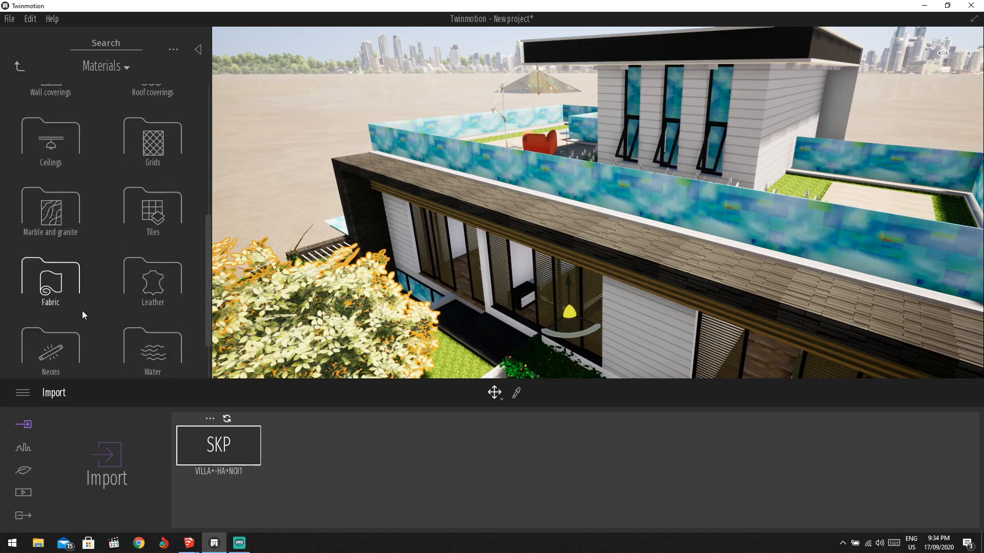
{"action": "scroll", "coordinate": [82, 310], "scroll_direction": "up", "scroll_amount": 5}
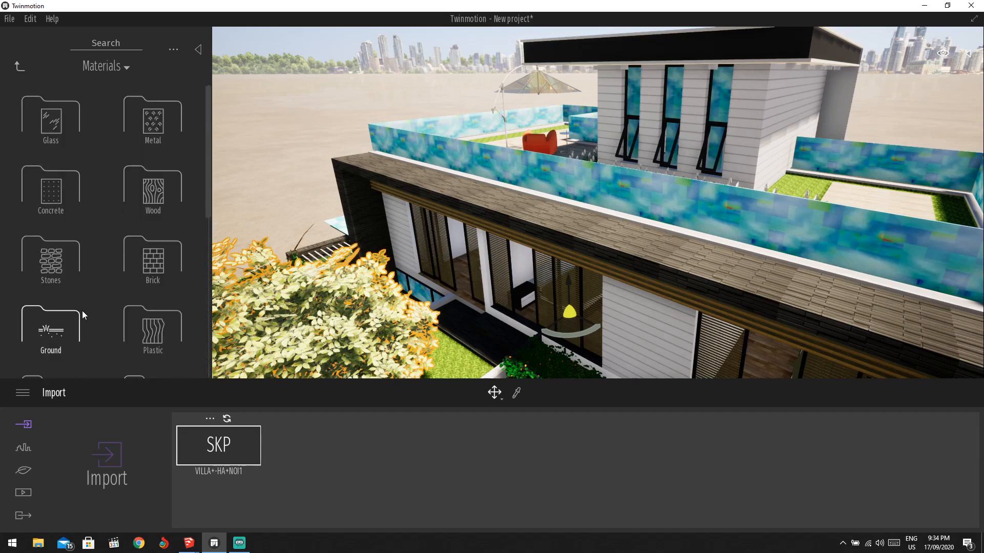
Drag a frosted sticker glass from the Glass category onto the rooftop parapet walls.
{"action": "left_click", "coordinate": [51, 119]}
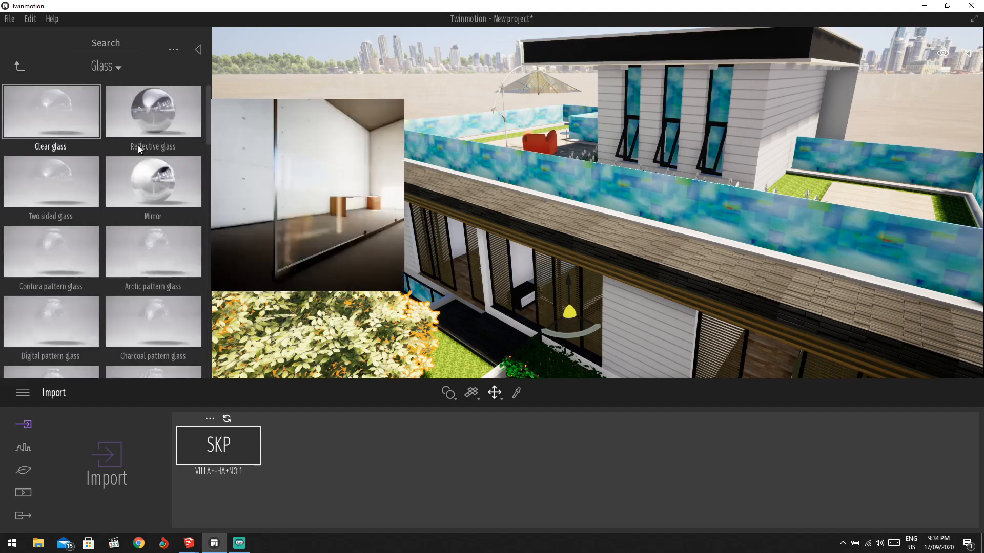
{"action": "scroll", "coordinate": [716, 229], "scroll_direction": "up", "scroll_amount": 6}
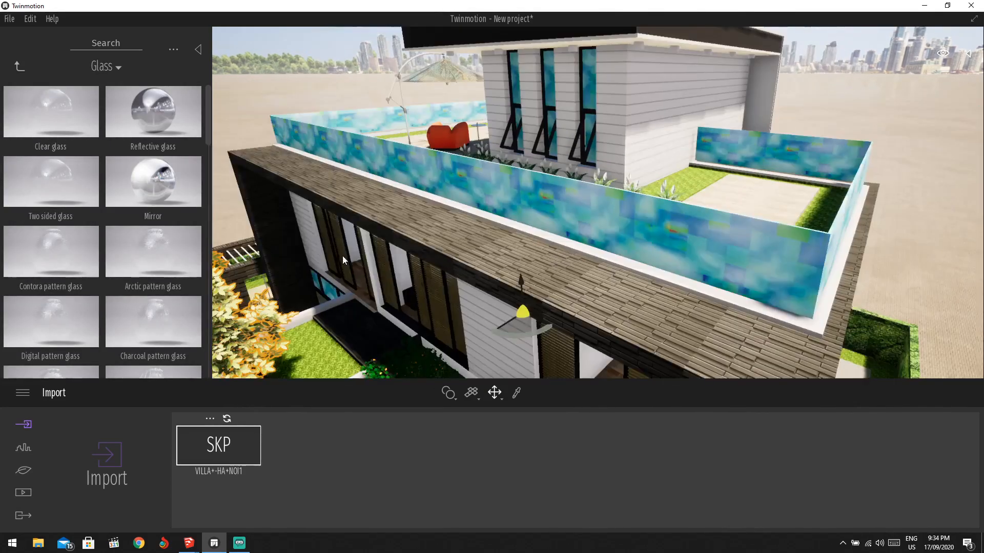
{"action": "scroll", "coordinate": [110, 247], "scroll_direction": "down", "scroll_amount": 5}
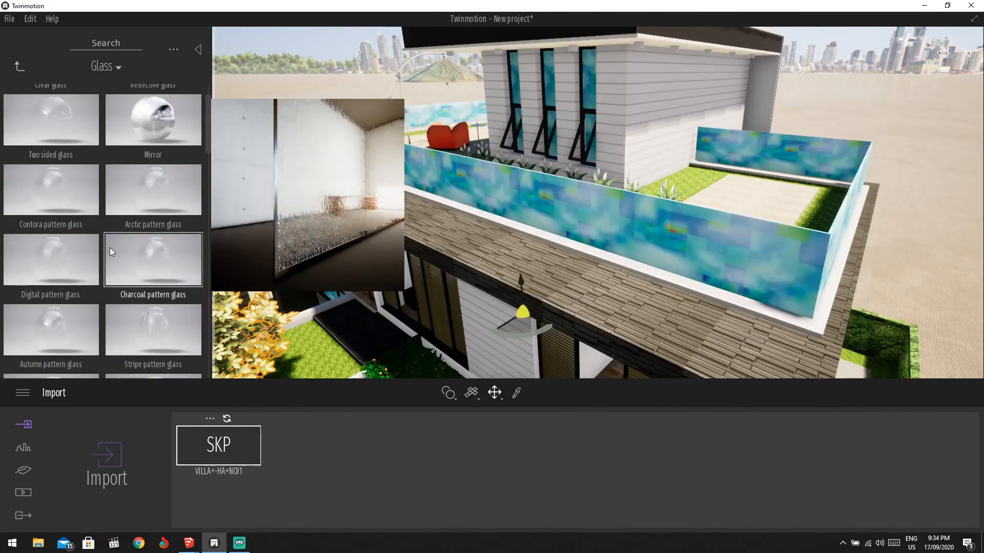
{"action": "scroll", "coordinate": [145, 287], "scroll_direction": "down", "scroll_amount": 3}
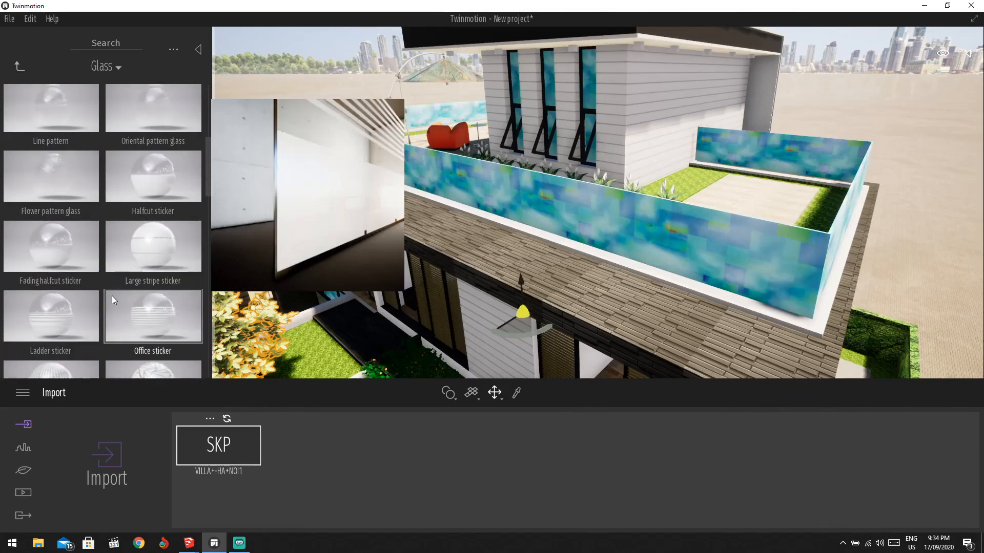
{"action": "left_click_drag", "start_coordinate": [431, 230], "coordinate": [533, 197]}
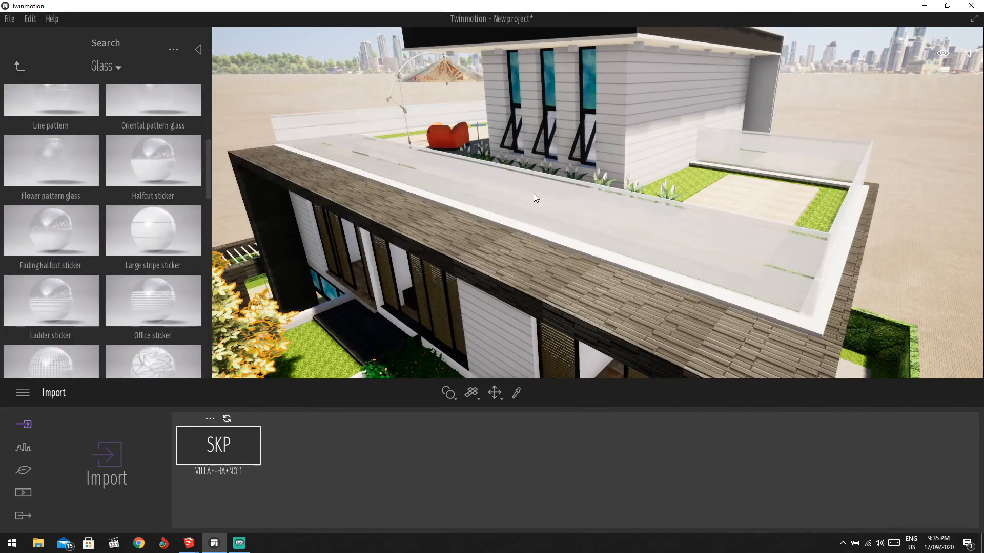
Change the rooftop walls' Large stripe sticker glass colour from white to grey 9F9F9F.
{"action": "left_click_drag", "start_coordinate": [494, 173], "coordinate": [478, 133]}
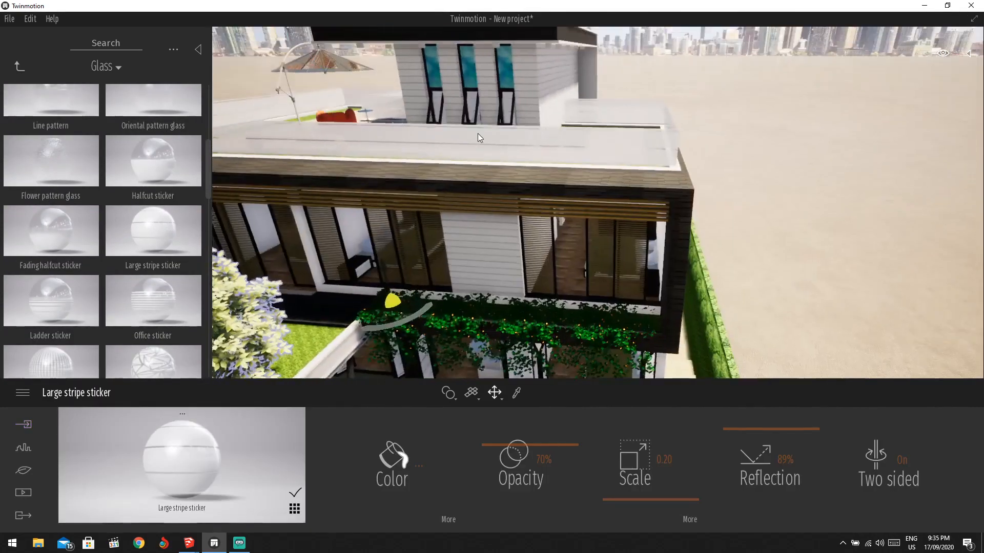
{"action": "scroll", "coordinate": [477, 133], "scroll_direction": "down", "scroll_amount": 3}
{"action": "scroll", "coordinate": [542, 178], "scroll_direction": "up", "scroll_amount": 5}
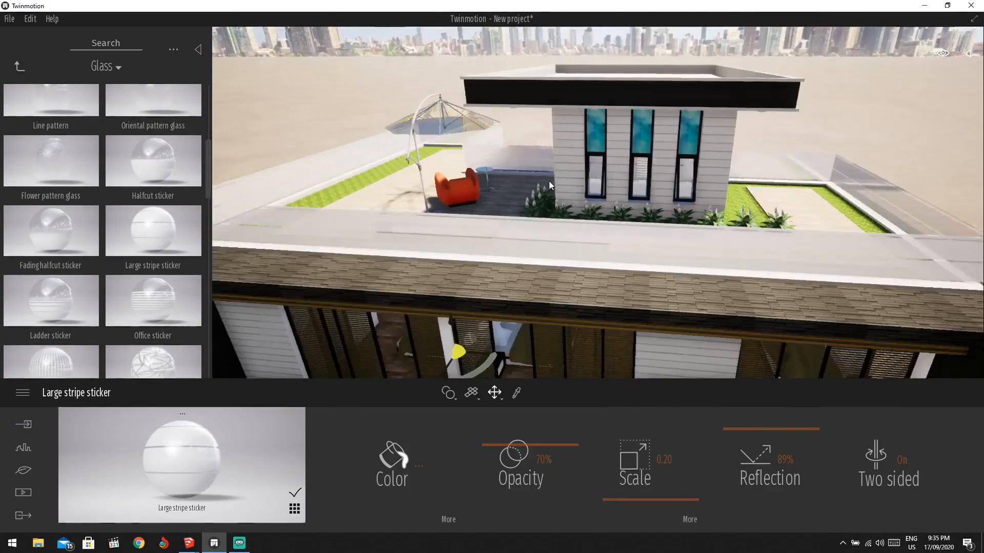
{"action": "scroll", "coordinate": [548, 180], "scroll_direction": "up", "scroll_amount": 5}
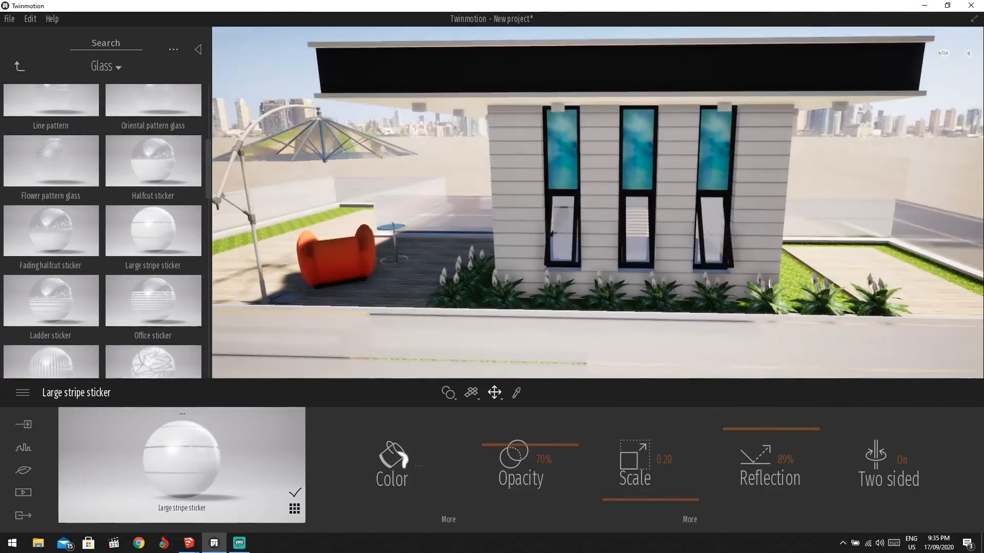
{"action": "left_click", "coordinate": [419, 464]}
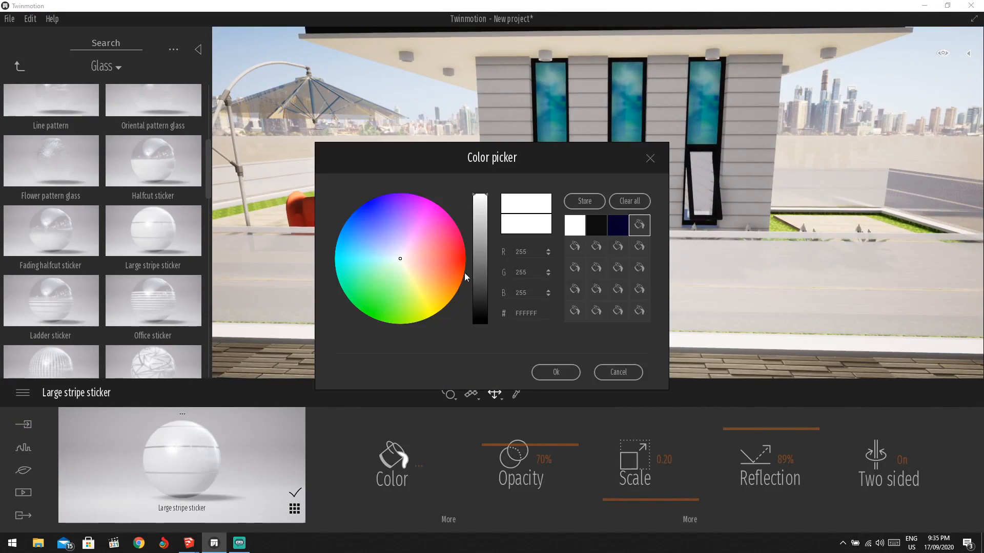
{"action": "left_click_drag", "start_coordinate": [480, 196], "coordinate": [487, 243]}
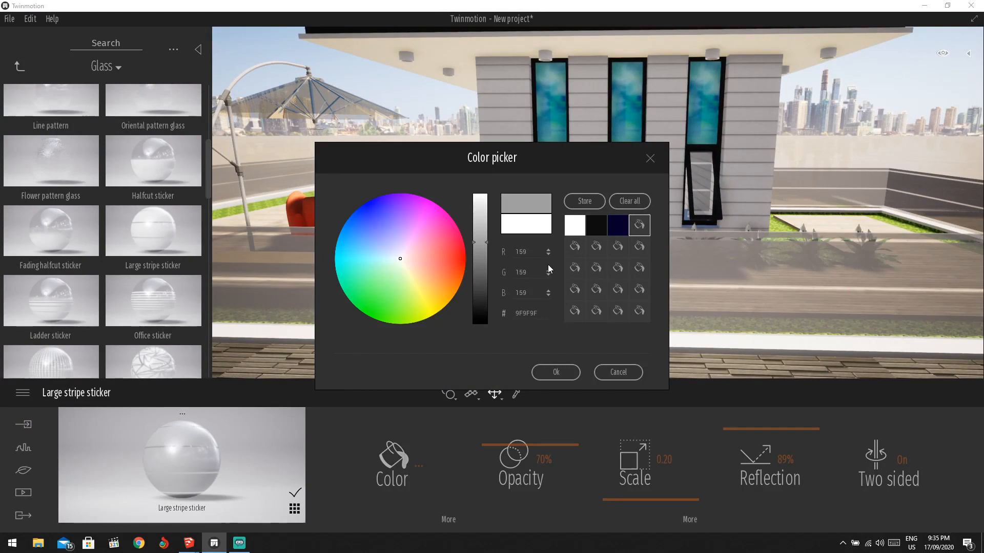
{"action": "left_click", "coordinate": [557, 372]}
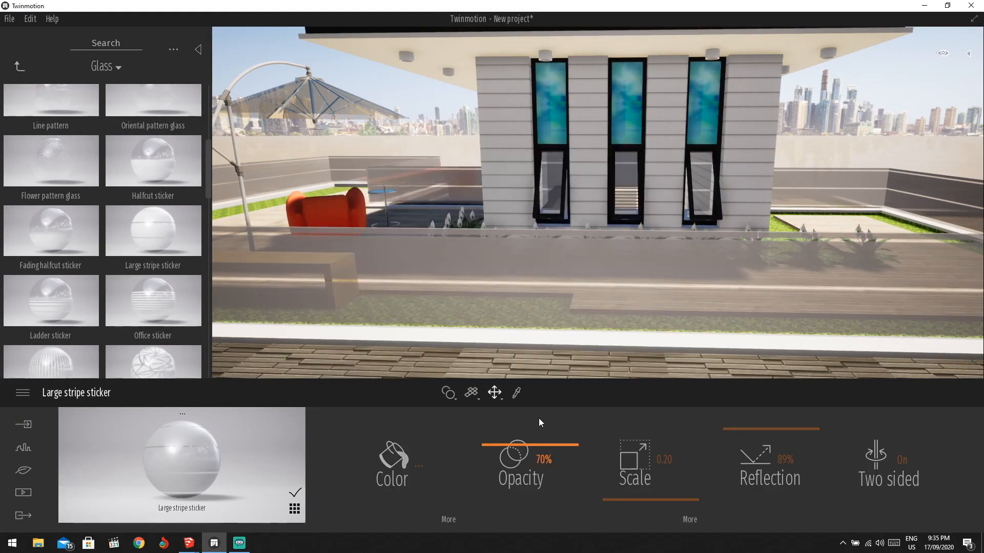
Set the wall glass opacity to 91% and its stripe scale to 0.10, then zoom to inspect.
{"action": "scroll", "coordinate": [707, 321], "scroll_direction": "down", "scroll_amount": 5}
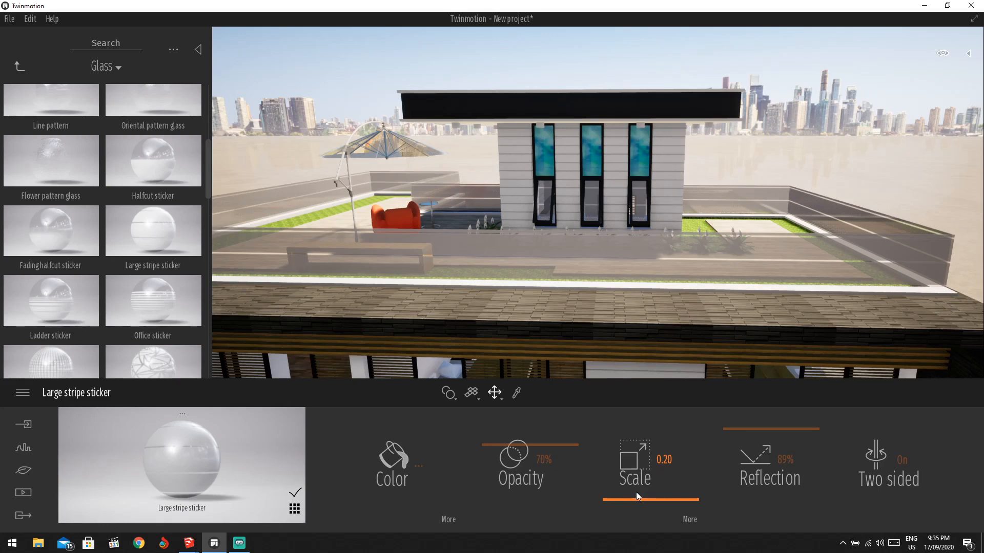
{"action": "scroll", "coordinate": [585, 331], "scroll_direction": "up", "scroll_amount": 3}
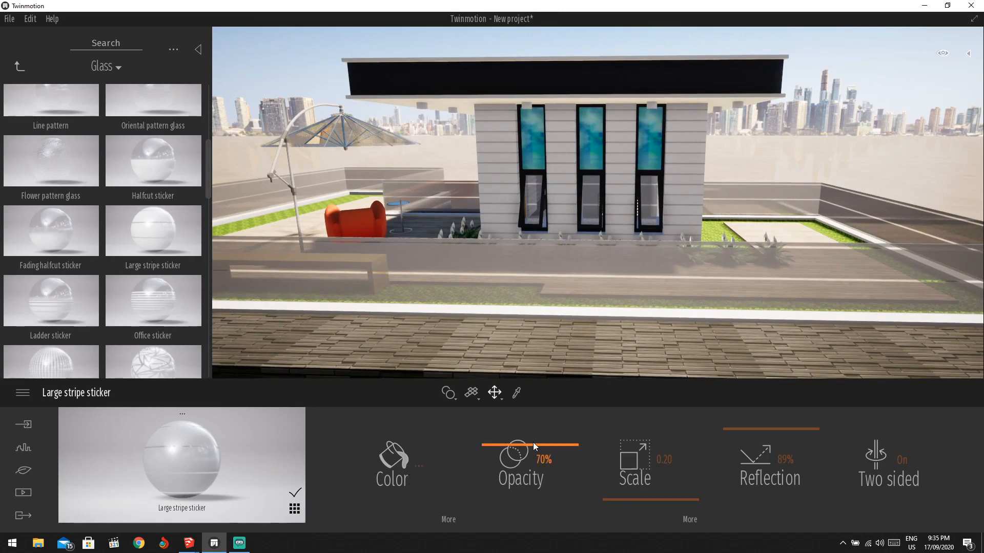
{"action": "mouse_move", "coordinate": [533, 443]}
{"action": "left_mouse_down"}
{"action": "mouse_move", "coordinate": [533, 452]}
{"action": "mouse_move", "coordinate": [535, 427]}
{"action": "left_mouse_up"}
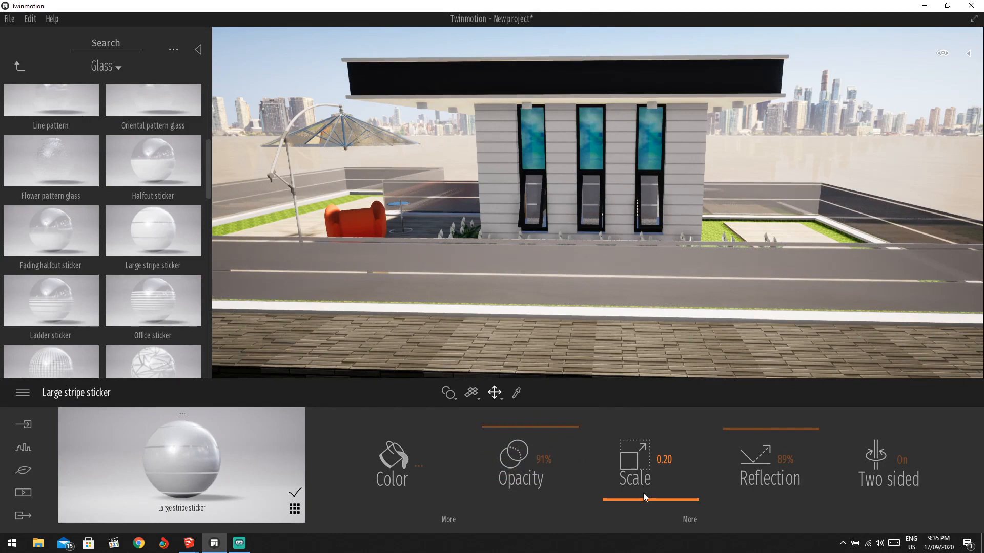
{"action": "left_click_drag", "start_coordinate": [644, 496], "coordinate": [641, 520]}
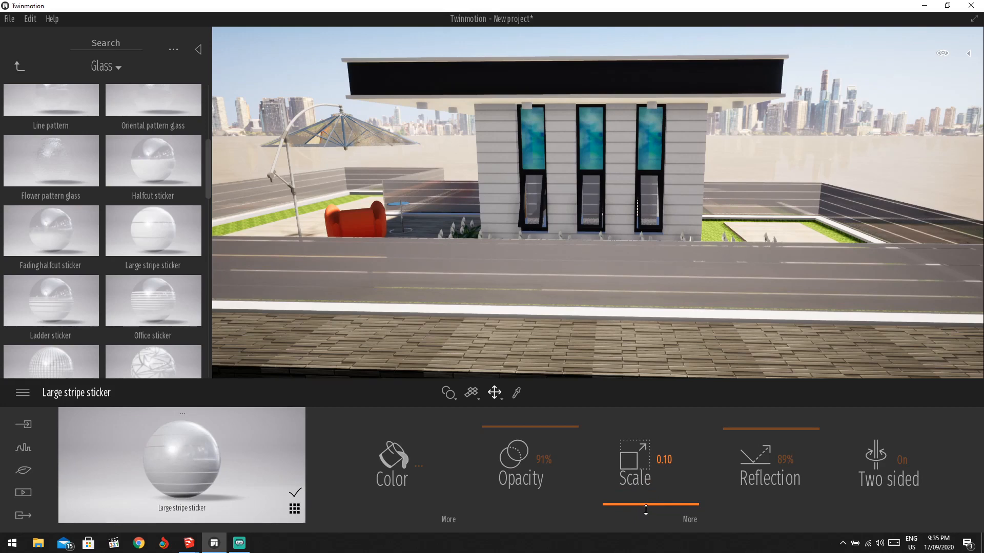
{"action": "scroll", "coordinate": [648, 315], "scroll_direction": "down", "scroll_amount": 5}
{"action": "scroll", "coordinate": [647, 315], "scroll_direction": "up", "scroll_amount": 5}
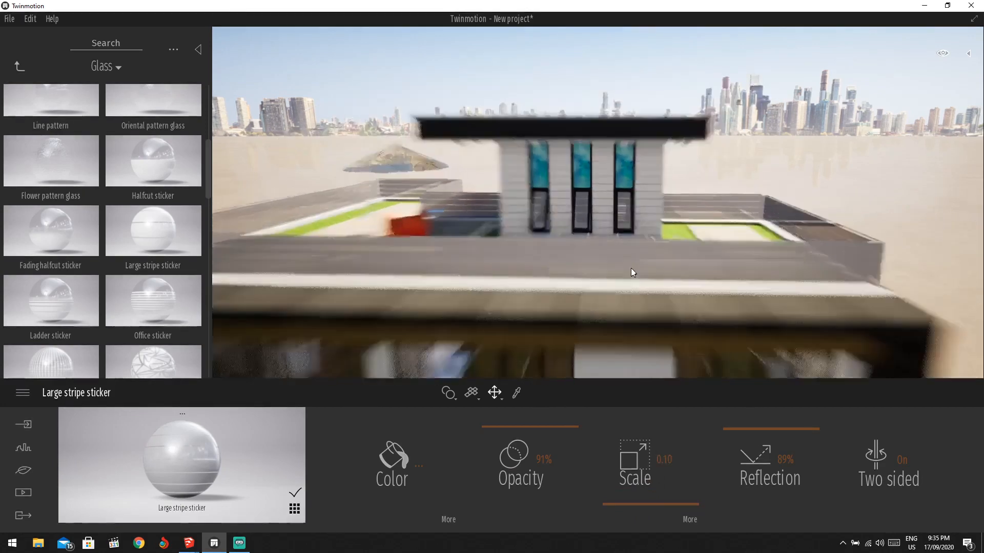
{"action": "scroll", "coordinate": [637, 270], "scroll_direction": "down", "scroll_amount": 2}
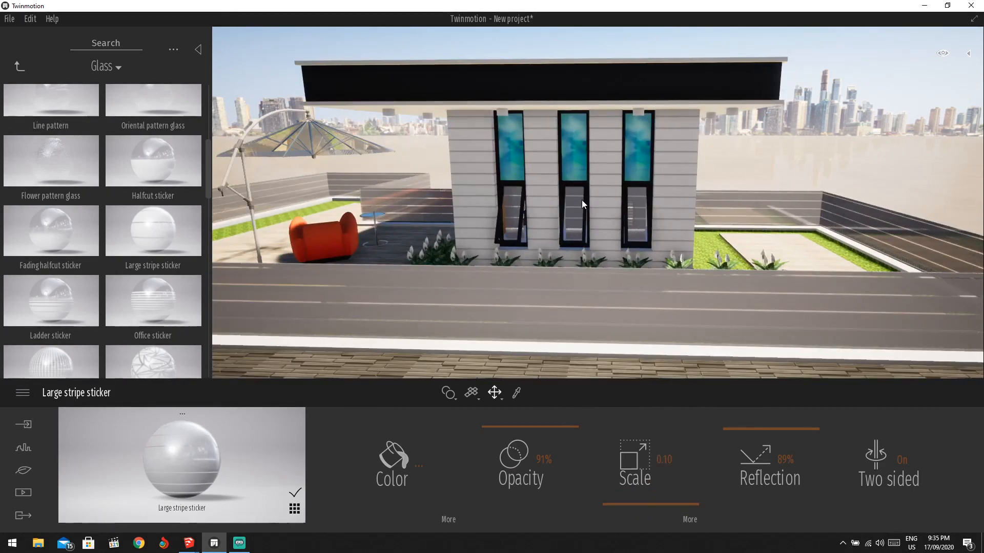
{"action": "scroll", "coordinate": [573, 170], "scroll_direction": "up", "scroll_amount": 4}
Apply the Maple 01 A wood material from the Wood library to the light terrace floor.
{"action": "scroll", "coordinate": [566, 167], "scroll_direction": "down", "scroll_amount": 5}
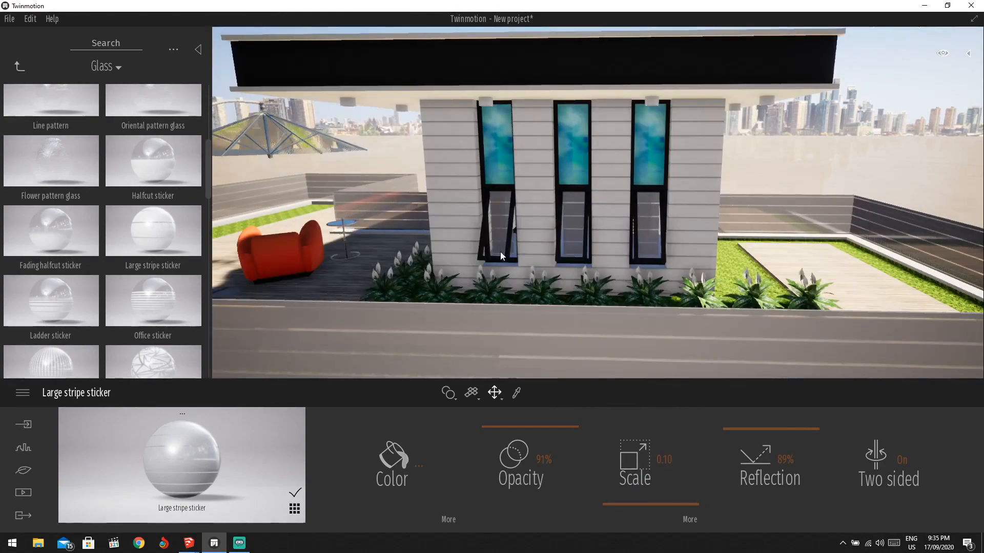
{"action": "scroll", "coordinate": [402, 276], "scroll_direction": "up", "scroll_amount": 5}
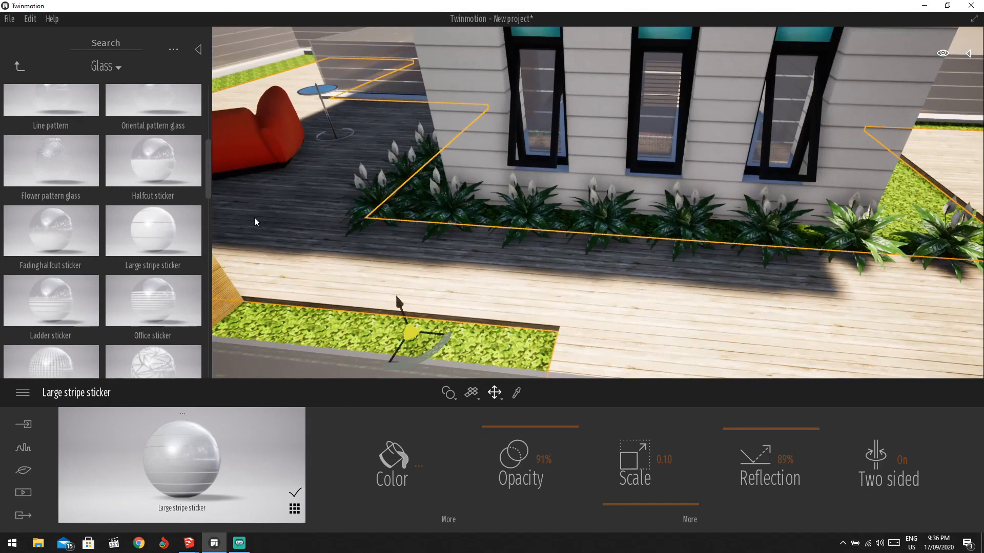
{"action": "left_click", "coordinate": [19, 67]}
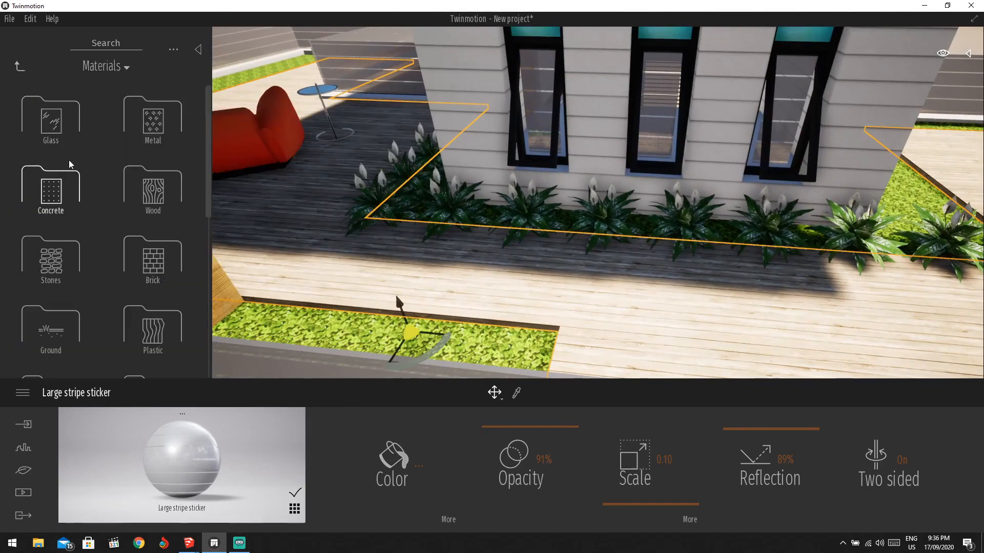
{"action": "scroll", "coordinate": [69, 161], "scroll_direction": "down", "scroll_amount": 5}
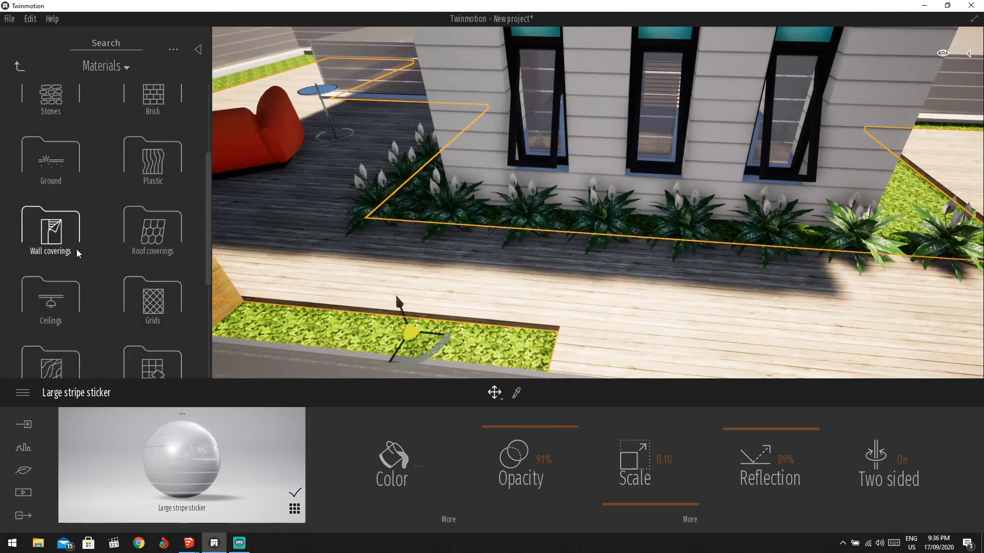
{"action": "scroll", "coordinate": [155, 173], "scroll_direction": "up", "scroll_amount": 3}
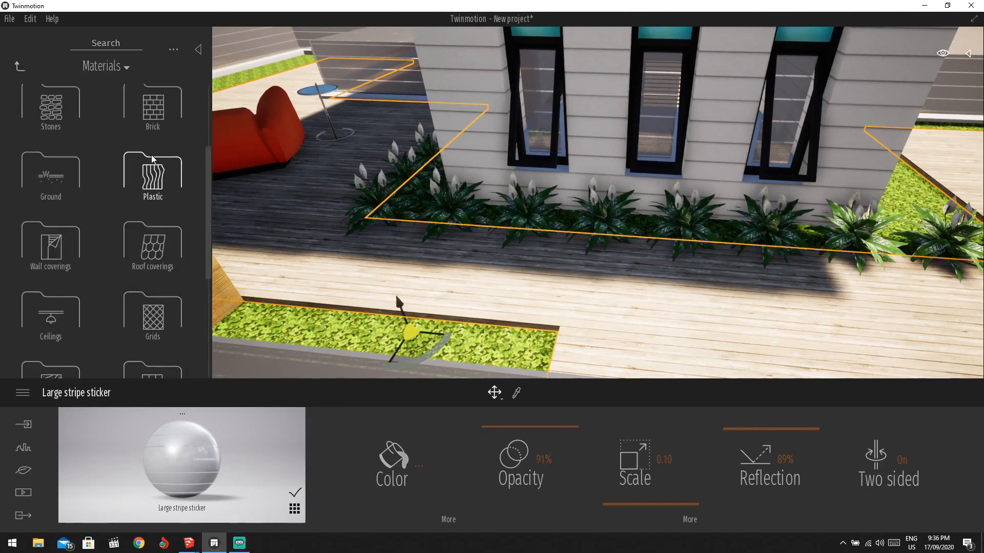
{"action": "left_click", "coordinate": [152, 202]}
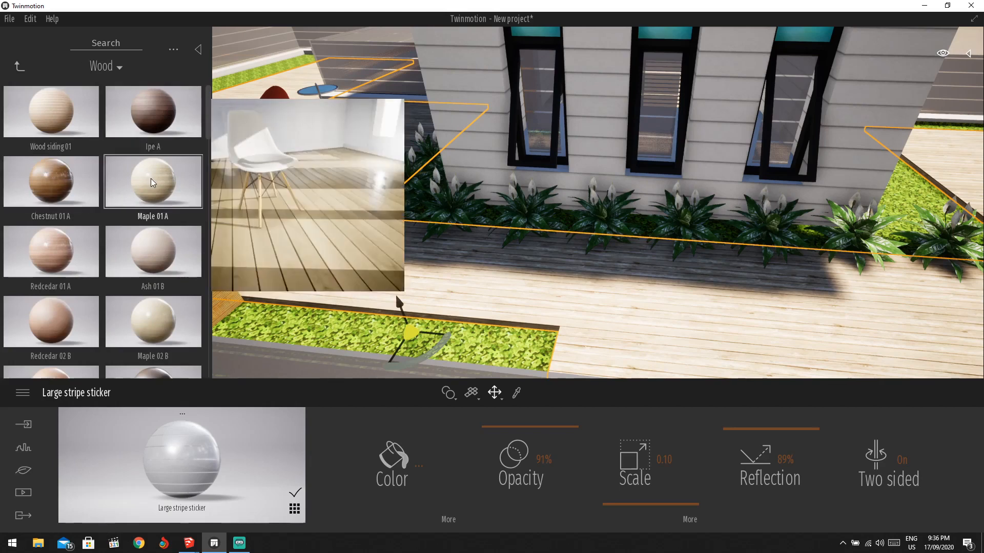
{"action": "left_click_drag", "start_coordinate": [101, 173], "coordinate": [390, 219]}
{"action": "left_click", "coordinate": [413, 259]}
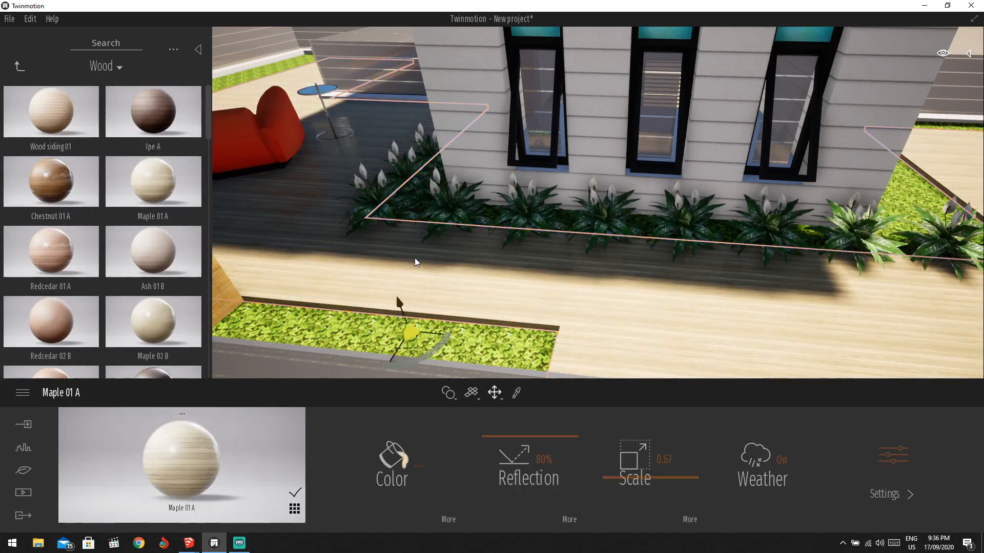
Raise the Maple 01 A texture scale to 0.97.
{"action": "left_click_drag", "start_coordinate": [657, 482], "coordinate": [656, 463]}
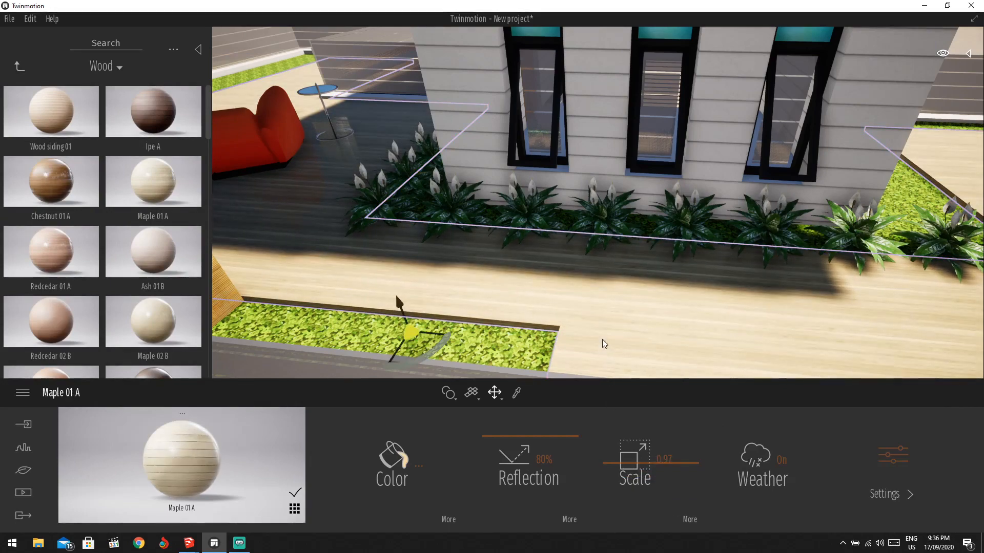
{"action": "scroll", "coordinate": [597, 260], "scroll_direction": "down", "scroll_amount": 5}
{"action": "mouse_move", "coordinate": [597, 259]}
{"action": "middle_mouse_down", "text": "shift"}
{"action": "mouse_move", "coordinate": [598, 215]}
{"action": "mouse_move", "coordinate": [598, 256]}
{"action": "middle_mouse_up", "text": "shift"}
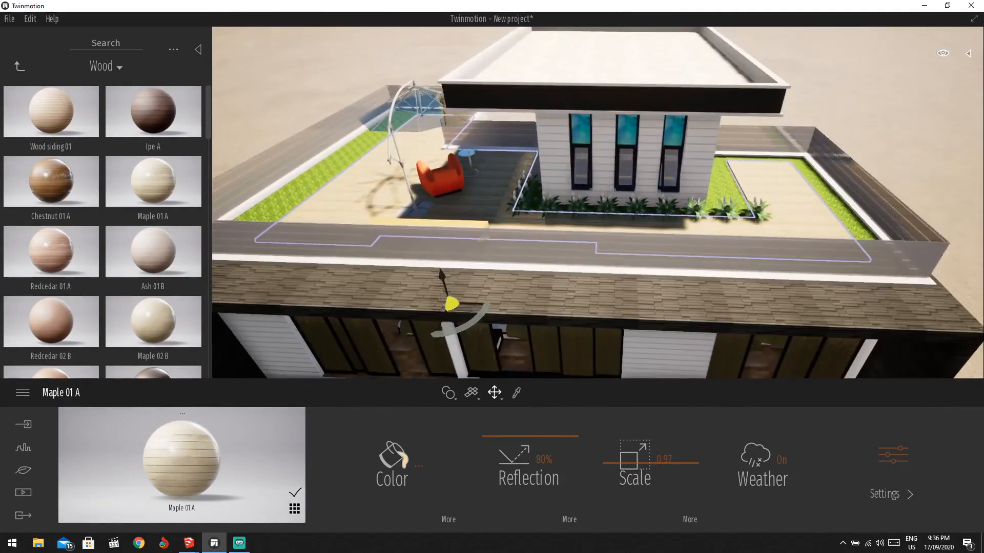
{"action": "scroll", "coordinate": [624, 230], "scroll_direction": "up", "scroll_amount": 6}
{"action": "middle_click_drag", "start_coordinate": [622, 114], "coordinate": [638, 103], "text": "shift"}
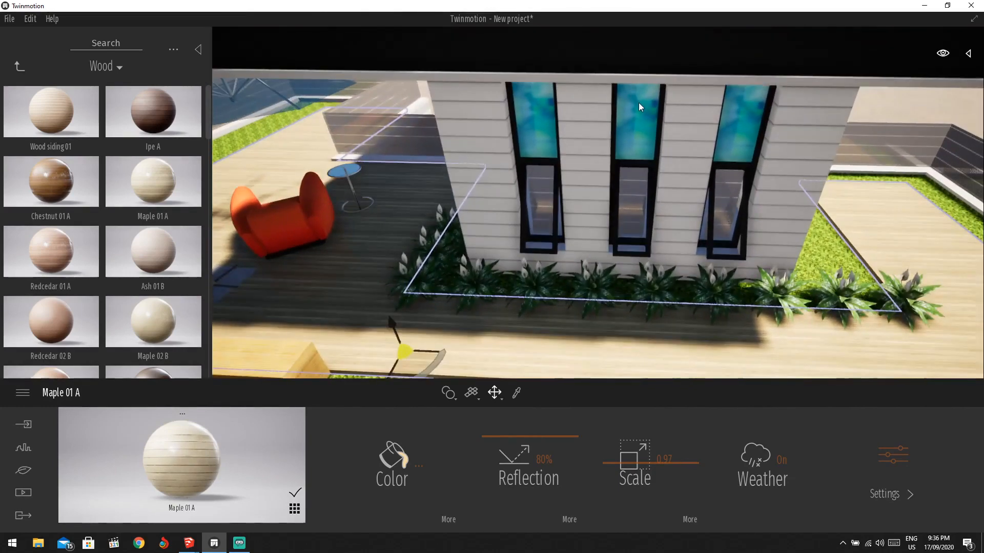
Apply Reflective glass from the Glass materials to the upper window panes.
{"action": "left_click", "coordinate": [638, 103]}
{"action": "left_click", "coordinate": [19, 68]}
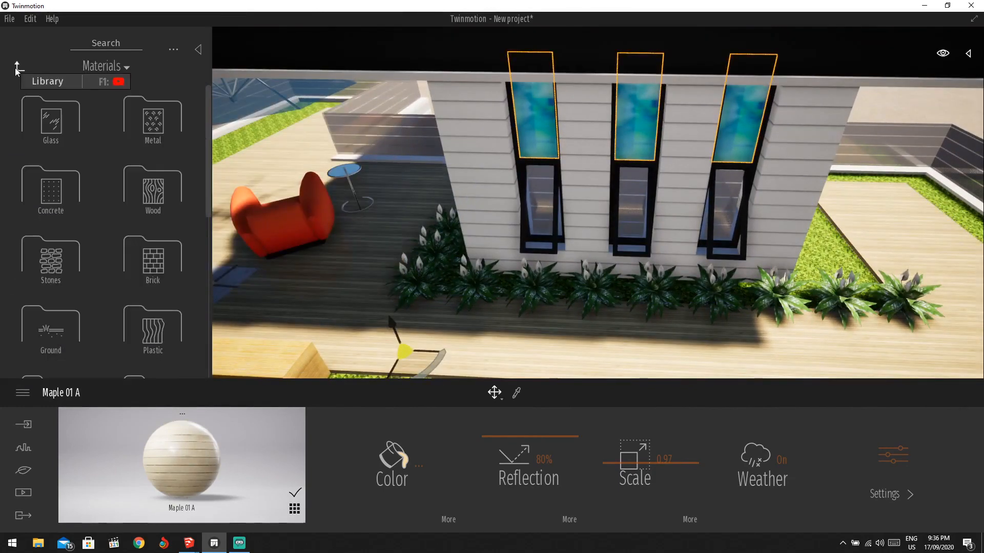
{"action": "scroll", "coordinate": [123, 315], "scroll_direction": "down", "scroll_amount": 4}
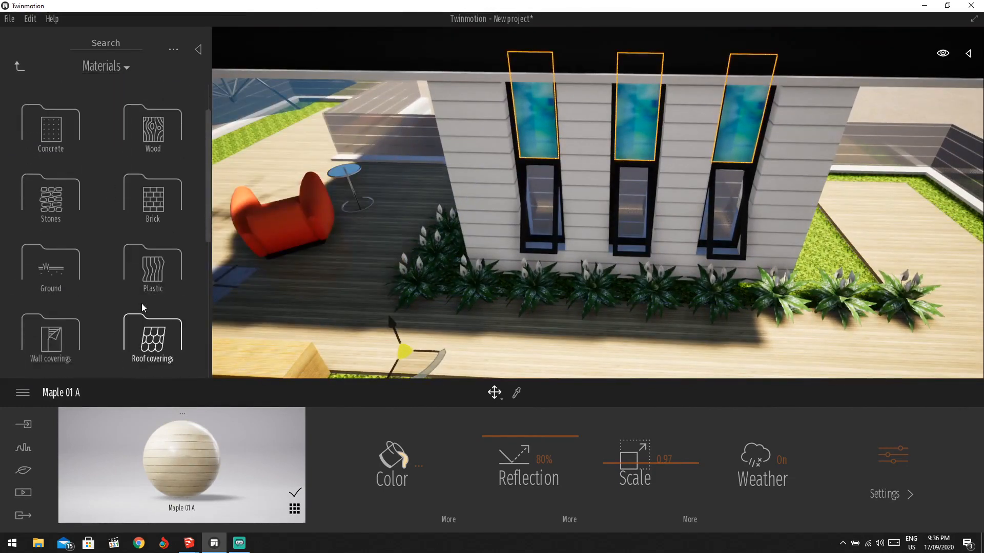
{"action": "scroll", "coordinate": [82, 329], "scroll_direction": "down", "scroll_amount": 10}
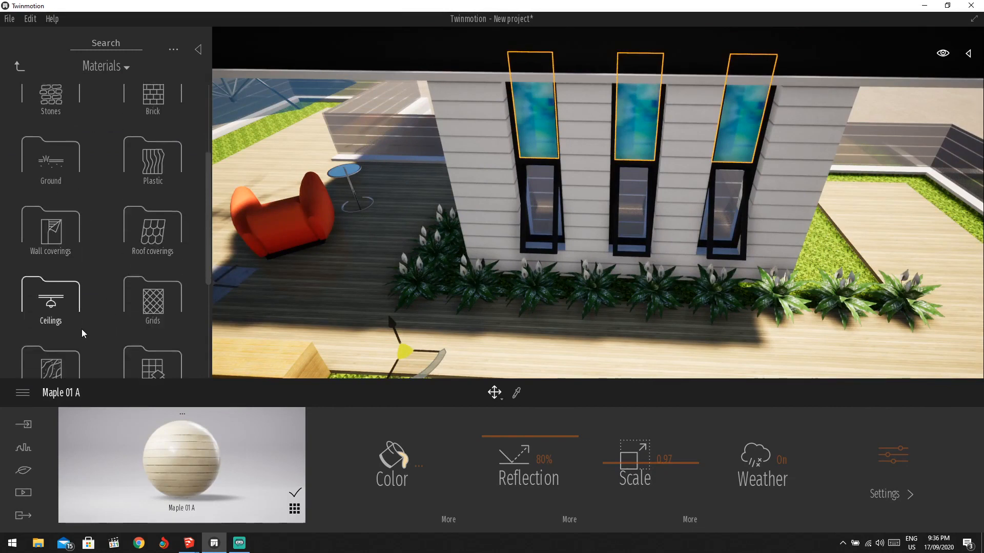
{"action": "scroll", "coordinate": [82, 330], "scroll_direction": "down", "scroll_amount": 2}
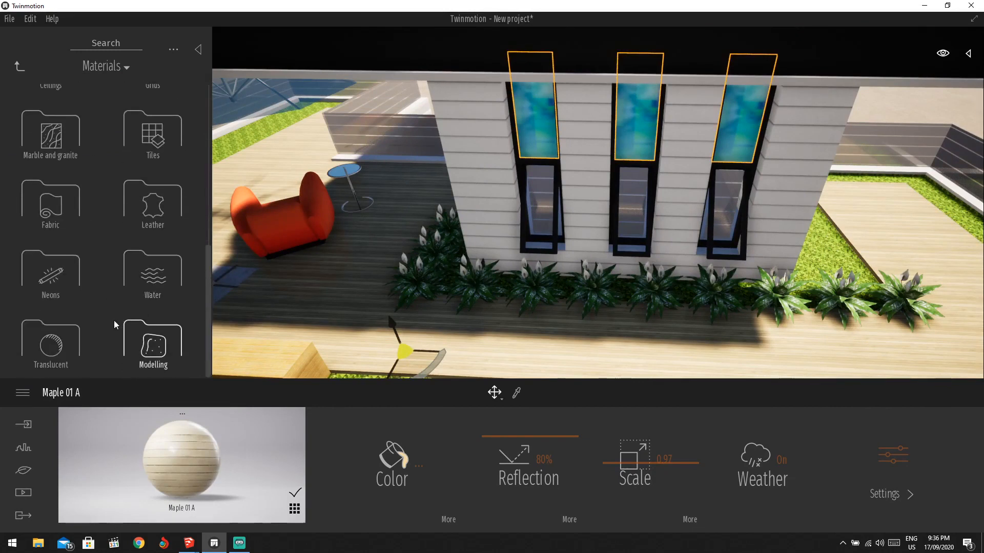
{"action": "scroll", "coordinate": [113, 320], "scroll_direction": "up", "scroll_amount": 5}
{"action": "scroll", "coordinate": [94, 284], "scroll_direction": "up", "scroll_amount": 10}
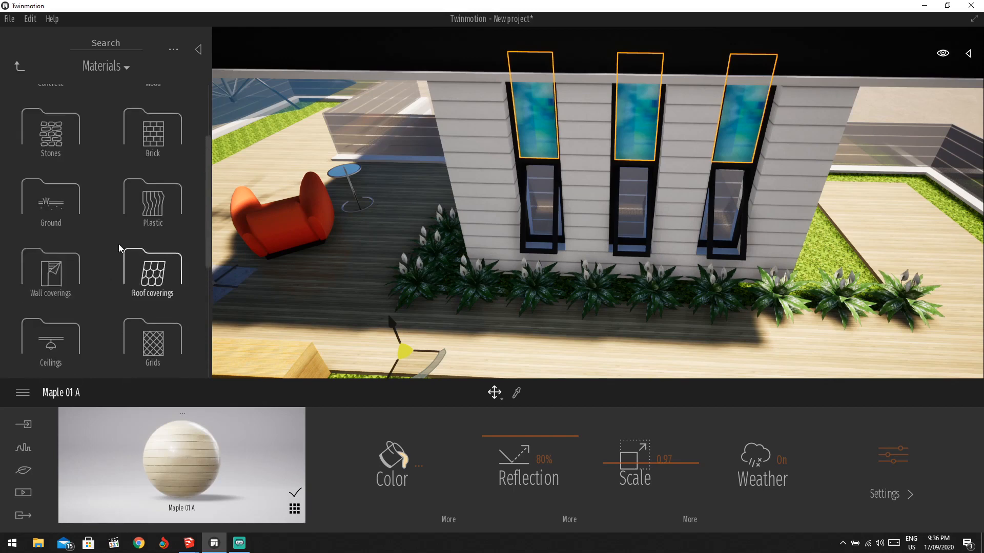
{"action": "left_click", "coordinate": [51, 119]}
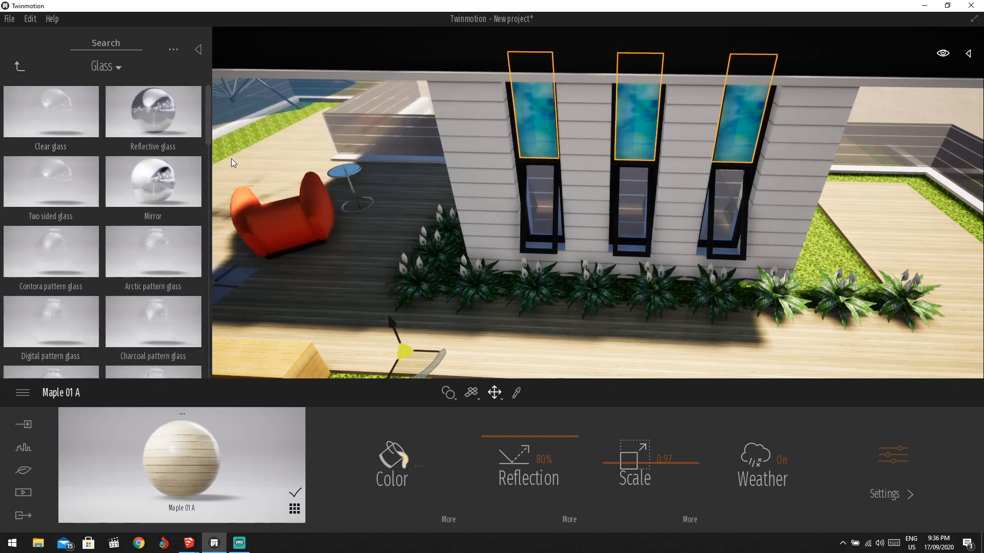
{"action": "mouse_move", "coordinate": [89, 134]}
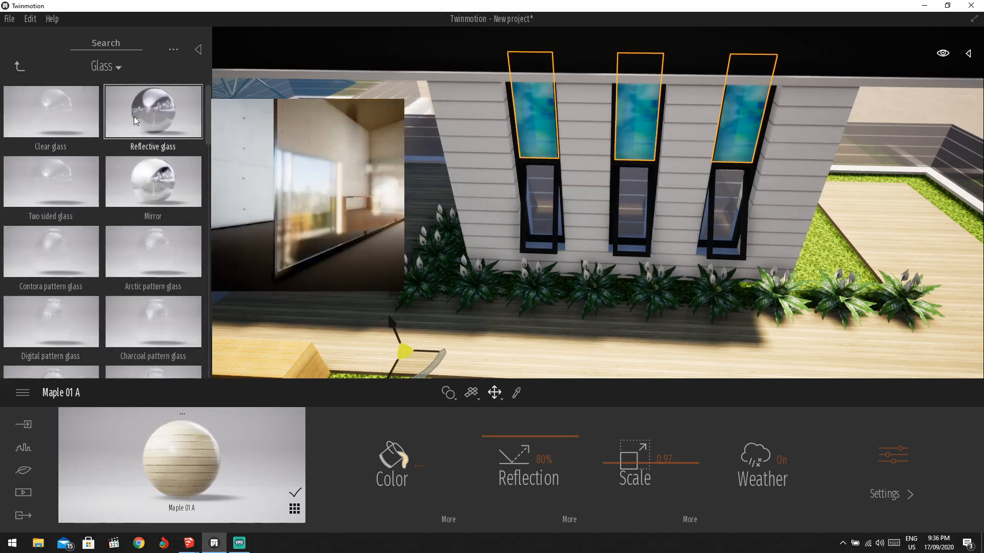
{"action": "mouse_move", "coordinate": [133, 109]}
{"action": "left_click_drag", "start_coordinate": [133, 108], "coordinate": [541, 115]}
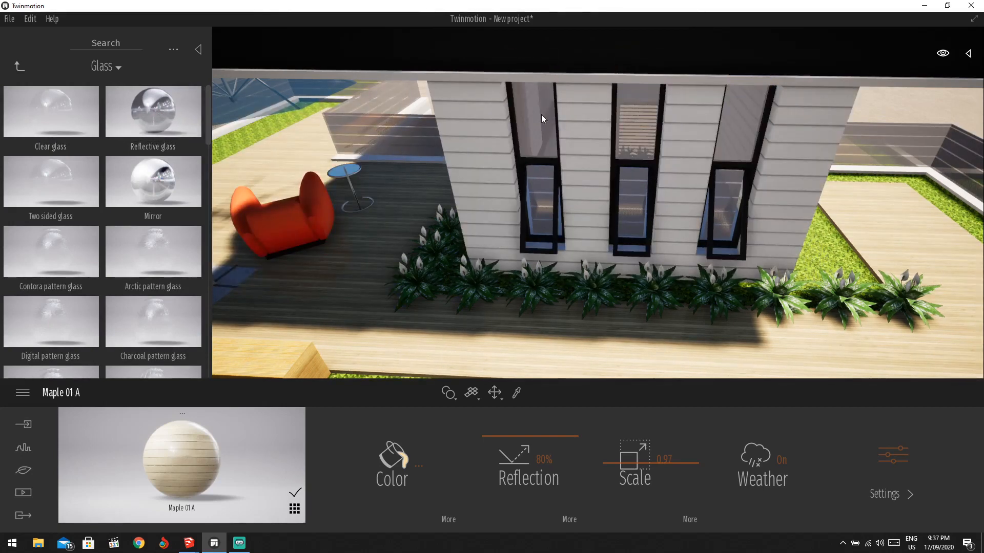
Set the reflective glass to 93% opacity and 90% metallicness.
{"action": "middle_click_drag", "start_coordinate": [328, 338], "coordinate": [597, 382], "text": "shift"}
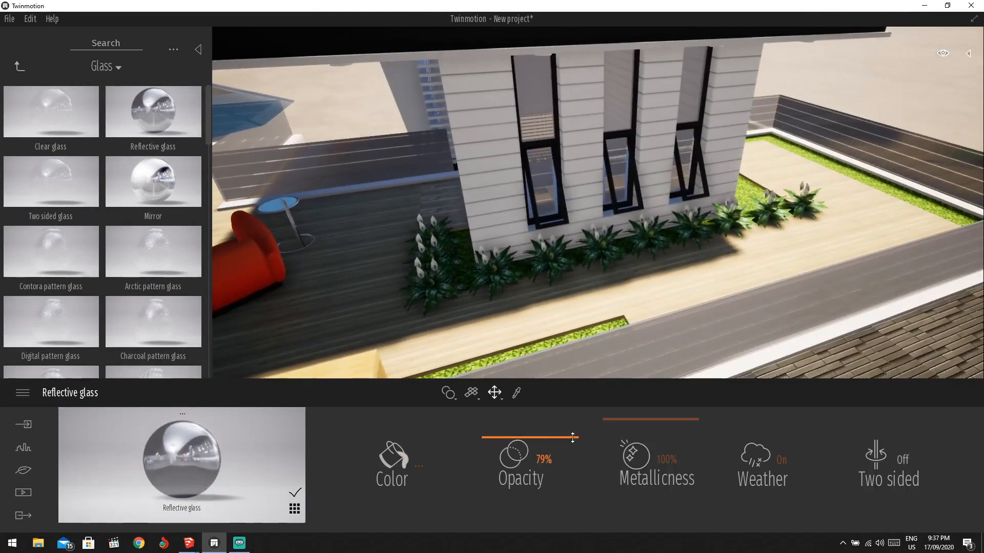
{"action": "mouse_move", "coordinate": [573, 438]}
{"action": "left_mouse_down"}
{"action": "mouse_move", "coordinate": [571, 418]}
{"action": "mouse_move", "coordinate": [570, 426]}
{"action": "left_mouse_up"}
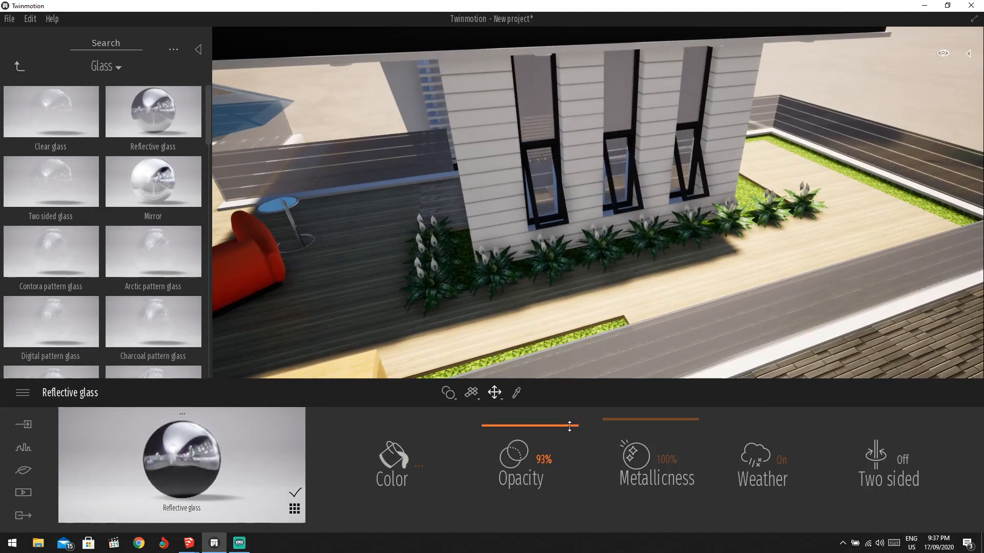
{"action": "mouse_move", "coordinate": [645, 431]}
{"action": "left_mouse_down"}
{"action": "mouse_move", "coordinate": [644, 445]}
{"action": "mouse_move", "coordinate": [643, 427]}
{"action": "left_mouse_up"}
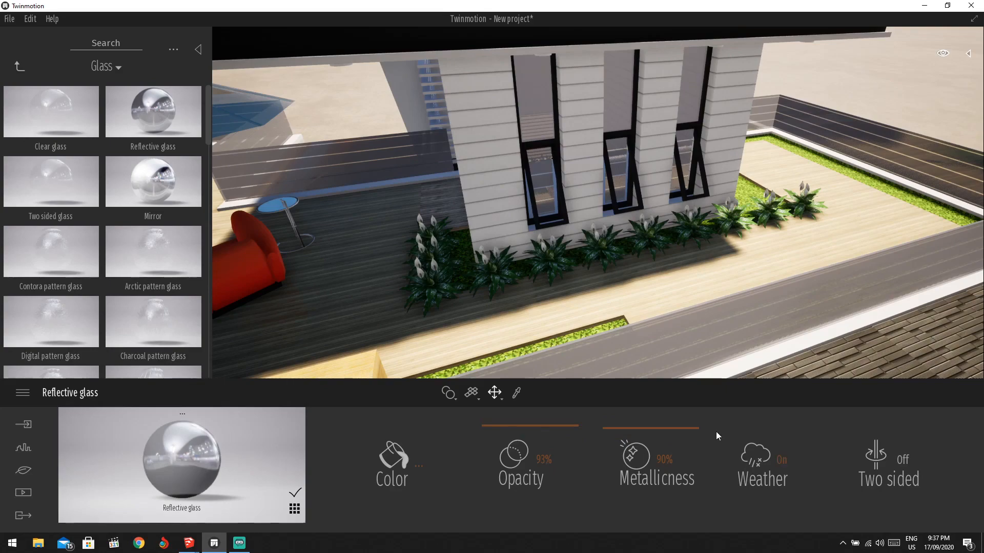
{"action": "scroll", "coordinate": [603, 246], "scroll_direction": "down", "scroll_amount": 4}
{"action": "middle_click_drag", "start_coordinate": [602, 246], "coordinate": [666, 313], "text": "shift"}
{"action": "middle_click_drag", "start_coordinate": [586, 224], "coordinate": [515, 167], "text": "shift"}
{"action": "middle_click_drag", "start_coordinate": [749, 244], "coordinate": [602, 305], "text": "shift"}
{"action": "scroll", "coordinate": [617, 308], "scroll_direction": "up", "scroll_amount": 3}
{"action": "scroll", "coordinate": [617, 308], "scroll_direction": "up", "scroll_amount": 2}
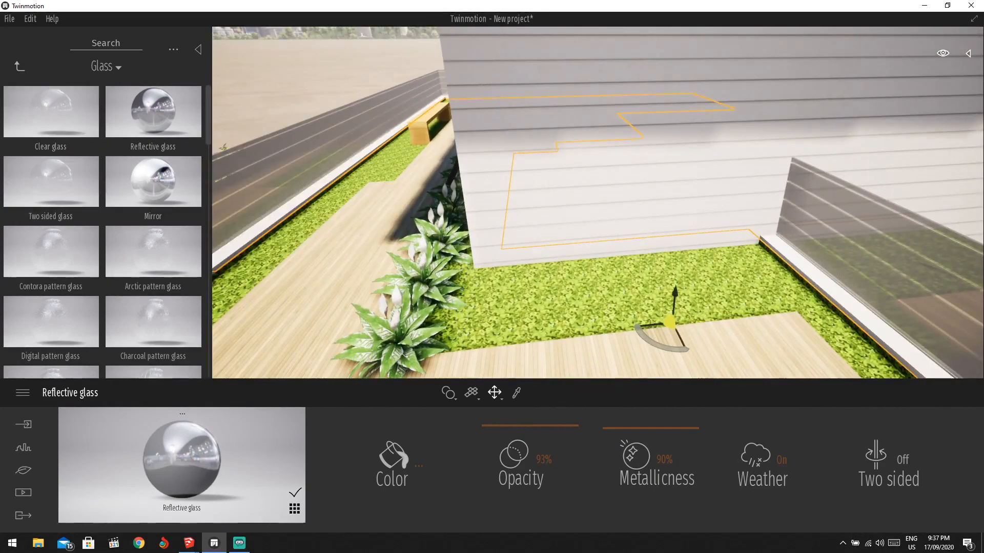
Apply Grass 1 from Ground > Nature materials to the lawn beside the house.
{"action": "left_click", "coordinate": [16, 66]}
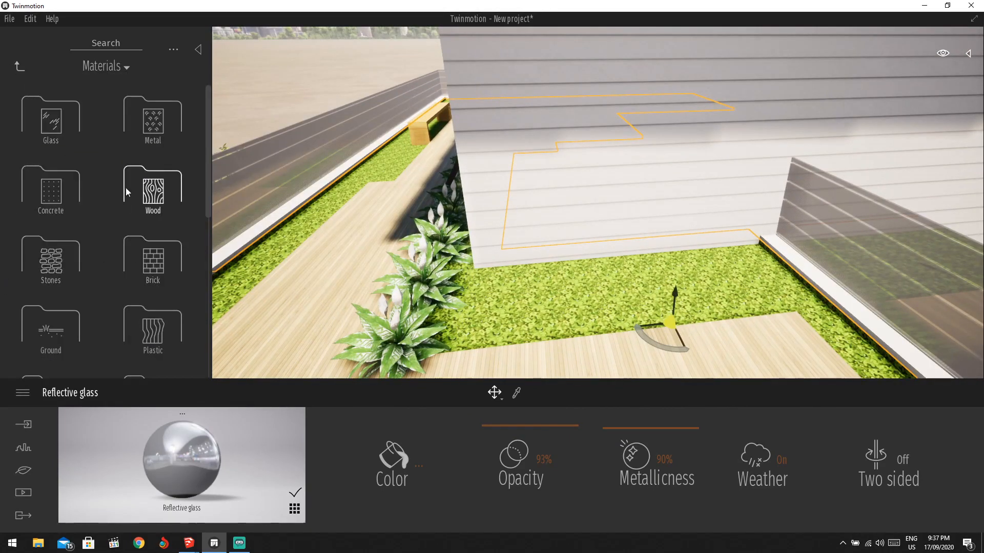
{"action": "scroll", "coordinate": [102, 205], "scroll_direction": "down", "scroll_amount": 1}
{"action": "left_click", "coordinate": [45, 293]}
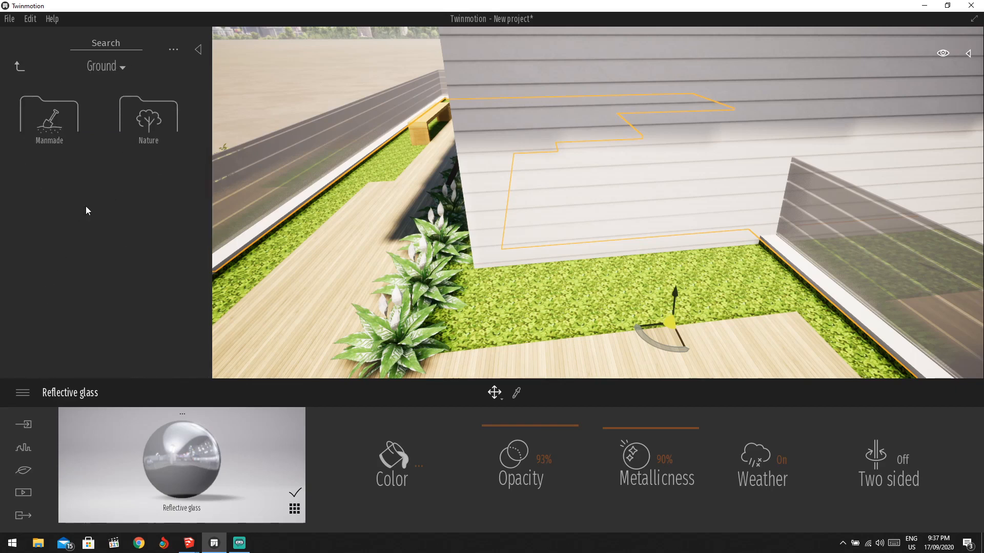
{"action": "left_click", "coordinate": [68, 137]}
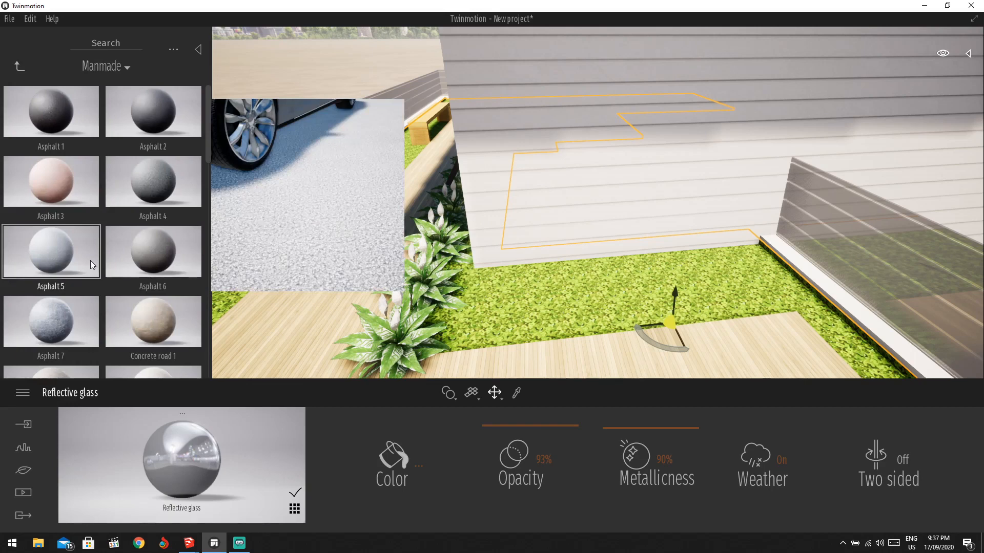
{"action": "left_click", "coordinate": [17, 66]}
{"action": "left_click", "coordinate": [161, 124]}
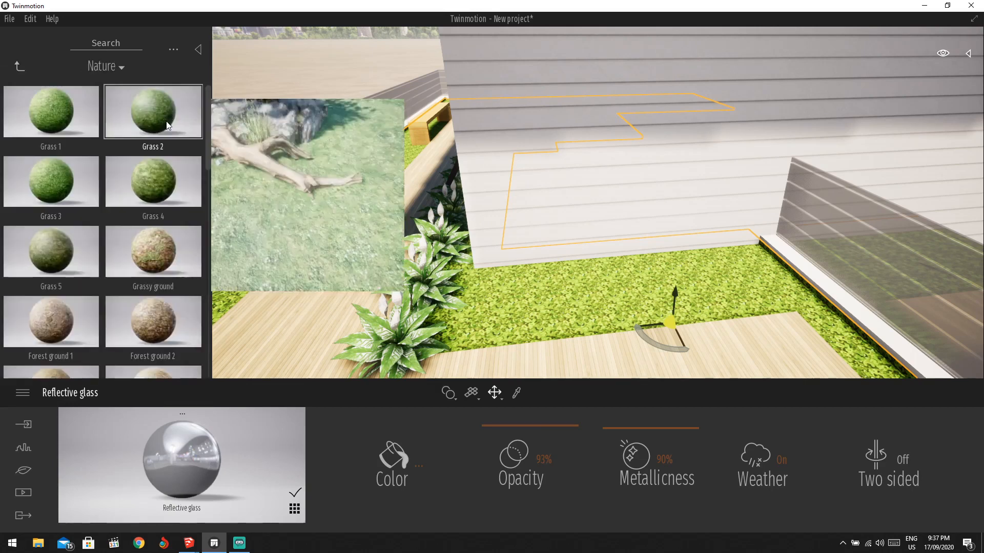
{"action": "left_click_drag", "start_coordinate": [72, 106], "coordinate": [634, 310]}
Increase the Grass 1 texture scale to 3.34.
{"action": "left_click", "coordinate": [625, 312]}
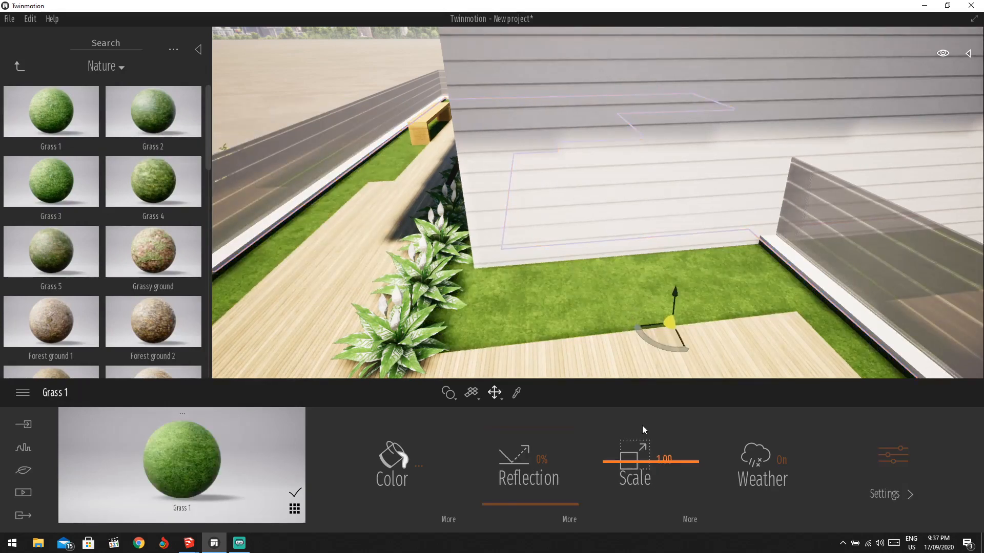
{"action": "left_click_drag", "start_coordinate": [642, 431], "coordinate": [631, 451]}
{"action": "scroll", "coordinate": [633, 281], "scroll_direction": "down", "scroll_amount": 5}
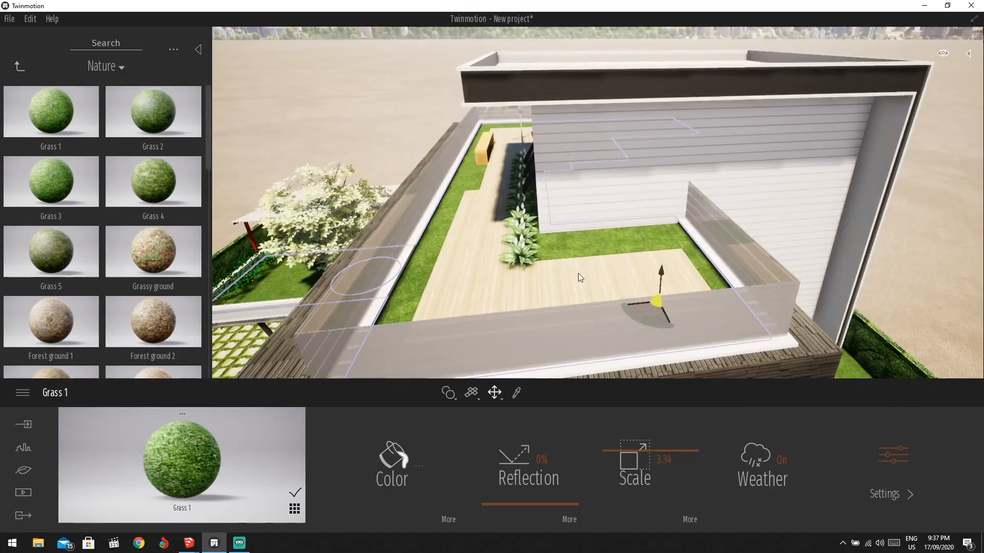
{"action": "scroll", "coordinate": [512, 246], "scroll_direction": "up", "scroll_amount": 5}
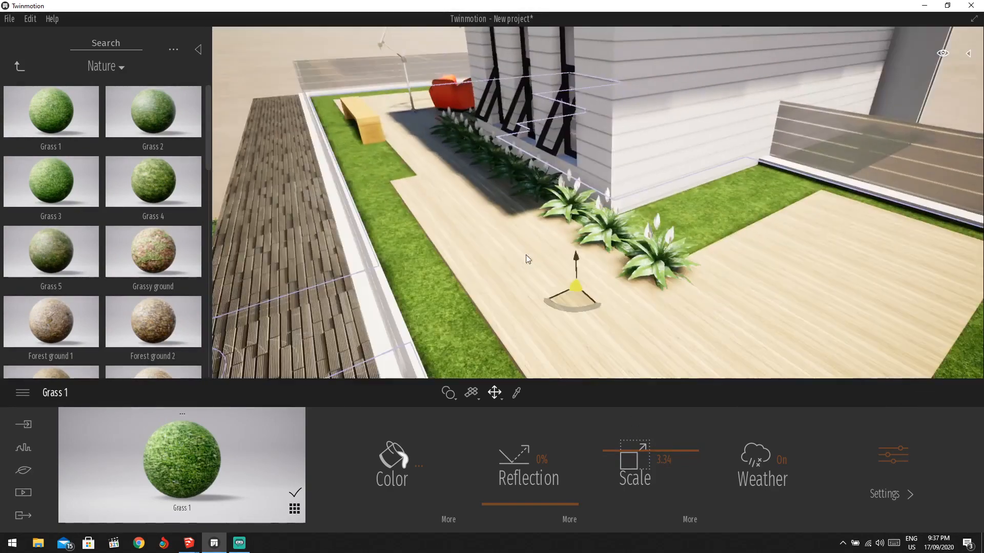
{"action": "left_click", "coordinate": [656, 256]}
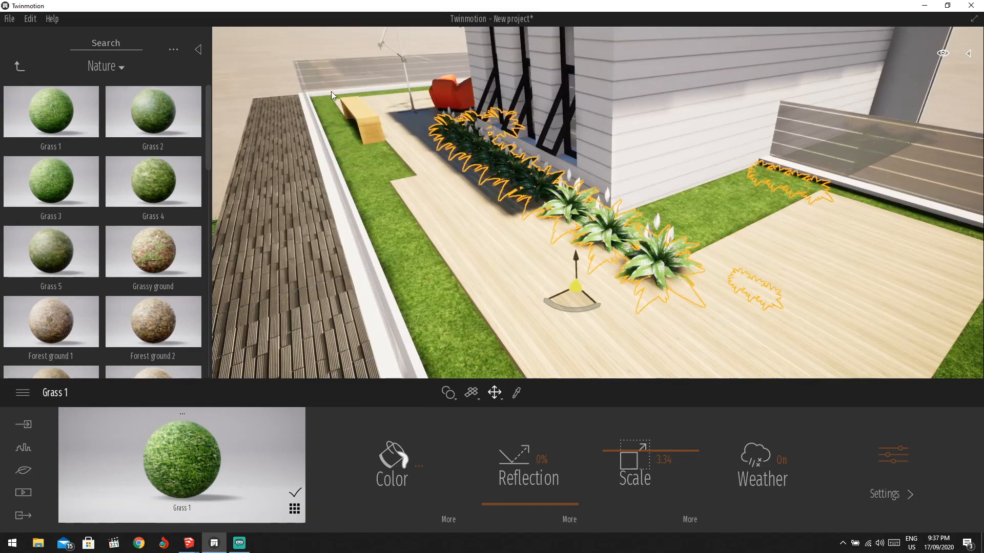
Place a Cinnamon fern from Vegetation and landscape > Bushes on the rooftop deck.
{"action": "left_click", "coordinate": [20, 66]}
{"action": "left_click", "coordinate": [20, 66]}
{"action": "scroll", "coordinate": [117, 289], "scroll_direction": "down", "scroll_amount": 1}
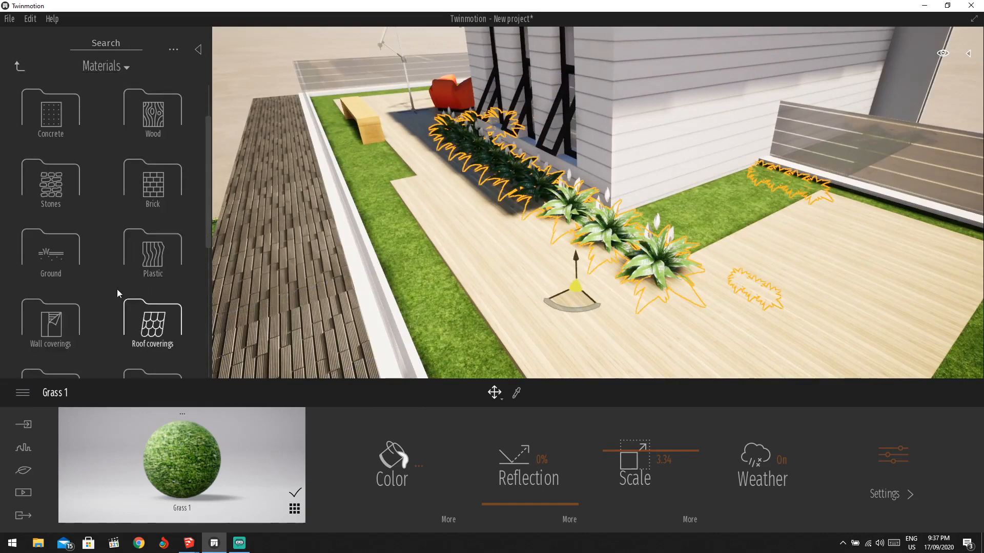
{"action": "scroll", "coordinate": [79, 277], "scroll_direction": "down", "scroll_amount": 3}
{"action": "left_click", "coordinate": [105, 66]}
{"action": "left_click", "coordinate": [104, 90]}
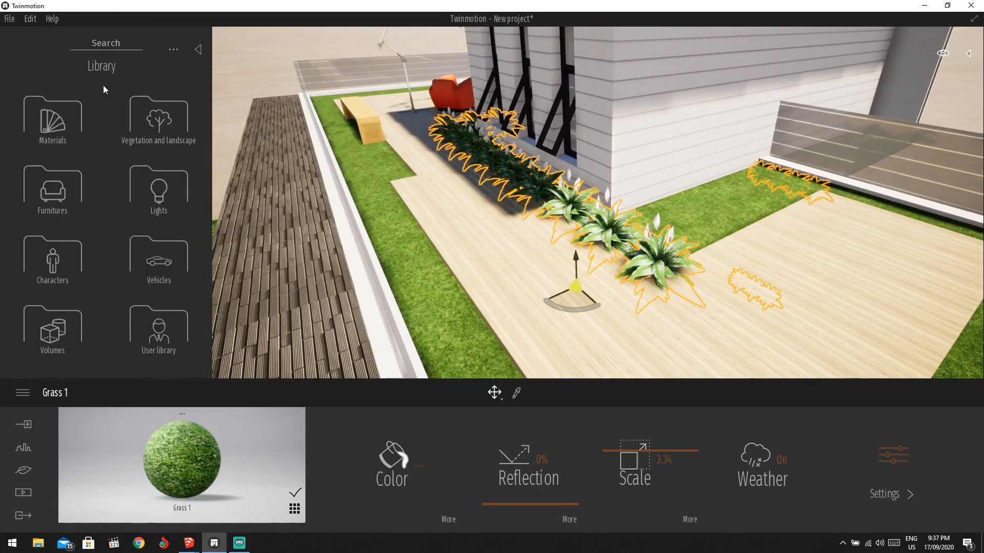
{"action": "left_click", "coordinate": [138, 140]}
{"action": "left_click", "coordinate": [66, 205]}
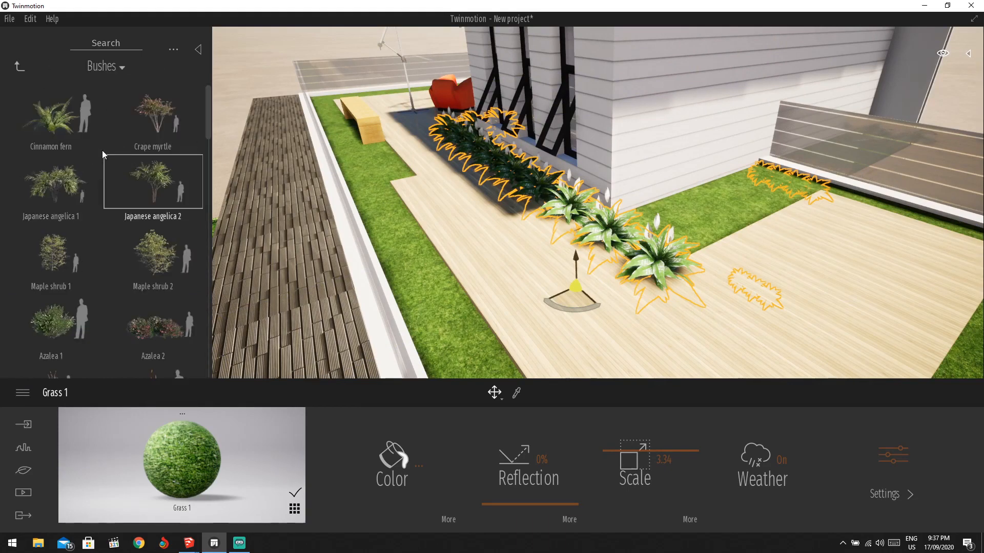
{"action": "left_click_drag", "start_coordinate": [76, 124], "coordinate": [740, 265]}
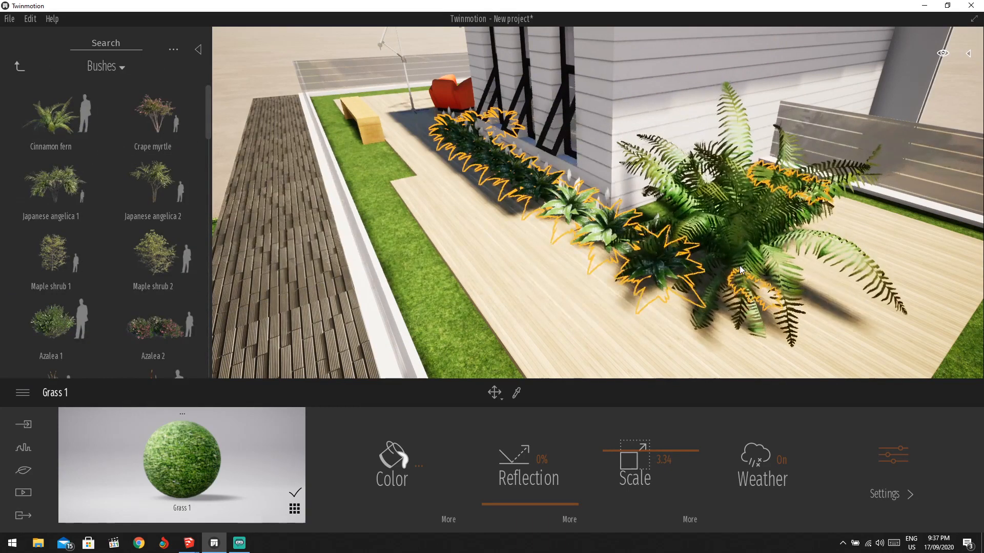
Shrink the fern to its smallest size and move it toward the deck corner.
{"action": "left_click", "coordinate": [378, 463]}
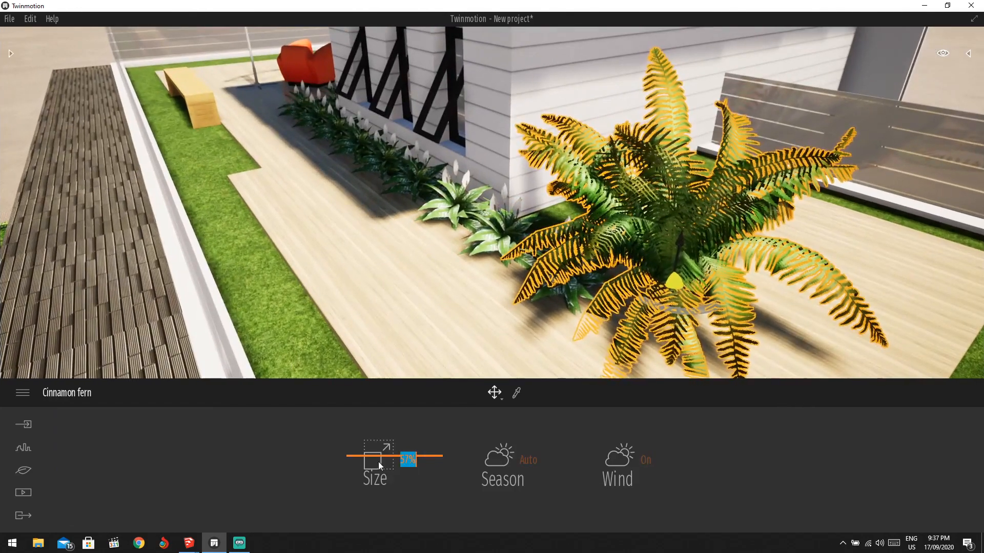
{"action": "left_click_drag", "start_coordinate": [360, 463], "coordinate": [359, 518]}
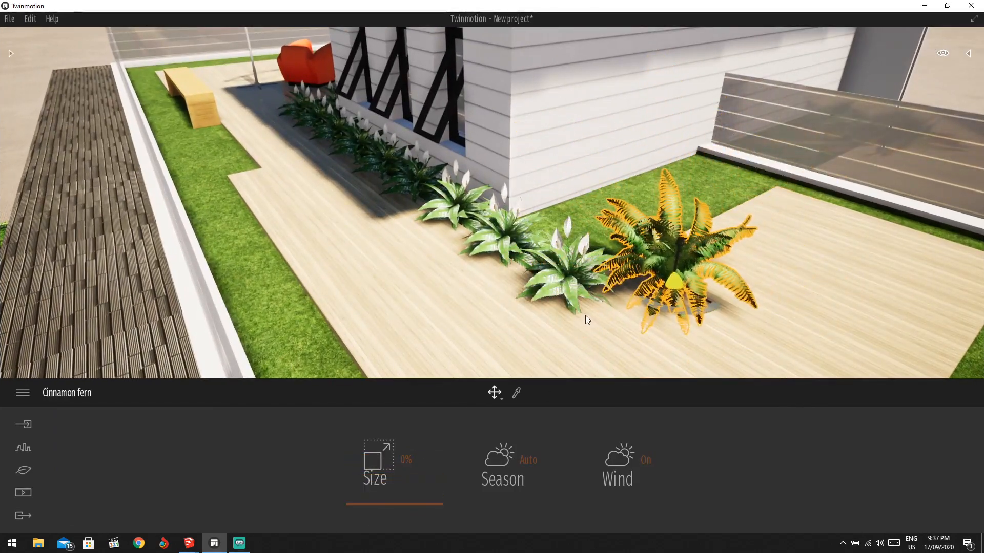
{"action": "scroll", "coordinate": [672, 247], "scroll_direction": "up", "scroll_amount": 3}
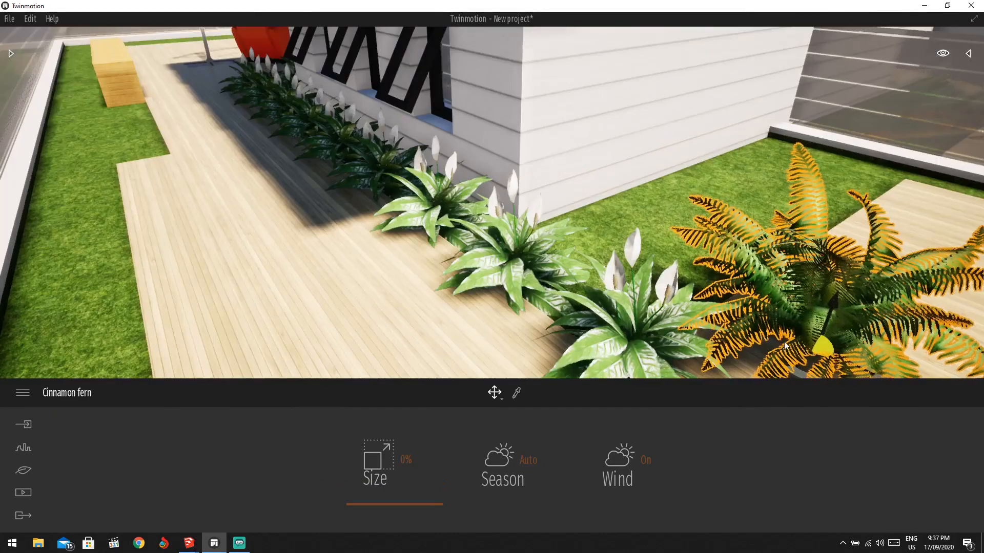
{"action": "left_click_drag", "start_coordinate": [828, 349], "coordinate": [768, 293]}
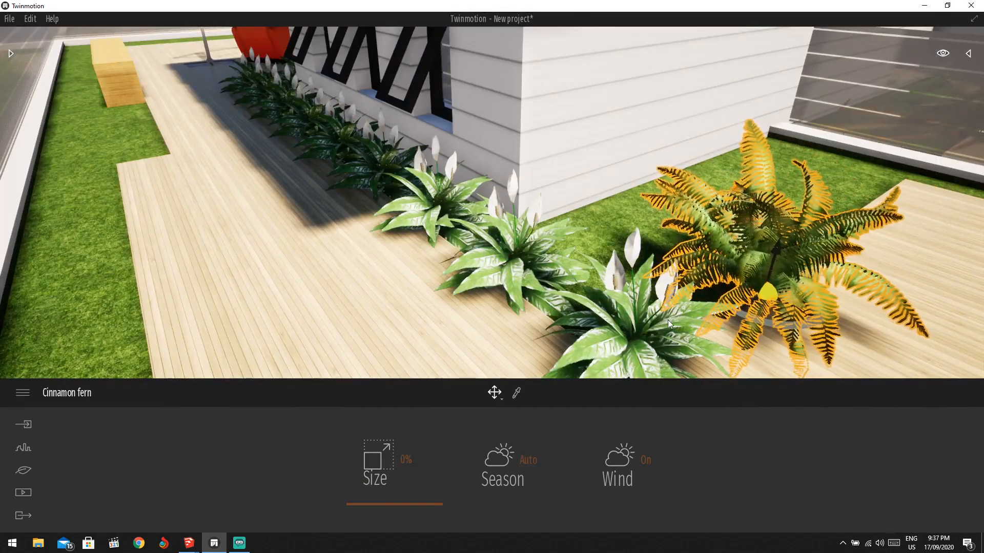
{"action": "scroll", "coordinate": [721, 275], "scroll_direction": "down", "scroll_amount": 4}
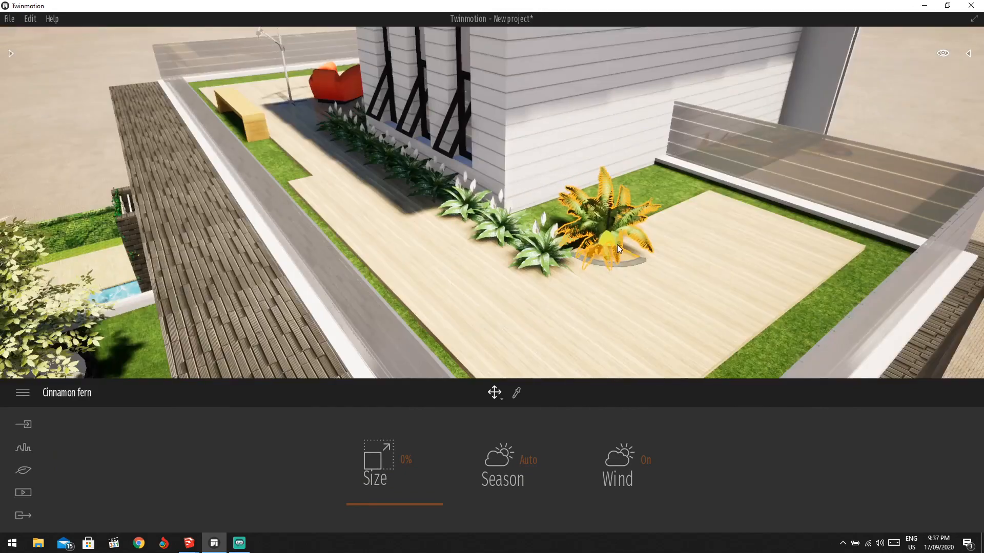
{"action": "scroll", "coordinate": [610, 244], "scroll_direction": "up", "scroll_amount": 3}
{"action": "scroll", "coordinate": [597, 247], "scroll_direction": "up", "scroll_amount": 2}
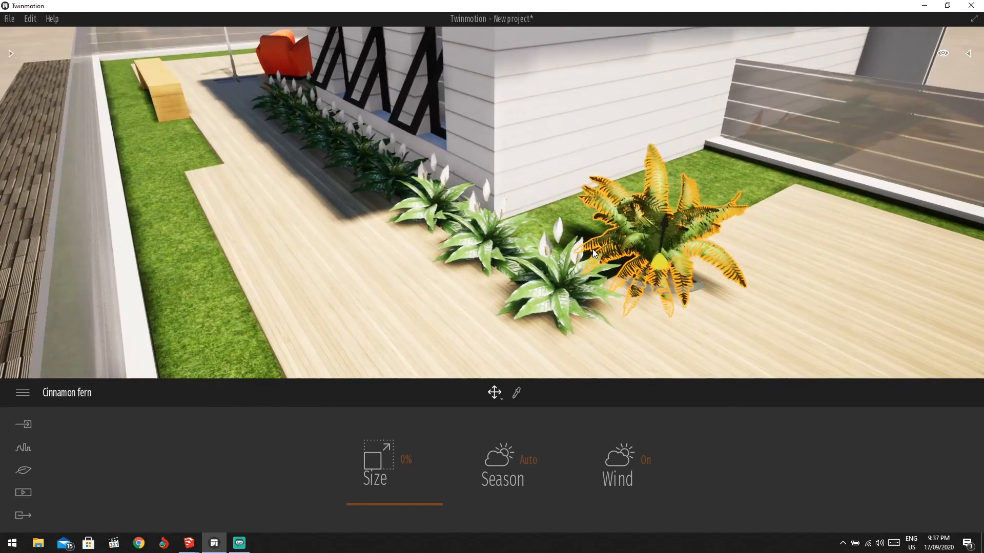
{"action": "middle_click_drag", "start_coordinate": [593, 257], "coordinate": [651, 265]}
{"action": "left_click", "coordinate": [652, 265]}
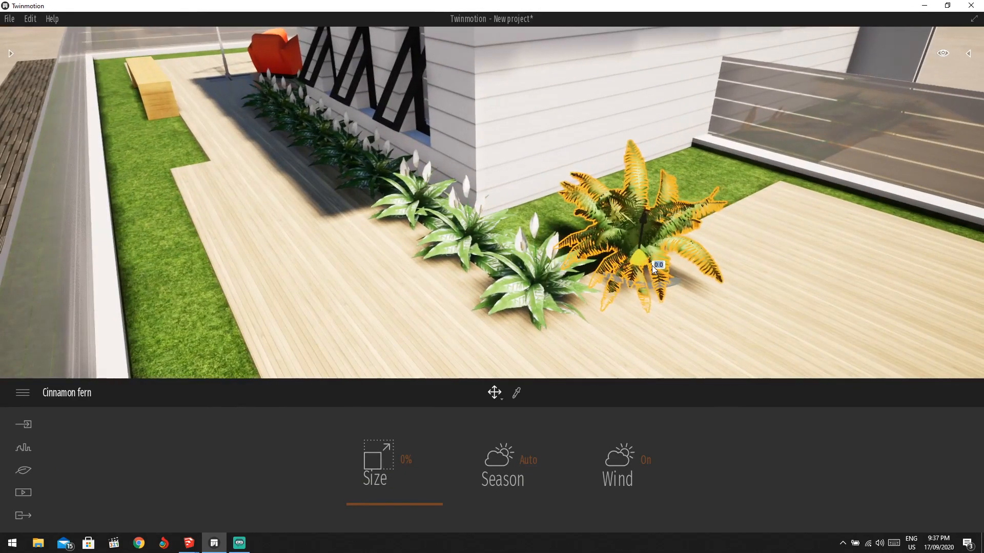
Delete the trial Cinnamon fern from the deck and bring back the Bushes library.
{"action": "left_click", "coordinate": [717, 279]}
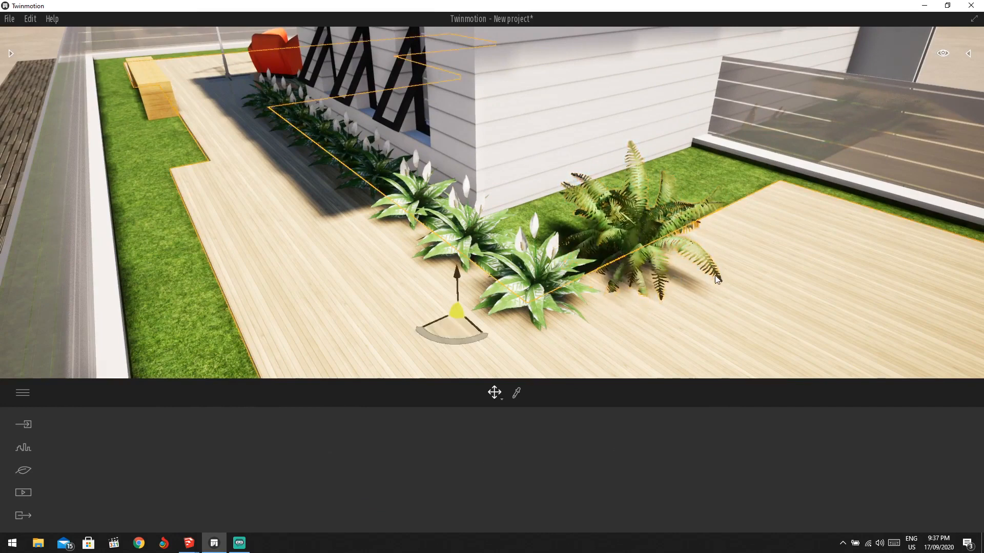
{"action": "left_click", "coordinate": [654, 263]}
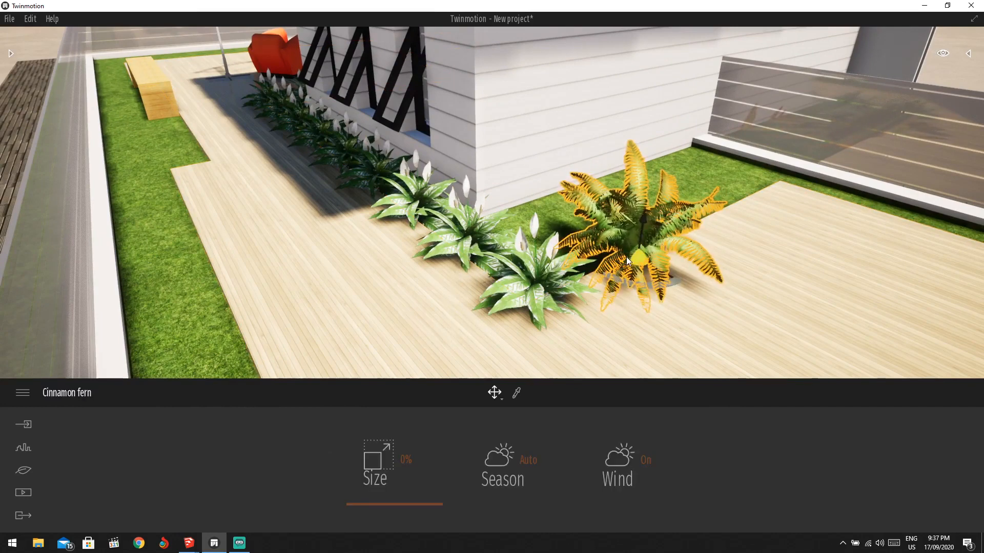
{"action": "key", "text": "Delete"}
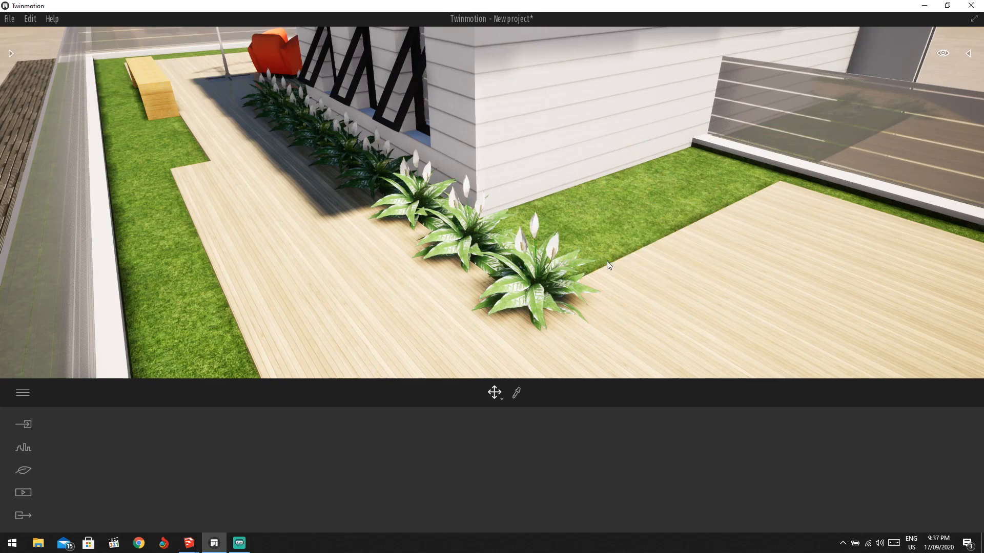
{"action": "scroll", "coordinate": [476, 237], "scroll_direction": "down", "scroll_amount": 5}
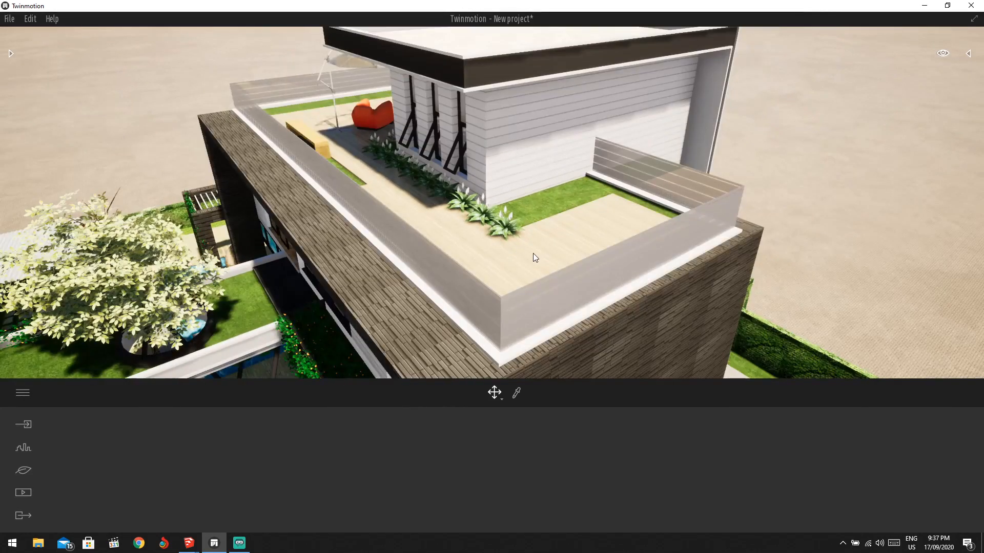
{"action": "scroll", "coordinate": [497, 217], "scroll_direction": "up", "scroll_amount": 4}
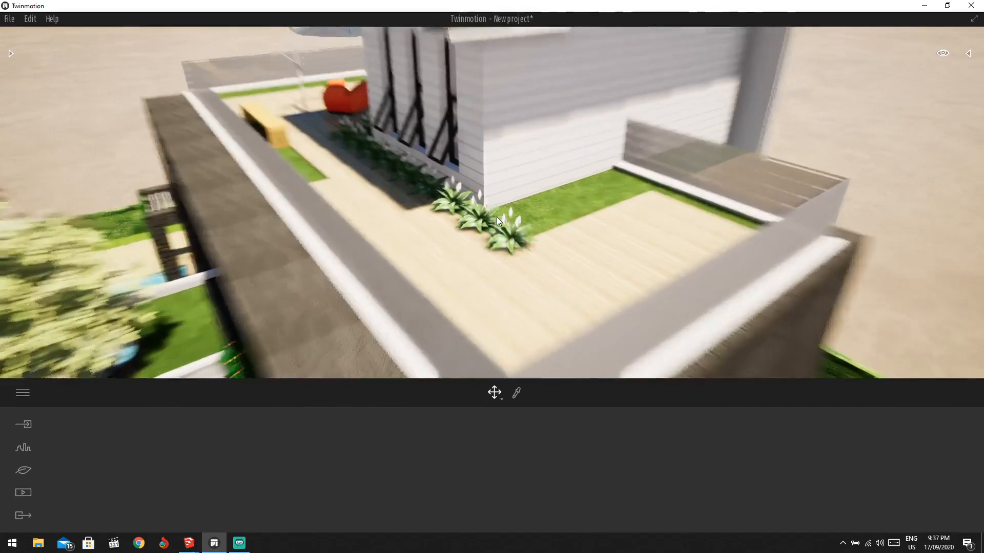
{"action": "scroll", "coordinate": [497, 216], "scroll_direction": "up", "scroll_amount": 4}
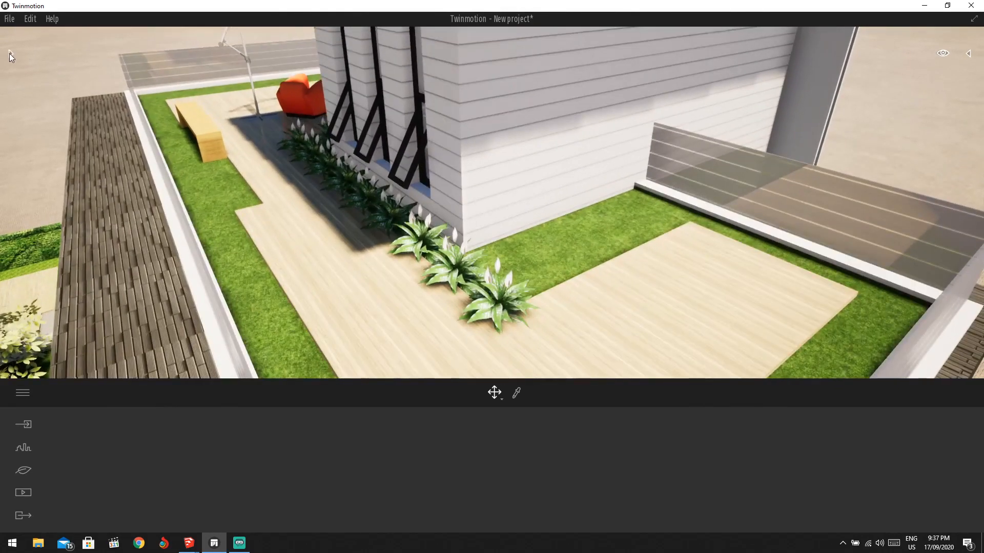
{"action": "left_click", "coordinate": [9, 53]}
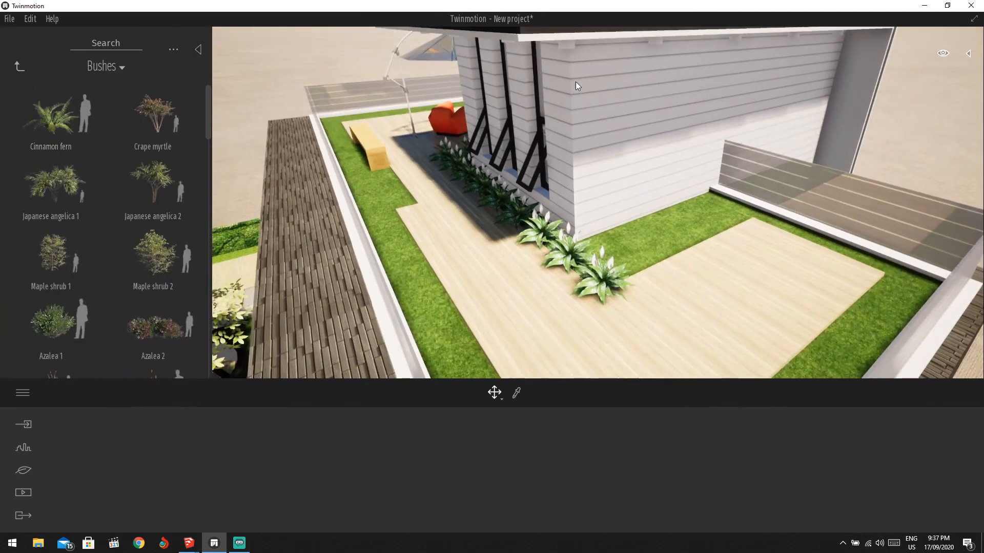
{"action": "left_click_drag", "start_coordinate": [576, 81], "coordinate": [657, 100]}
Apply Concrete slabs 02 to the rooftop house's white siding wall.
{"action": "left_click", "coordinate": [654, 125]}
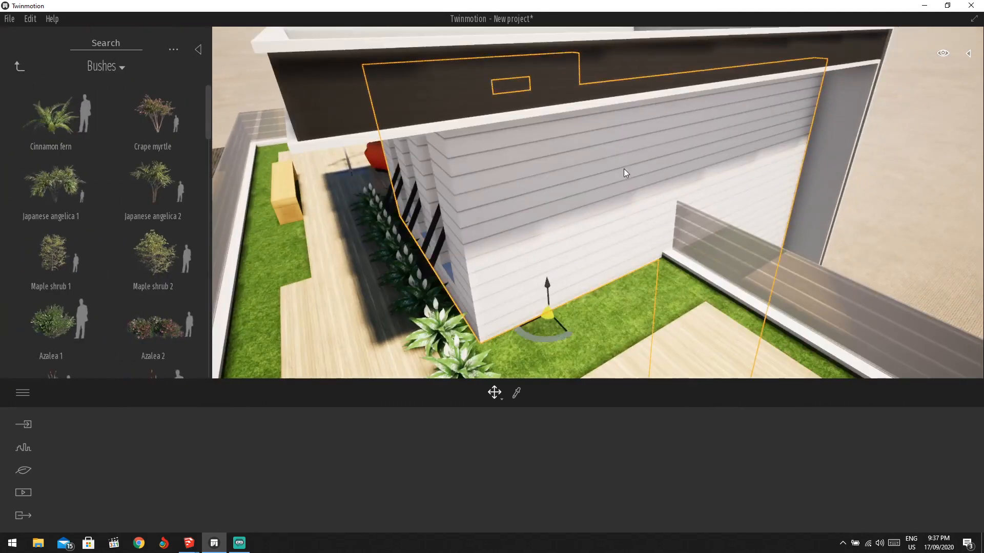
{"action": "left_click", "coordinate": [19, 66]}
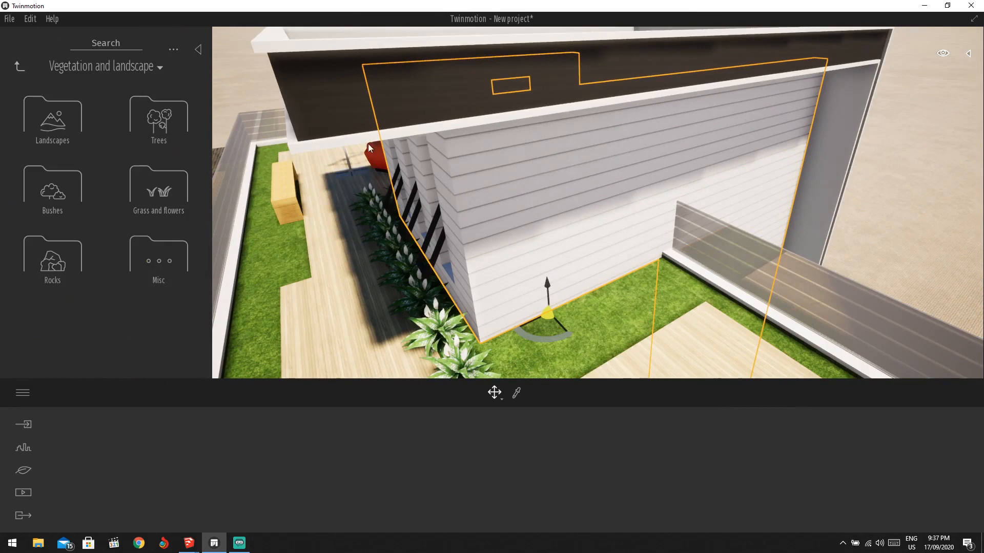
{"action": "left_click", "coordinate": [75, 66]}
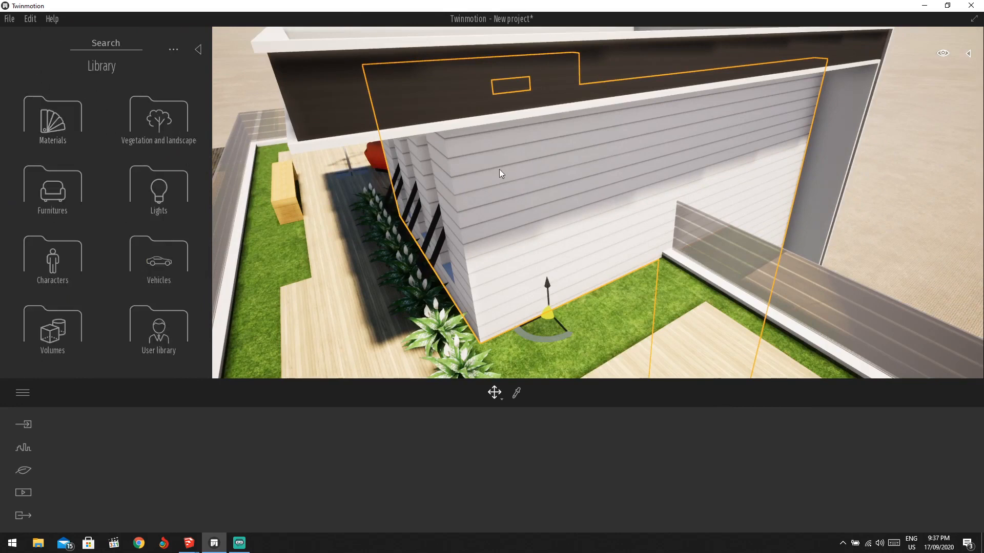
{"action": "left_click", "coordinate": [72, 129]}
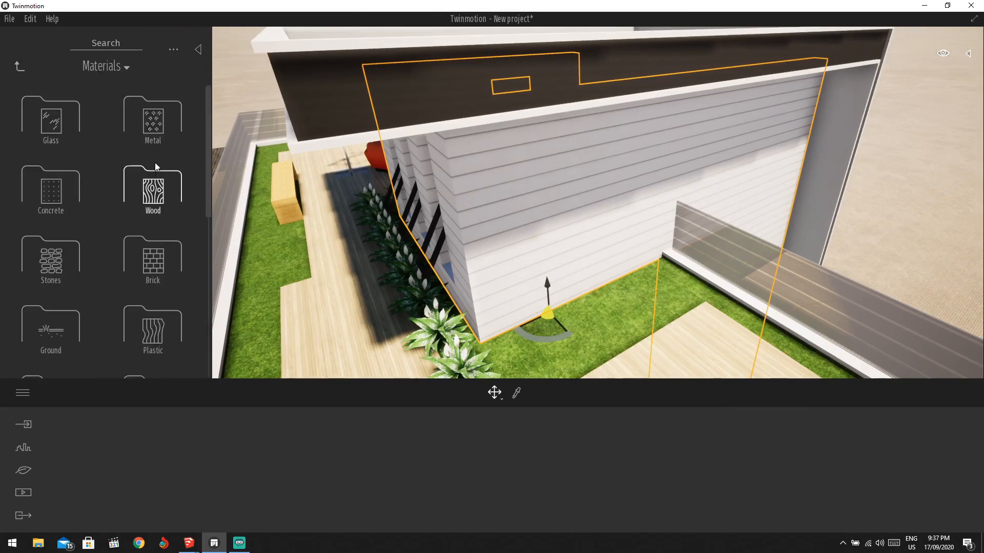
{"action": "left_click", "coordinate": [158, 204]}
{"action": "scroll", "coordinate": [151, 254], "scroll_direction": "down", "scroll_amount": 1}
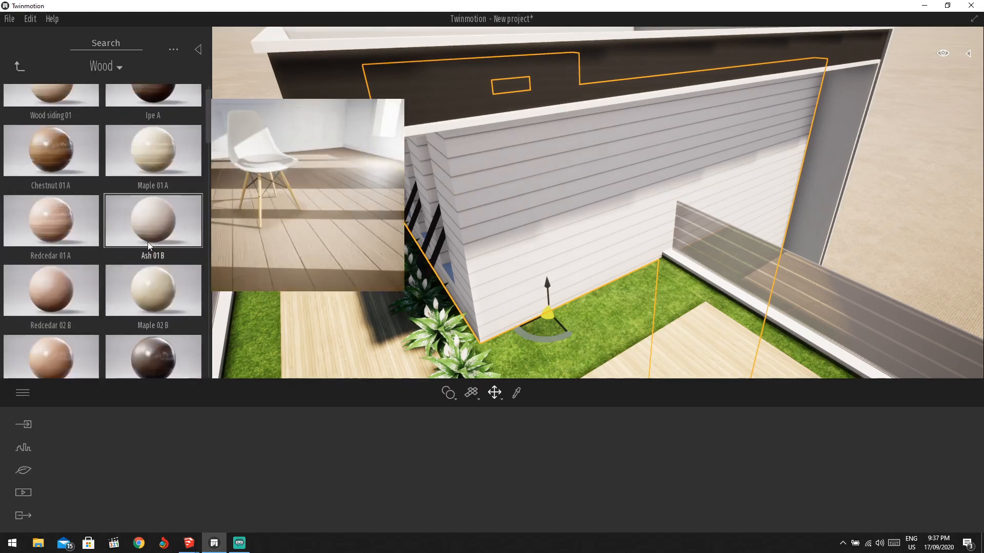
{"action": "scroll", "coordinate": [143, 217], "scroll_direction": "down", "scroll_amount": 2}
{"action": "scroll", "coordinate": [143, 216], "scroll_direction": "down", "scroll_amount": 9}
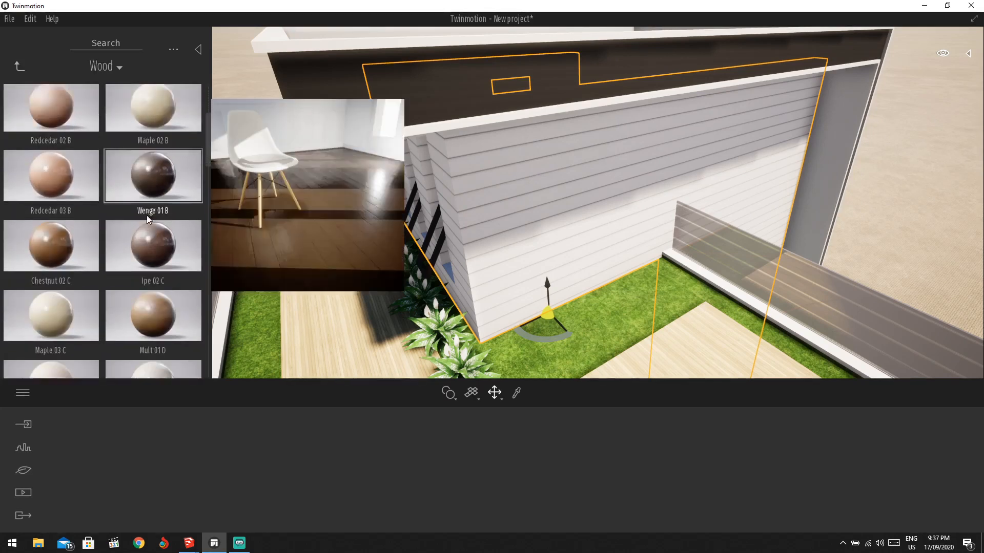
{"action": "left_click", "coordinate": [18, 68]}
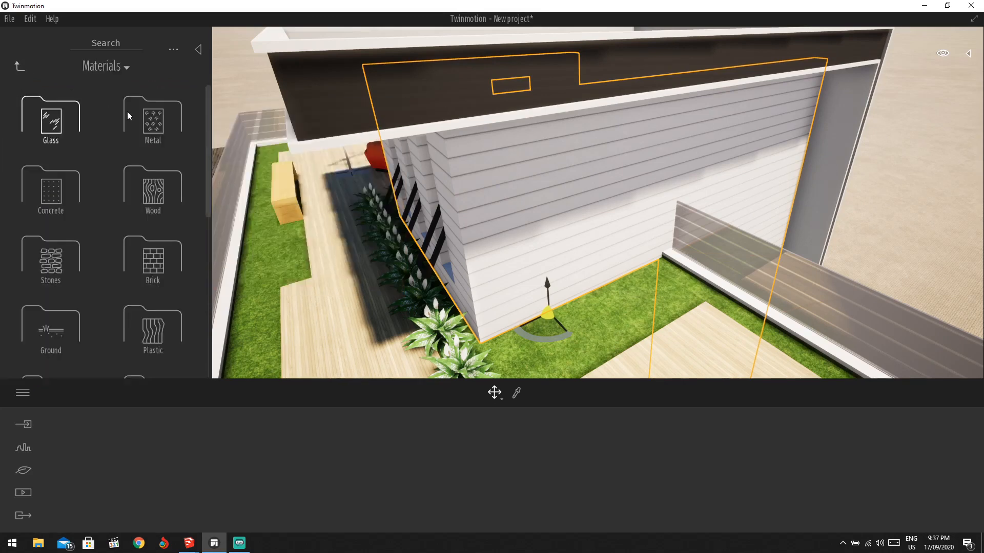
{"action": "left_click", "coordinate": [51, 198]}
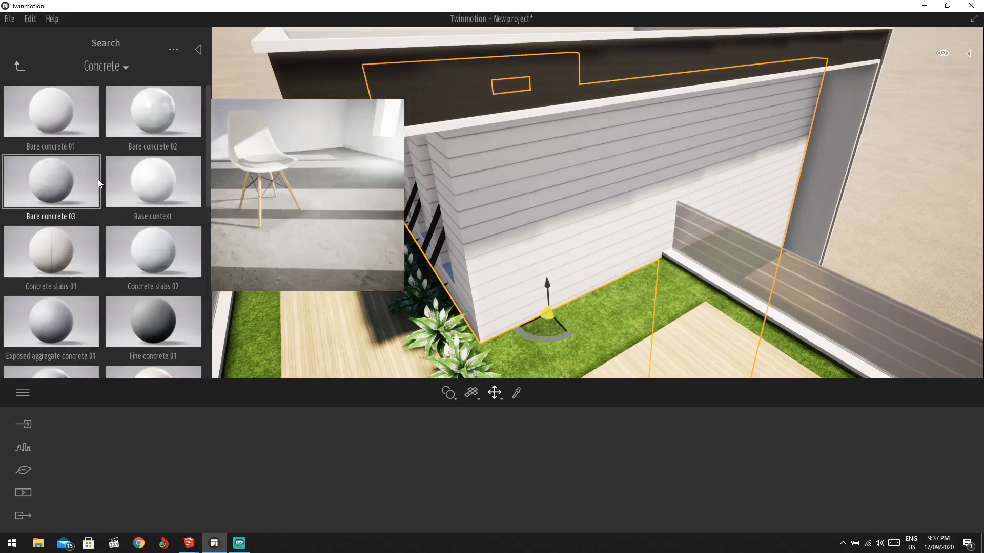
{"action": "left_click_drag", "start_coordinate": [136, 235], "coordinate": [569, 191]}
Nudge the Concrete slabs 02 colour toward grey in the colour picker and confirm.
{"action": "right_click_drag", "start_coordinate": [582, 324], "coordinate": [586, 184]}
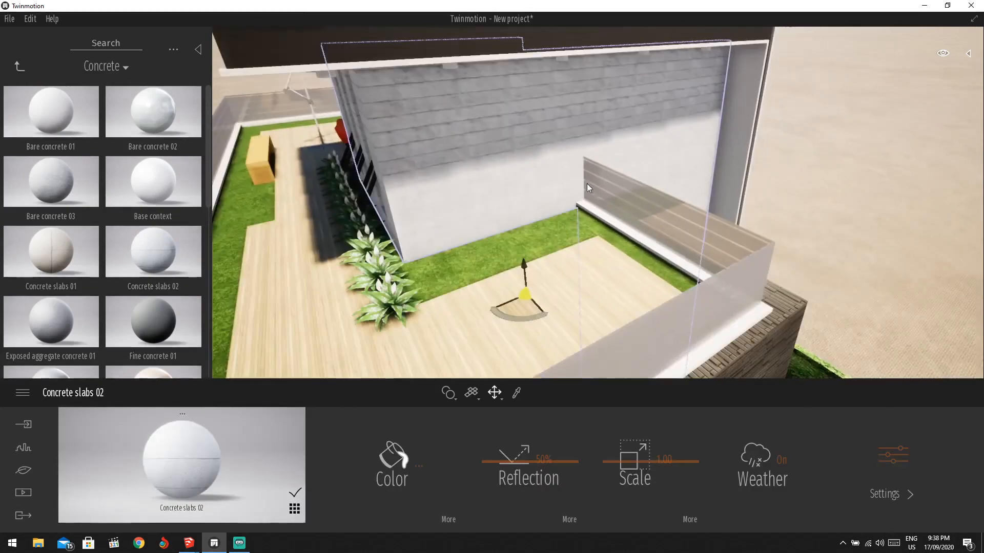
{"action": "right_click_drag", "start_coordinate": [631, 132], "coordinate": [613, 146]}
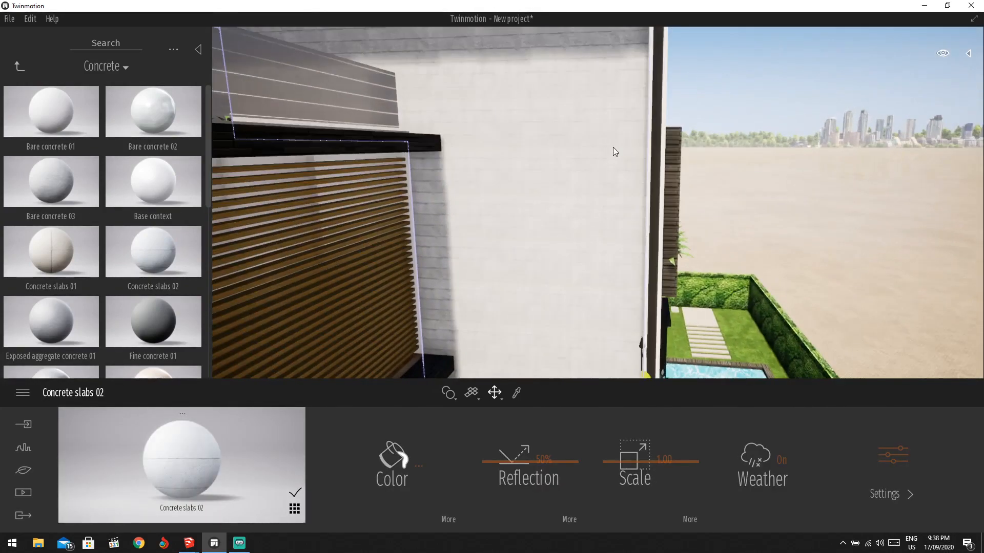
{"action": "left_click", "coordinate": [387, 467]}
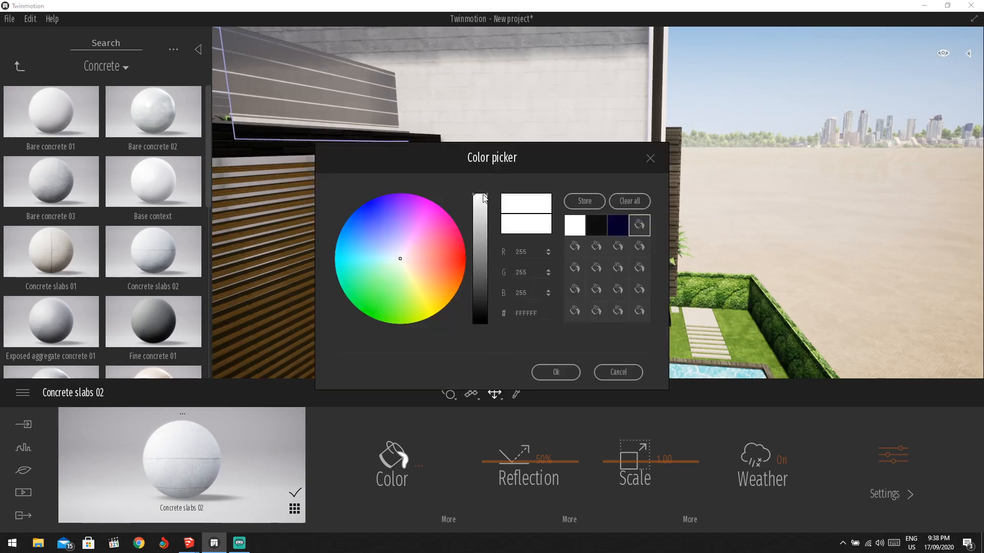
{"action": "mouse_move", "coordinate": [483, 197]}
{"action": "left_mouse_down"}
{"action": "mouse_move", "coordinate": [483, 241]}
{"action": "mouse_move", "coordinate": [492, 184]}
{"action": "left_mouse_up"}
{"action": "left_click", "coordinate": [555, 372]}
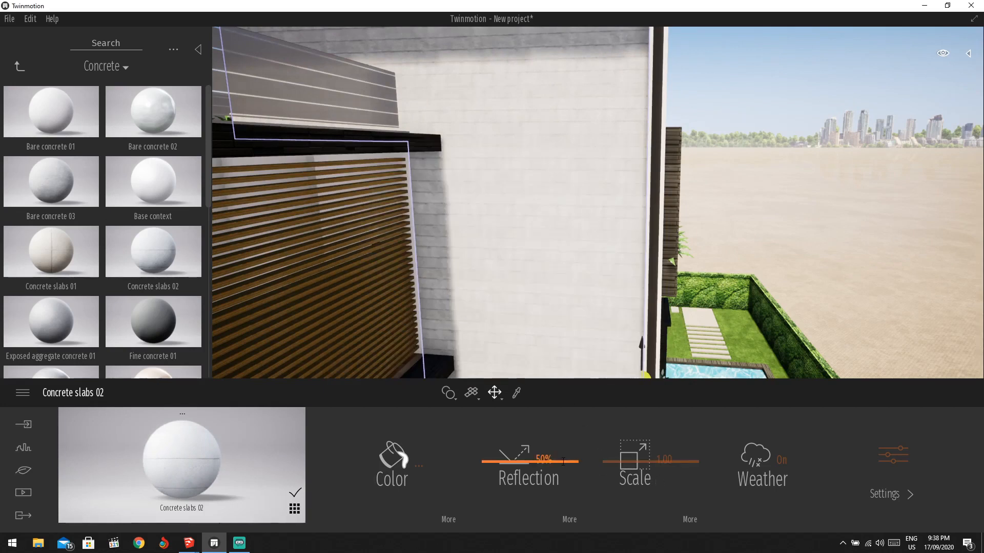
Lower the wall material's reflection from 50% to about 28%.
{"action": "left_click_drag", "start_coordinate": [514, 463], "coordinate": [514, 507]}
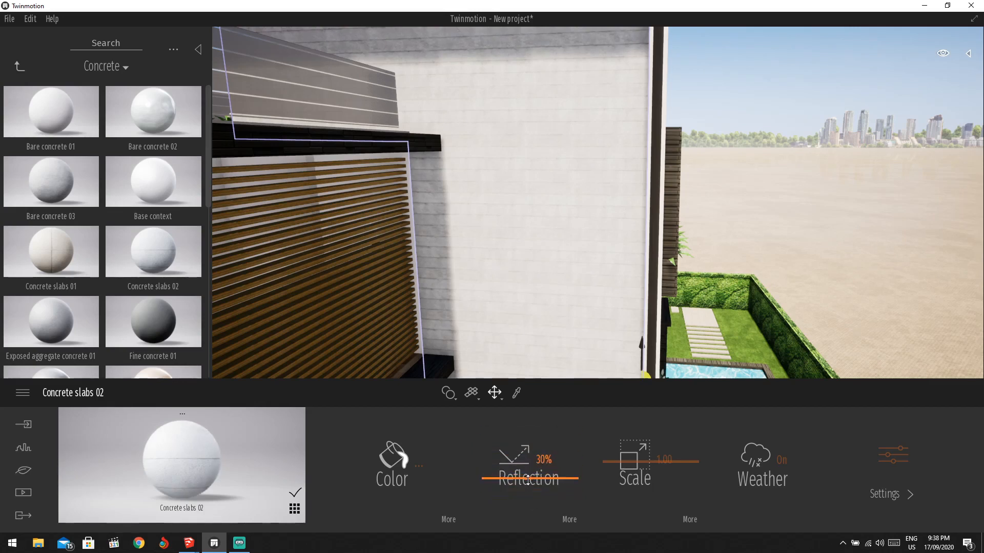
{"action": "scroll", "coordinate": [556, 213], "scroll_direction": "down", "scroll_amount": 5}
{"action": "right_click_drag", "start_coordinate": [565, 219], "coordinate": [544, 206]}
{"action": "scroll", "coordinate": [544, 206], "scroll_direction": "up", "scroll_amount": 4}
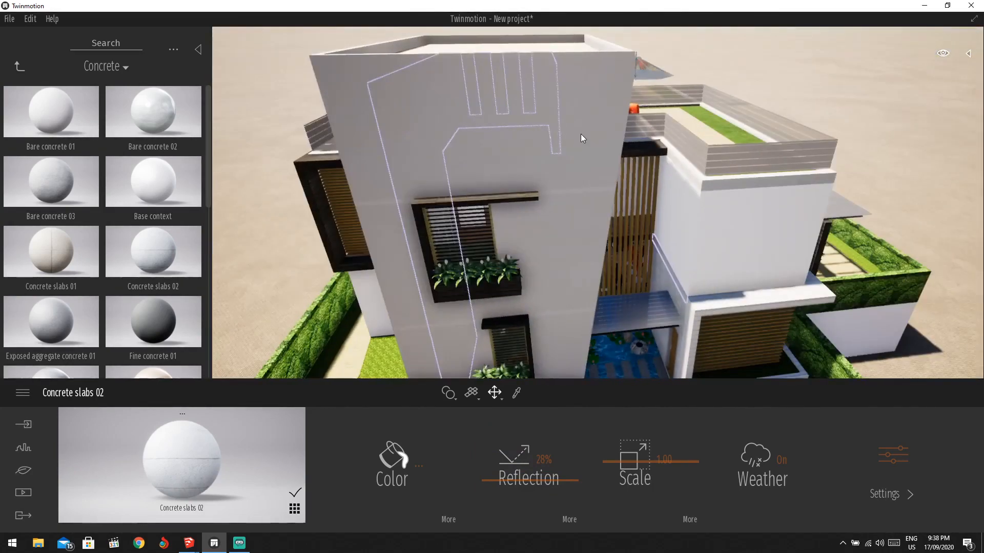
Apply Bare concrete 02 (75% reflection, scale 1.00) to the tall front wall.
{"action": "left_click_drag", "start_coordinate": [184, 128], "coordinate": [514, 137]}
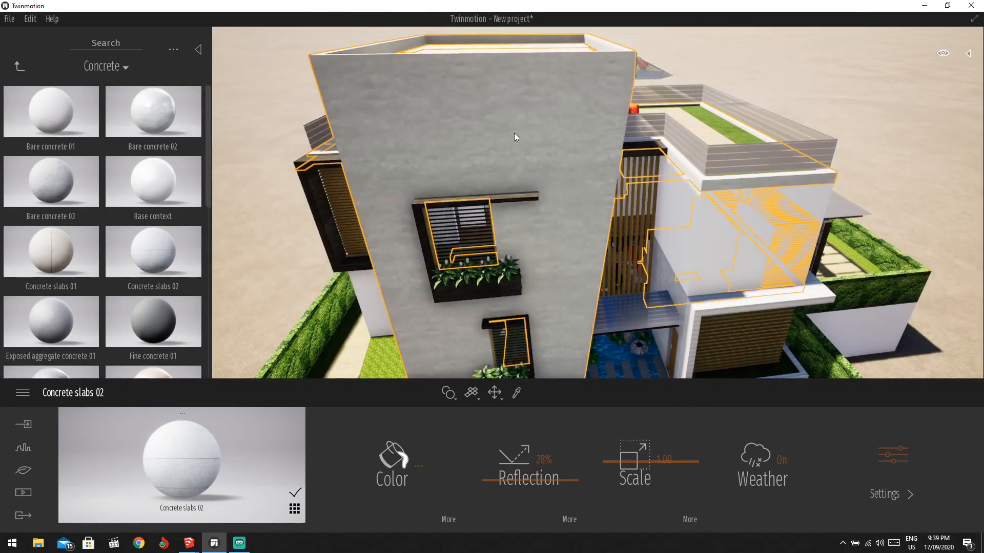
{"action": "right_click_drag", "start_coordinate": [578, 220], "coordinate": [684, 240]}
{"action": "scroll", "coordinate": [643, 237], "scroll_direction": "up", "scroll_amount": 2}
{"action": "scroll", "coordinate": [598, 235], "scroll_direction": "down", "scroll_amount": 2}
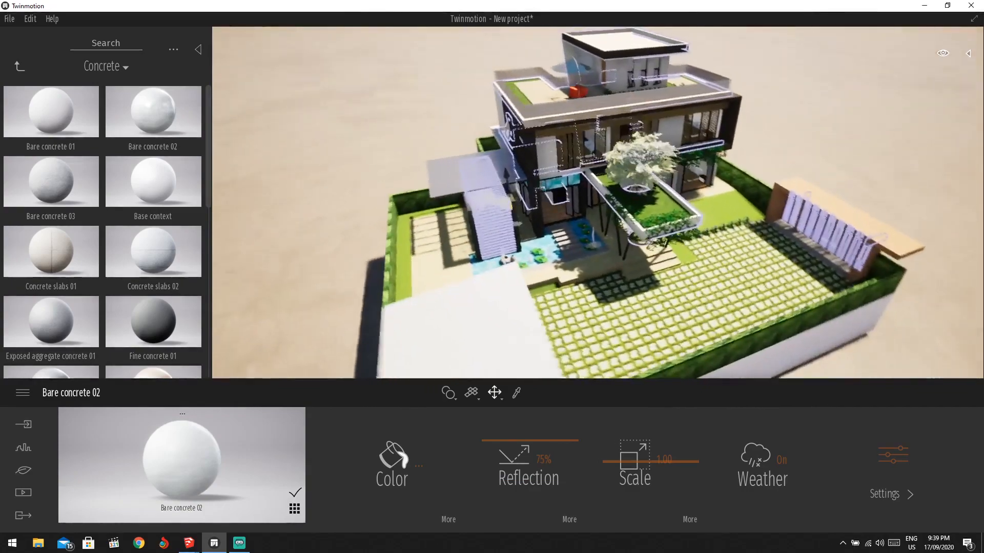
{"action": "scroll", "coordinate": [639, 240], "scroll_direction": "up", "scroll_amount": 5}
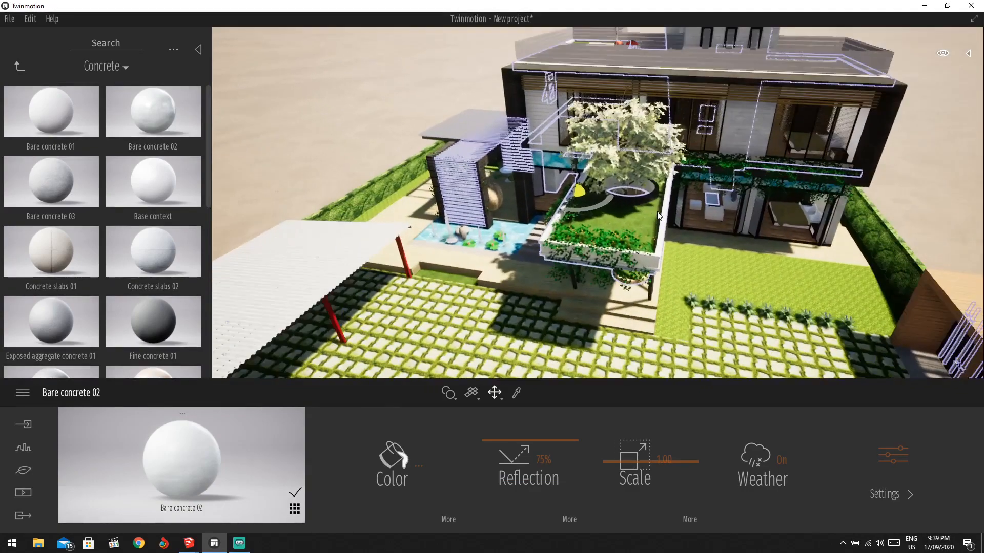
{"action": "scroll", "coordinate": [659, 216], "scroll_direction": "down", "scroll_amount": 3}
Orbit up to inspect the garden side, roof terrace and upper roof.
{"action": "right_click_drag", "start_coordinate": [692, 231], "coordinate": [722, 282]}
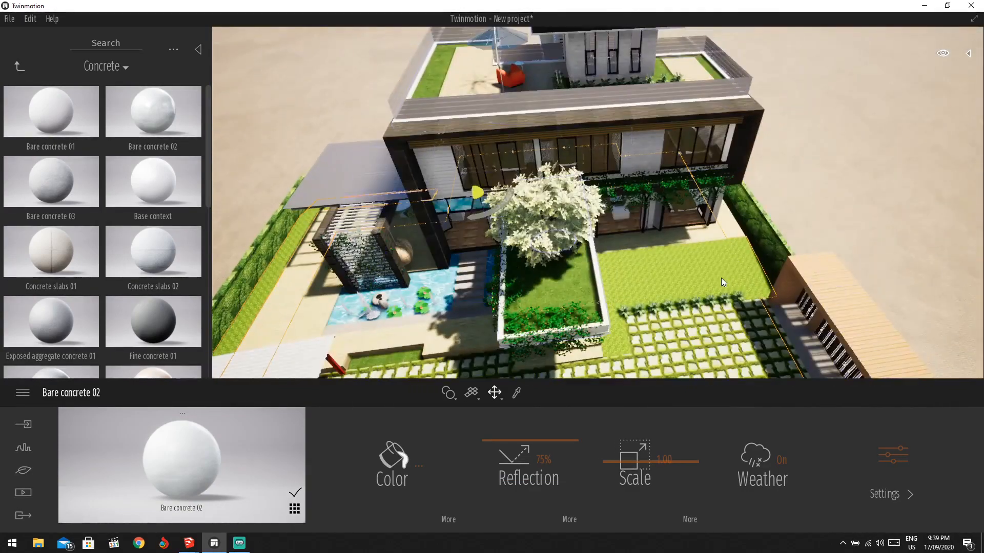
{"action": "scroll", "coordinate": [623, 238], "scroll_direction": "up", "scroll_amount": 6}
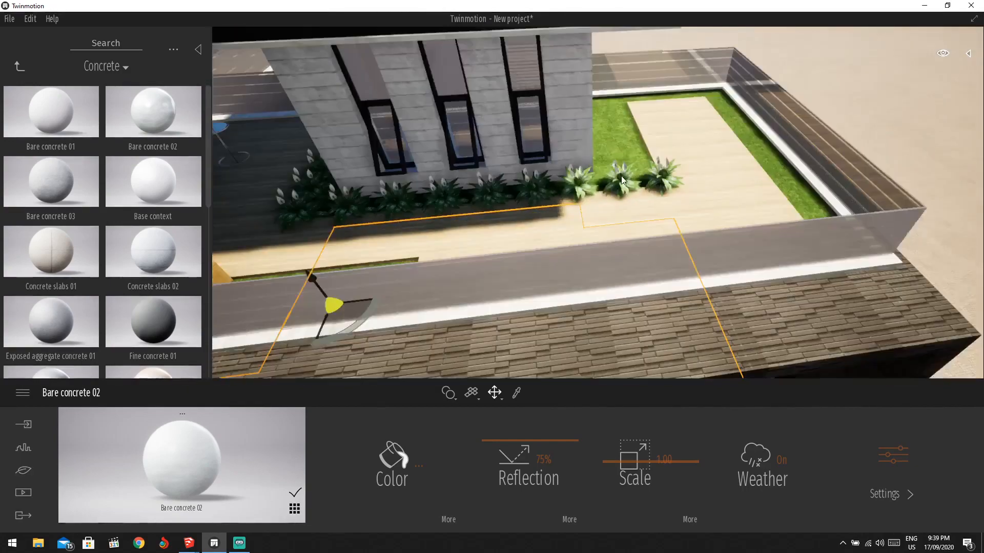
{"action": "scroll", "coordinate": [622, 179], "scroll_direction": "down", "scroll_amount": 5}
{"action": "scroll", "coordinate": [639, 217], "scroll_direction": "up", "scroll_amount": 4}
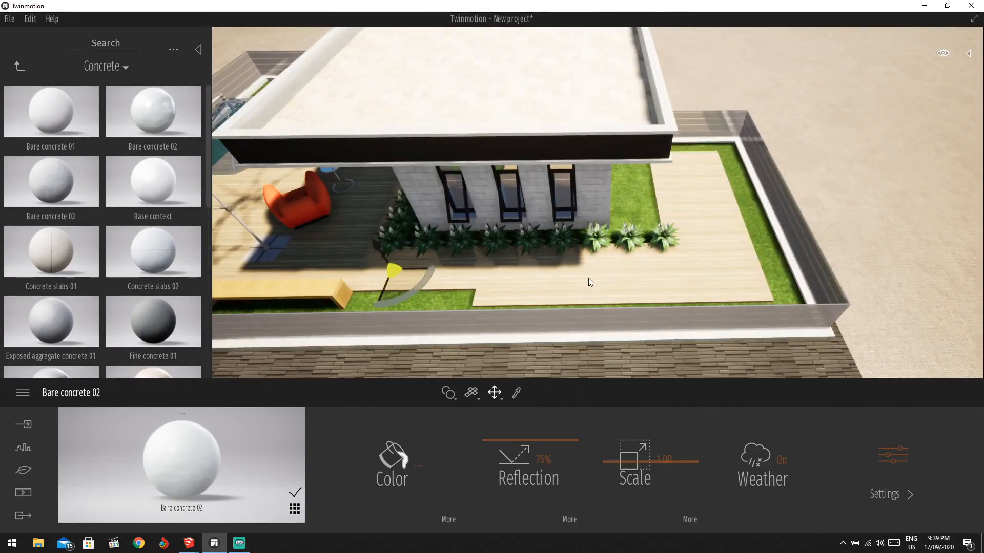
{"action": "scroll", "coordinate": [626, 190], "scroll_direction": "down", "scroll_amount": 2}
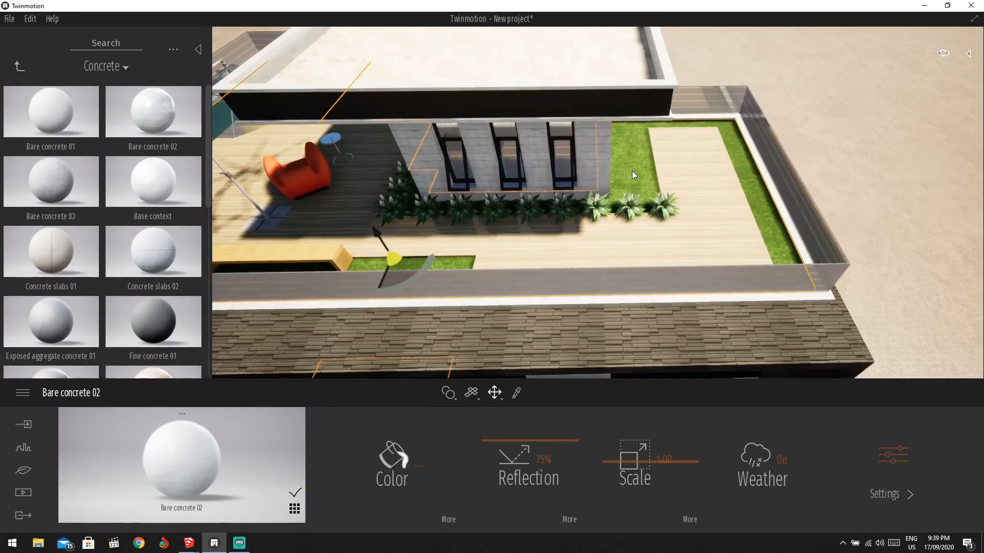
{"action": "right_click_drag", "start_coordinate": [638, 173], "coordinate": [638, 420]}
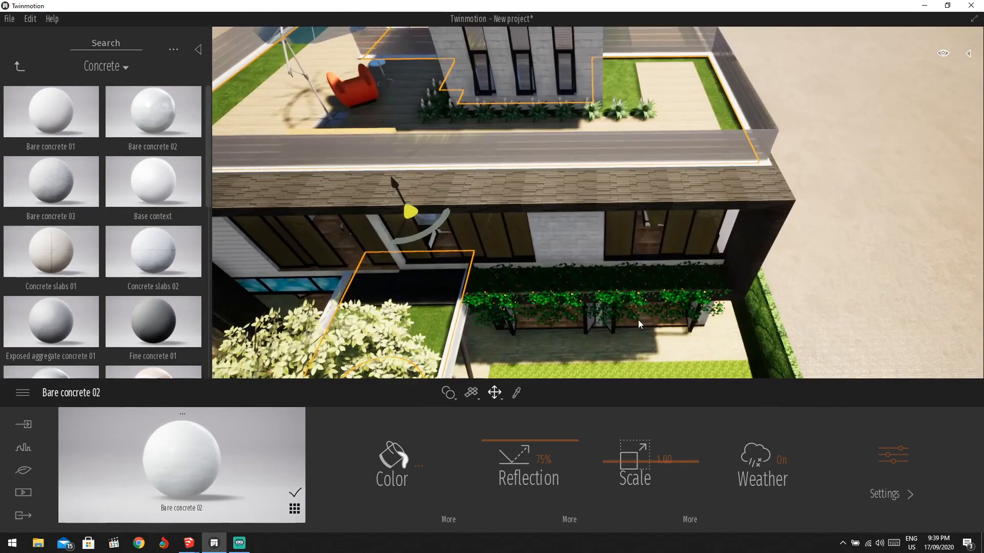
{"action": "right_click_drag", "start_coordinate": [637, 319], "coordinate": [626, 273]}
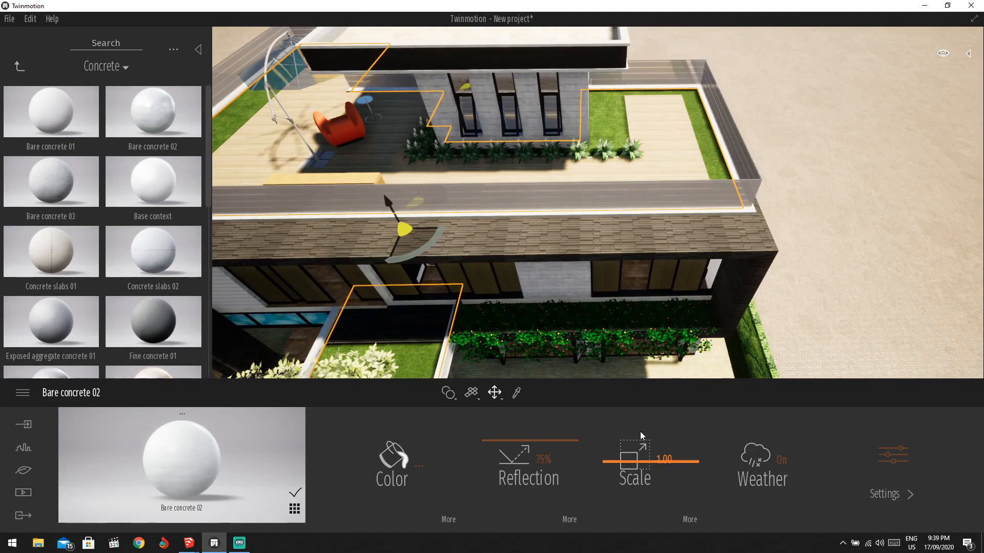
Sample Grass 1 from the lawn, try it on the garden floor, then undo it.
{"action": "left_click", "coordinate": [516, 393]}
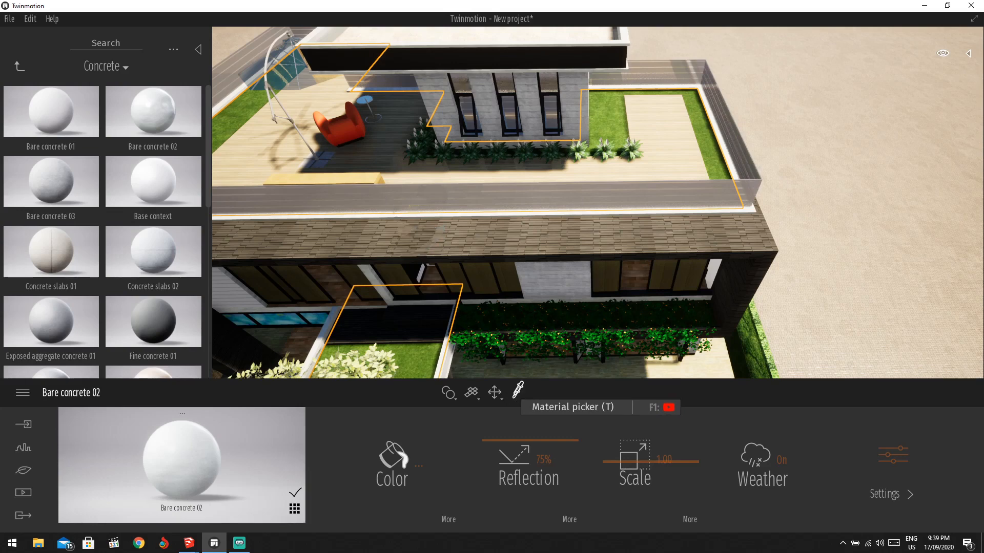
{"action": "left_click", "coordinate": [615, 109]}
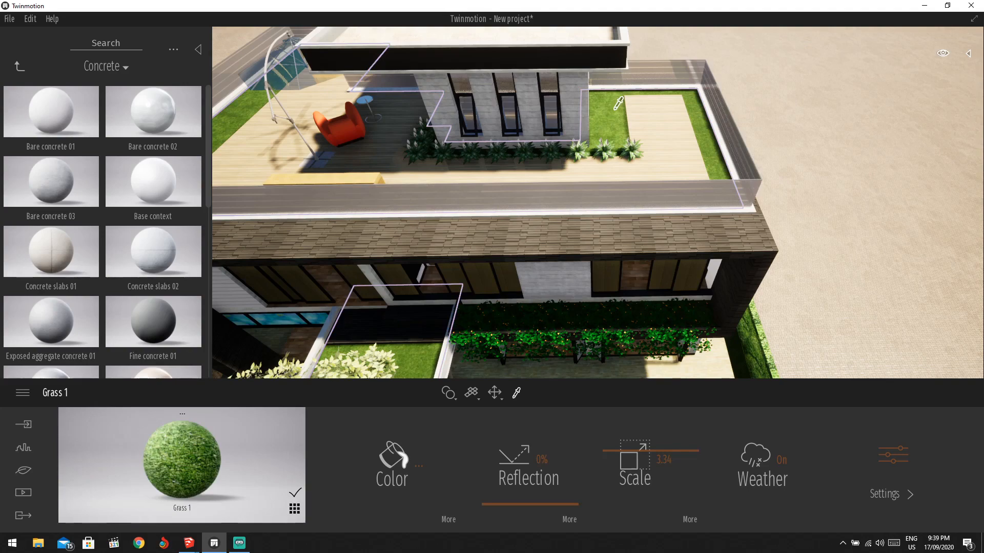
{"action": "middle_click_drag", "start_coordinate": [512, 287], "coordinate": [483, 107]}
{"action": "left_click_drag", "start_coordinate": [216, 460], "coordinate": [601, 242]}
{"action": "key", "text": "ctrl+z"}
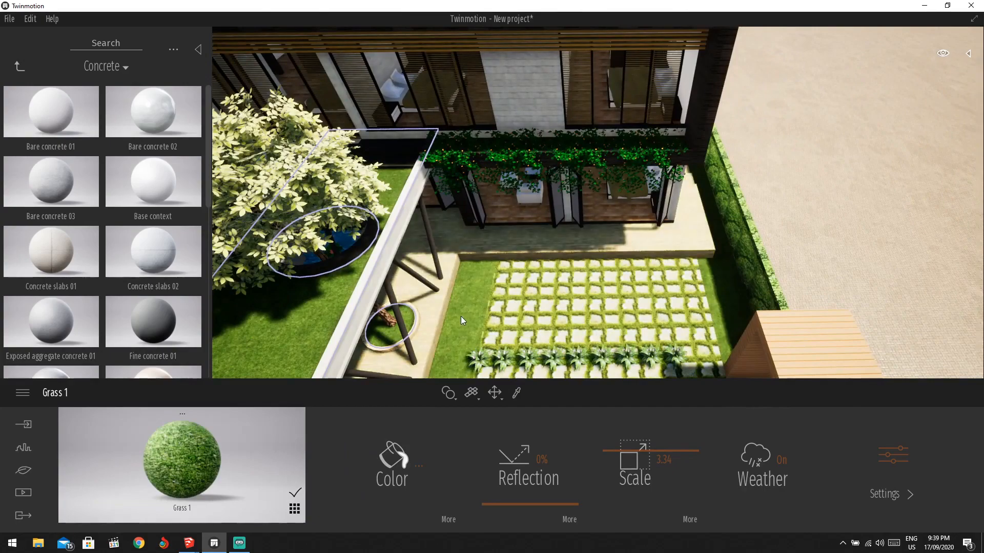
Fly the camera back over the paving and pool, then up above the upper roof.
{"action": "scroll", "coordinate": [460, 315], "scroll_direction": "down", "scroll_amount": 3}
{"action": "middle_click_drag", "start_coordinate": [461, 315], "coordinate": [601, 150]}
{"action": "key", "text": "s"}
{"action": "scroll", "coordinate": [532, 114], "scroll_direction": "up", "scroll_amount": 2}
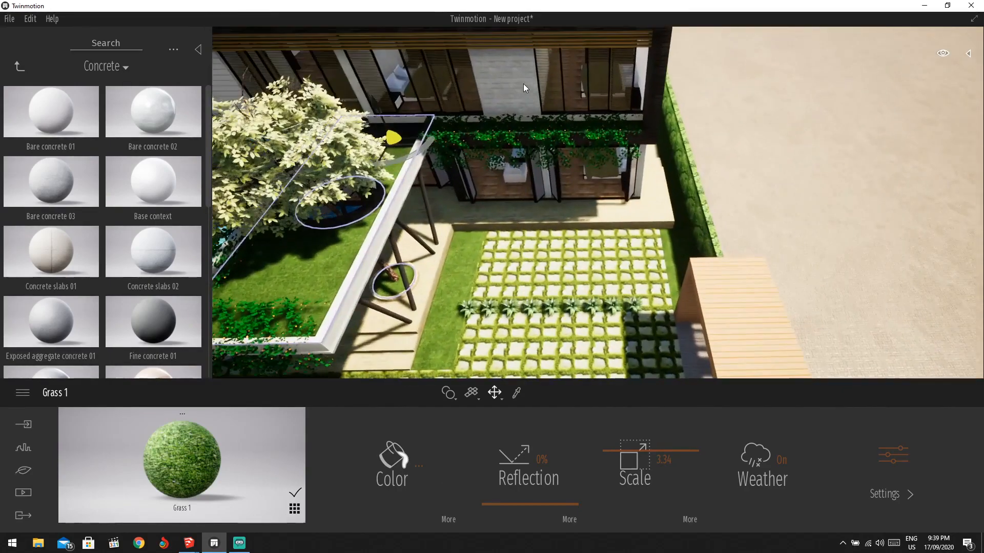
{"action": "key", "text": "w"}
{"action": "middle_click_drag", "start_coordinate": [509, 47], "coordinate": [515, 186], "text": "shift"}
{"action": "key", "text": "e"}
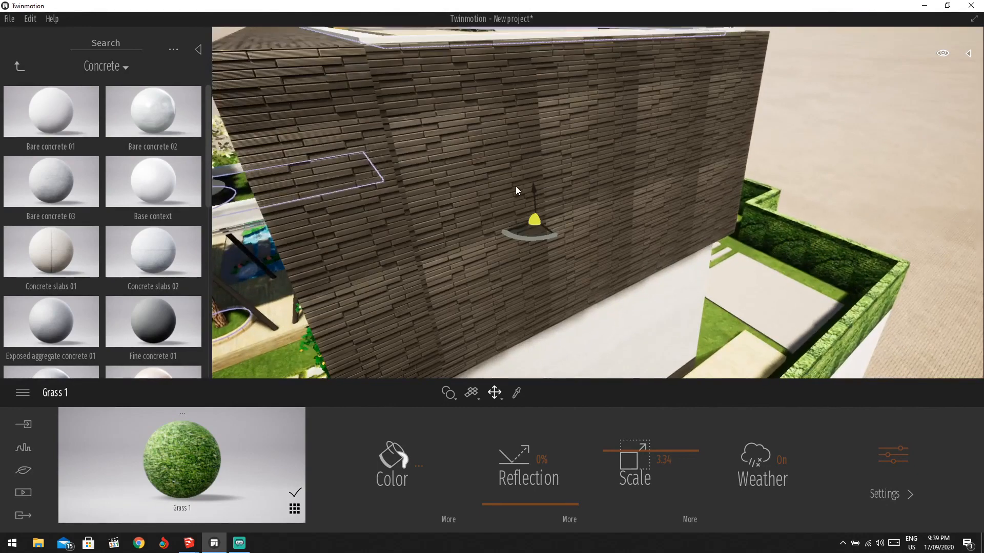
Apply Clean brick 08 from the Brick materials to the dark brick wall.
{"action": "left_click", "coordinate": [516, 188]}
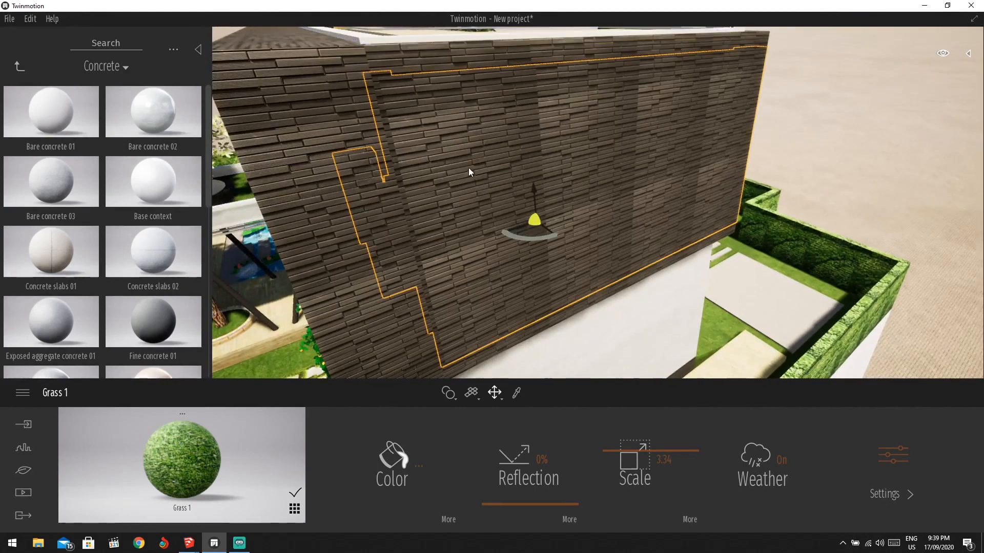
{"action": "left_click", "coordinate": [18, 66]}
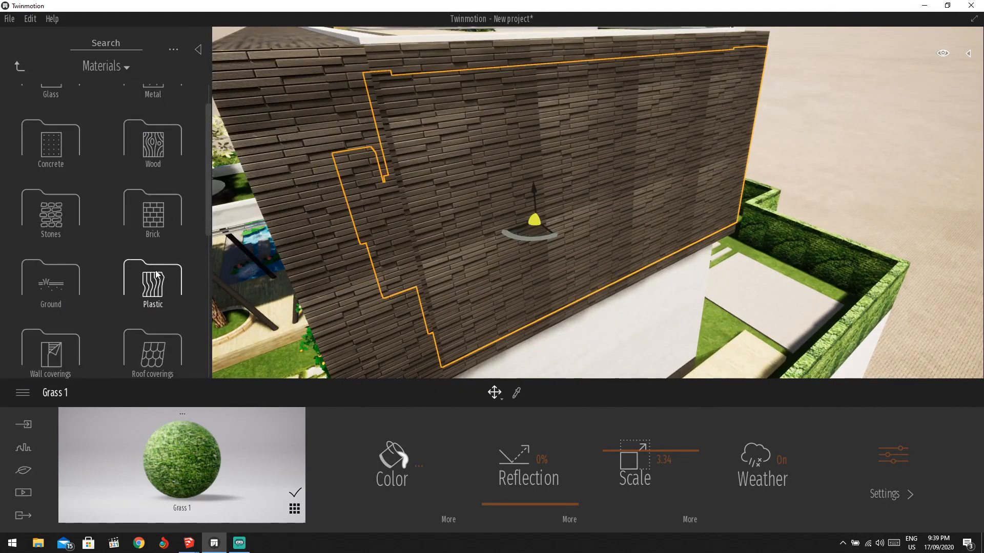
{"action": "left_click", "coordinate": [156, 232]}
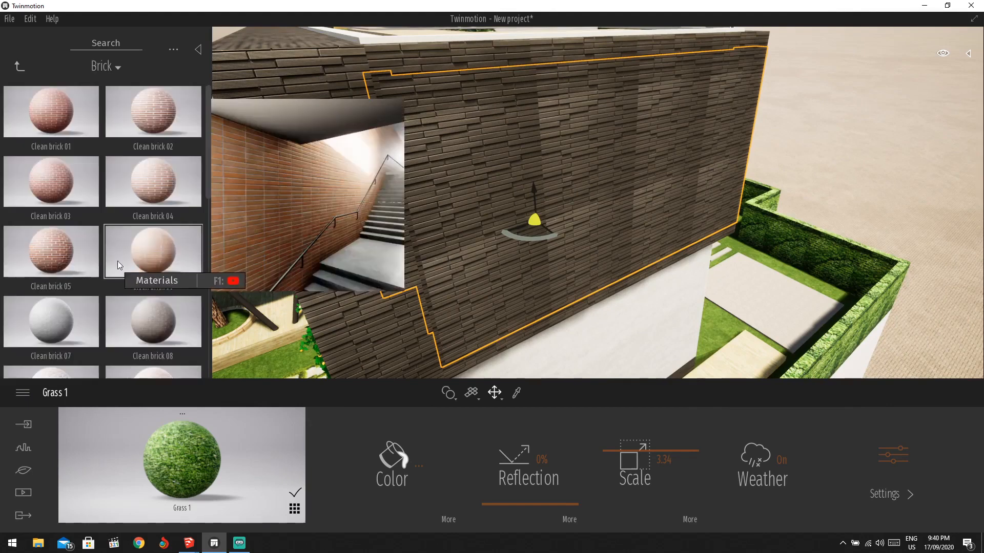
{"action": "left_click", "coordinate": [20, 68]}
{"action": "scroll", "coordinate": [163, 277], "scroll_direction": "down", "scroll_amount": 3}
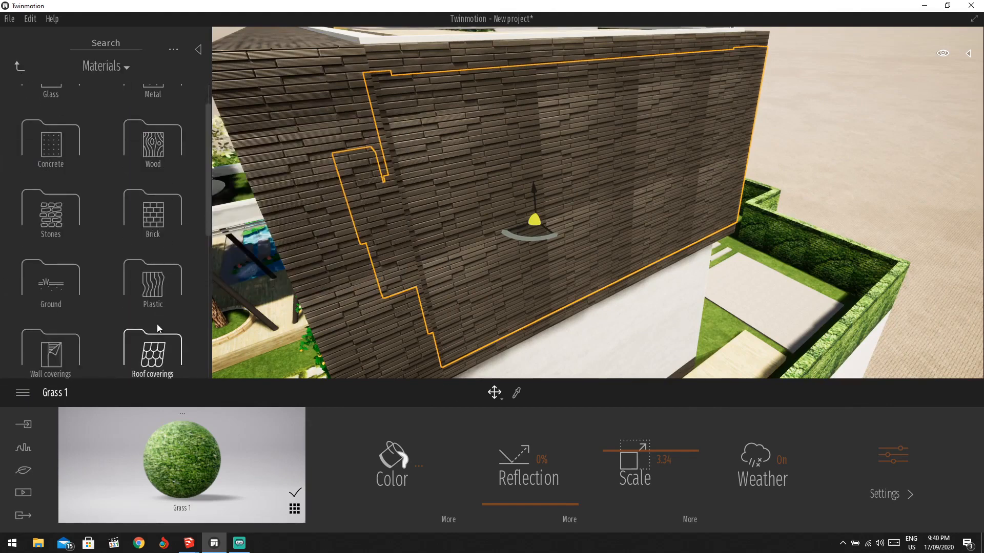
{"action": "left_click", "coordinate": [153, 200]}
{"action": "scroll", "coordinate": [72, 216], "scroll_direction": "down", "scroll_amount": 2}
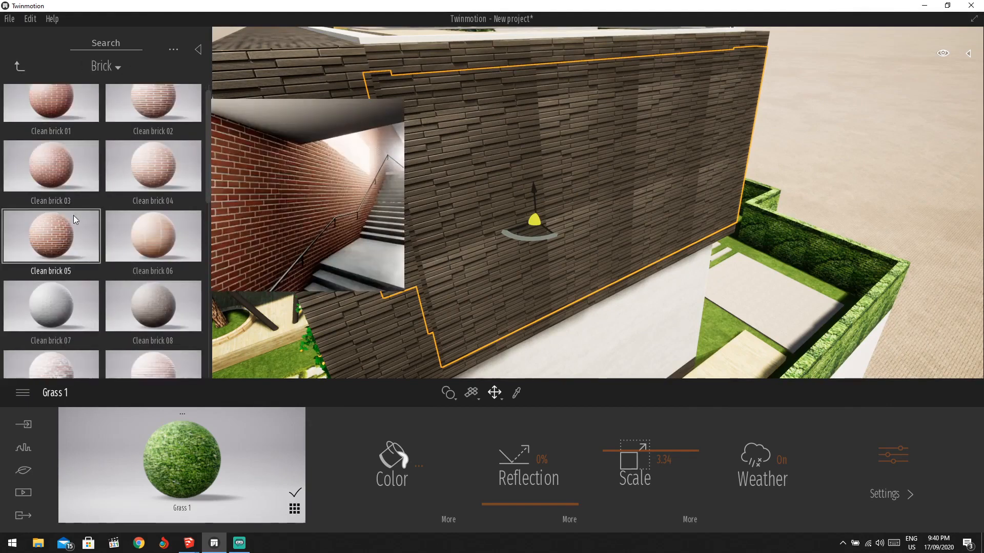
{"action": "left_click_drag", "start_coordinate": [149, 255], "coordinate": [491, 171]}
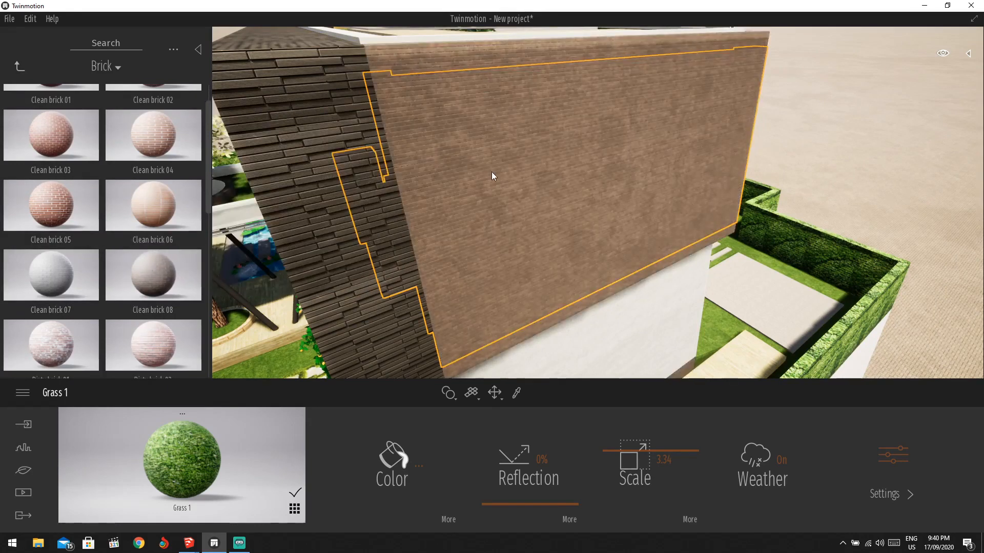
Raise the brick reflection and scale, then undo back to the original stacked brick.
{"action": "left_click_drag", "start_coordinate": [561, 470], "coordinate": [561, 459]}
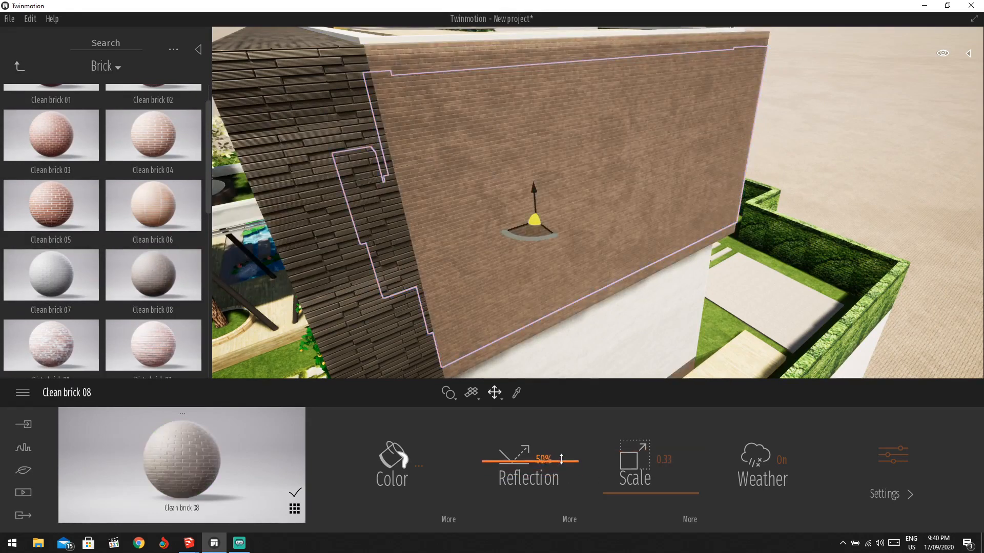
{"action": "left_click_drag", "start_coordinate": [597, 507], "coordinate": [639, 469]}
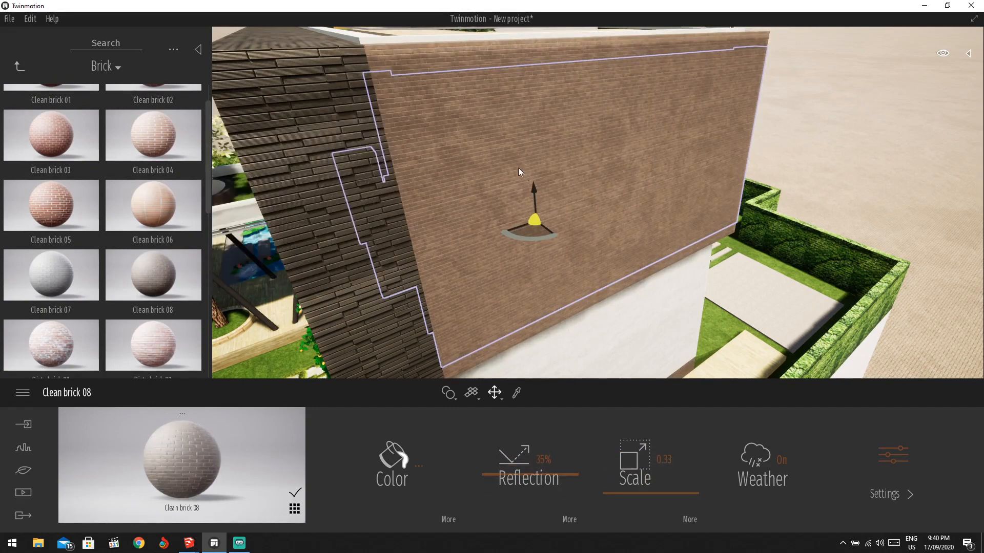
{"action": "key", "text": "ctrl+z"}
Clad the tall wall in Chestnut 03 D wood and reduce its scale to about 0.78.
{"action": "left_click", "coordinate": [27, 70]}
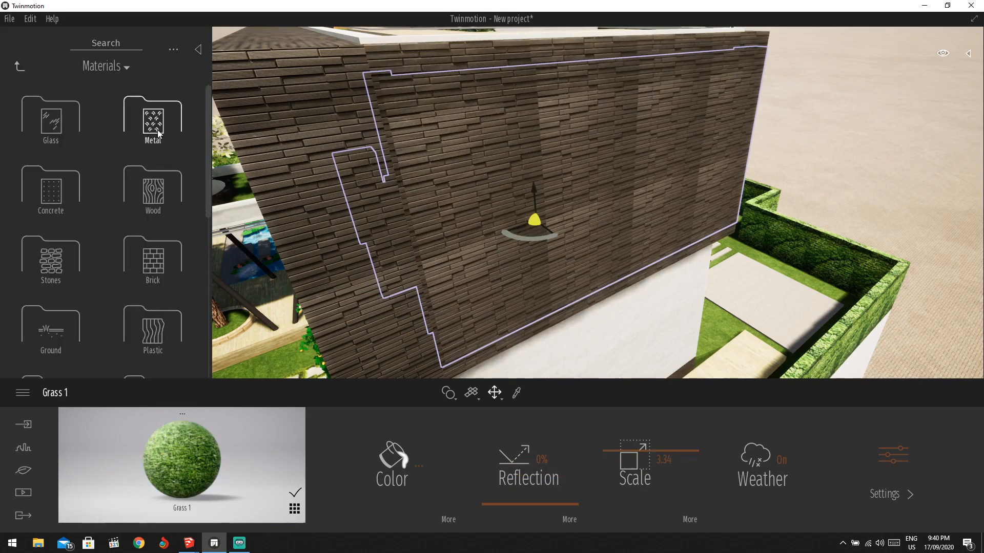
{"action": "left_click", "coordinate": [164, 202]}
{"action": "scroll", "coordinate": [153, 230], "scroll_direction": "down", "scroll_amount": 3}
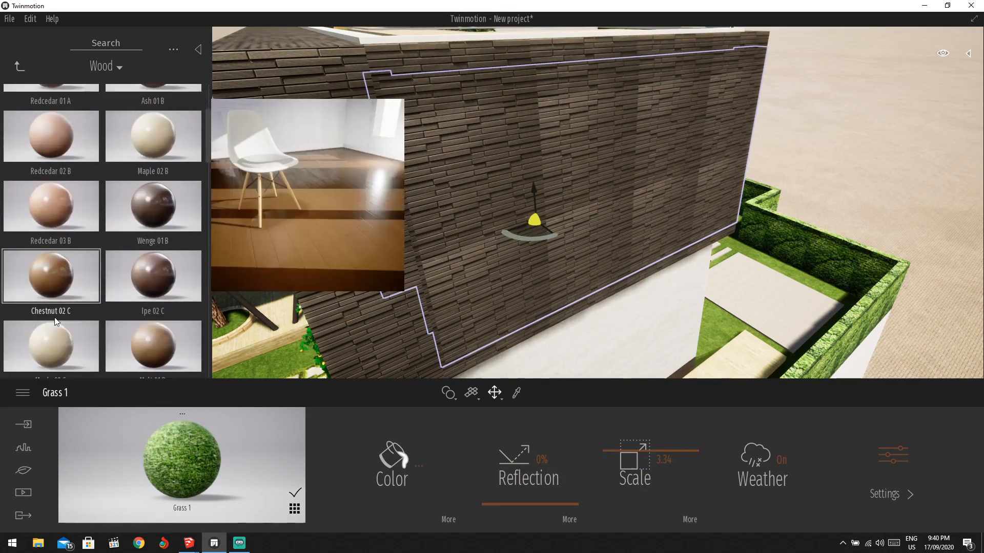
{"action": "scroll", "coordinate": [82, 328], "scroll_direction": "down", "scroll_amount": 3}
{"action": "scroll", "coordinate": [84, 341], "scroll_direction": "down", "scroll_amount": 2}
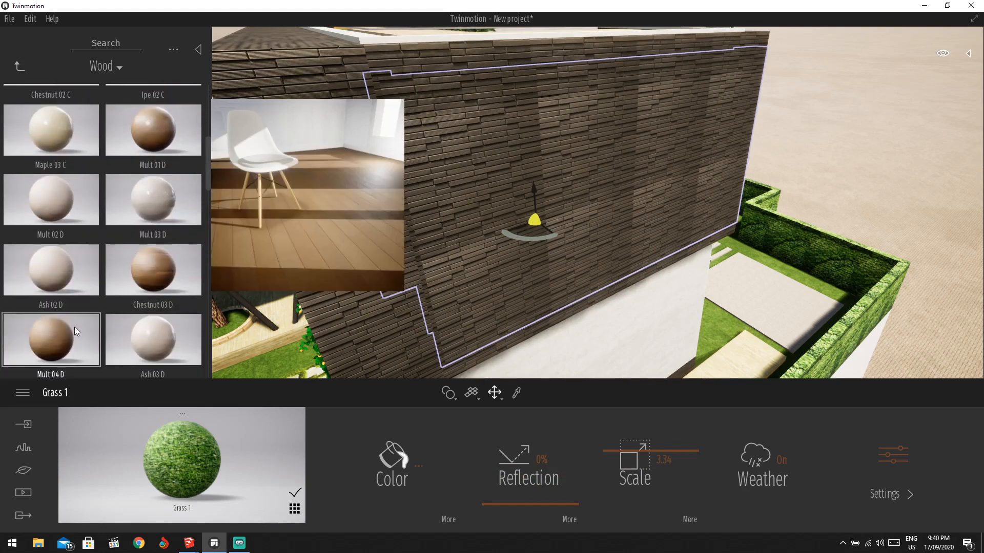
{"action": "left_click_drag", "start_coordinate": [143, 258], "coordinate": [534, 183]}
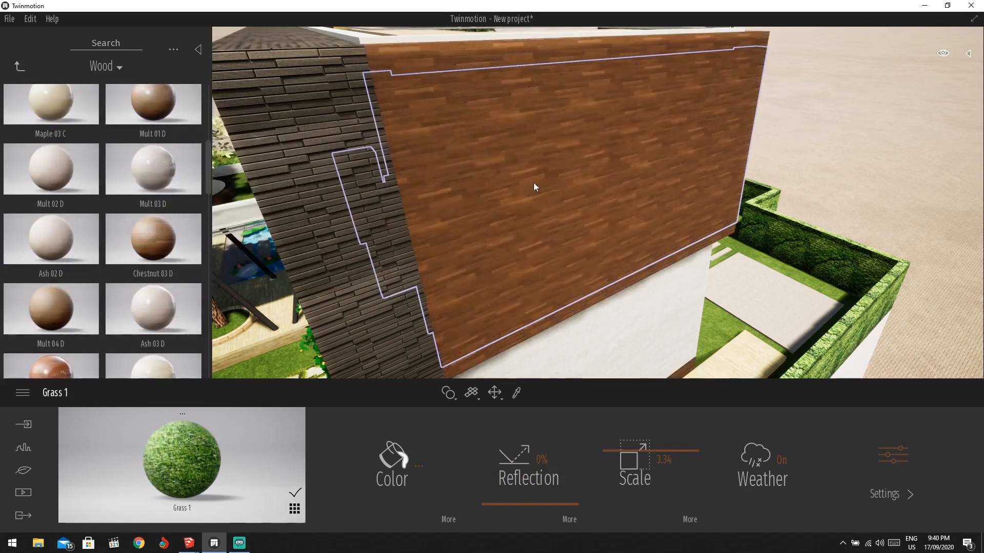
{"action": "left_click_drag", "start_coordinate": [635, 458], "coordinate": [637, 473]}
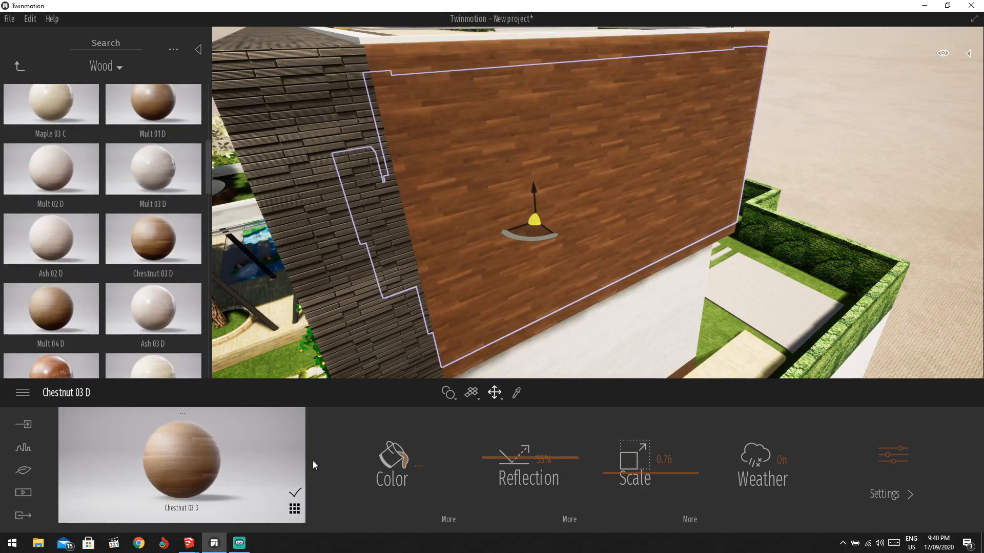
Tint the side wall's Chestnut 03 D wood a lighter dark grey (5F6560) and confirm the colour.
{"action": "left_click", "coordinate": [386, 463]}
{"action": "left_click_drag", "start_coordinate": [487, 260], "coordinate": [480, 299]}
{"action": "left_click", "coordinate": [419, 267]}
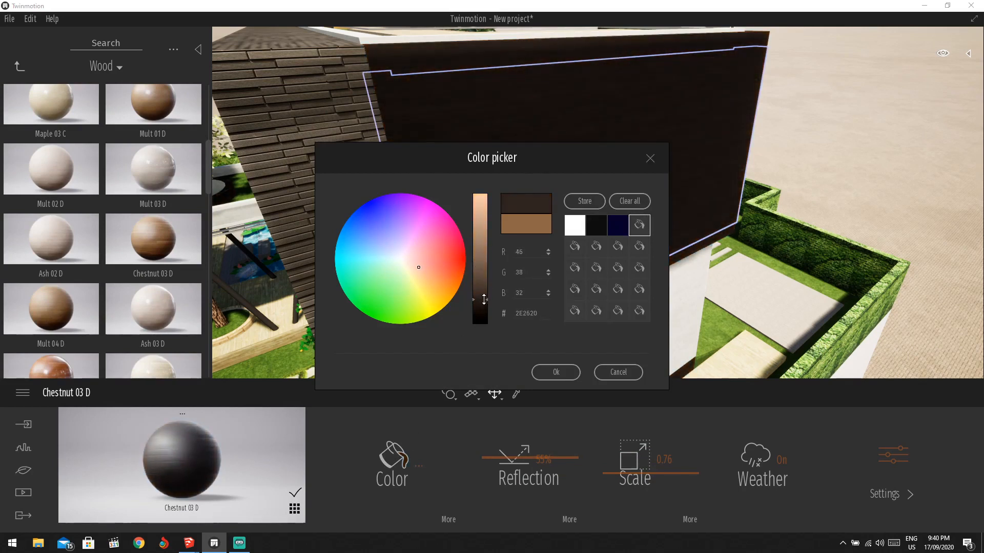
{"action": "mouse_move", "coordinate": [402, 275]}
{"action": "left_mouse_down"}
{"action": "mouse_move", "coordinate": [410, 266]}
{"action": "mouse_move", "coordinate": [428, 272]}
{"action": "left_mouse_up"}
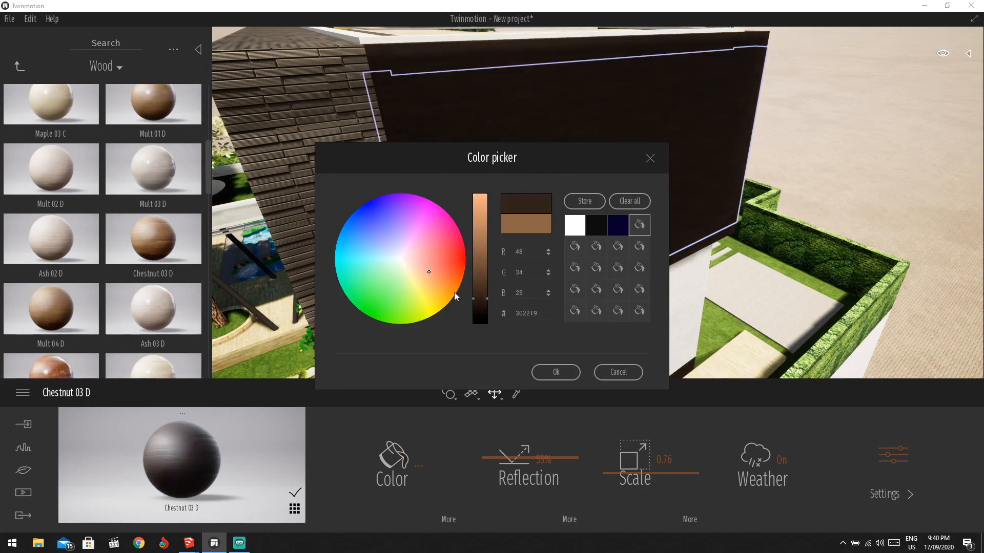
{"action": "left_click_drag", "start_coordinate": [470, 307], "coordinate": [479, 289]}
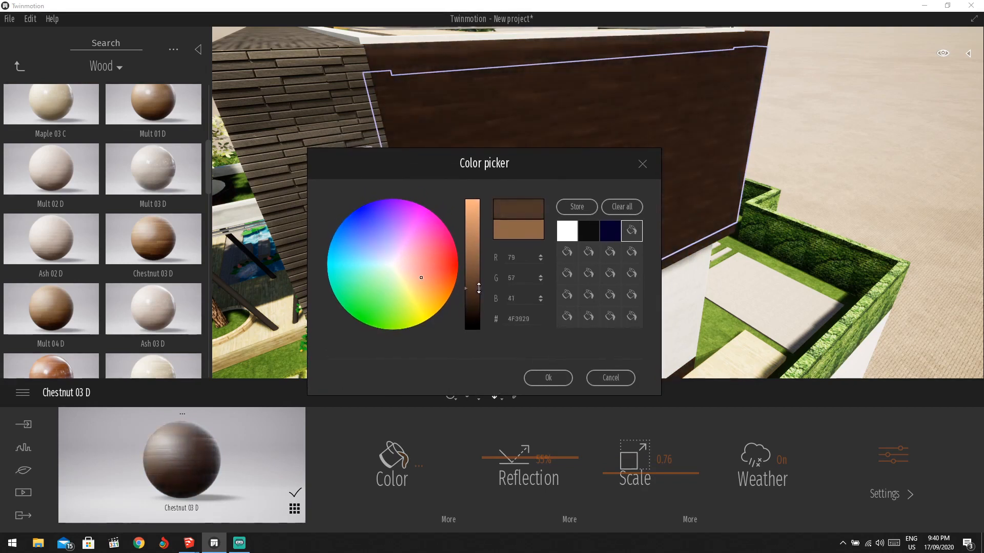
{"action": "left_click_drag", "start_coordinate": [419, 276], "coordinate": [390, 268]}
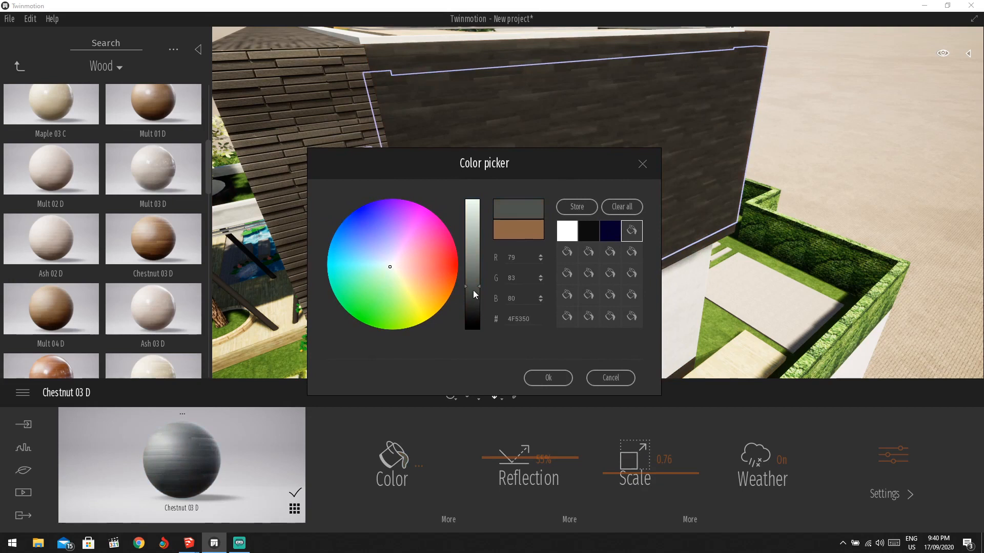
{"action": "left_click_drag", "start_coordinate": [474, 294], "coordinate": [475, 278]}
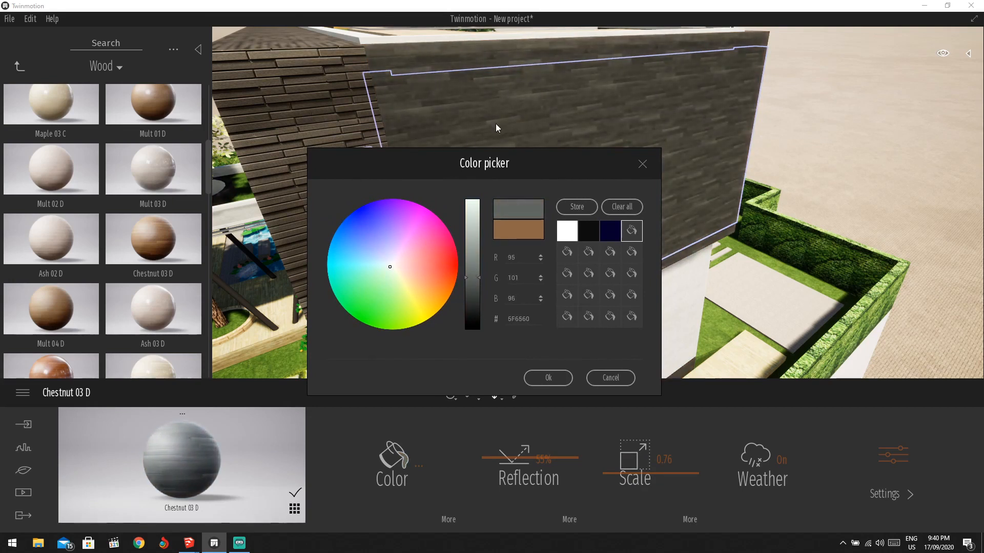
{"action": "left_click", "coordinate": [544, 379]}
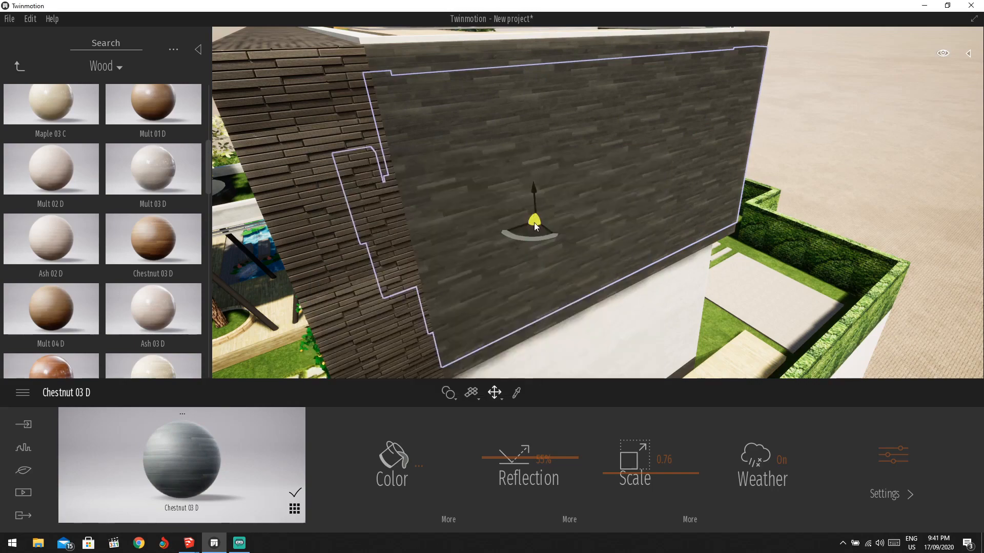
{"action": "middle_click_drag", "start_coordinate": [512, 222], "coordinate": [488, 222], "text": "shift"}
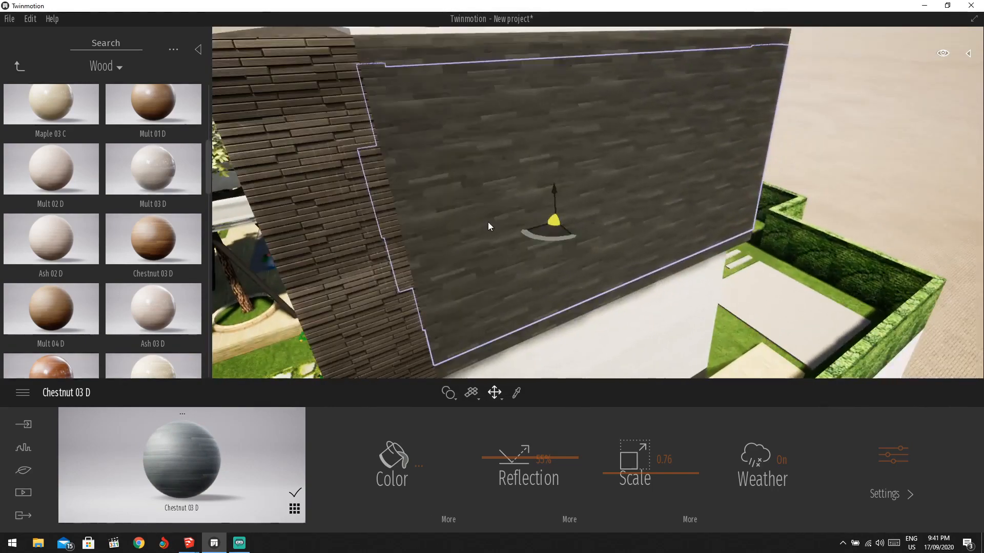
Undo the wall's material change and orbit to face the brick wall squarely.
{"action": "key", "text": "ctrl+z"}
{"action": "key", "text": "ctrl+z"}
{"action": "scroll", "coordinate": [402, 187], "scroll_direction": "down", "scroll_amount": 3}
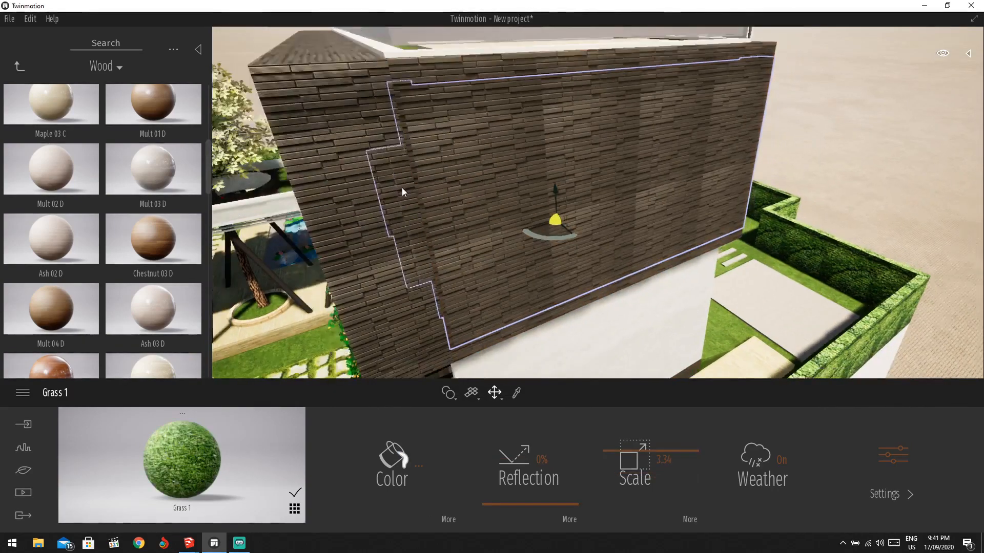
{"action": "mouse_move", "coordinate": [39, 130]}
{"action": "middle_click_drag", "start_coordinate": [538, 159], "coordinate": [667, 173], "text": "shift"}
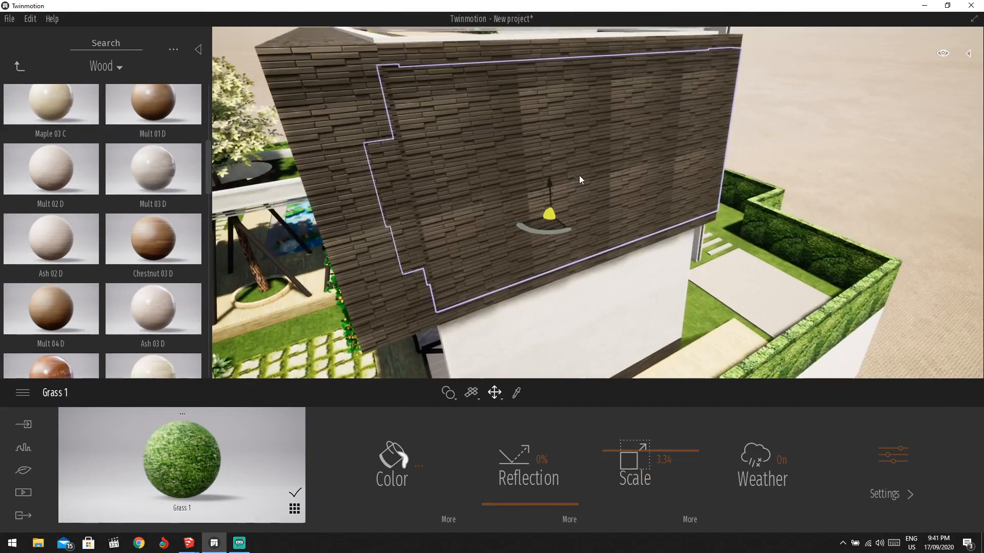
{"action": "middle_click_drag", "start_coordinate": [579, 180], "coordinate": [543, 180], "text": "shift"}
Browse down the Wood library and try Maple 05 F on the wall.
{"action": "mouse_move", "coordinate": [135, 287]}
{"action": "scroll", "coordinate": [129, 299], "scroll_direction": "down", "scroll_amount": 2}
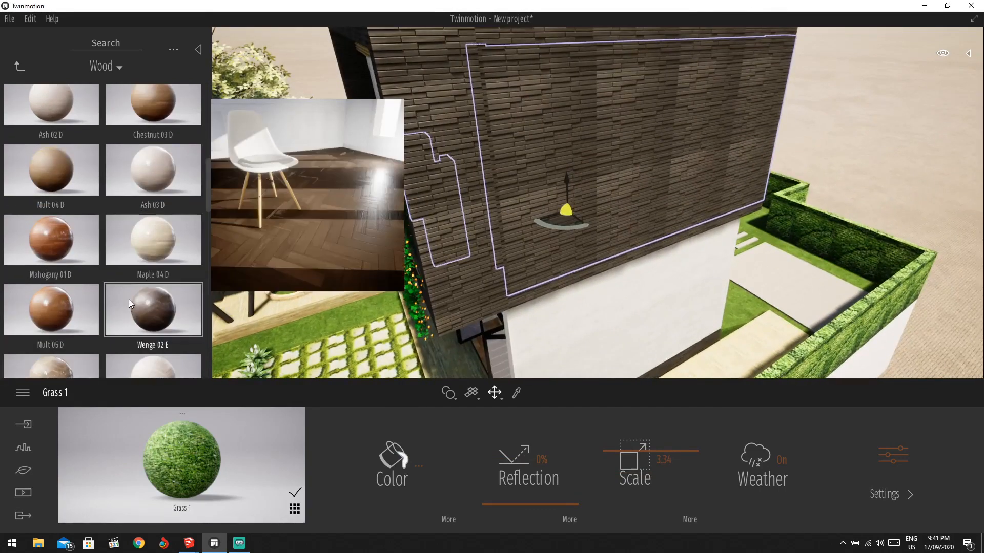
{"action": "scroll", "coordinate": [131, 297], "scroll_direction": "down", "scroll_amount": 1}
{"action": "scroll", "coordinate": [137, 302], "scroll_direction": "down", "scroll_amount": 1}
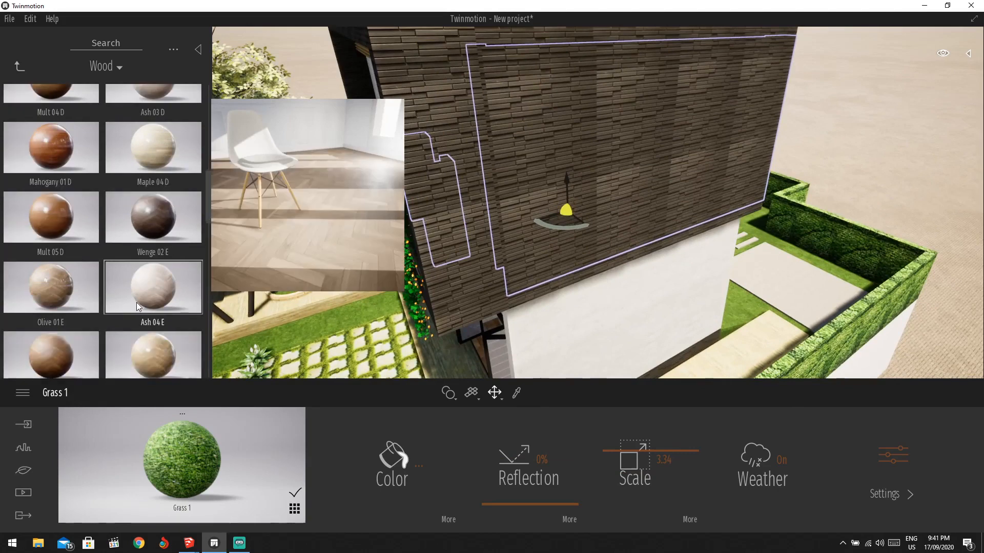
{"action": "scroll", "coordinate": [93, 315], "scroll_direction": "down", "scroll_amount": 1}
{"action": "mouse_move", "coordinate": [91, 317]}
{"action": "scroll", "coordinate": [91, 315], "scroll_direction": "down", "scroll_amount": 3}
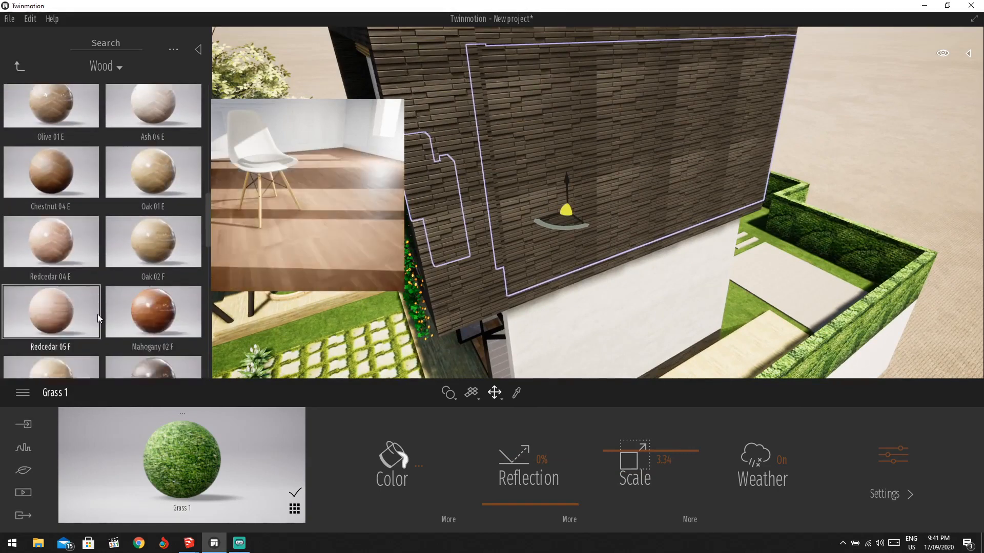
{"action": "left_click_drag", "start_coordinate": [69, 277], "coordinate": [18, 242]}
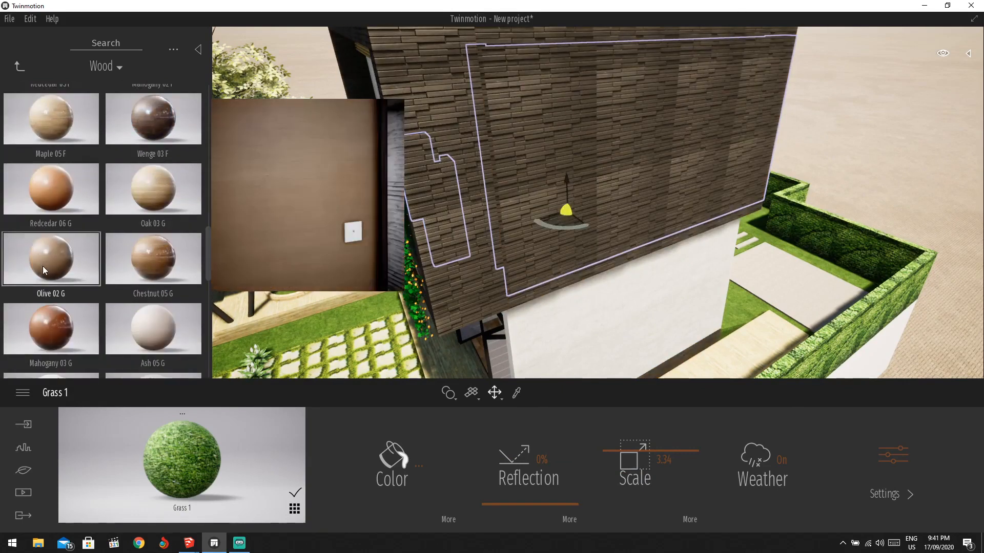
Return to the Materials categories and orbit round the villa front toward the ground-floor doors.
{"action": "left_click", "coordinate": [19, 66]}
{"action": "scroll", "coordinate": [136, 310], "scroll_direction": "down", "scroll_amount": 2}
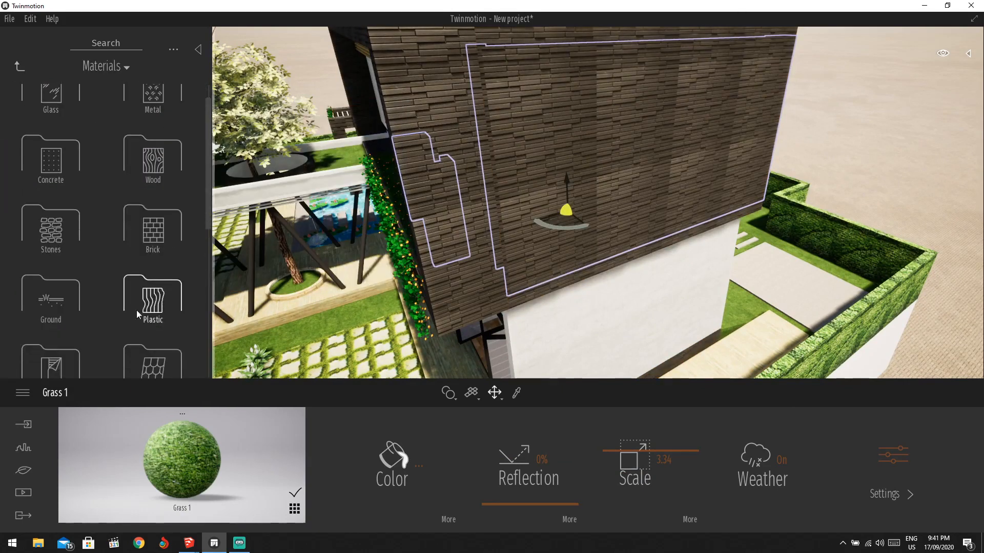
{"action": "scroll", "coordinate": [74, 308], "scroll_direction": "down", "scroll_amount": 2}
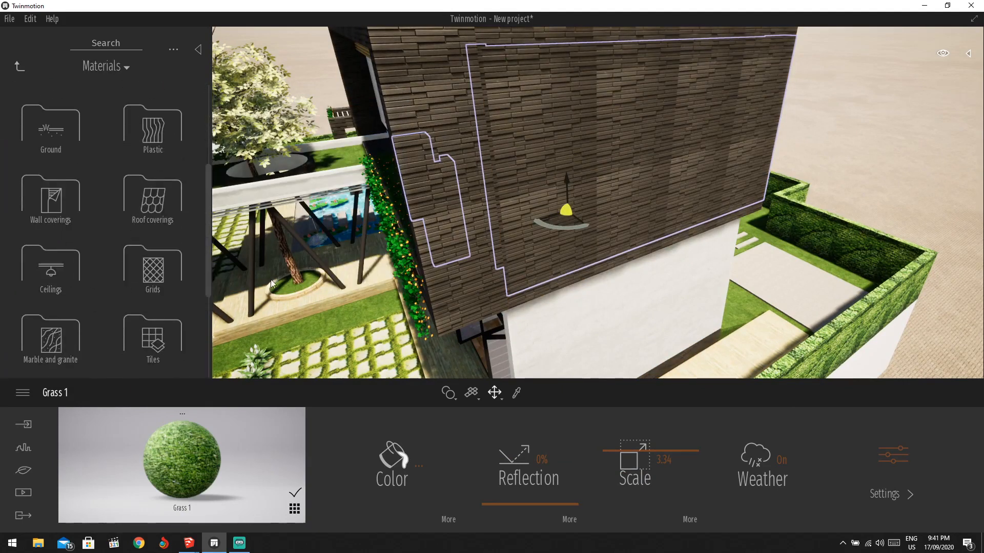
{"action": "middle_click_drag", "start_coordinate": [639, 294], "coordinate": [639, 205]}
{"action": "scroll", "coordinate": [639, 294], "scroll_direction": "down", "scroll_amount": 2}
{"action": "middle_click_drag", "start_coordinate": [582, 183], "coordinate": [799, 197], "text": "shift"}
{"action": "left_click_drag", "start_coordinate": [487, 208], "coordinate": [359, 159]}
{"action": "middle_click_drag", "start_coordinate": [447, 153], "coordinate": [580, 179], "text": "shift"}
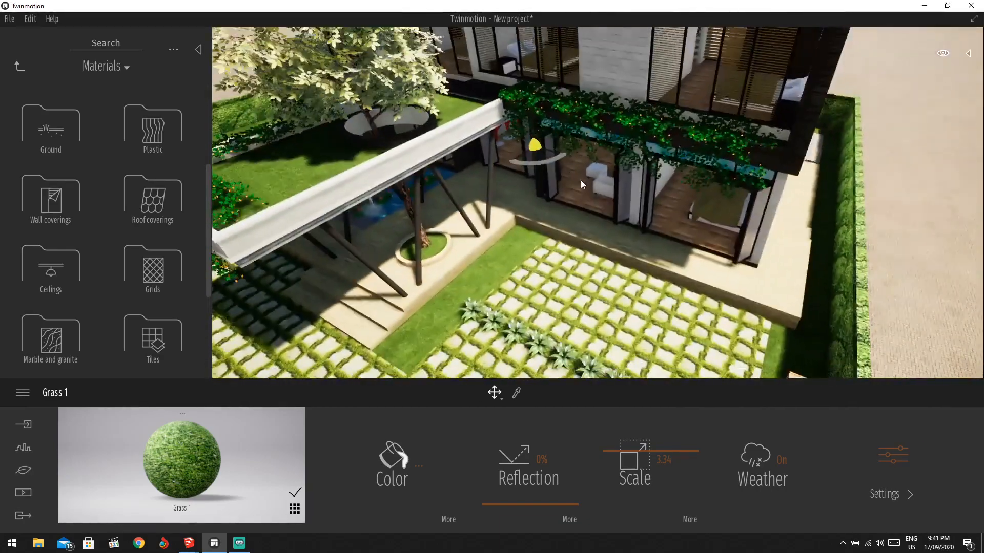
Apply Redcedar 01 A from Library > Materials > Wood to the interior floor.
{"action": "scroll", "coordinate": [607, 187], "scroll_direction": "up", "scroll_amount": 3}
{"action": "scroll", "coordinate": [606, 186], "scroll_direction": "up", "scroll_amount": 3}
{"action": "scroll", "coordinate": [612, 186], "scroll_direction": "down", "scroll_amount": 3}
{"action": "scroll", "coordinate": [612, 186], "scroll_direction": "up", "scroll_amount": 4}
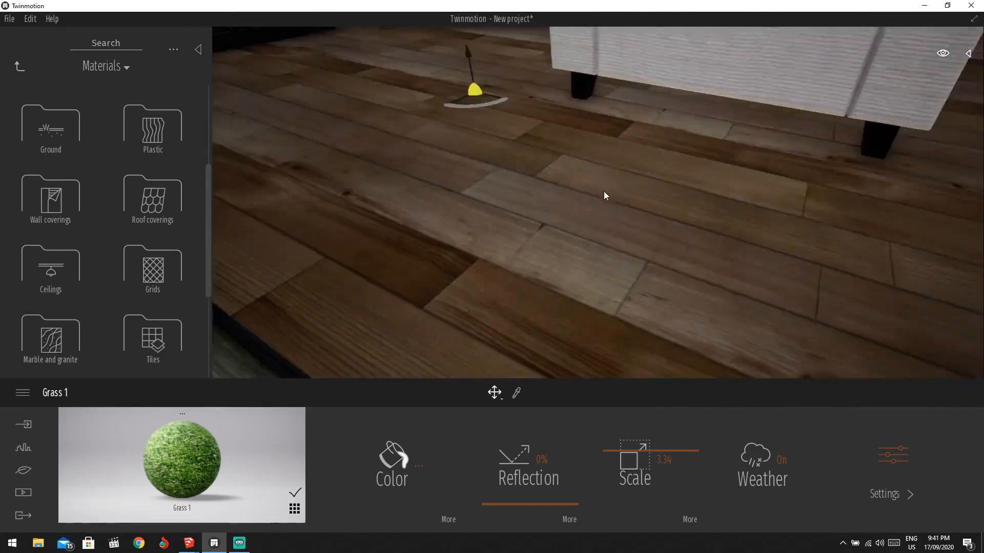
{"action": "scroll", "coordinate": [603, 192], "scroll_direction": "down", "scroll_amount": 2}
{"action": "left_click", "coordinate": [20, 67]}
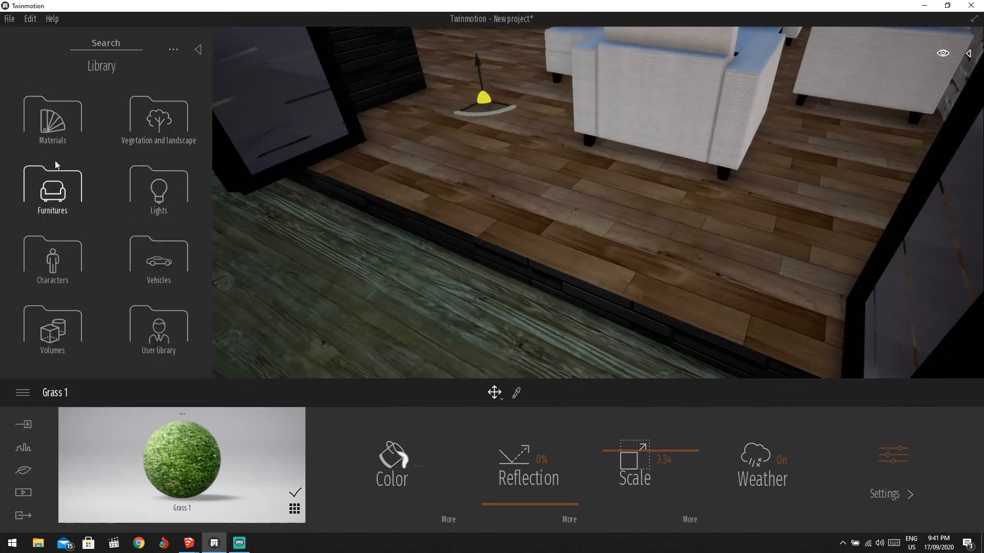
{"action": "left_click", "coordinate": [53, 120]}
{"action": "left_click", "coordinate": [154, 197]}
{"action": "mouse_move", "coordinate": [111, 229]}
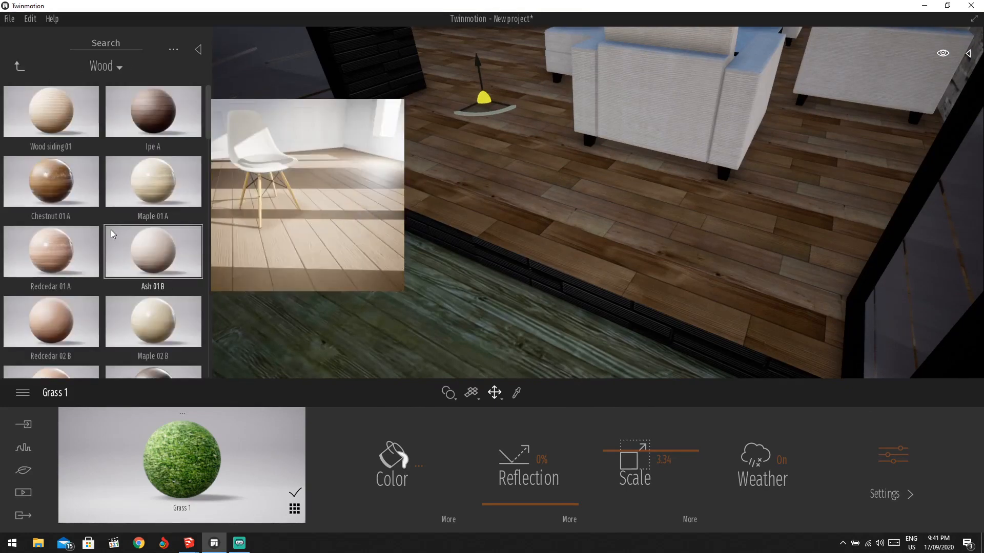
{"action": "left_click_drag", "start_coordinate": [49, 247], "coordinate": [558, 216]}
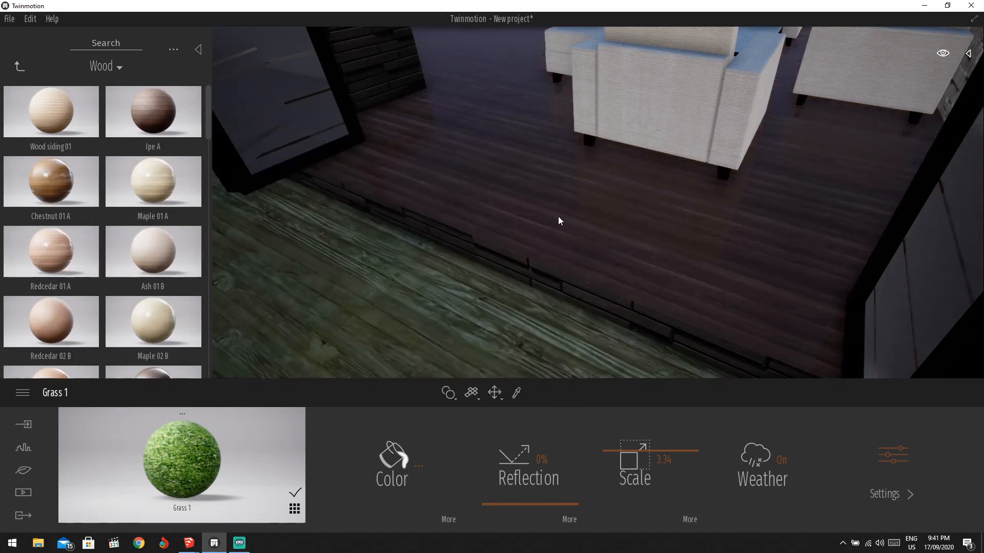
Set the floor wood's texture scale to 0.82 and reduce its reflection to 78%.
{"action": "scroll", "coordinate": [589, 175], "scroll_direction": "down", "scroll_amount": 5}
{"action": "scroll", "coordinate": [600, 160], "scroll_direction": "up", "scroll_amount": 5}
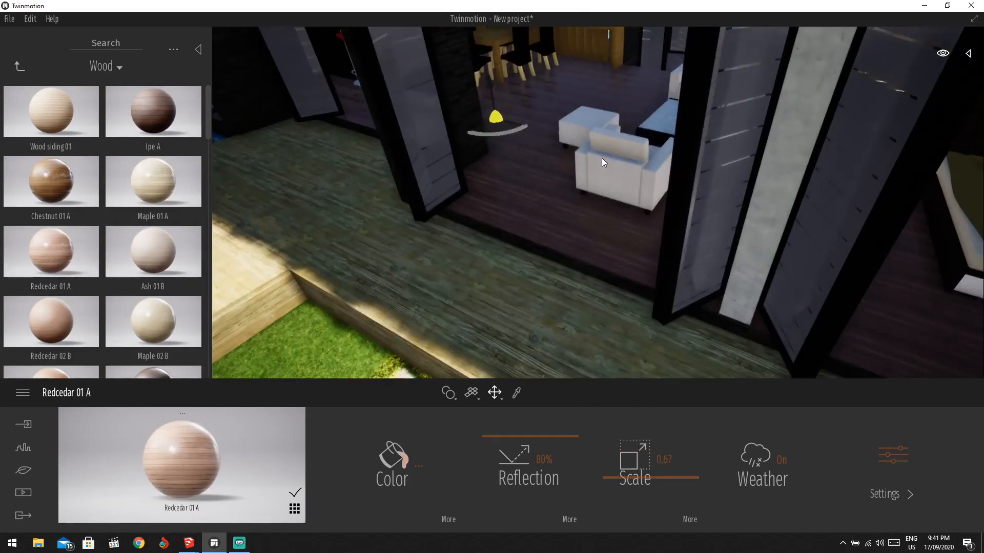
{"action": "scroll", "coordinate": [600, 153], "scroll_direction": "up", "scroll_amount": 2}
{"action": "scroll", "coordinate": [603, 153], "scroll_direction": "down", "scroll_amount": 3}
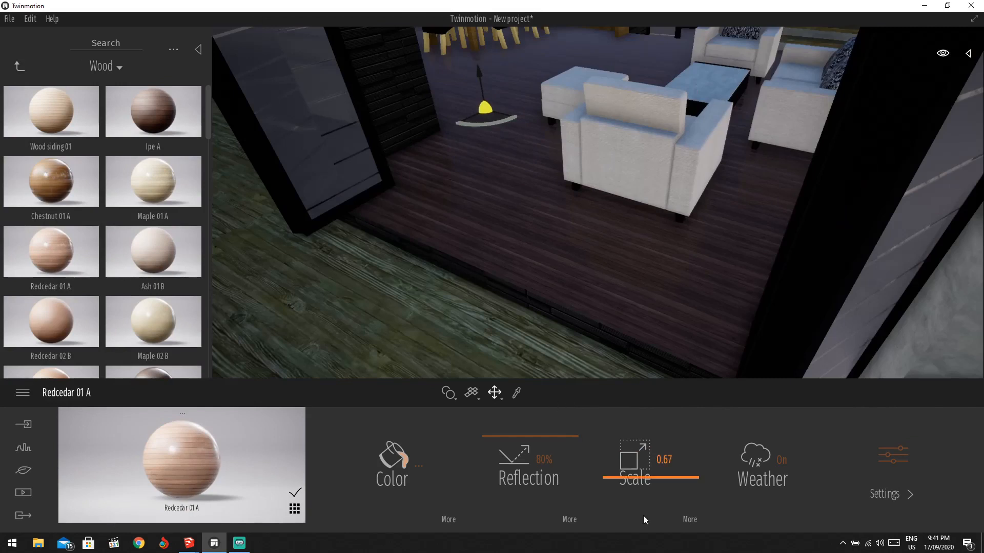
{"action": "left_click_drag", "start_coordinate": [649, 476], "coordinate": [649, 458]}
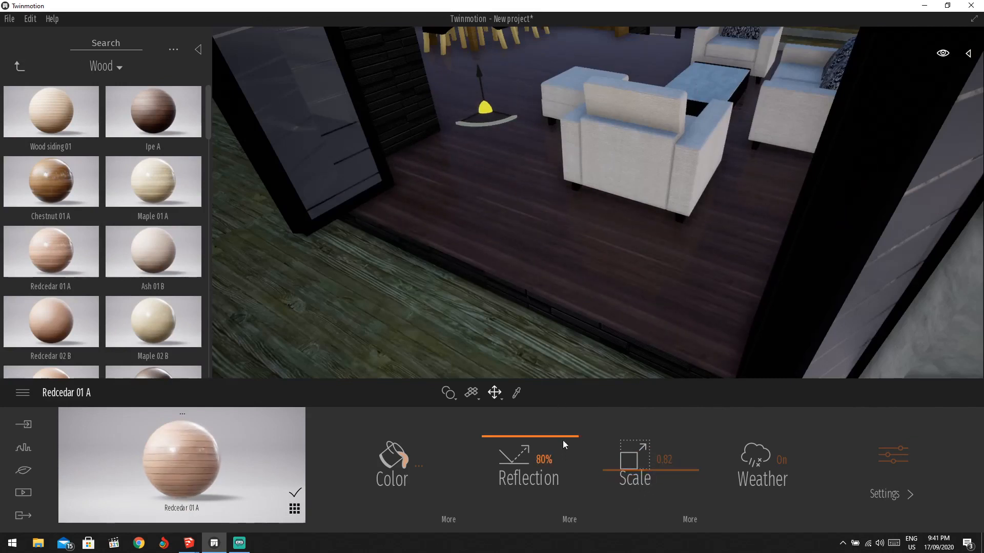
{"action": "mouse_move", "coordinate": [564, 441]}
{"action": "left_mouse_down"}
{"action": "mouse_move", "coordinate": [562, 450]}
{"action": "mouse_move", "coordinate": [565, 436]}
{"action": "left_mouse_up"}
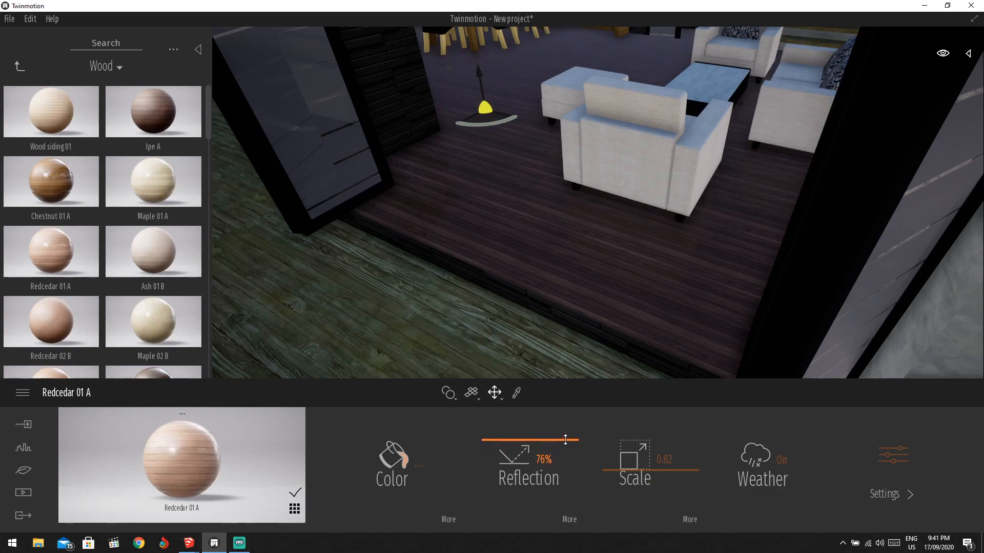
{"action": "scroll", "coordinate": [585, 241], "scroll_direction": "down", "scroll_amount": 5}
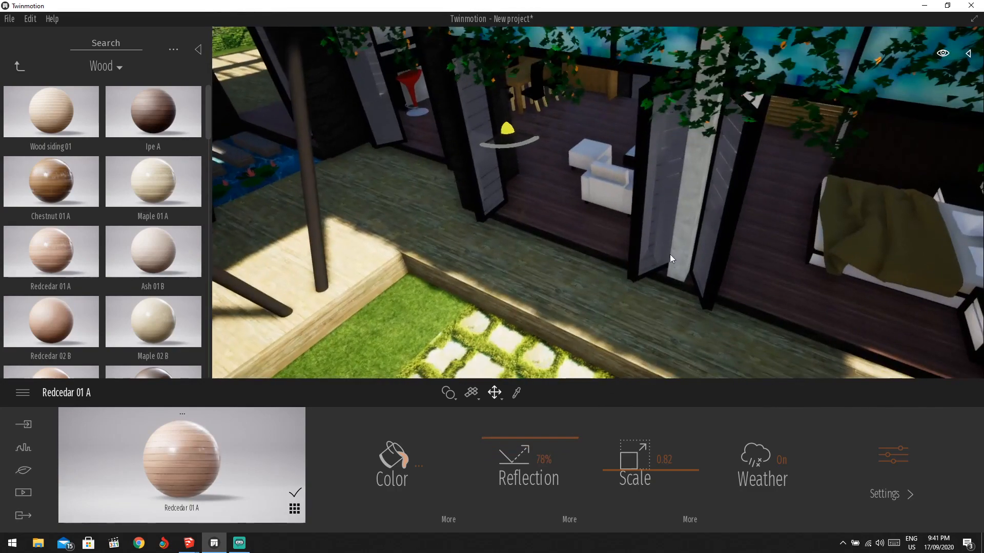
Orbit low over the deck and return from Wood to the top-level library.
{"action": "left_click_drag", "start_coordinate": [703, 252], "coordinate": [705, 180]}
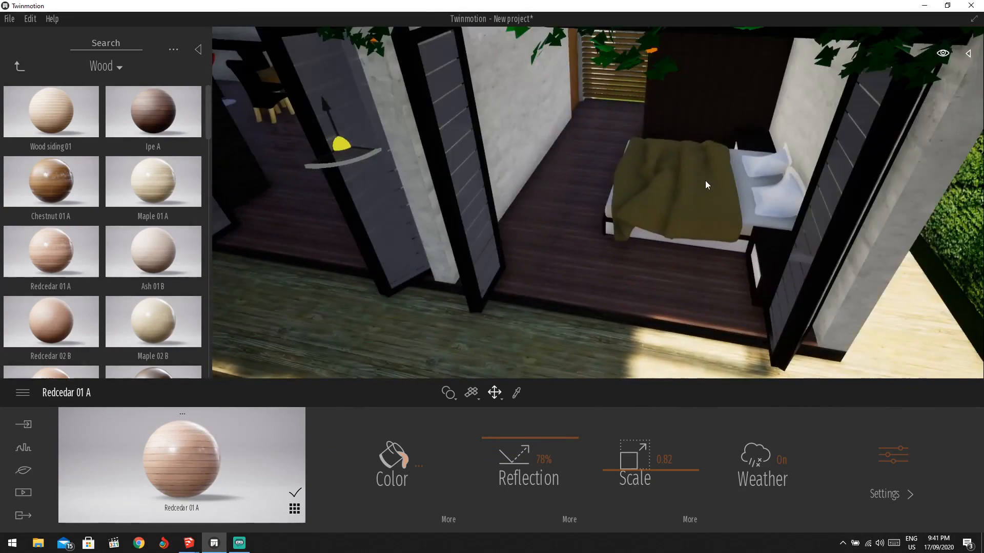
{"action": "scroll", "coordinate": [727, 191], "scroll_direction": "down", "scroll_amount": 3}
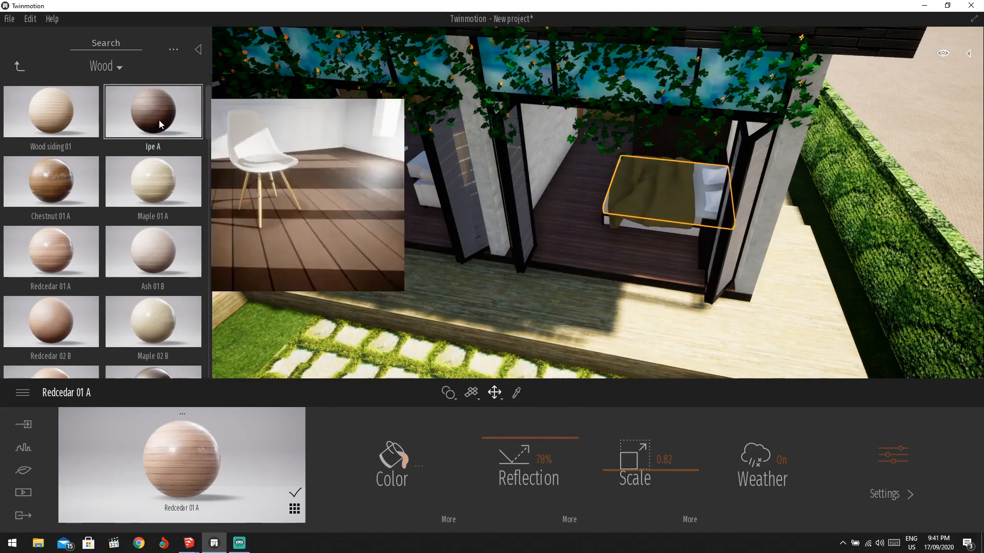
{"action": "scroll", "coordinate": [566, 141], "scroll_direction": "down", "scroll_amount": 2}
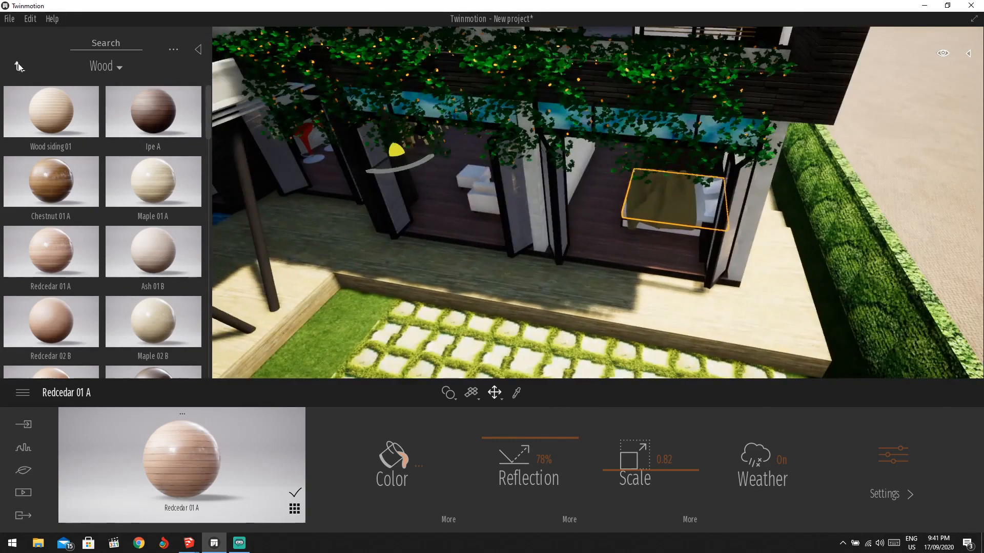
{"action": "left_click", "coordinate": [19, 66]}
{"action": "left_click", "coordinate": [20, 66]}
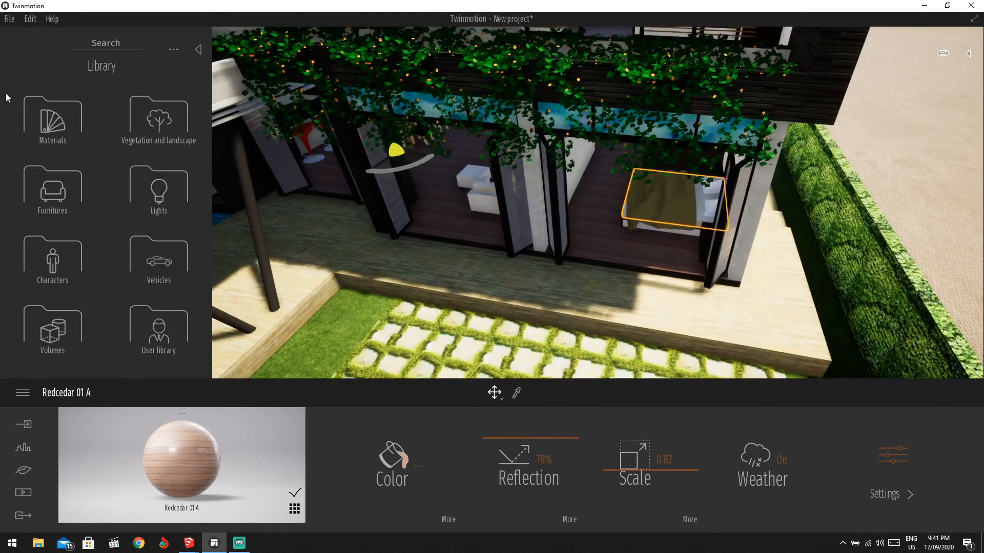
Place Fascinate bed dark from Furnitures > Home > Bedroom > Beds into a ground-floor room.
{"action": "left_click", "coordinate": [71, 194]}
{"action": "left_click", "coordinate": [51, 134]}
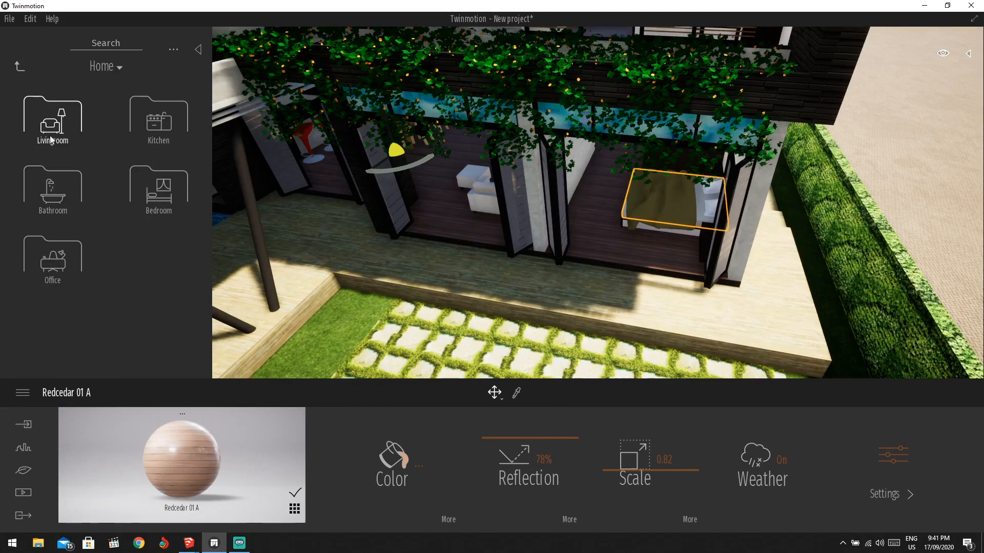
{"action": "left_click", "coordinate": [162, 187]}
{"action": "left_click", "coordinate": [52, 123]}
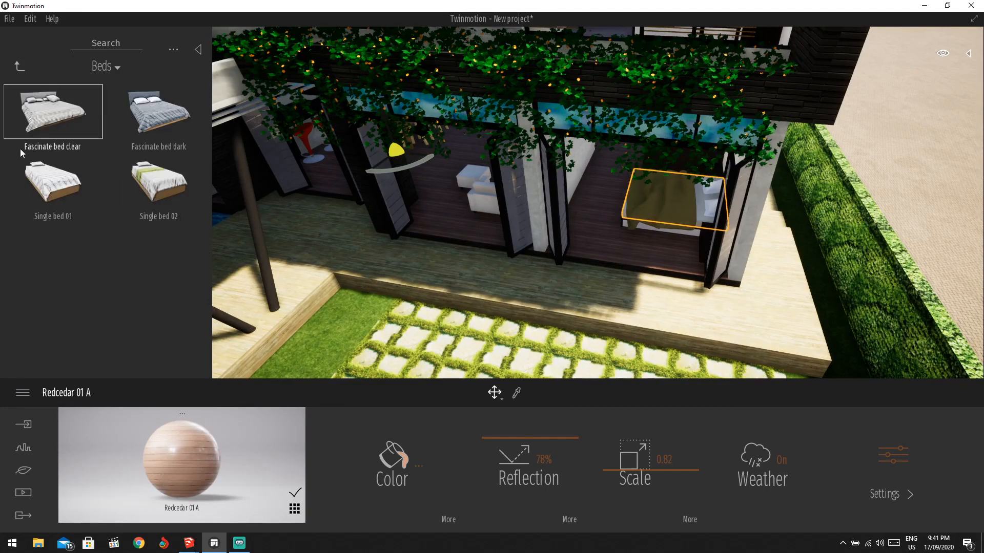
{"action": "left_click_drag", "start_coordinate": [159, 112], "coordinate": [631, 215]}
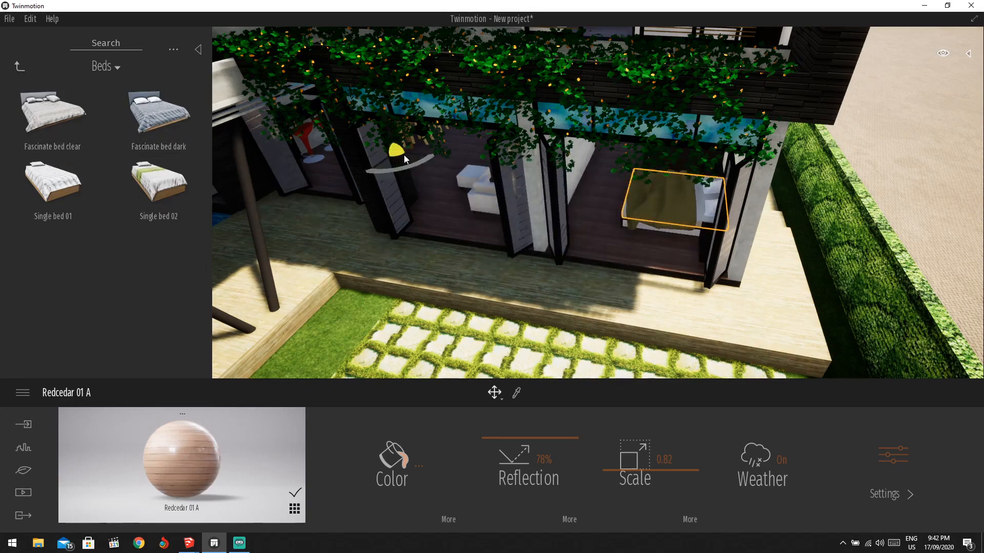
{"action": "left_click_drag", "start_coordinate": [404, 155], "coordinate": [542, 146]}
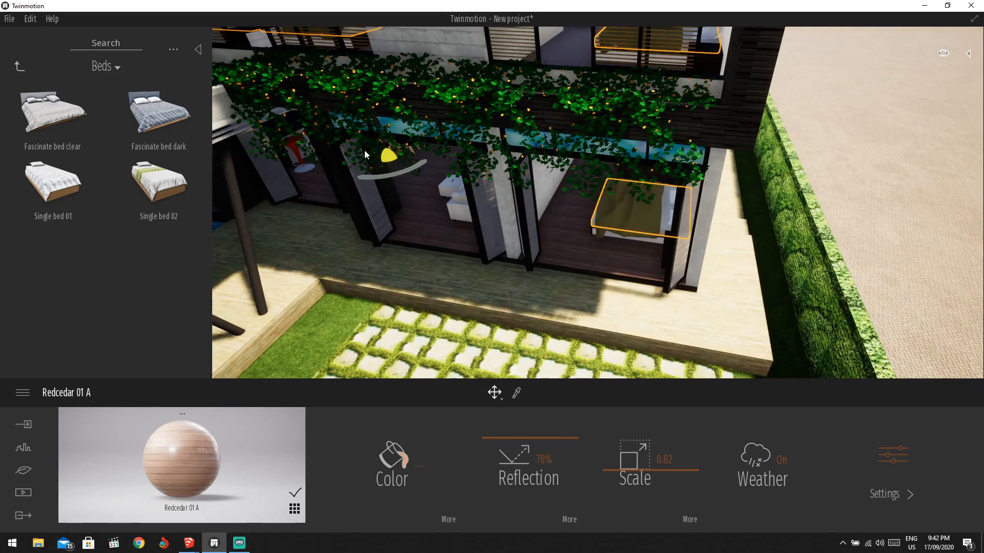
{"action": "left_click_drag", "start_coordinate": [361, 150], "coordinate": [401, 165]}
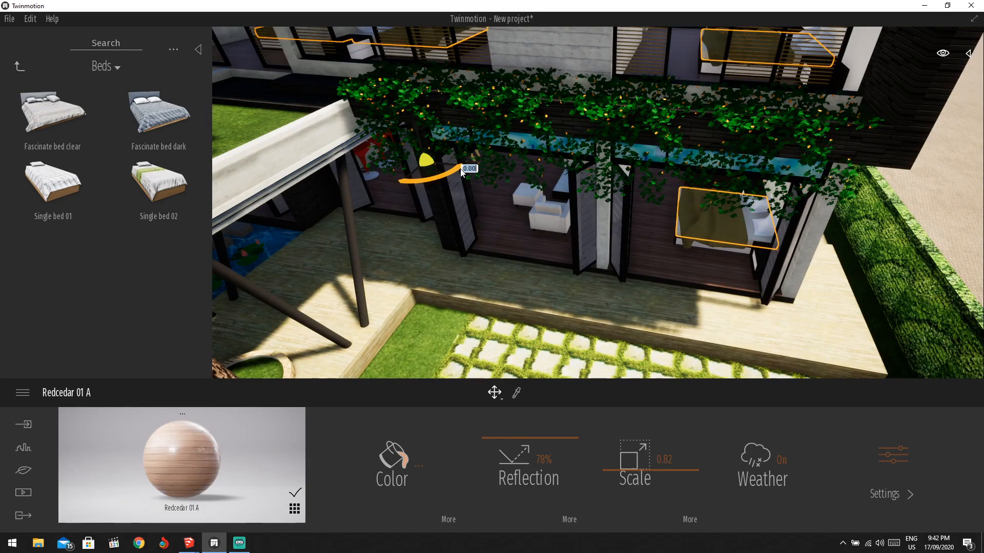
Pick up the window glass's Reflective glass material with the material picker.
{"action": "scroll", "coordinate": [709, 217], "scroll_direction": "up", "scroll_amount": 6}
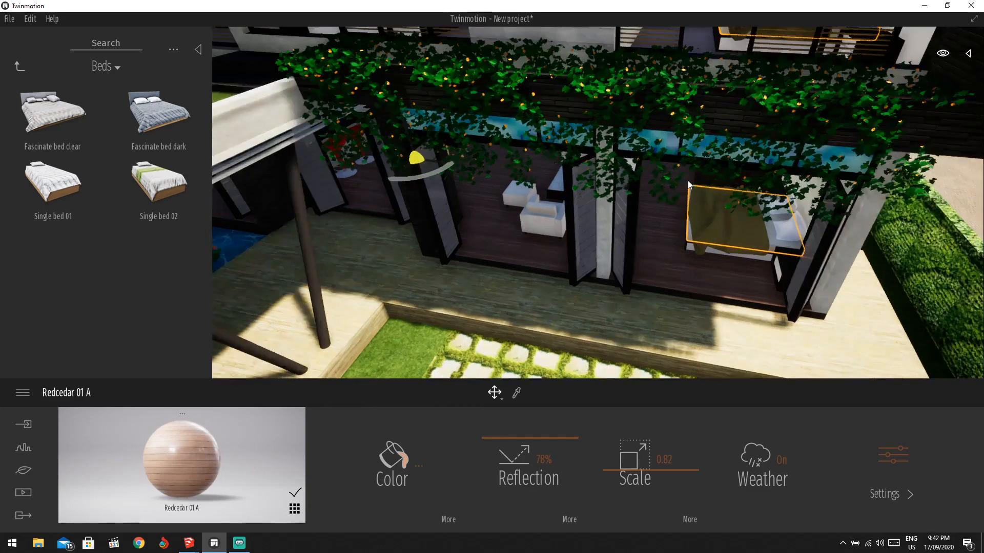
{"action": "scroll", "coordinate": [743, 53], "scroll_direction": "down", "scroll_amount": 3}
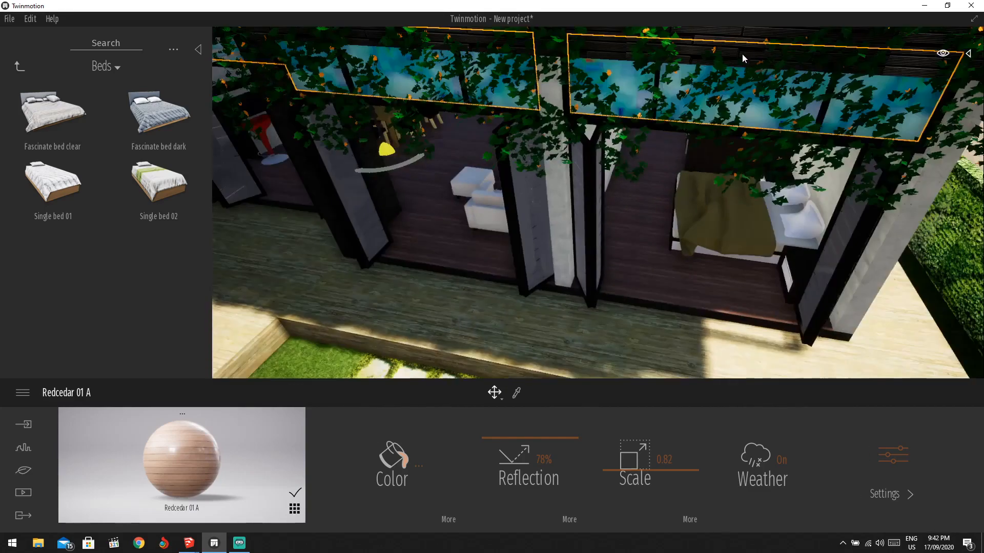
{"action": "scroll", "coordinate": [699, 79], "scroll_direction": "up", "scroll_amount": 5}
{"action": "scroll", "coordinate": [697, 79], "scroll_direction": "down", "scroll_amount": 3}
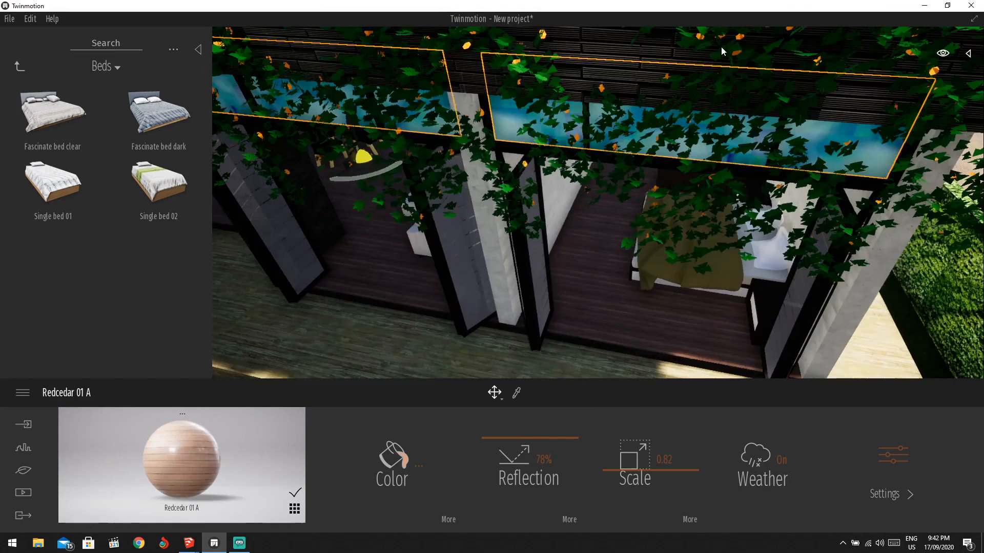
{"action": "scroll", "coordinate": [358, 90], "scroll_direction": "down", "scroll_amount": 3}
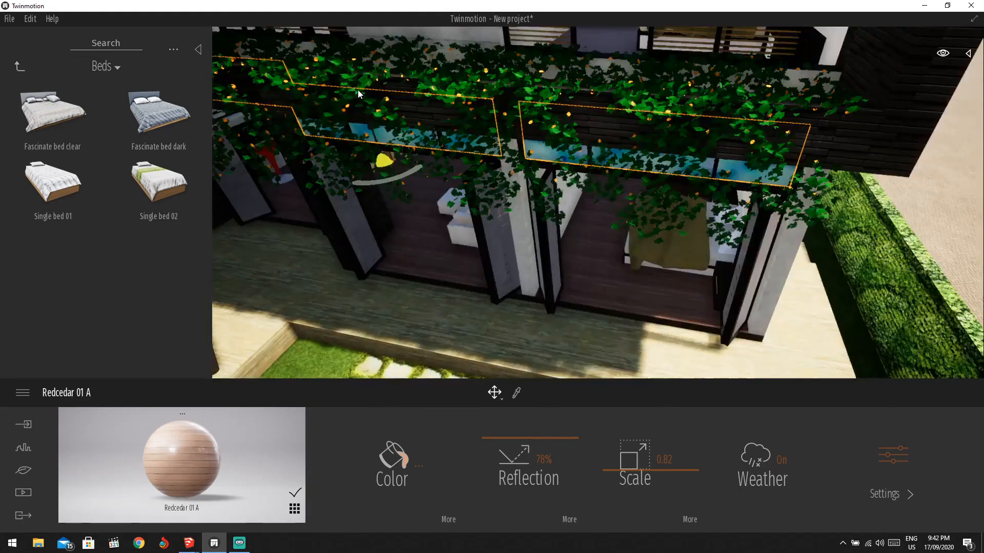
{"action": "scroll", "coordinate": [527, 232], "scroll_direction": "up", "scroll_amount": 5}
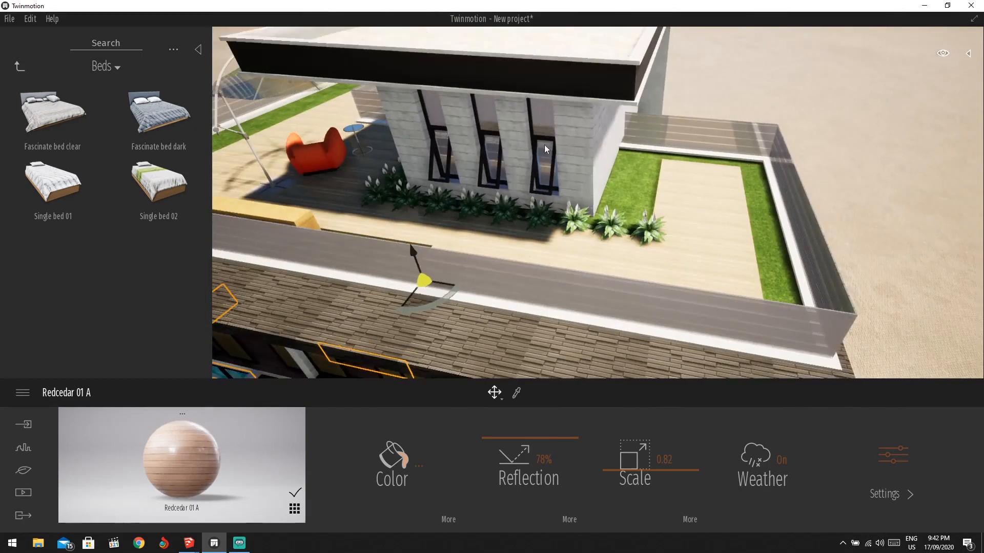
{"action": "left_click", "coordinate": [517, 393]}
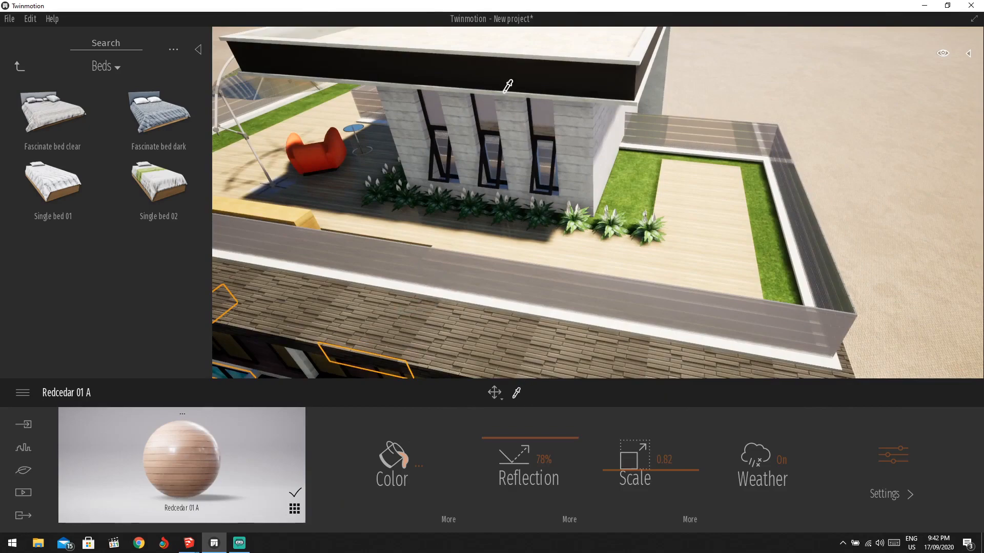
{"action": "left_click", "coordinate": [541, 115]}
Zoom and orbit the view to bring the pond and stepping stones into view.
{"action": "scroll", "coordinate": [591, 245], "scroll_direction": "up", "scroll_amount": 5}
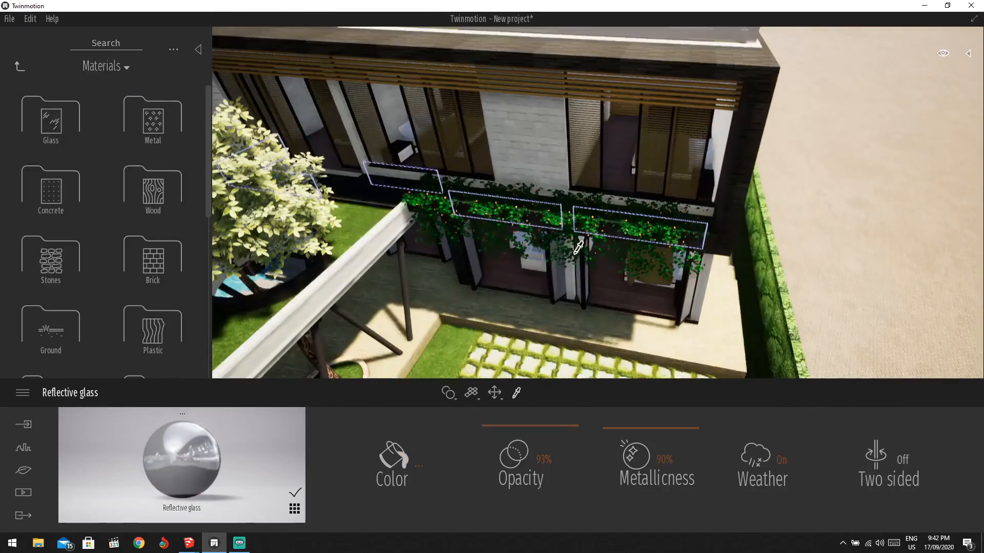
{"action": "scroll", "coordinate": [592, 246], "scroll_direction": "up", "scroll_amount": 10}
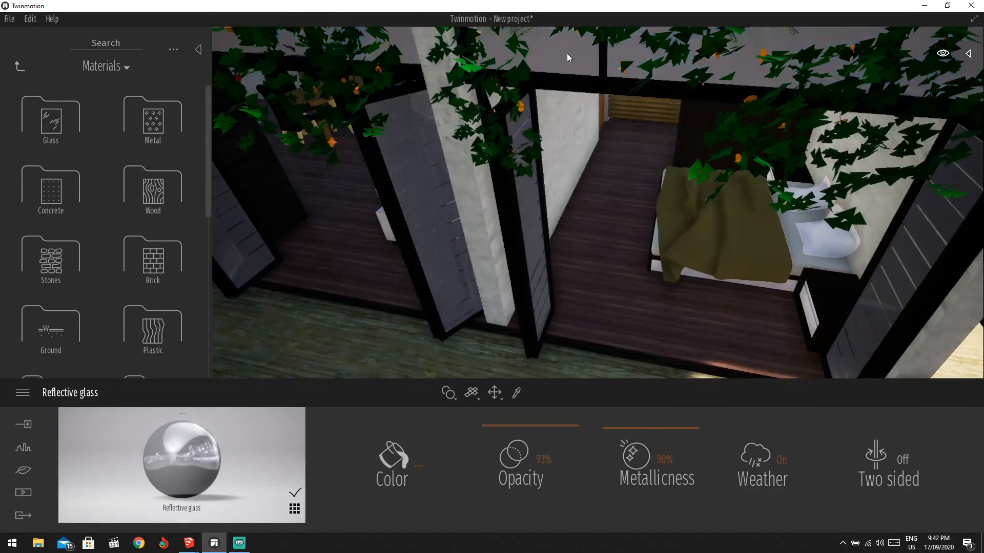
{"action": "scroll", "coordinate": [567, 54], "scroll_direction": "down", "scroll_amount": 10}
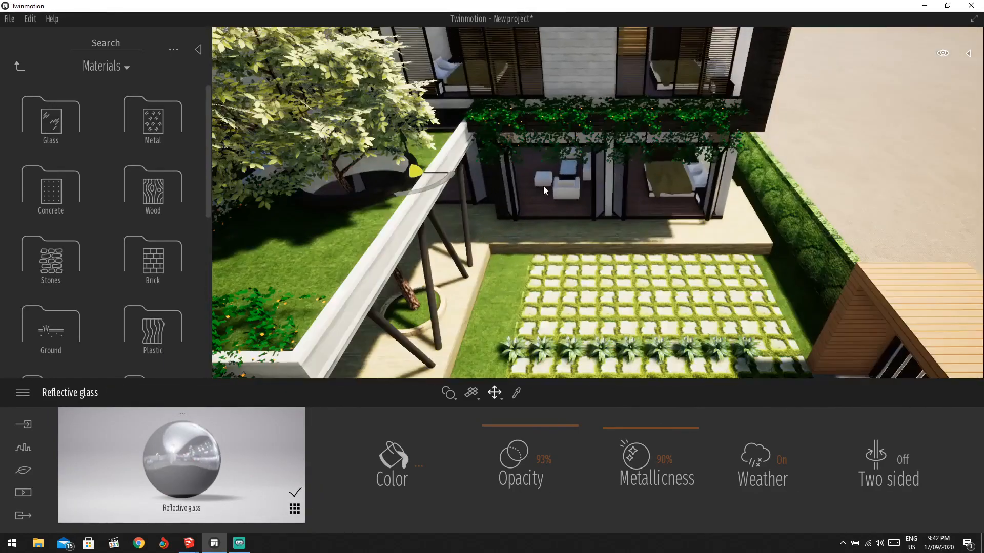
{"action": "left_click_drag", "start_coordinate": [543, 191], "coordinate": [469, 229]}
Select the pond and replace its bright pool water with Lake 01 from Materials > Water.
{"action": "left_click", "coordinate": [469, 229]}
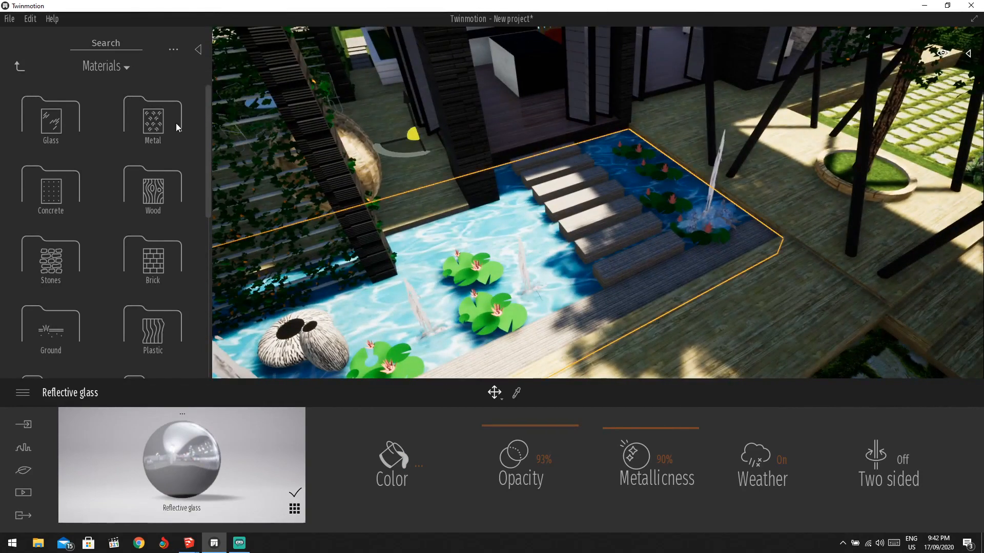
{"action": "left_click", "coordinate": [23, 67]}
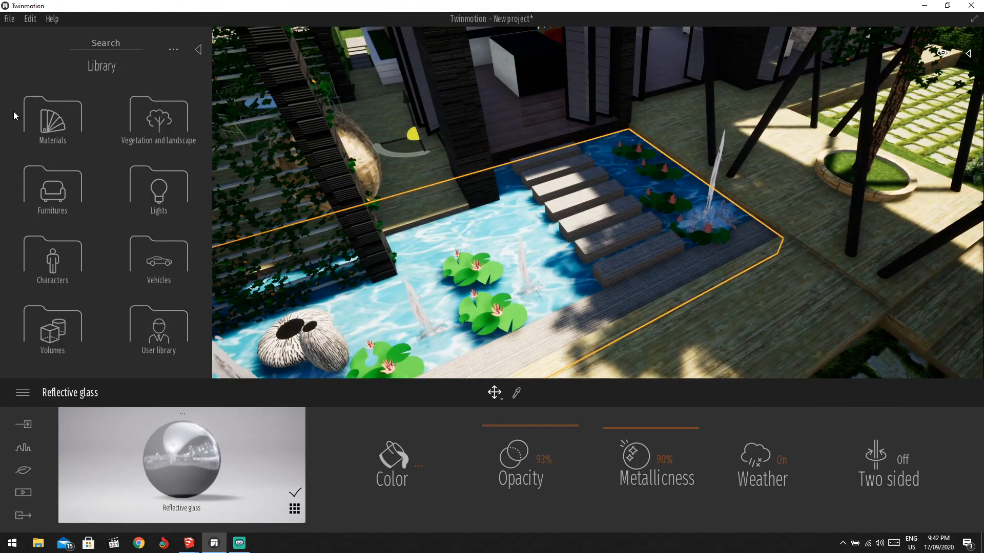
{"action": "left_click", "coordinate": [61, 125]}
{"action": "scroll", "coordinate": [66, 287], "scroll_direction": "down", "scroll_amount": 5}
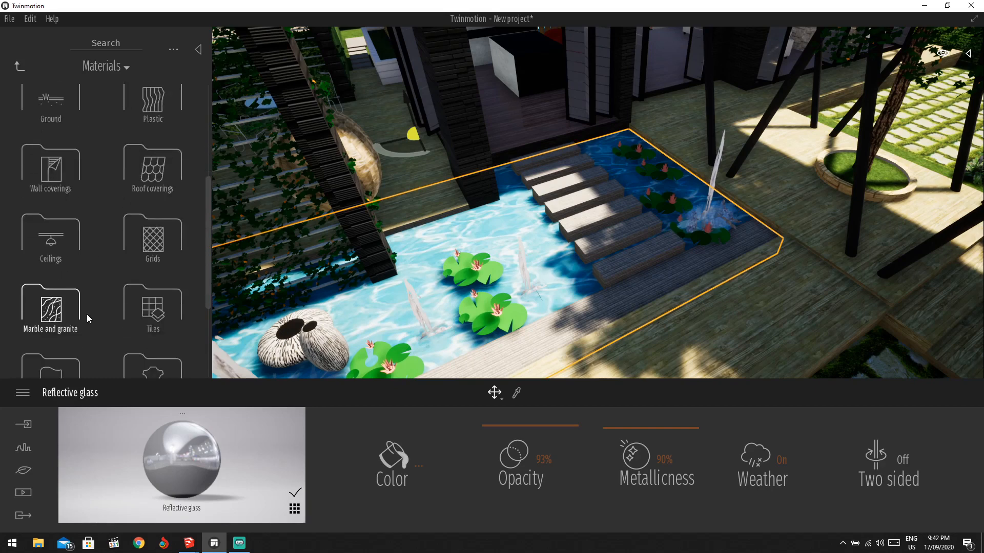
{"action": "scroll", "coordinate": [87, 315], "scroll_direction": "down", "scroll_amount": 3}
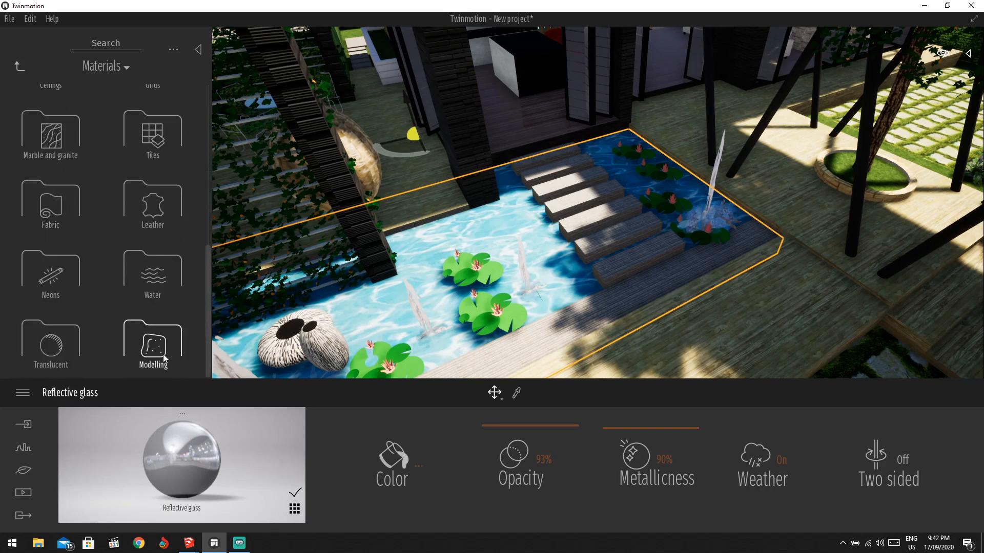
{"action": "left_click", "coordinate": [160, 287]}
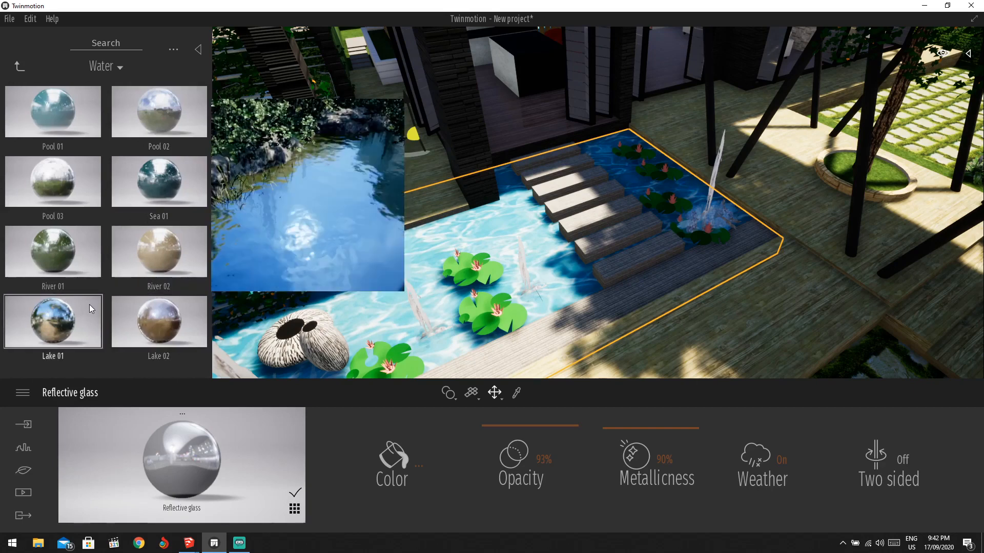
{"action": "left_click_drag", "start_coordinate": [89, 304], "coordinate": [461, 298]}
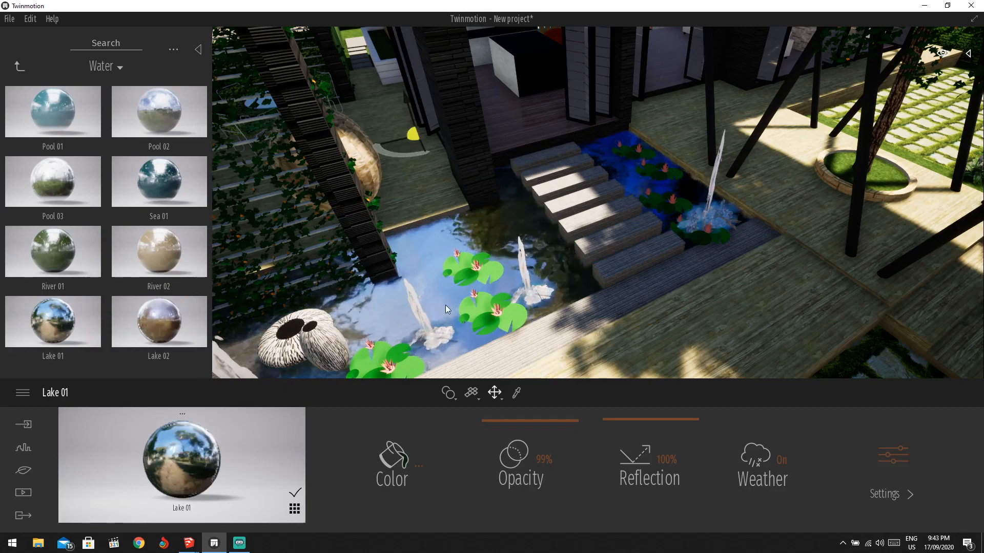
{"action": "scroll", "coordinate": [445, 305], "scroll_direction": "down", "scroll_amount": 5}
{"action": "scroll", "coordinate": [464, 302], "scroll_direction": "up", "scroll_amount": 5}
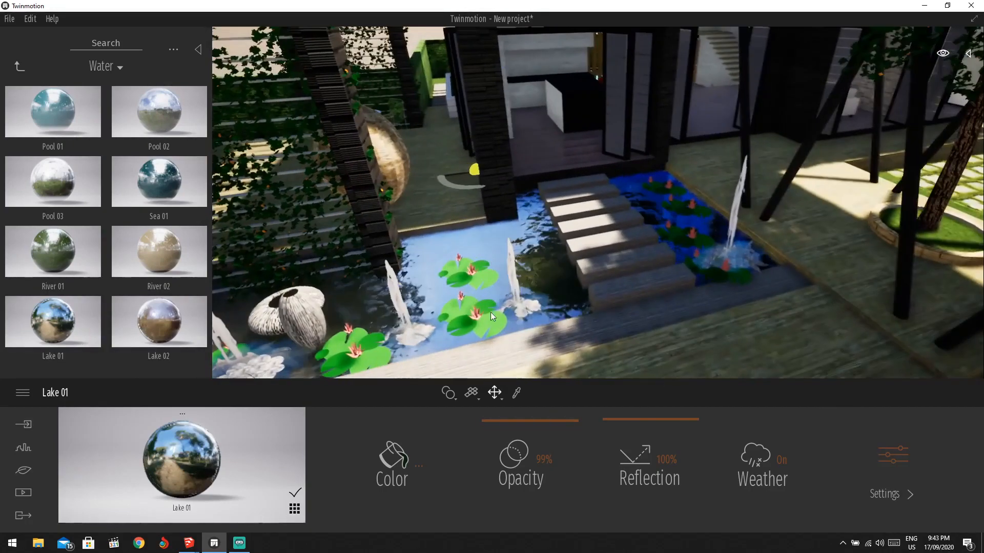
{"action": "scroll", "coordinate": [752, 215], "scroll_direction": "up", "scroll_amount": 3}
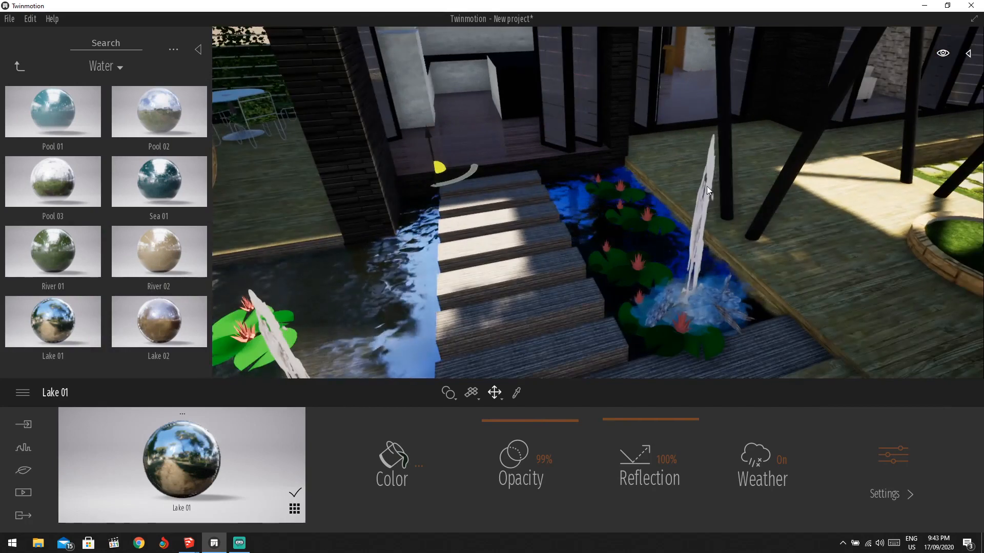
{"action": "middle_click_drag", "start_coordinate": [706, 186], "coordinate": [658, 259], "text": "shift"}
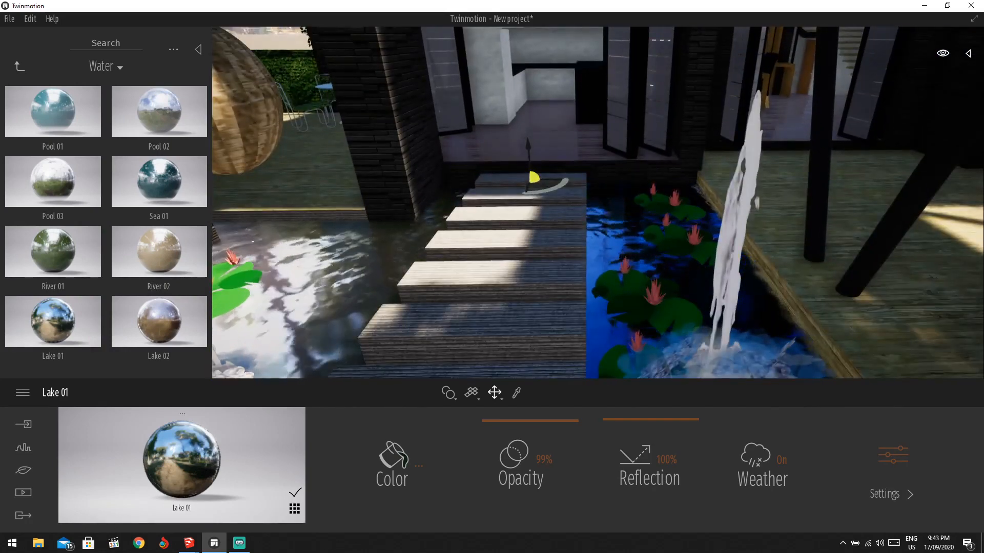
{"action": "scroll", "coordinate": [667, 269], "scroll_direction": "up", "scroll_amount": 3}
{"action": "scroll", "coordinate": [662, 266], "scroll_direction": "down", "scroll_amount": 3}
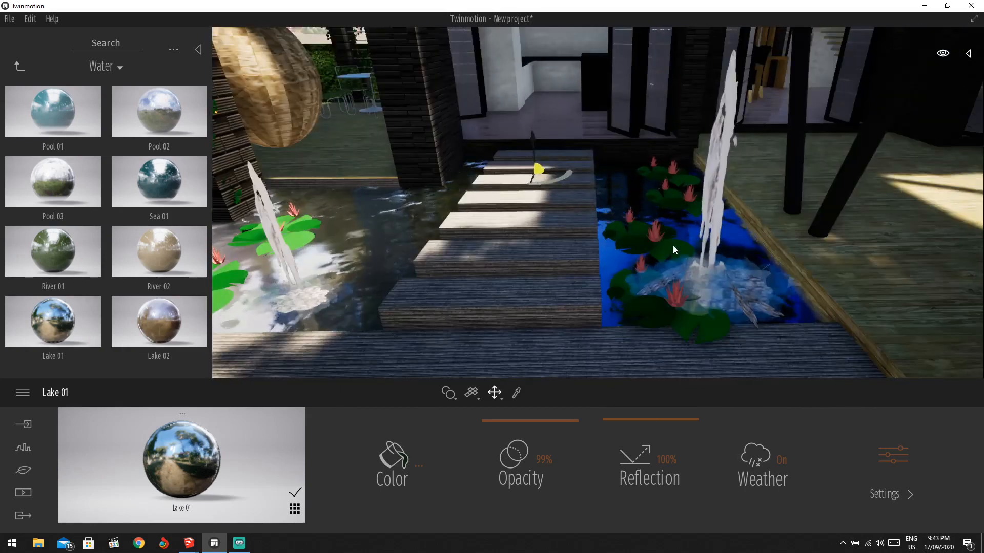
{"action": "scroll", "coordinate": [638, 201], "scroll_direction": "down", "scroll_amount": 3}
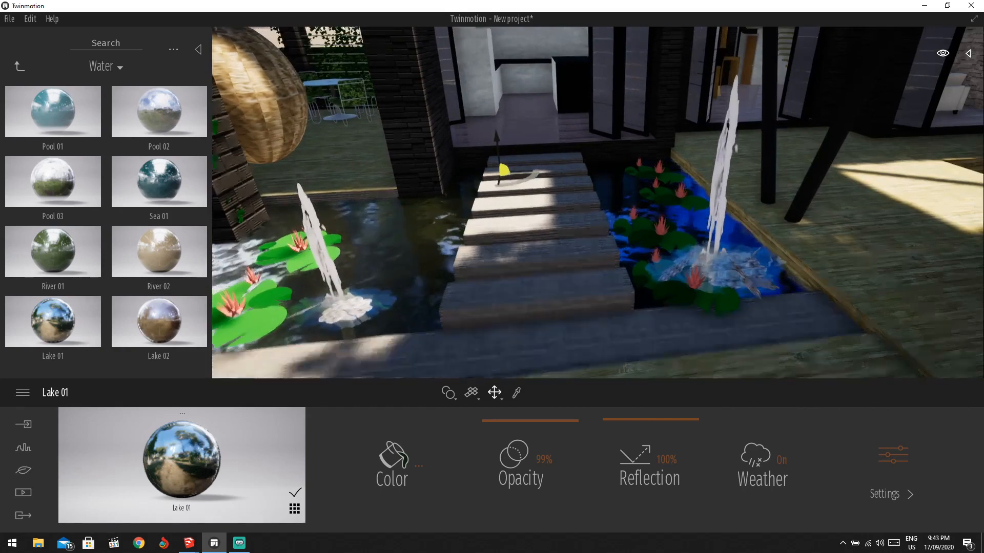
{"action": "scroll", "coordinate": [535, 305], "scroll_direction": "up", "scroll_amount": 3}
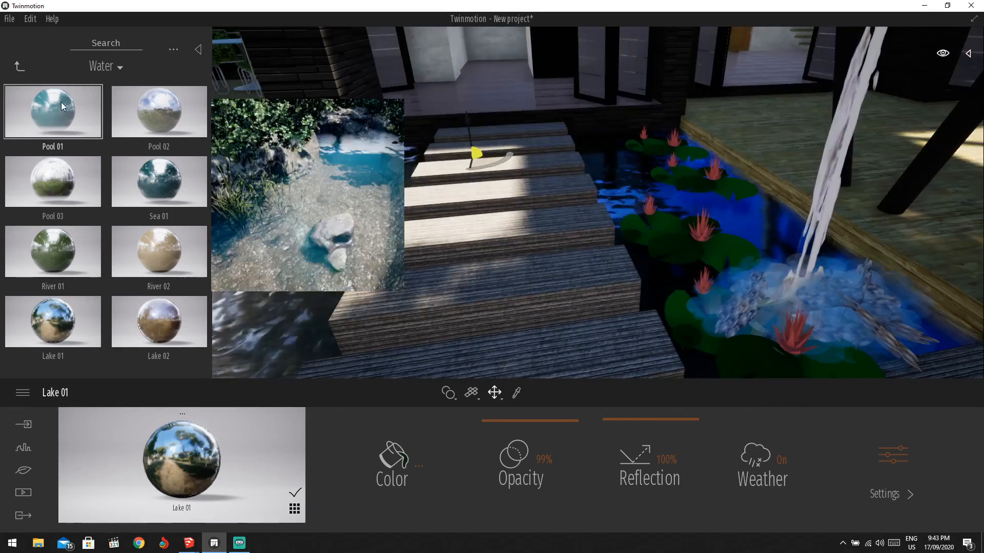
Apply Wenge 01 B from the Wood materials to the pond stepping stones.
{"action": "left_click", "coordinate": [18, 67]}
{"action": "left_click", "coordinate": [183, 192]}
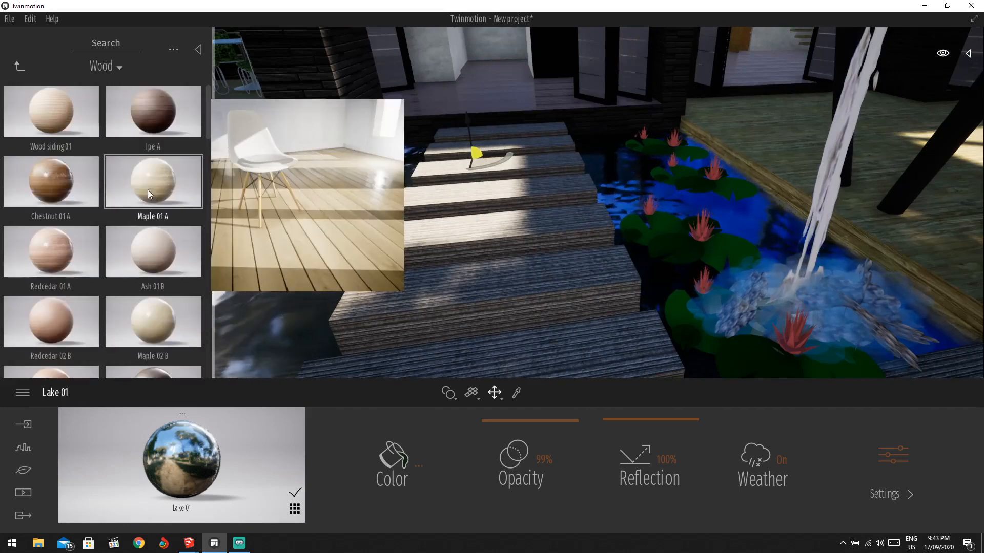
{"action": "scroll", "coordinate": [55, 248], "scroll_direction": "down", "scroll_amount": 3}
{"action": "left_click_drag", "start_coordinate": [153, 279], "coordinate": [475, 297]}
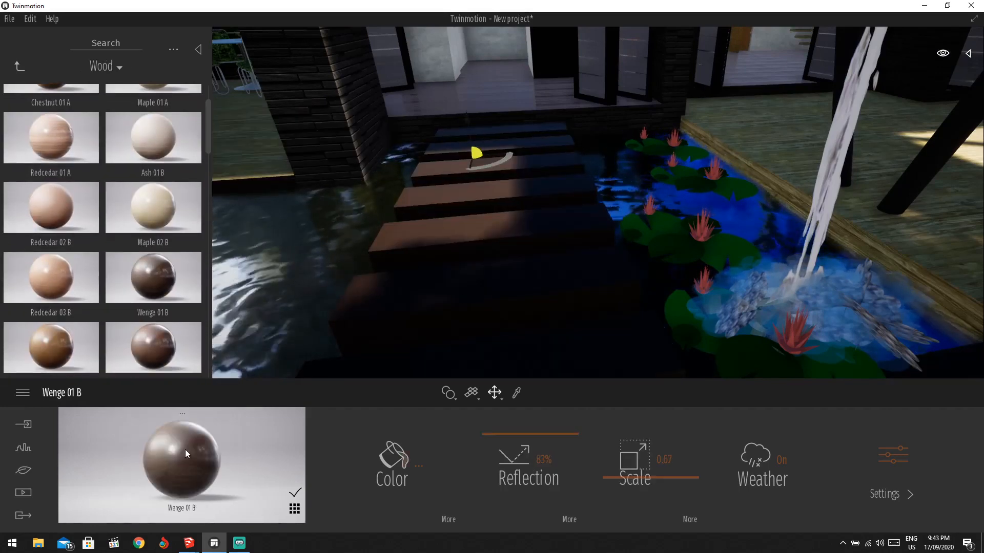
Tint the Wenge wood dark grey, lower reflection to 46% and set texture scale 0.88.
{"action": "left_click", "coordinate": [392, 456]}
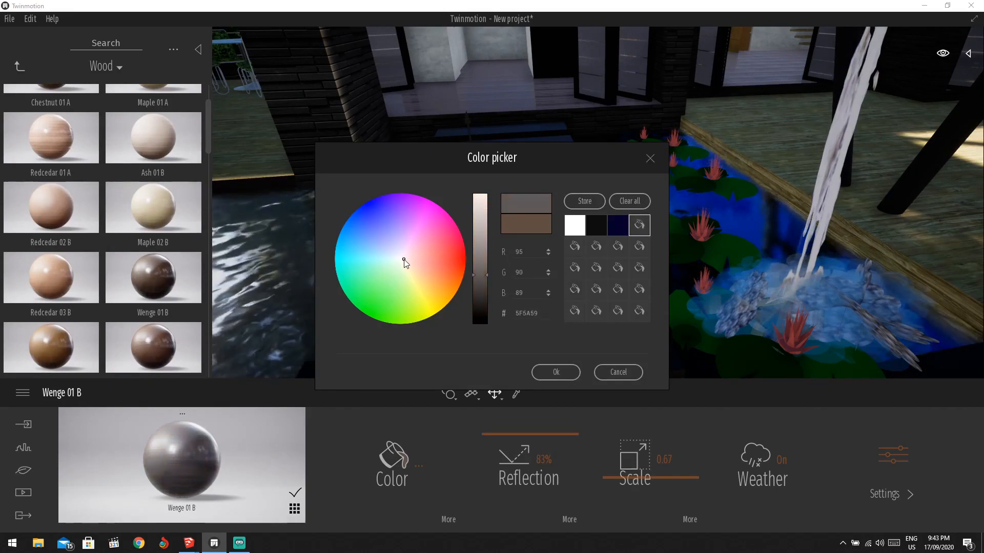
{"action": "left_click", "coordinate": [553, 373]}
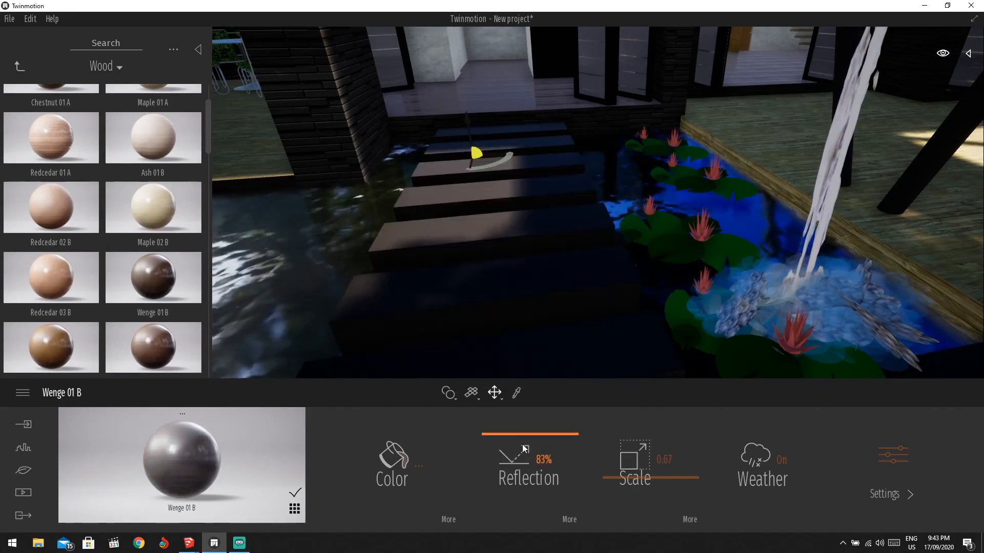
{"action": "left_click_drag", "start_coordinate": [531, 451], "coordinate": [536, 475]}
{"action": "left_click_drag", "start_coordinate": [656, 480], "coordinate": [653, 468]}
Drag Maple 03 C wood from the library onto the terrace floor.
{"action": "scroll", "coordinate": [632, 277], "scroll_direction": "down", "scroll_amount": 5}
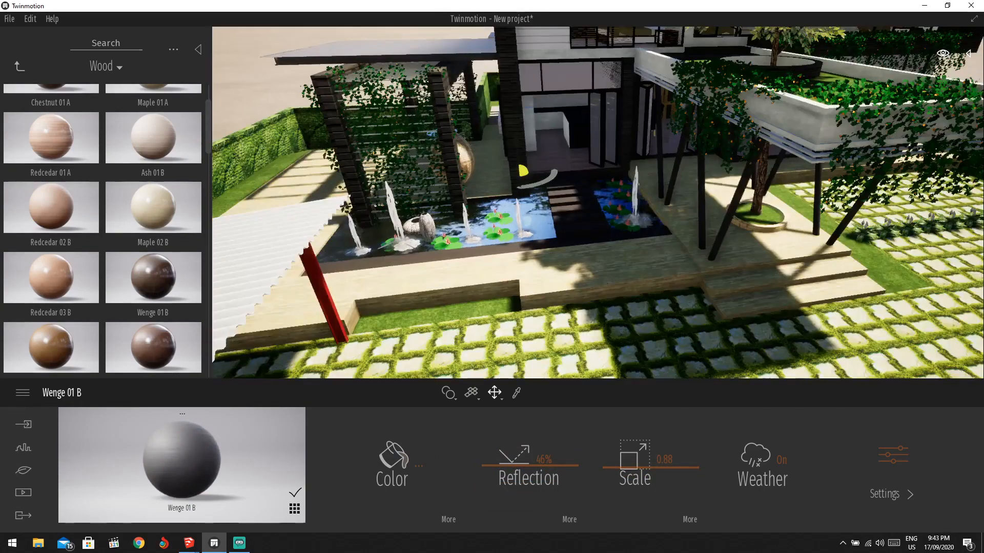
{"action": "scroll", "coordinate": [635, 272], "scroll_direction": "up", "scroll_amount": 5}
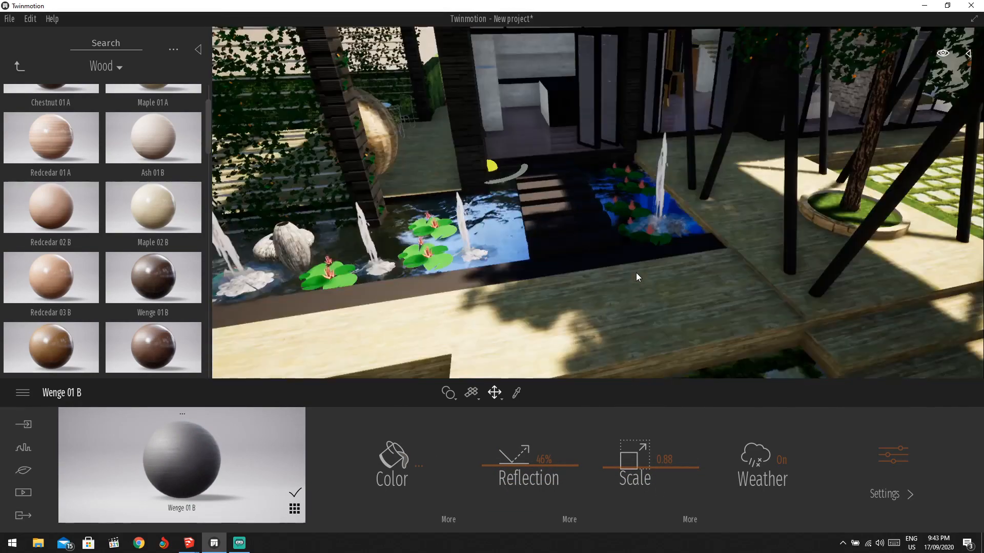
{"action": "scroll", "coordinate": [79, 275], "scroll_direction": "down", "scroll_amount": 2}
{"action": "left_click_drag", "start_coordinate": [100, 300], "coordinate": [671, 328]}
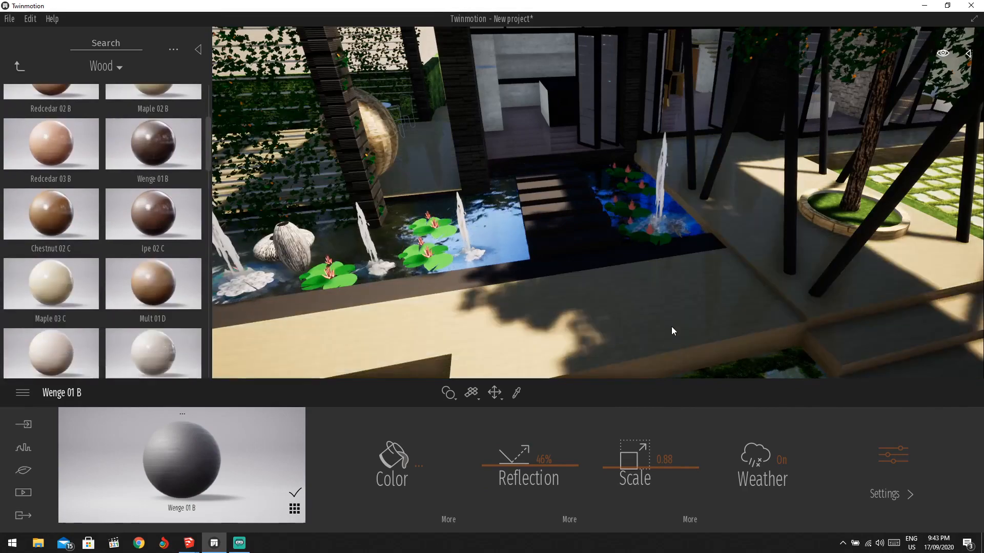
Set the maple terrace floor's texture scale to 0.77 and raise its reflection to 88%.
{"action": "scroll", "coordinate": [438, 296], "scroll_direction": "down", "scroll_amount": 5}
{"action": "middle_click_drag", "start_coordinate": [438, 297], "coordinate": [418, 296], "text": "shift"}
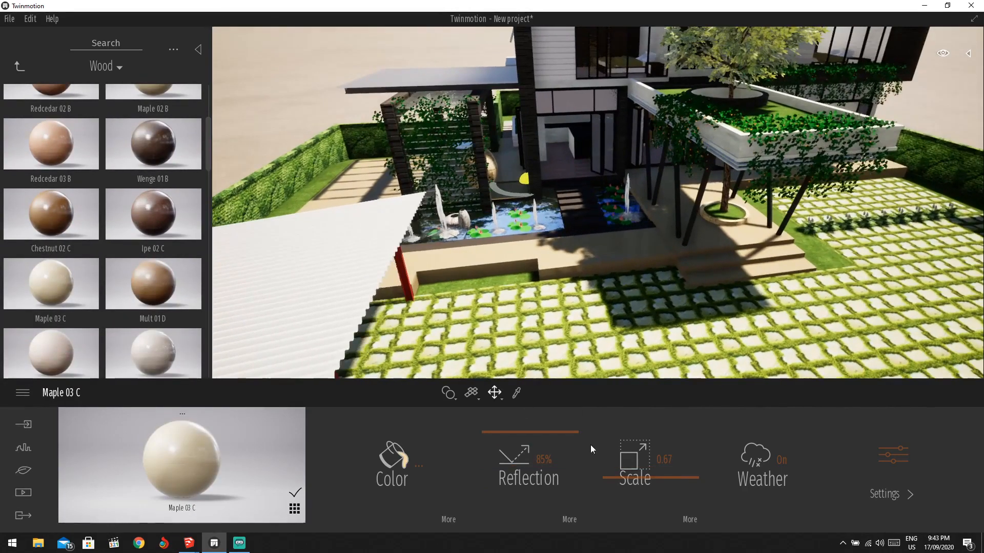
{"action": "left_click_drag", "start_coordinate": [634, 477], "coordinate": [633, 473]}
{"action": "left_click_drag", "start_coordinate": [544, 435], "coordinate": [547, 429]}
{"action": "scroll", "coordinate": [621, 255], "scroll_direction": "down", "scroll_amount": 4}
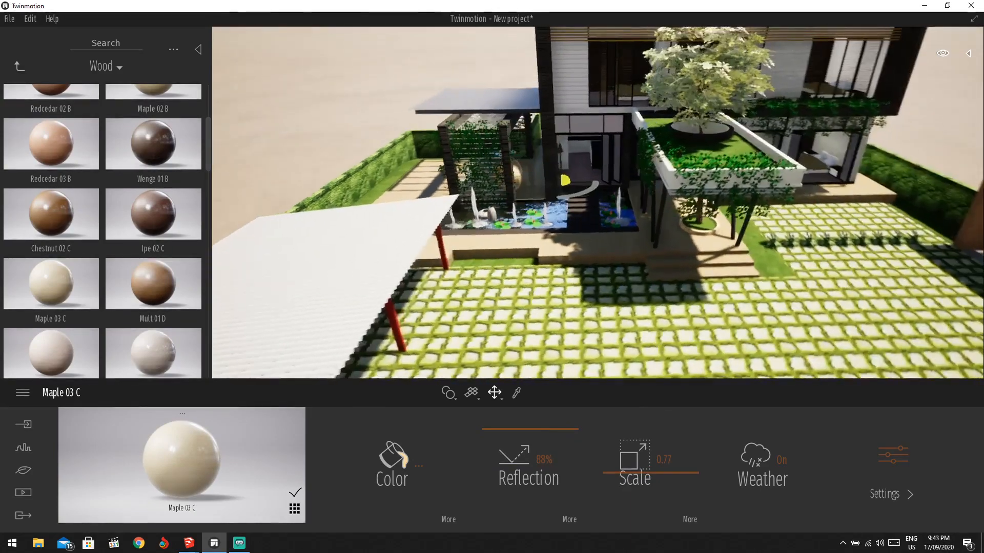
Orbit and zoom round the house past the pillar until the patio table and chairs fill the view.
{"action": "middle_click_drag", "start_coordinate": [621, 255], "coordinate": [516, 192], "text": "shift"}
{"action": "scroll", "coordinate": [515, 192], "scroll_direction": "up", "scroll_amount": 5}
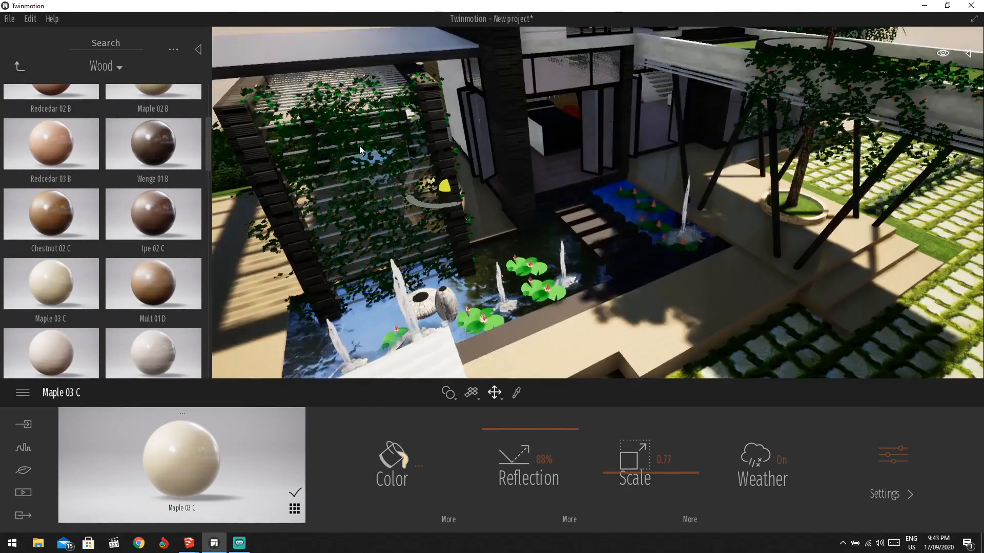
{"action": "middle_click_drag", "start_coordinate": [359, 146], "coordinate": [226, 169], "text": "shift"}
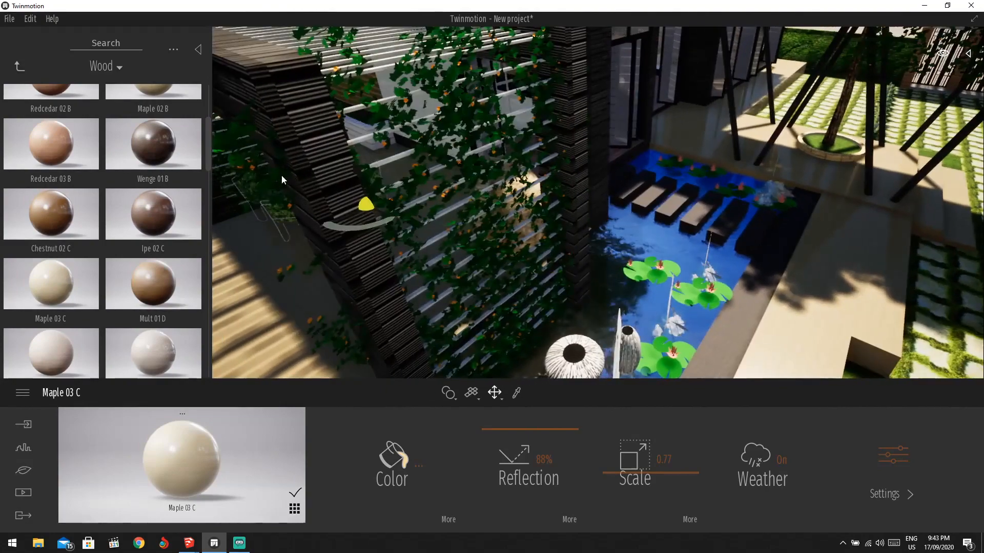
{"action": "scroll", "coordinate": [419, 127], "scroll_direction": "down", "scroll_amount": 3}
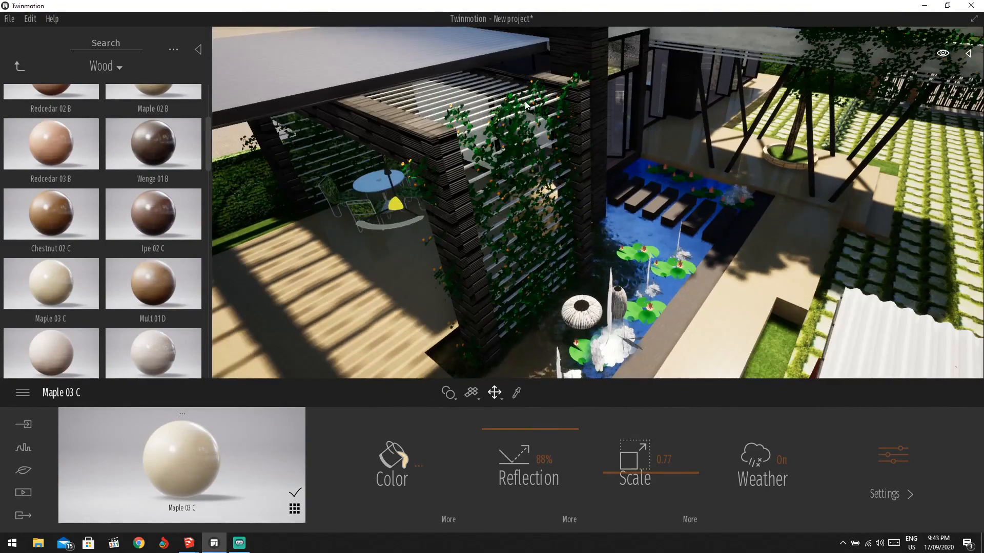
{"action": "scroll", "coordinate": [515, 155], "scroll_direction": "down", "scroll_amount": 3}
{"action": "scroll", "coordinate": [404, 215], "scroll_direction": "up", "scroll_amount": 5}
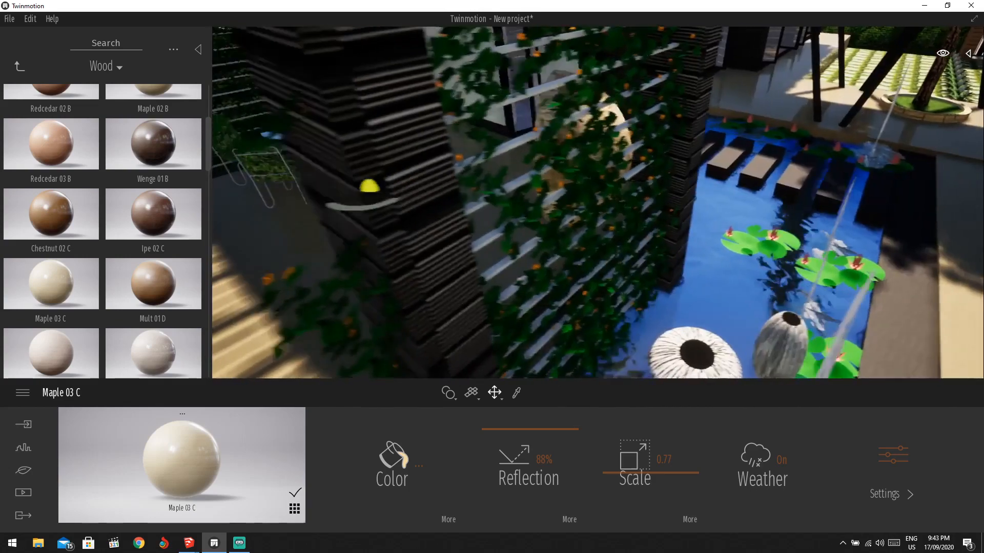
{"action": "middle_click_drag", "start_coordinate": [220, 174], "coordinate": [445, 207]}
{"action": "scroll", "coordinate": [291, 176], "scroll_direction": "up", "scroll_amount": 2}
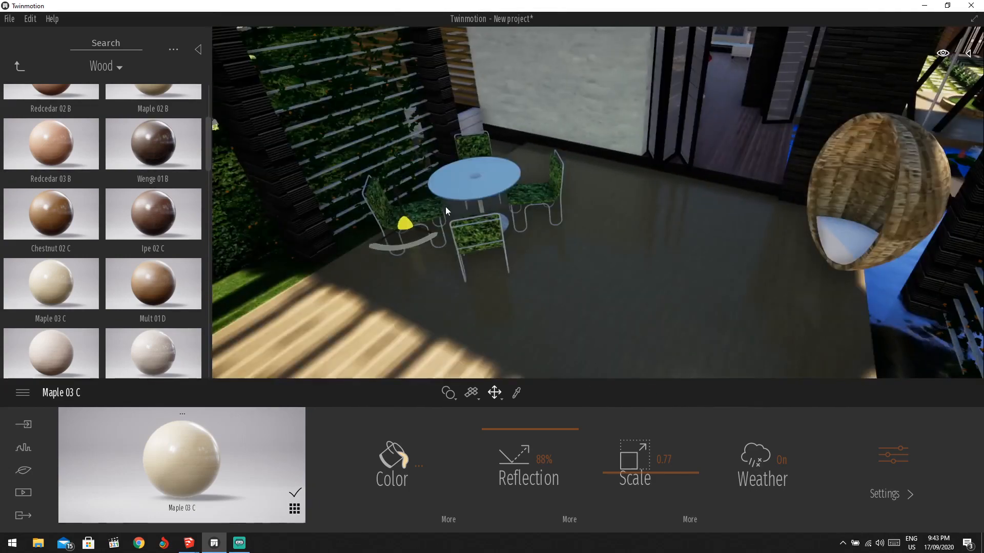
Trial-delete the chair cushions, table base and wall panel, then undo the deletions.
{"action": "key", "text": "Delete"}
{"action": "left_click", "coordinate": [485, 228]}
{"action": "key", "text": "Delete"}
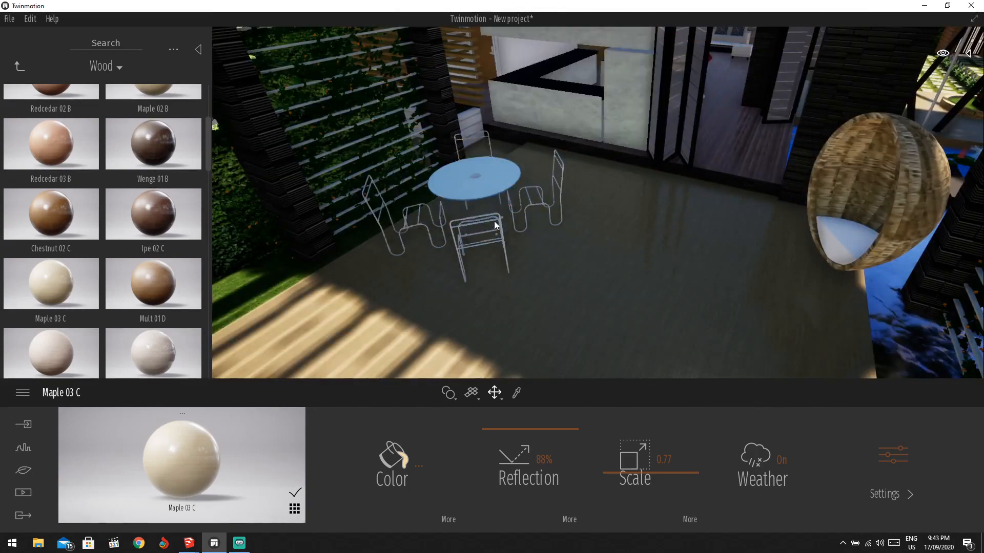
{"action": "key", "text": "ctrl+z"}
{"action": "key", "text": "ctrl+z"}
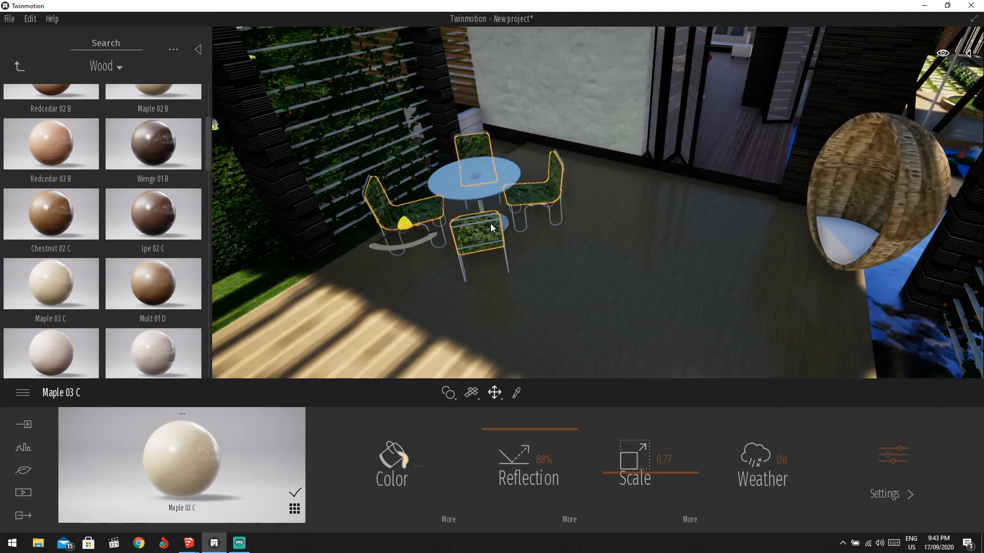
{"action": "scroll", "coordinate": [481, 226], "scroll_direction": "down", "scroll_amount": 2}
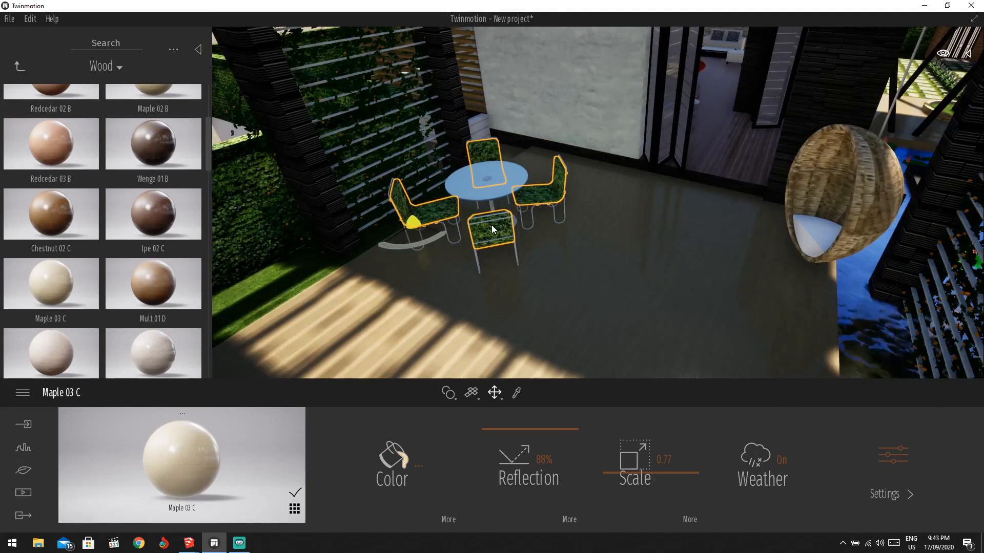
Delete the four cushions, wire chair frames, table top and table base, then undo to restore them.
{"action": "key", "text": "Delete"}
{"action": "scroll", "coordinate": [487, 225], "scroll_direction": "up", "scroll_amount": 2}
{"action": "left_click", "coordinate": [481, 243]}
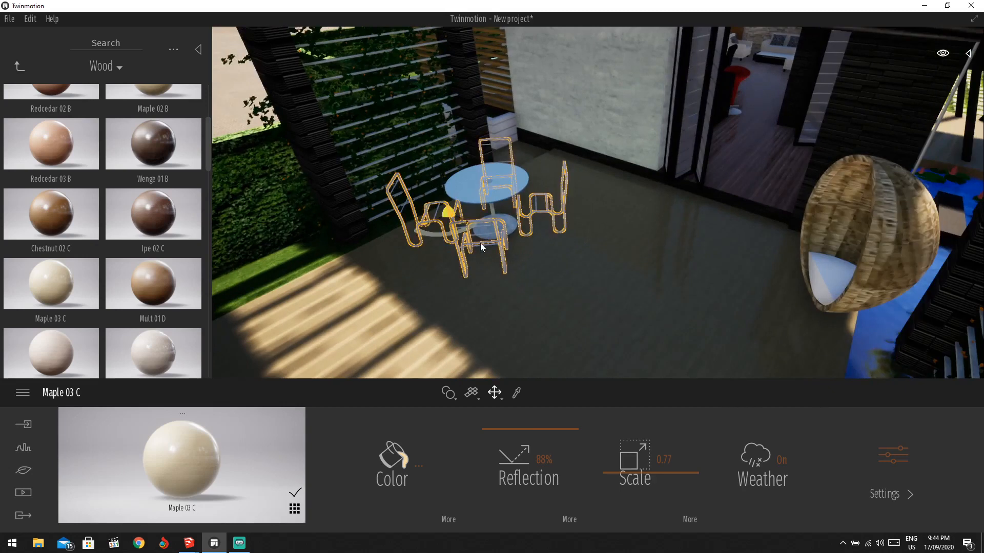
{"action": "key", "text": "Delete"}
{"action": "left_click", "coordinate": [482, 205]}
{"action": "key", "text": "Delete"}
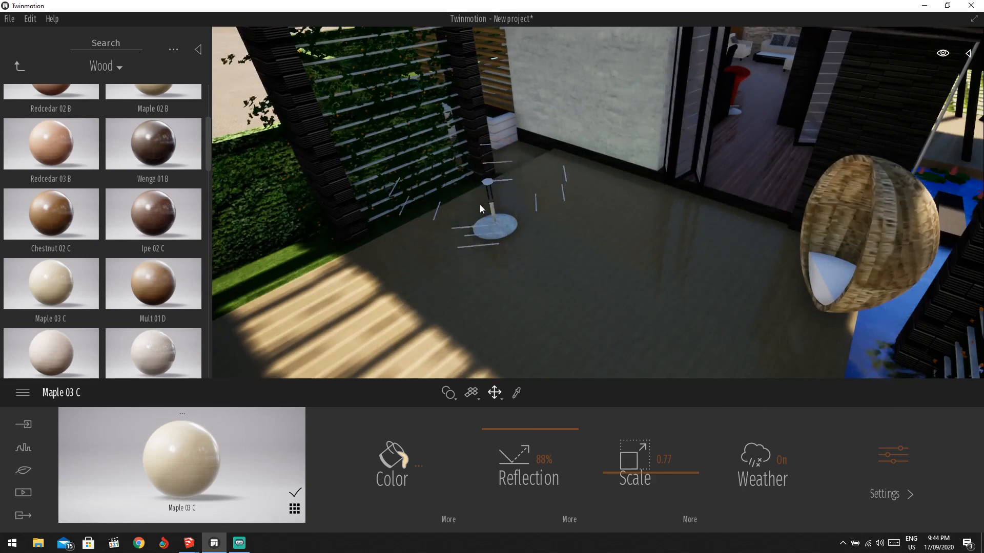
{"action": "left_click", "coordinate": [480, 233]}
{"action": "key", "text": "Delete"}
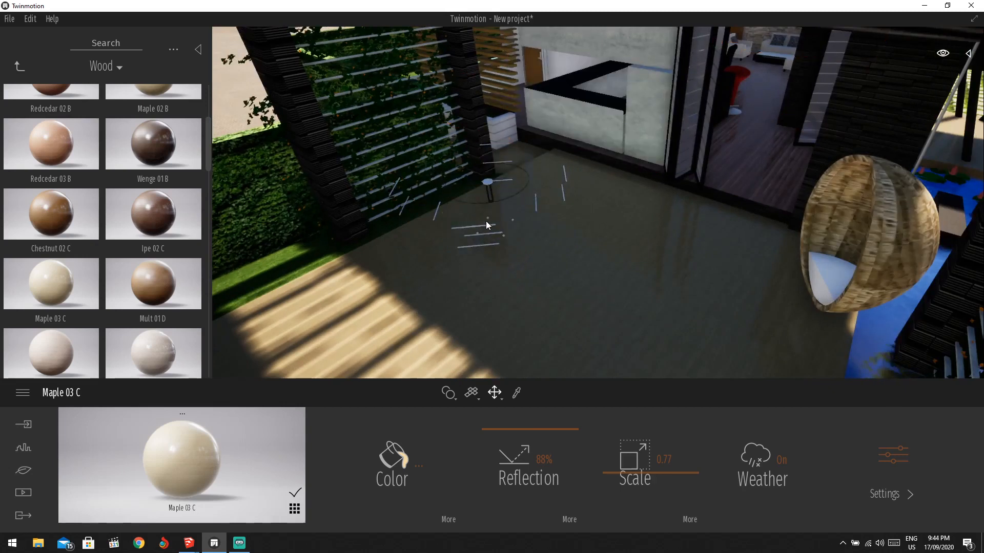
{"action": "key", "text": "ctrl+z"}
{"action": "key", "text": "ctrl+z"}
{"action": "key", "text": "ctrl+z"}
{"action": "key", "text": "ctrl+z"}
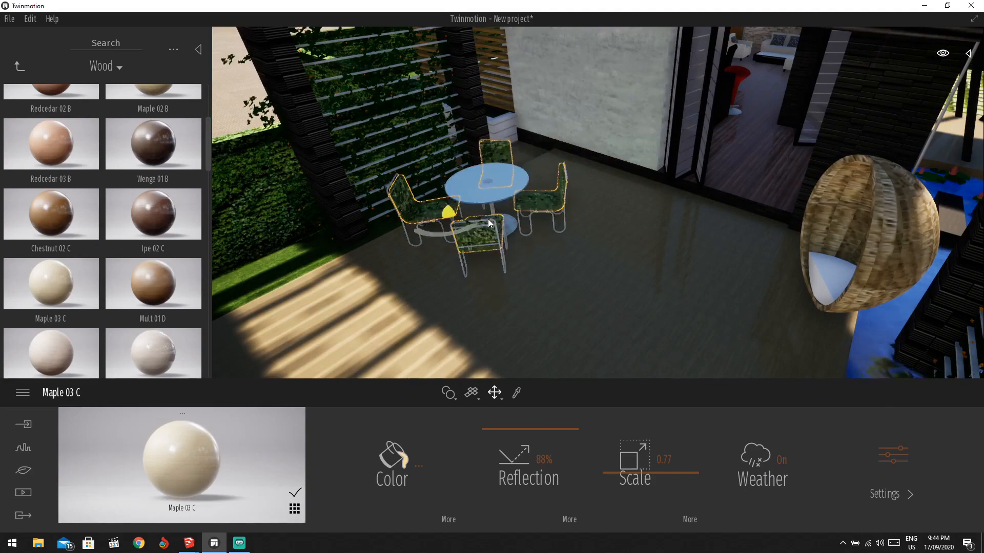
{"action": "key", "text": "ctrl+z"}
Orbit down toward the patio and bring the VILLA+-HA+NOI1 SketchUp window to the front.
{"action": "scroll", "coordinate": [497, 216], "scroll_direction": "down", "scroll_amount": 5}
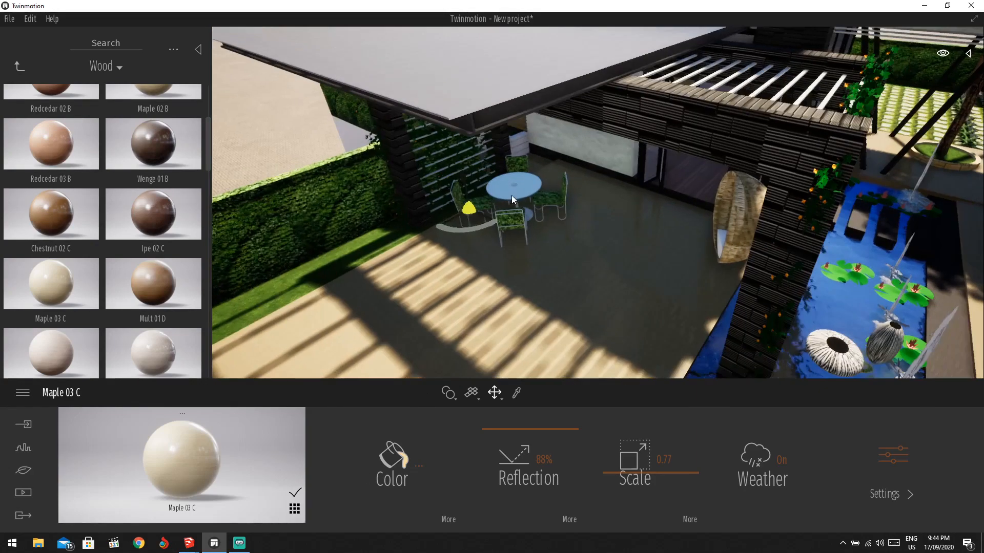
{"action": "middle_click_drag", "start_coordinate": [580, 180], "coordinate": [543, 184], "text": "shift"}
{"action": "scroll", "coordinate": [544, 183], "scroll_direction": "up", "scroll_amount": 2}
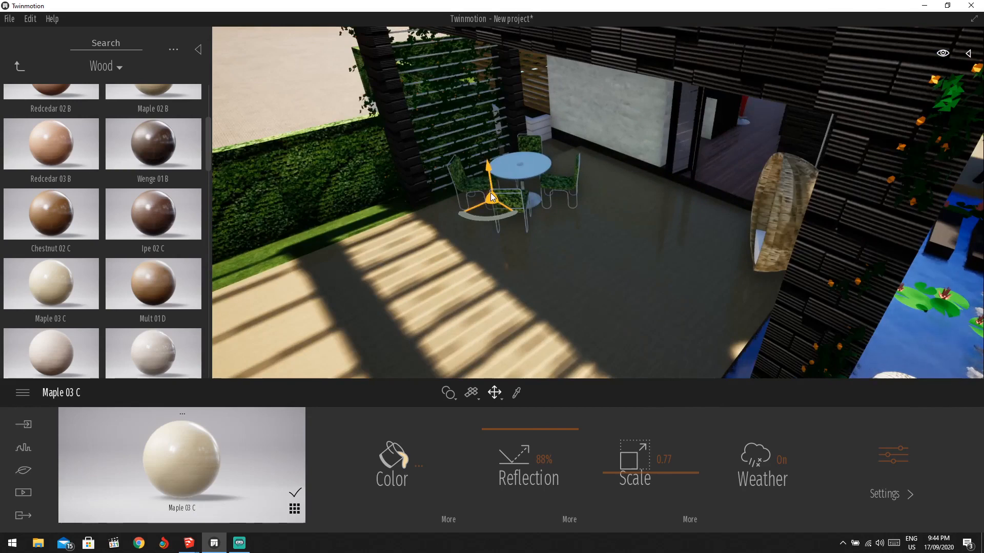
{"action": "scroll", "coordinate": [528, 177], "scroll_direction": "up", "scroll_amount": 5}
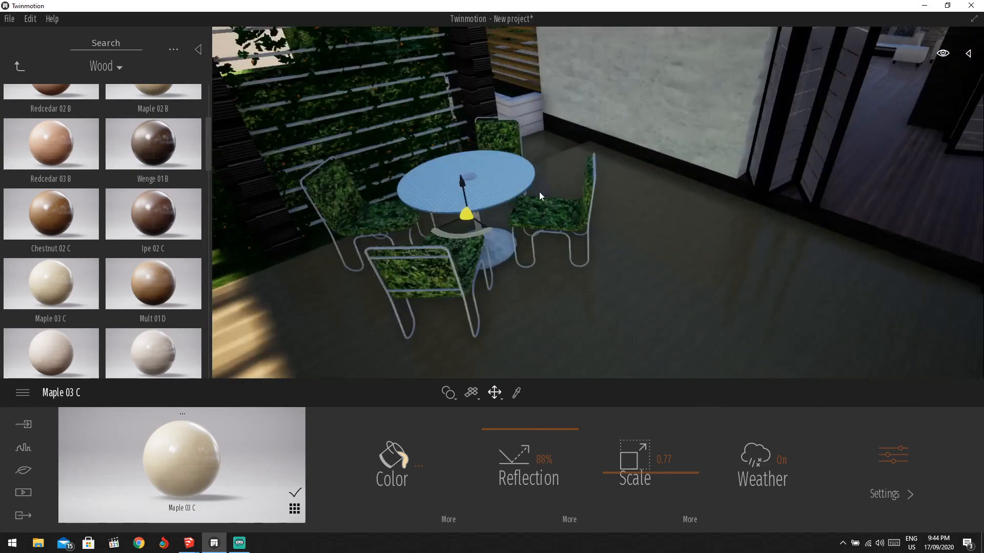
{"action": "scroll", "coordinate": [539, 196], "scroll_direction": "down", "scroll_amount": 2}
{"action": "mouse_move", "coordinate": [195, 548]}
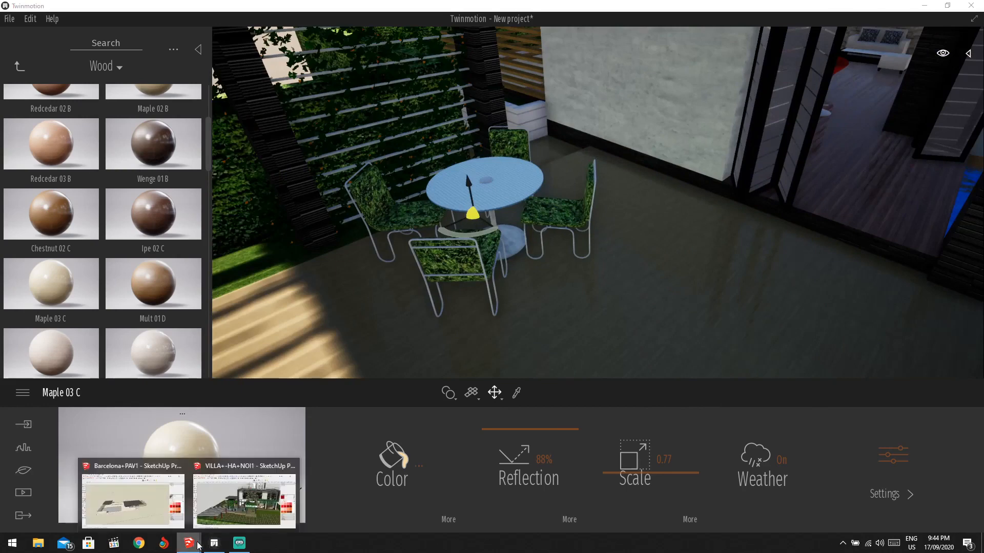
{"action": "left_click", "coordinate": [285, 479]}
{"action": "scroll", "coordinate": [415, 343], "scroll_direction": "up", "scroll_amount": 5}
Orbit above the building, delete the whole patio furniture group, then undo that deletion.
{"action": "middle_click_drag", "start_coordinate": [415, 345], "coordinate": [369, 265]}
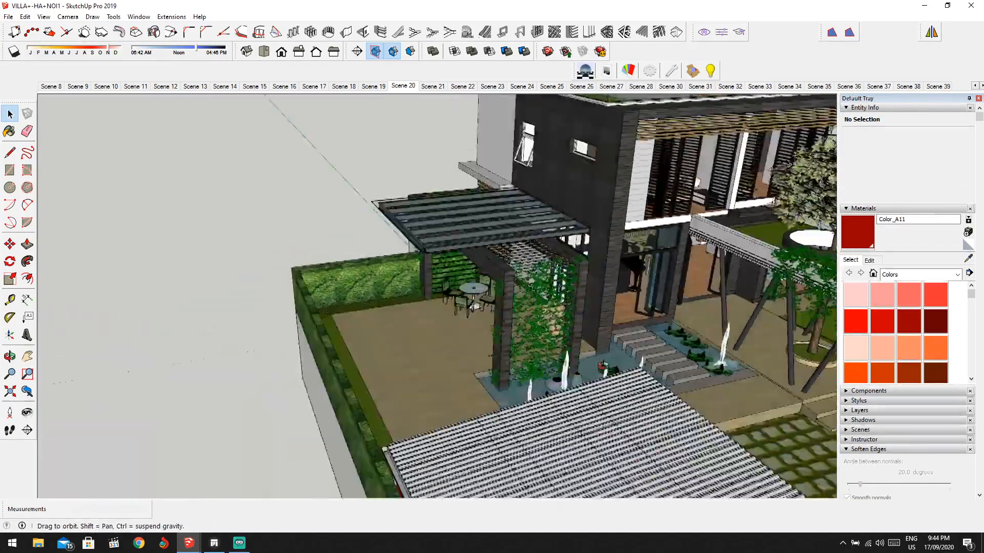
{"action": "scroll", "coordinate": [369, 266], "scroll_direction": "up", "scroll_amount": 6}
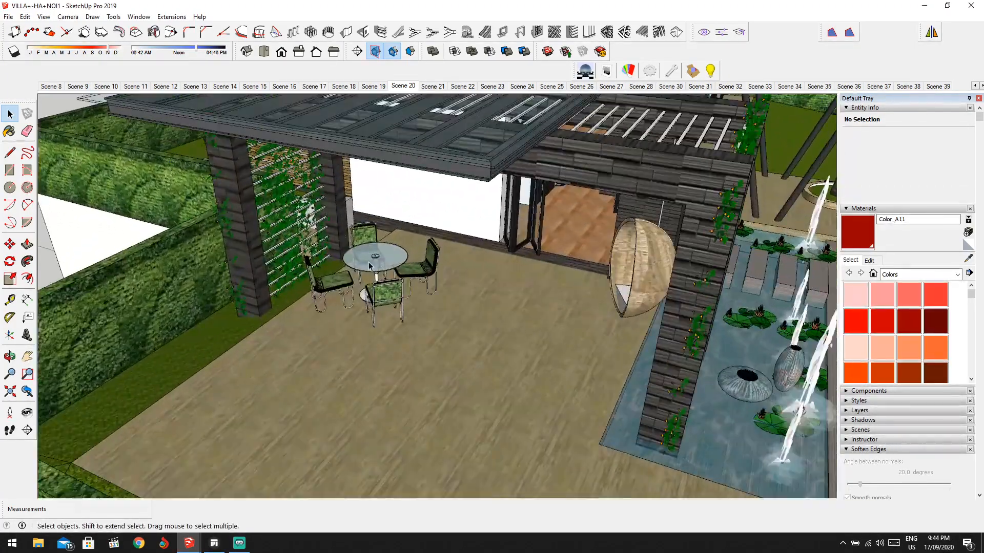
{"action": "left_click", "coordinate": [369, 265]}
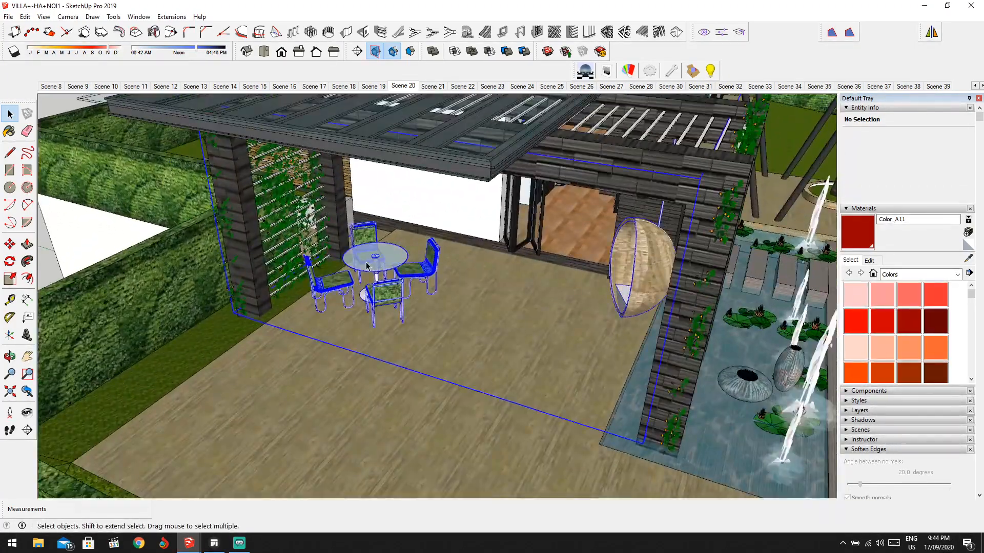
{"action": "key", "text": "Delete"}
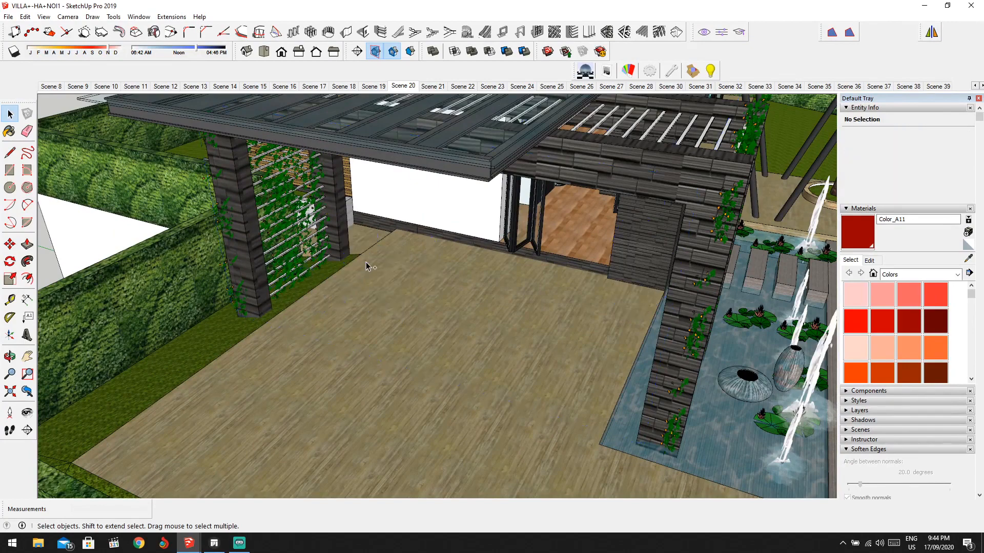
{"action": "key", "text": "ctrl+z"}
Inside the furniture group, delete only the table-and-chairs group, exit editing and return to Twinmotion.
{"action": "double_click", "coordinate": [358, 256]}
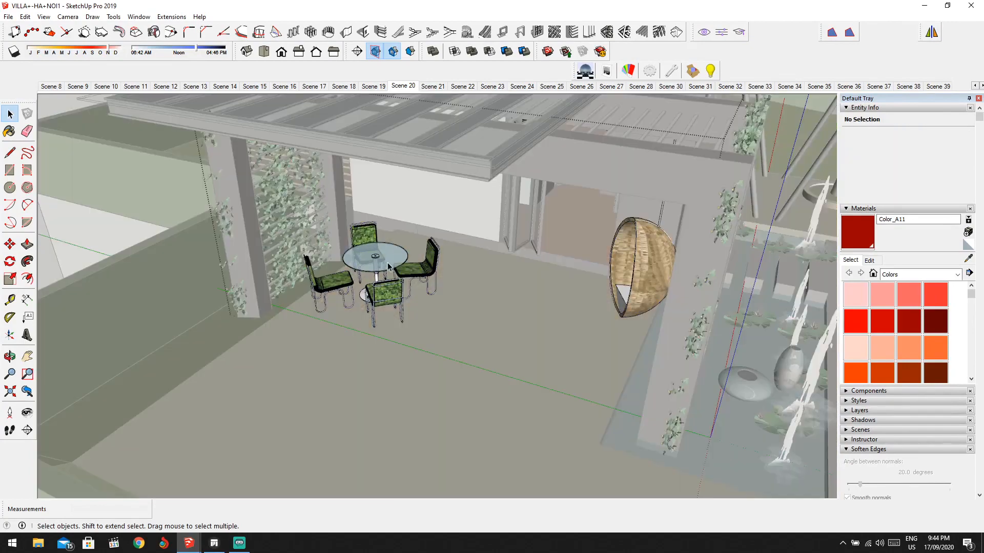
{"action": "left_click", "coordinate": [390, 264]}
{"action": "key", "text": "Delete"}
{"action": "key", "text": "Escape"}
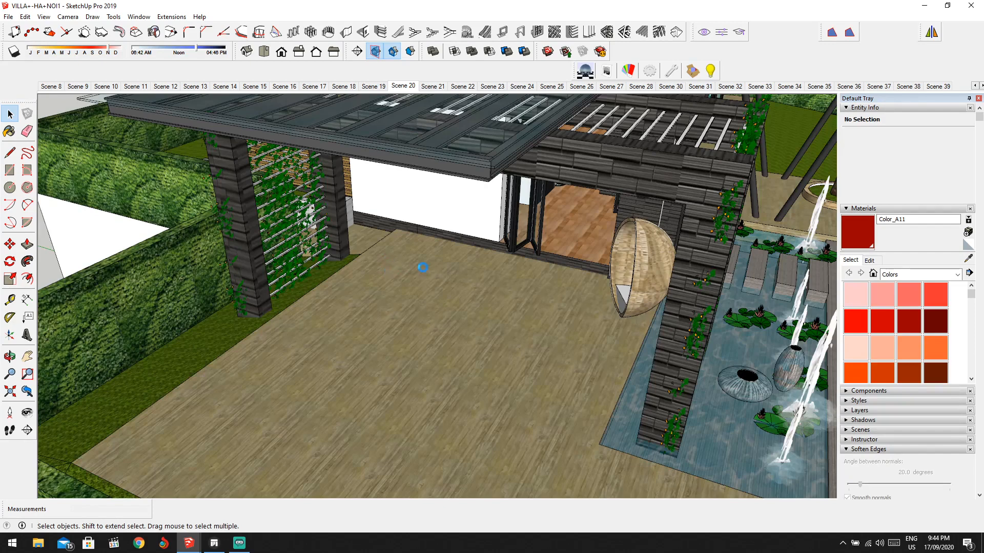
{"action": "left_click", "coordinate": [214, 543]}
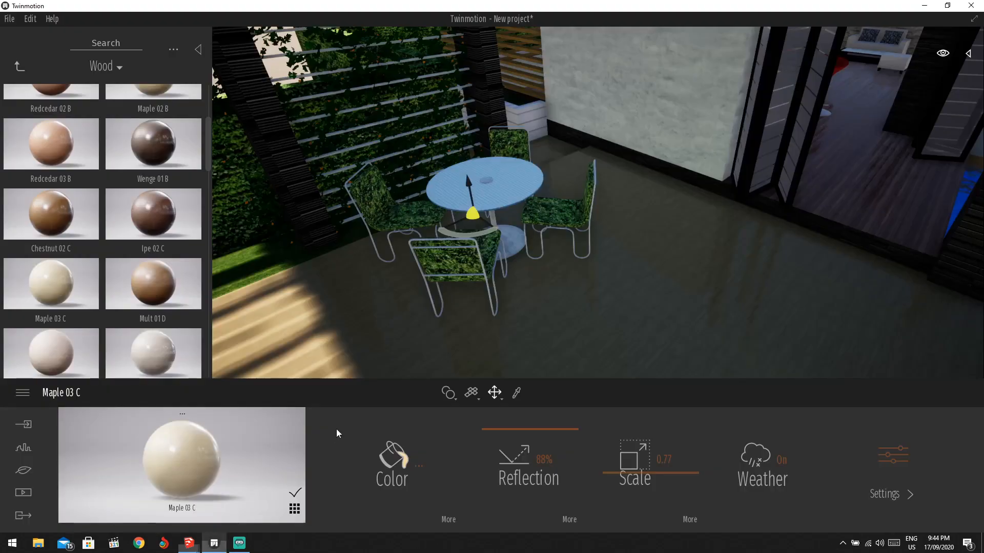
Re-sync the VILLA+-HA+NOI1 SketchUp model from the Import section.
{"action": "left_click", "coordinate": [23, 424]}
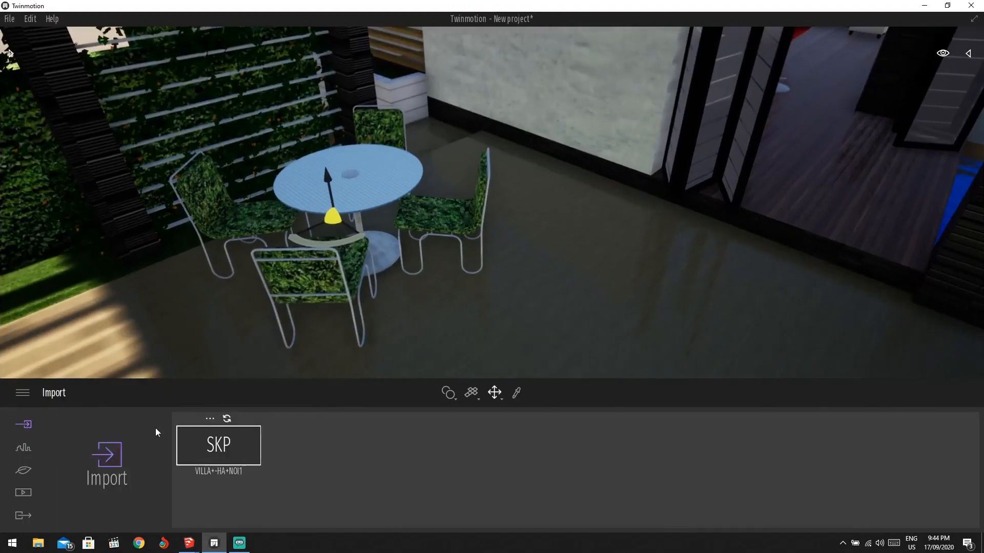
{"action": "left_click", "coordinate": [227, 419]}
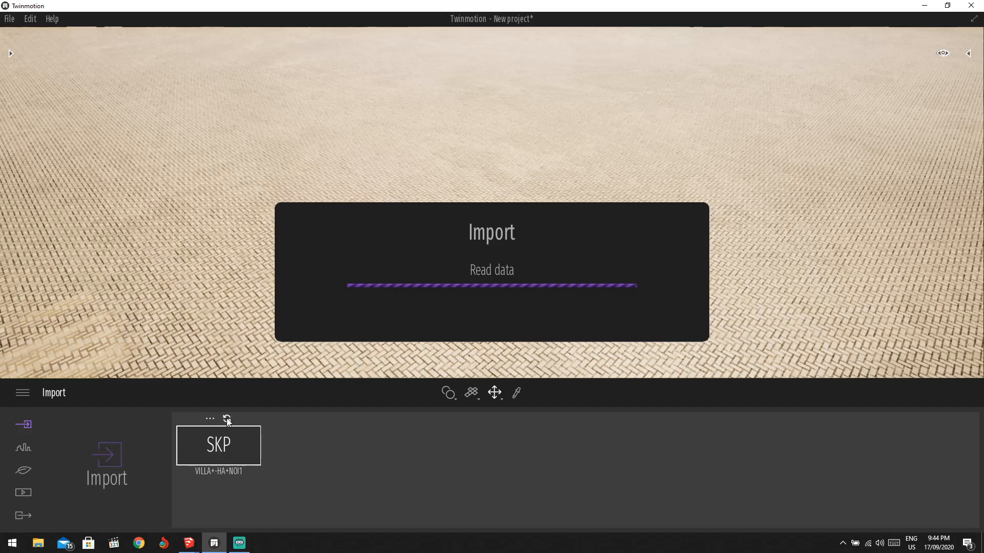
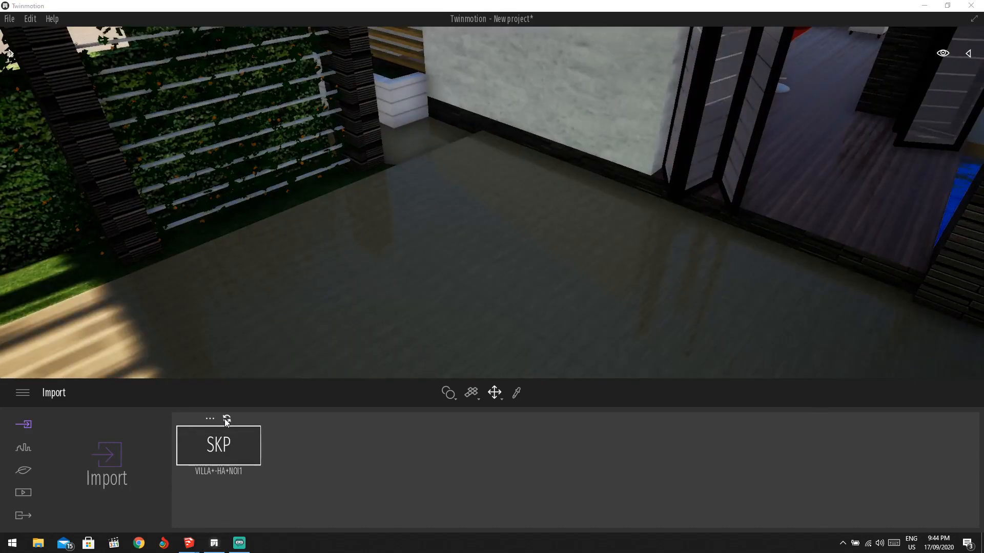
Swing the view to the sunlit terrace and show the asset library at Wood materials.
{"action": "scroll", "coordinate": [510, 233], "scroll_direction": "up", "scroll_amount": 2}
{"action": "scroll", "coordinate": [427, 266], "scroll_direction": "down", "scroll_amount": 5}
{"action": "middle_click_drag", "start_coordinate": [427, 266], "coordinate": [423, 200]}
{"action": "scroll", "coordinate": [422, 200], "scroll_direction": "up", "scroll_amount": 3}
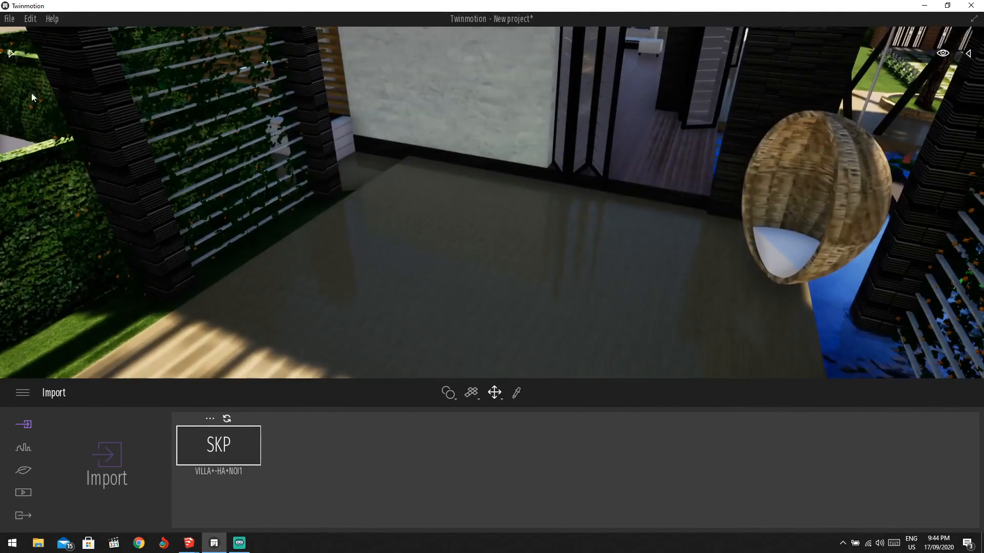
{"action": "left_click", "coordinate": [10, 54]}
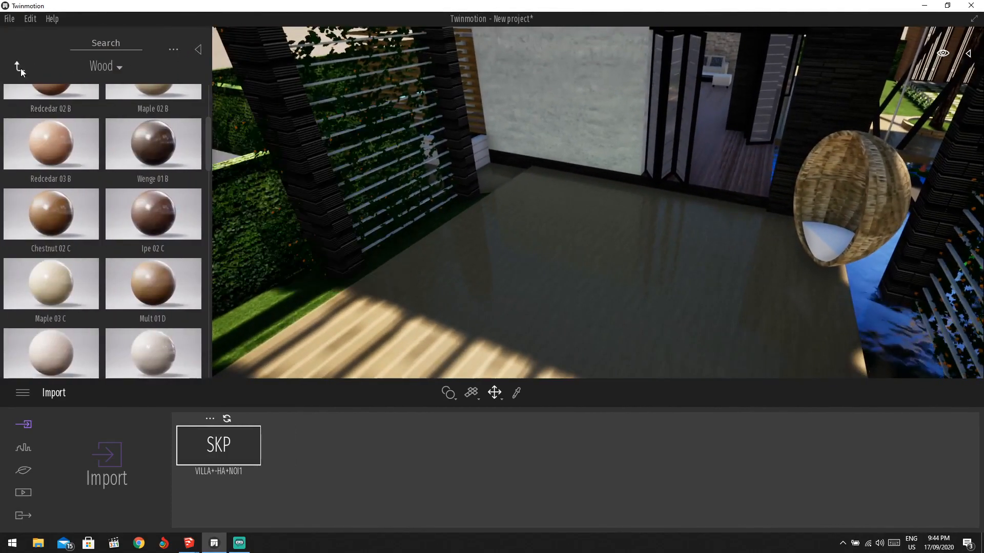
Browse the library to the Furnitures > Home > Livingroom > Chairs collection.
{"action": "left_click", "coordinate": [19, 67]}
{"action": "scroll", "coordinate": [72, 250], "scroll_direction": "down", "scroll_amount": 3}
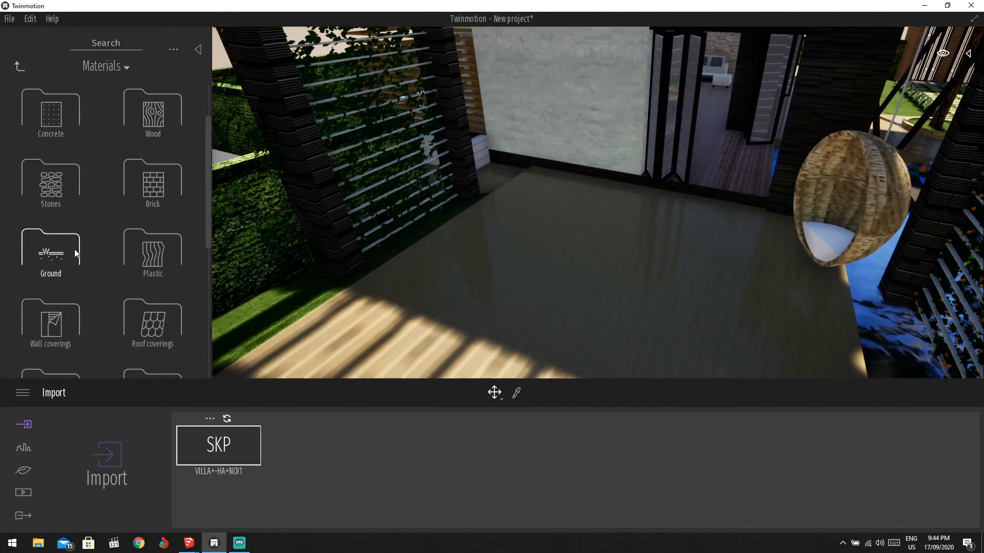
{"action": "left_click", "coordinate": [20, 67]}
{"action": "left_click", "coordinate": [67, 197]}
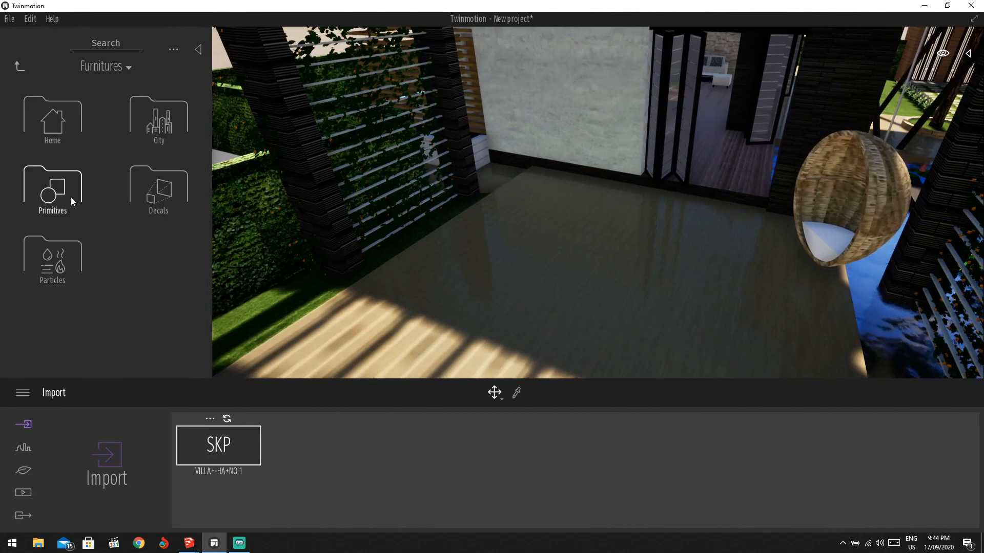
{"action": "left_click", "coordinate": [71, 133]}
{"action": "left_click", "coordinate": [68, 135]}
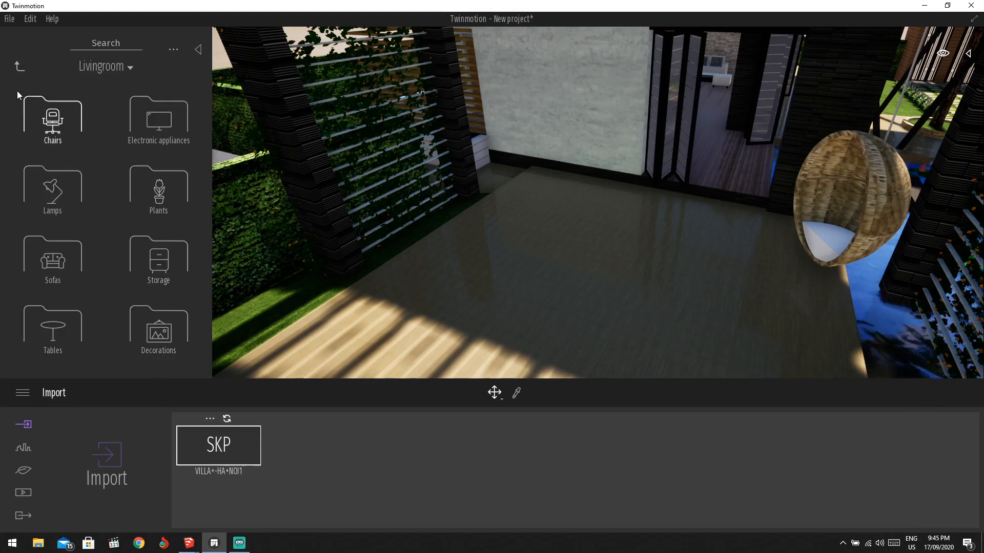
{"action": "left_click", "coordinate": [19, 68]}
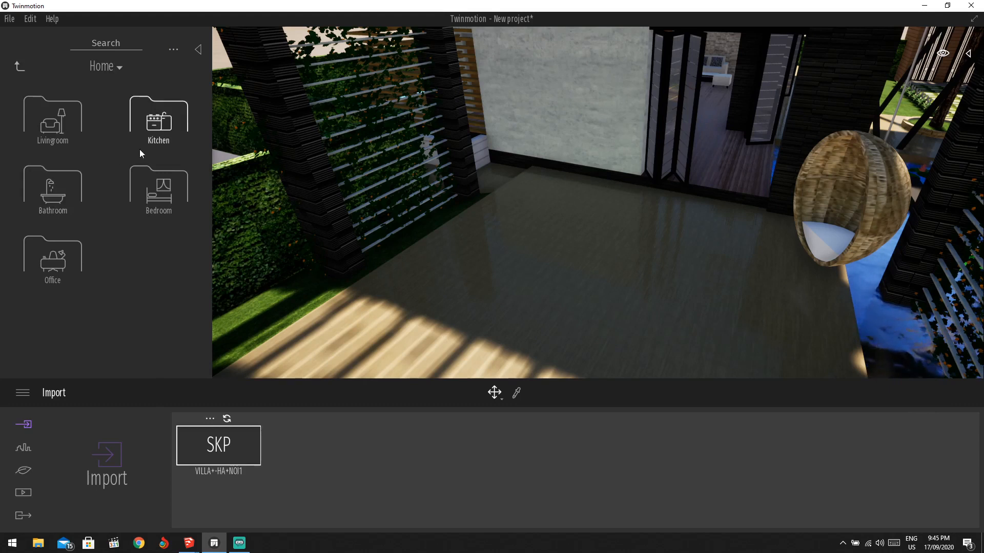
{"action": "left_click", "coordinate": [56, 135]}
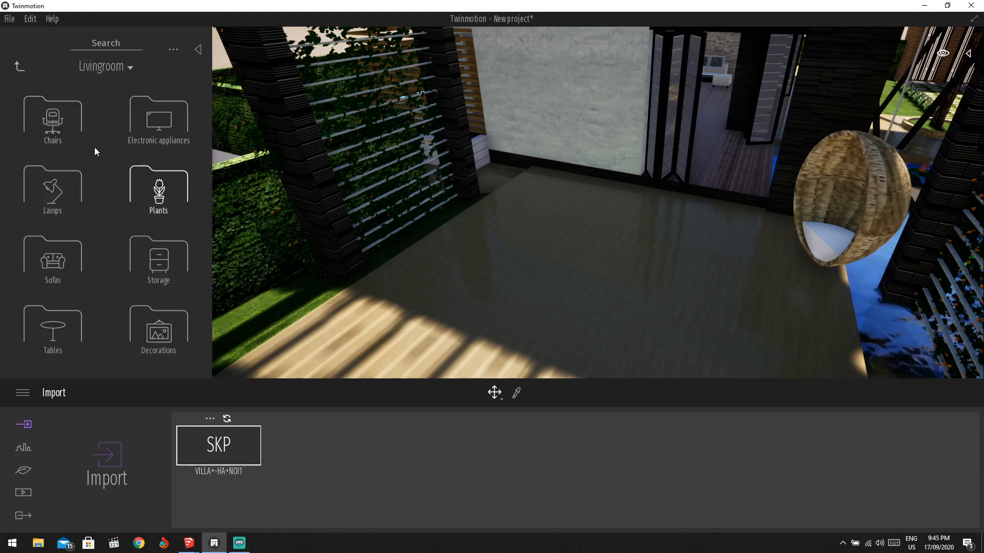
{"action": "left_click", "coordinate": [56, 134]}
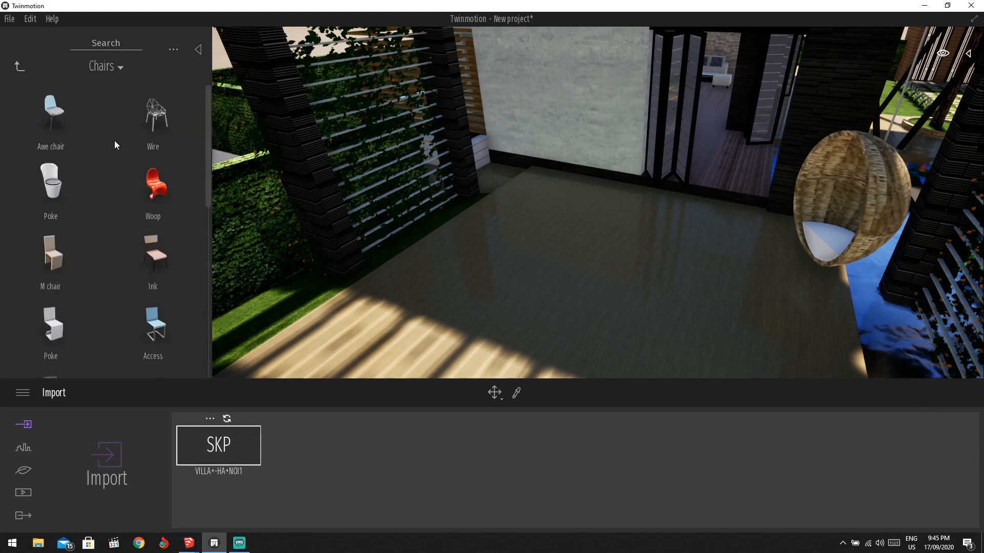
Place Awe chairs on the terrace floor and rotate each to a different angle.
{"action": "left_click_drag", "start_coordinate": [53, 113], "coordinate": [517, 284]}
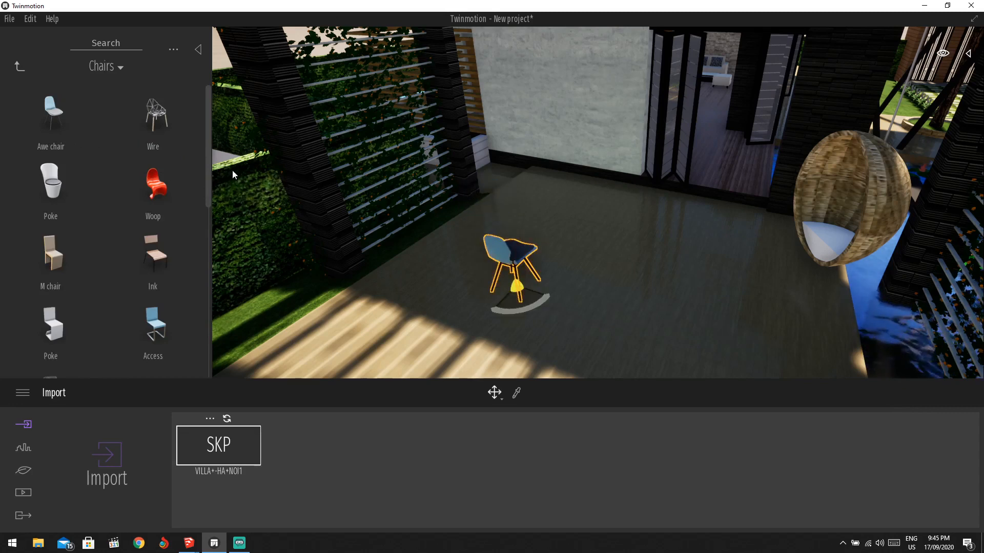
{"action": "left_click_drag", "start_coordinate": [65, 121], "coordinate": [445, 224]}
{"action": "left_click_drag", "start_coordinate": [501, 243], "coordinate": [474, 247]}
{"action": "left_click", "coordinate": [523, 250]}
{"action": "scroll", "coordinate": [535, 239], "scroll_direction": "up", "scroll_amount": 3}
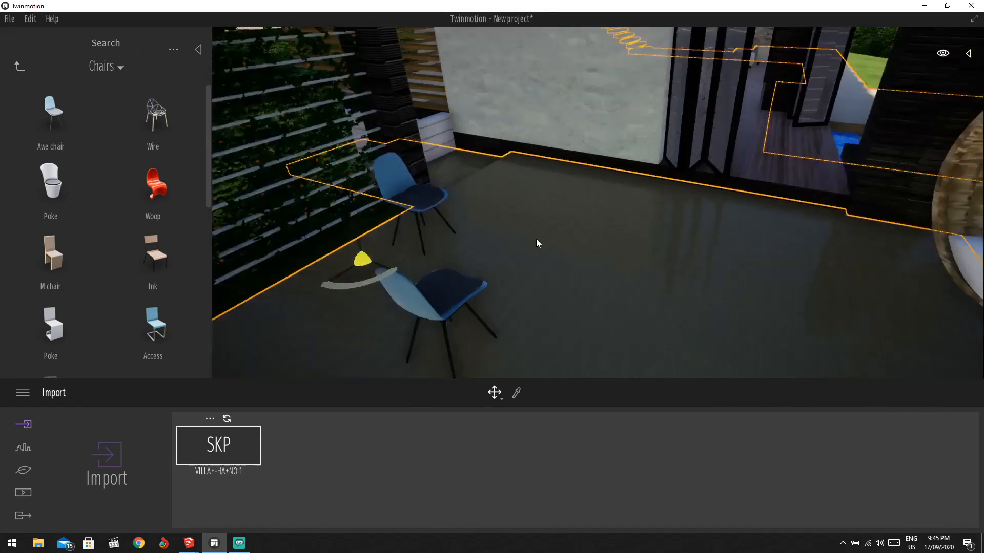
{"action": "left_click", "coordinate": [364, 234]}
{"action": "left_click_drag", "start_coordinate": [31, 174], "coordinate": [562, 270]}
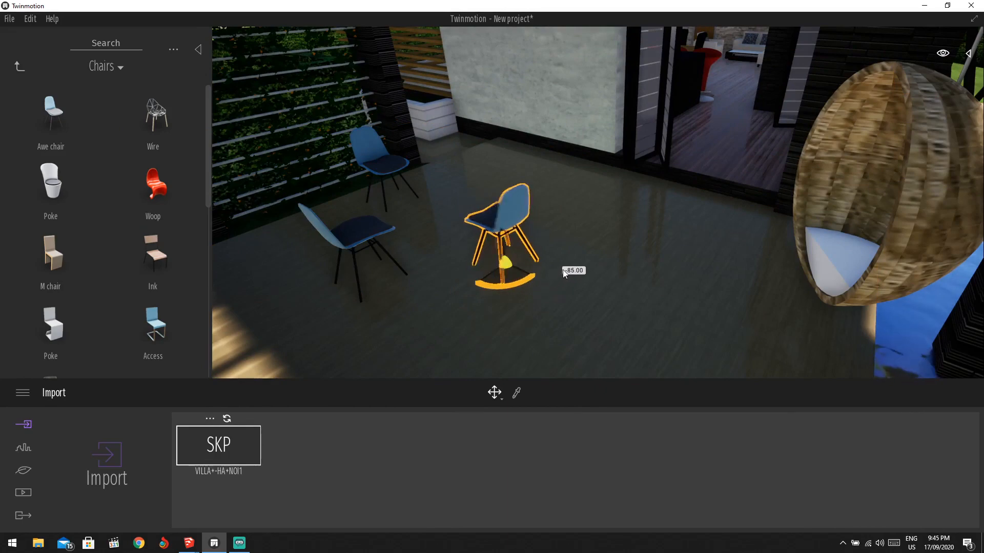
{"action": "left_click_drag", "start_coordinate": [92, 126], "coordinate": [466, 198]}
{"action": "right_click_drag", "start_coordinate": [467, 197], "coordinate": [519, 185]}
{"action": "mouse_move", "coordinate": [518, 185]}
{"action": "left_mouse_down"}
{"action": "mouse_move", "coordinate": [522, 193]}
{"action": "mouse_move", "coordinate": [505, 197]}
{"action": "mouse_move", "coordinate": [417, 174]}
{"action": "mouse_move", "coordinate": [525, 190]}
{"action": "mouse_move", "coordinate": [477, 199]}
{"action": "mouse_move", "coordinate": [487, 183]}
{"action": "mouse_move", "coordinate": [501, 184]}
{"action": "left_mouse_up"}
Shift and turn the front and right chairs back to arrange the four.
{"action": "left_click", "coordinate": [486, 261]}
{"action": "left_click_drag", "start_coordinate": [486, 278], "coordinate": [474, 256]}
{"action": "left_click", "coordinate": [590, 243]}
{"action": "left_click", "coordinate": [586, 221]}
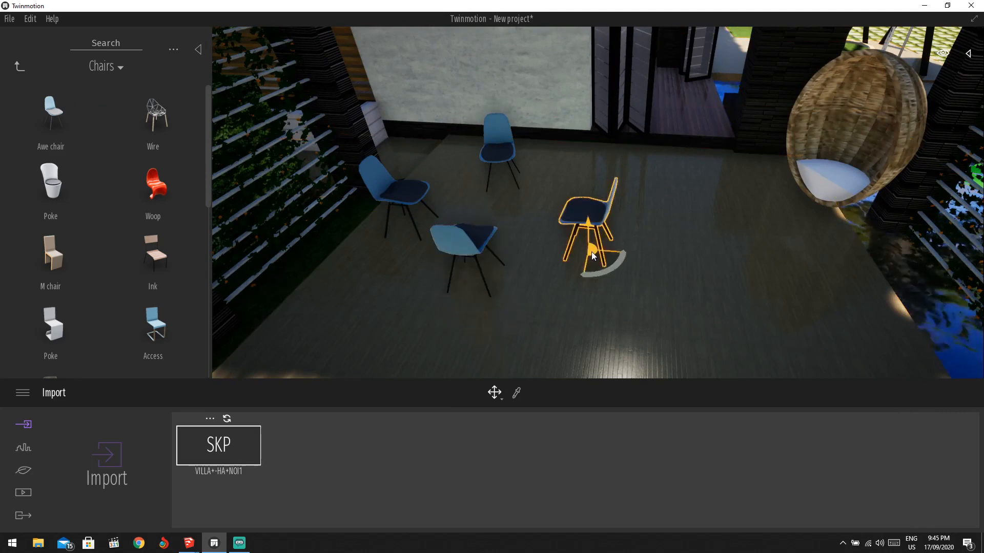
{"action": "left_click_drag", "start_coordinate": [587, 220], "coordinate": [569, 203]}
{"action": "scroll", "coordinate": [126, 267], "scroll_direction": "down", "scroll_amount": 3}
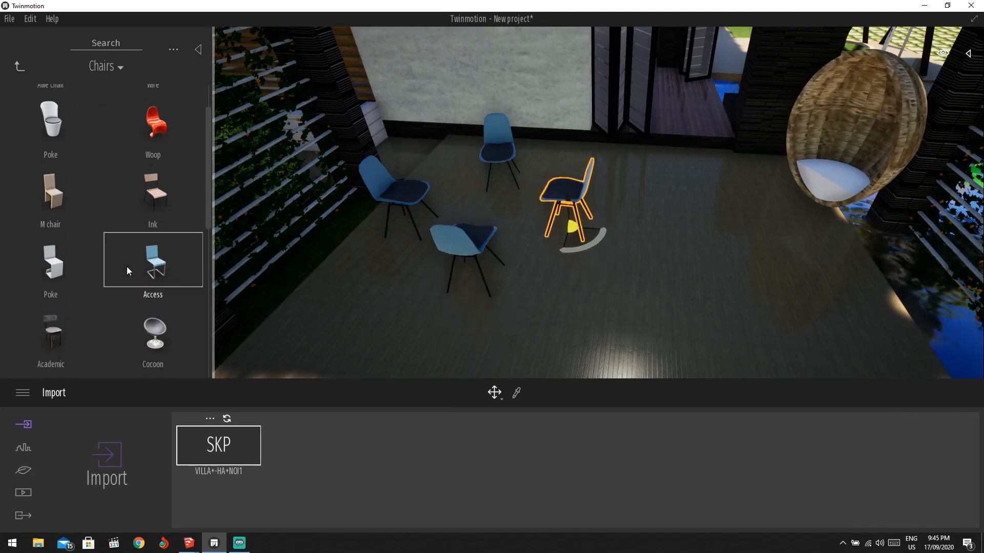
{"action": "scroll", "coordinate": [159, 311], "scroll_direction": "down", "scroll_amount": 6}
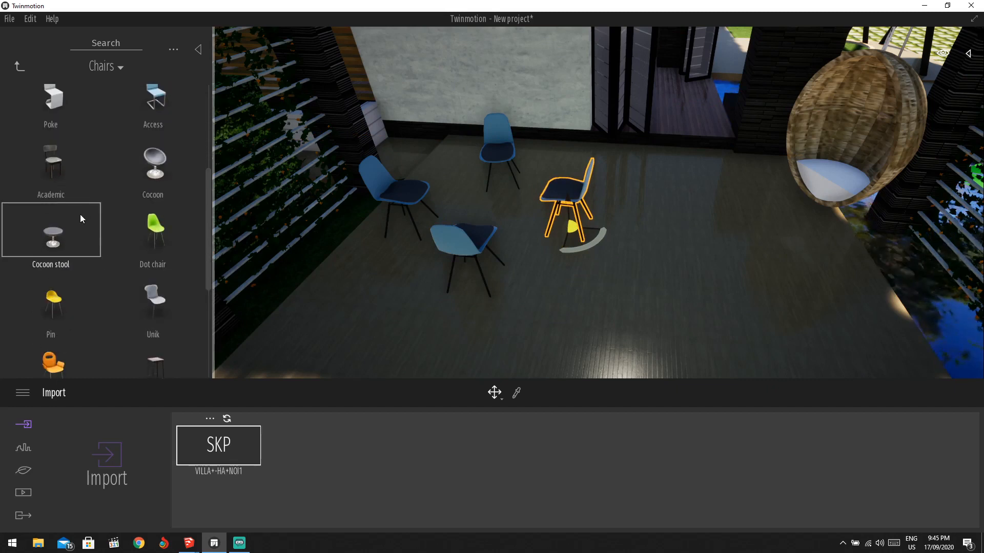
{"action": "scroll", "coordinate": [138, 318], "scroll_direction": "down", "scroll_amount": 4}
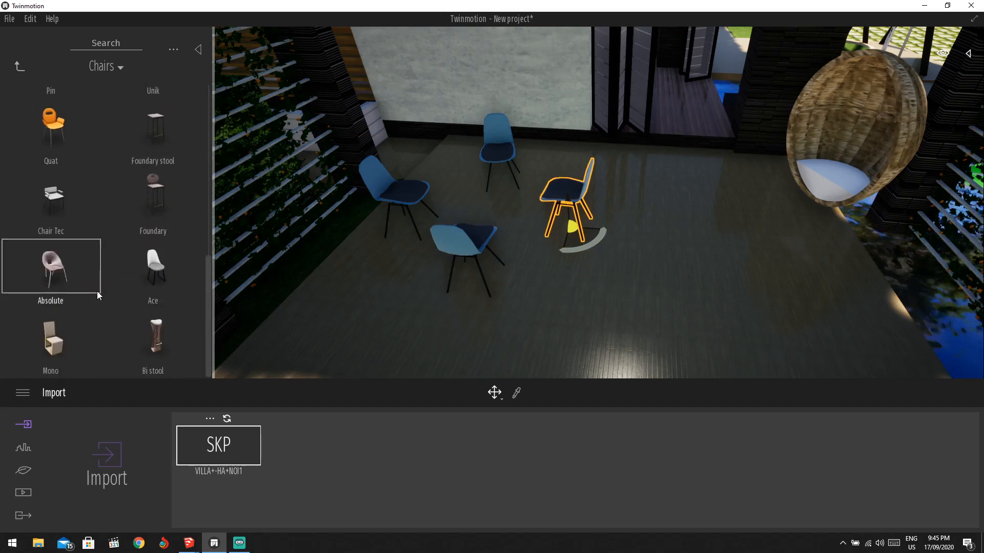
From Livingroom > Tables, drop the round Luxe and then the Zone table set beside the chairs.
{"action": "left_click", "coordinate": [19, 67]}
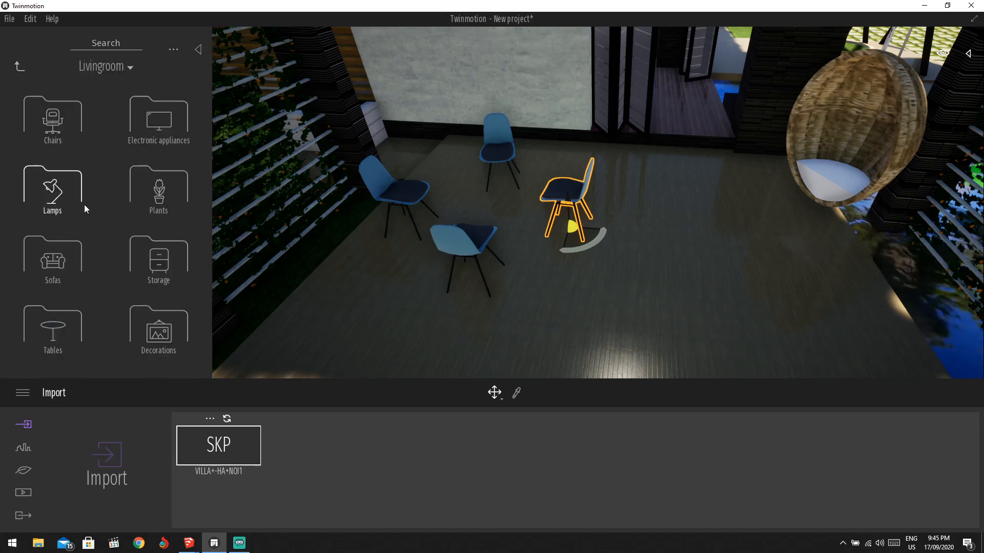
{"action": "left_click", "coordinate": [60, 341]}
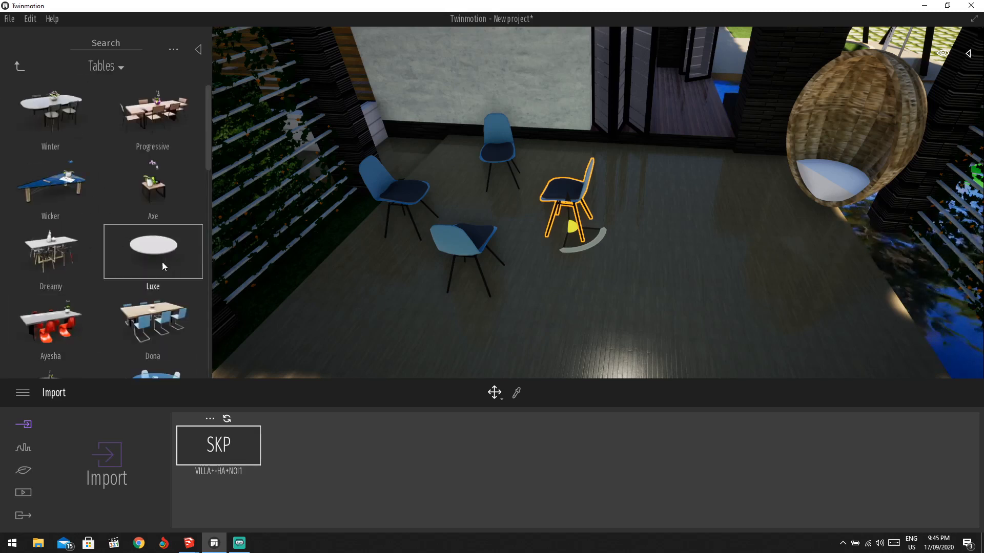
{"action": "left_click_drag", "start_coordinate": [428, 199], "coordinate": [110, 248]}
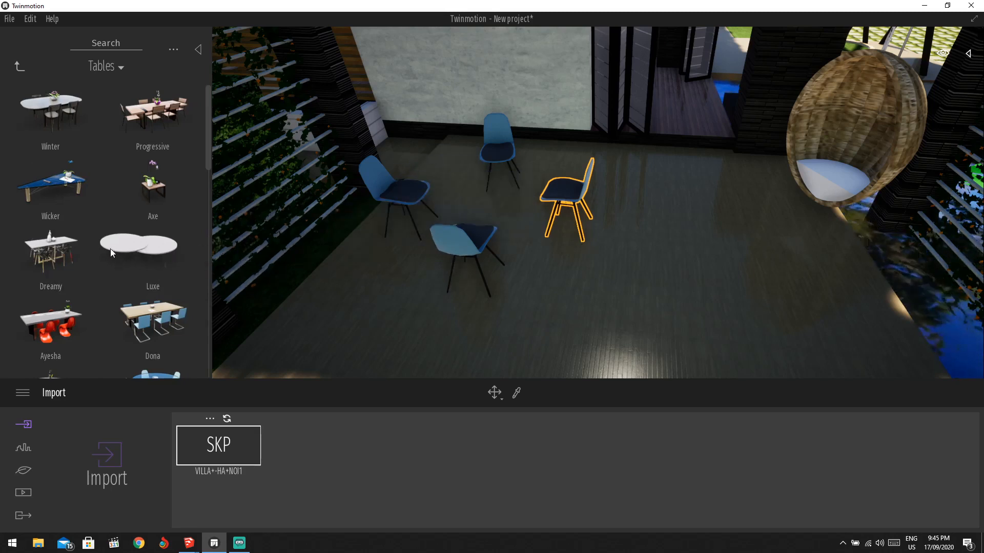
{"action": "scroll", "coordinate": [125, 205], "scroll_direction": "down", "scroll_amount": 1}
{"action": "scroll", "coordinate": [121, 215], "scroll_direction": "down", "scroll_amount": 2}
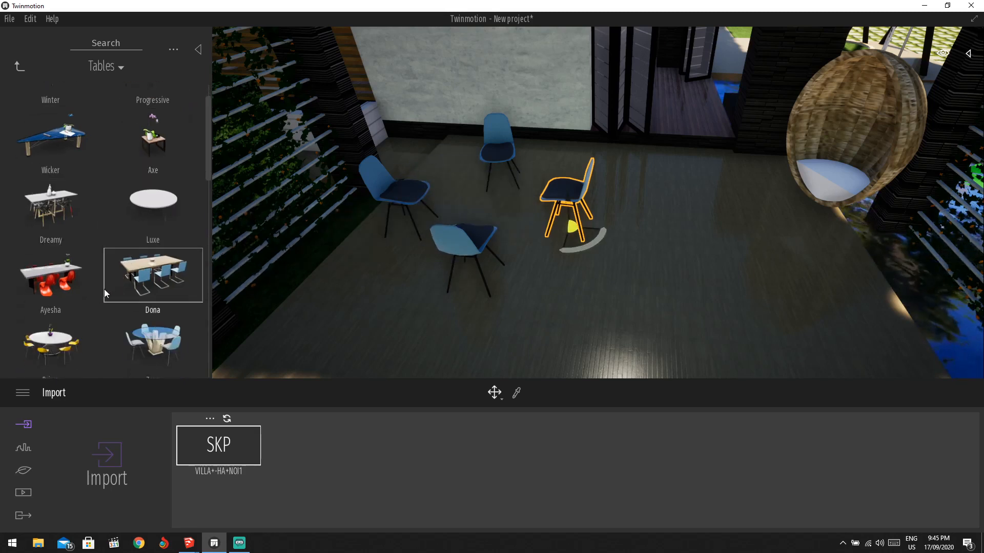
{"action": "left_click_drag", "start_coordinate": [162, 333], "coordinate": [123, 256]}
Delete the loose blue chairs around the new Zone table.
{"action": "scroll", "coordinate": [123, 256], "scroll_direction": "down", "scroll_amount": 8}
{"action": "left_click", "coordinate": [489, 233]}
{"action": "key", "text": "Delete"}
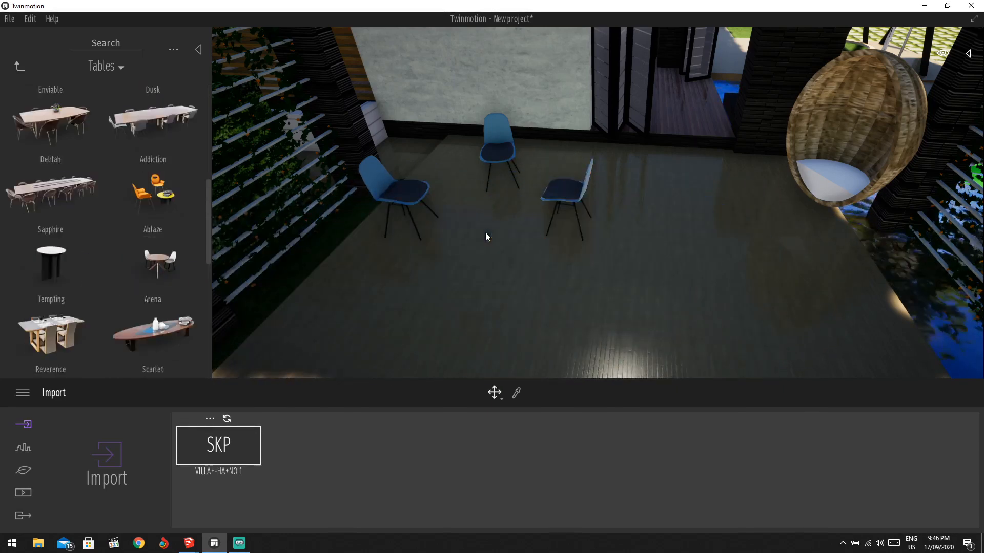
{"action": "left_click", "coordinate": [557, 192]}
{"action": "left_click_drag", "start_coordinate": [557, 192], "coordinate": [505, 161]}
{"action": "key", "text": "Delete"}
{"action": "left_click", "coordinate": [374, 179]}
{"action": "key", "text": "Delete"}
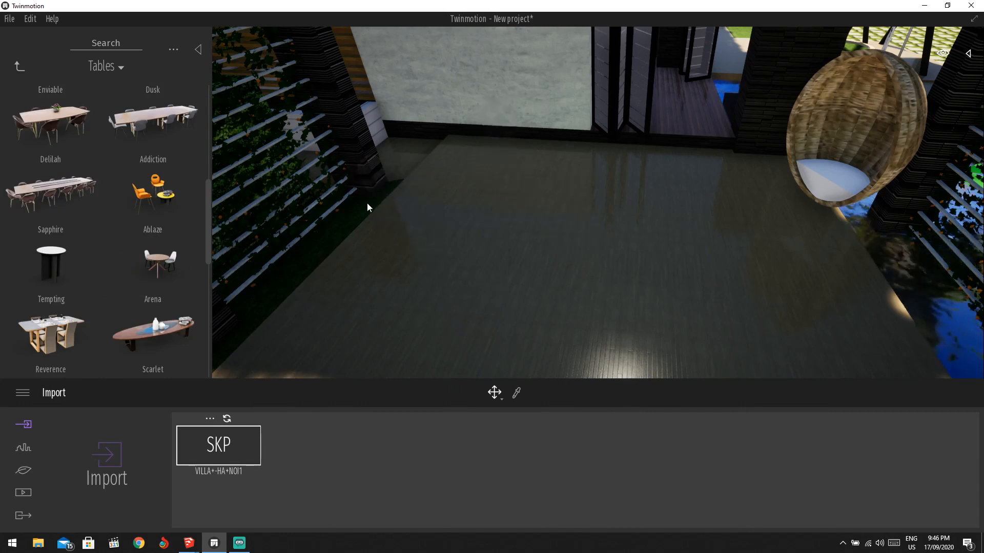
Zoom out and orbit the view around the villa terrace.
{"action": "scroll", "coordinate": [176, 198], "scroll_direction": "up", "scroll_amount": 1}
{"action": "scroll", "coordinate": [172, 195], "scroll_direction": "up", "scroll_amount": 1}
{"action": "scroll", "coordinate": [168, 206], "scroll_direction": "down", "scroll_amount": 4}
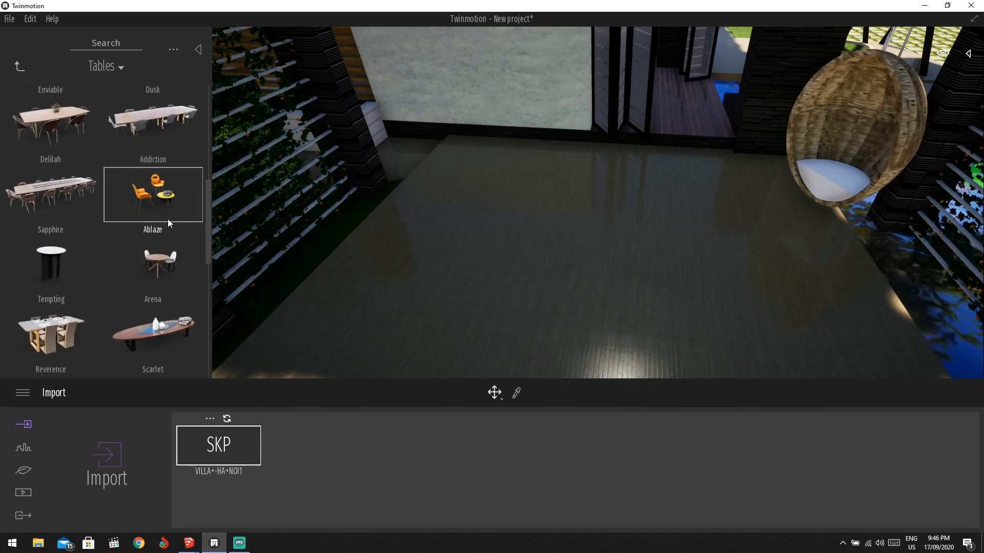
{"action": "scroll", "coordinate": [160, 225], "scroll_direction": "up", "scroll_amount": 2}
{"action": "scroll", "coordinate": [161, 190], "scroll_direction": "up", "scroll_amount": 3}
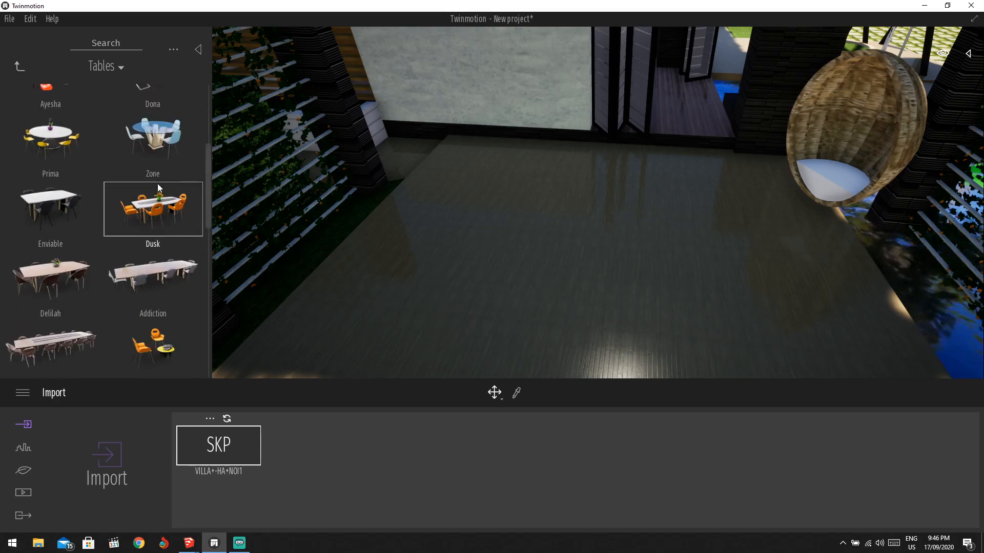
{"action": "left_click_drag", "start_coordinate": [153, 167], "coordinate": [504, 231]}
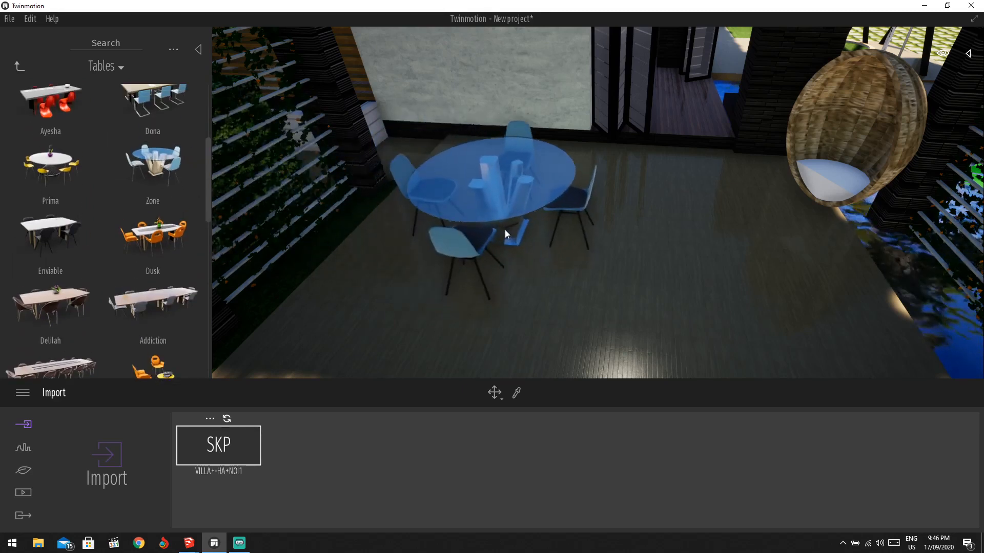
{"action": "scroll", "coordinate": [132, 174], "scroll_direction": "down", "scroll_amount": 3}
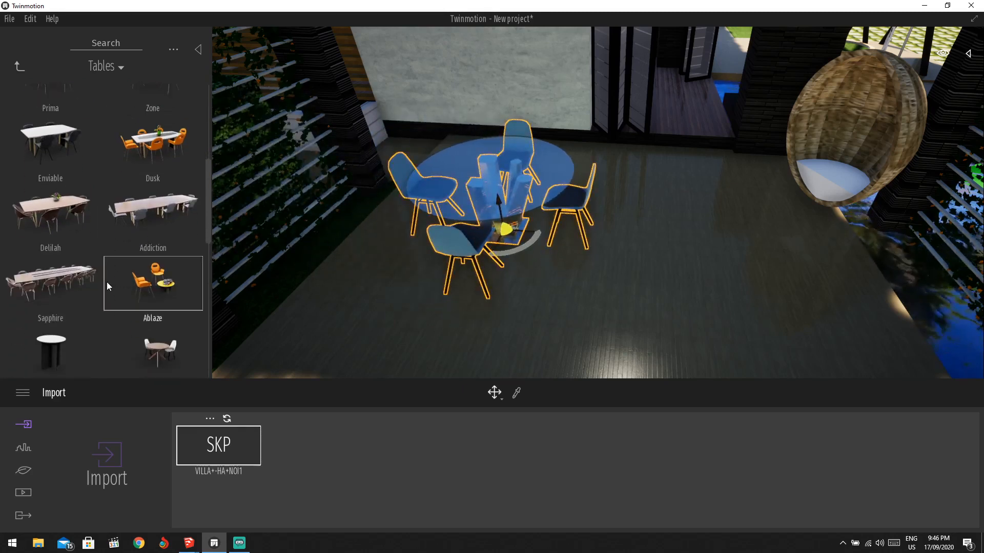
{"action": "scroll", "coordinate": [549, 236], "scroll_direction": "down", "scroll_amount": 5}
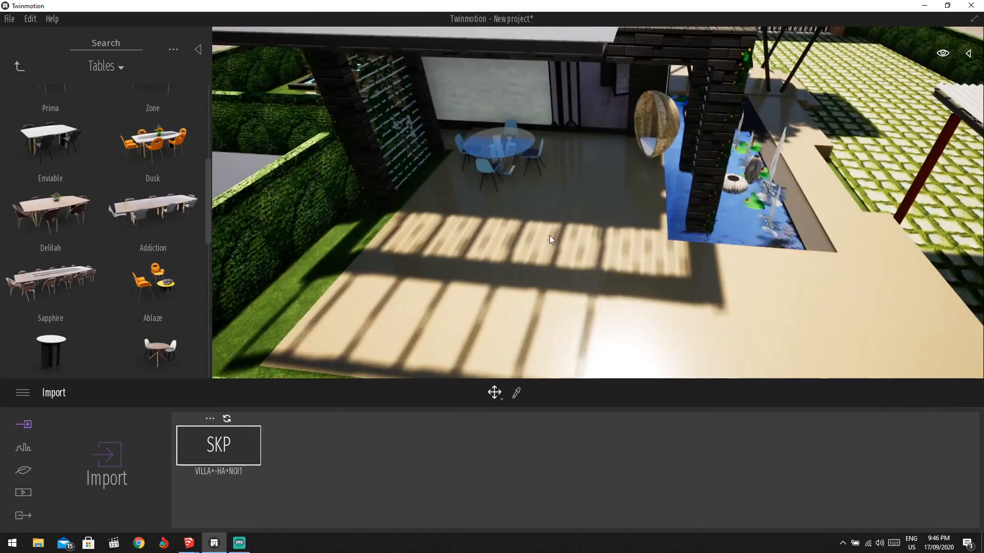
{"action": "right_click_drag", "start_coordinate": [551, 239], "coordinate": [658, 208]}
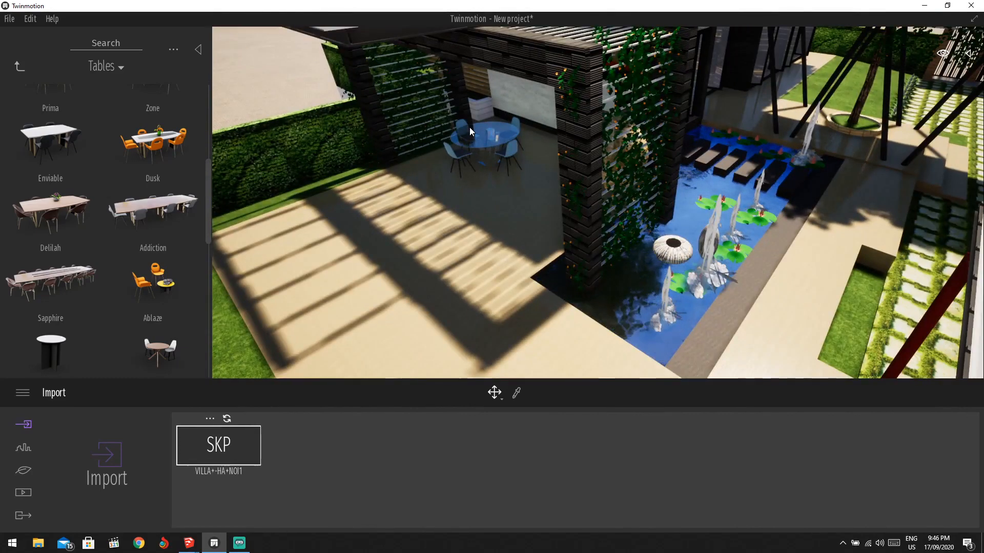
Frame the terrace hedge and browse the library to Materials > Ground > Nature.
{"action": "right_click_drag", "start_coordinate": [576, 139], "coordinate": [496, 182]}
{"action": "left_click", "coordinate": [555, 215]}
{"action": "right_click_drag", "start_coordinate": [539, 229], "coordinate": [582, 225]}
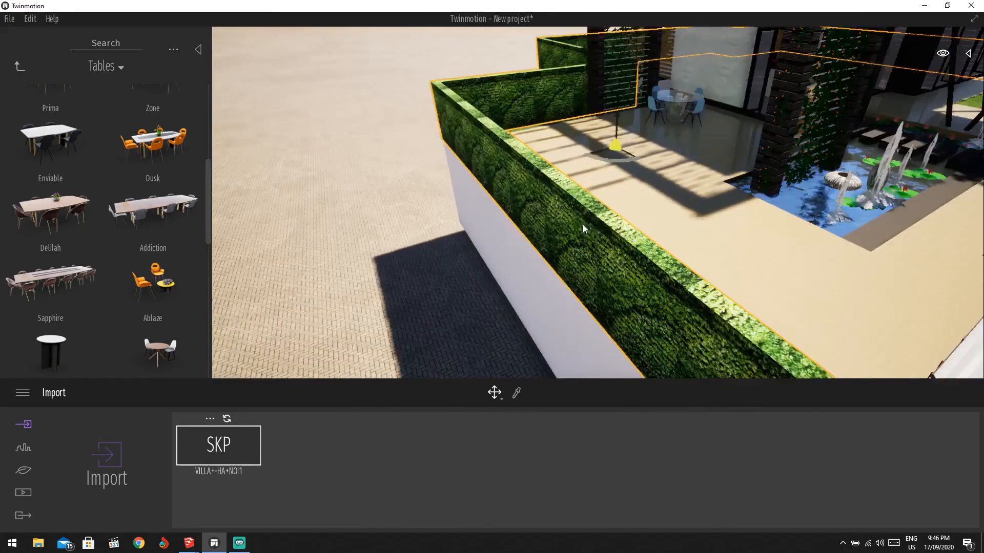
{"action": "left_click", "coordinate": [18, 67]}
{"action": "left_click", "coordinate": [14, 65]}
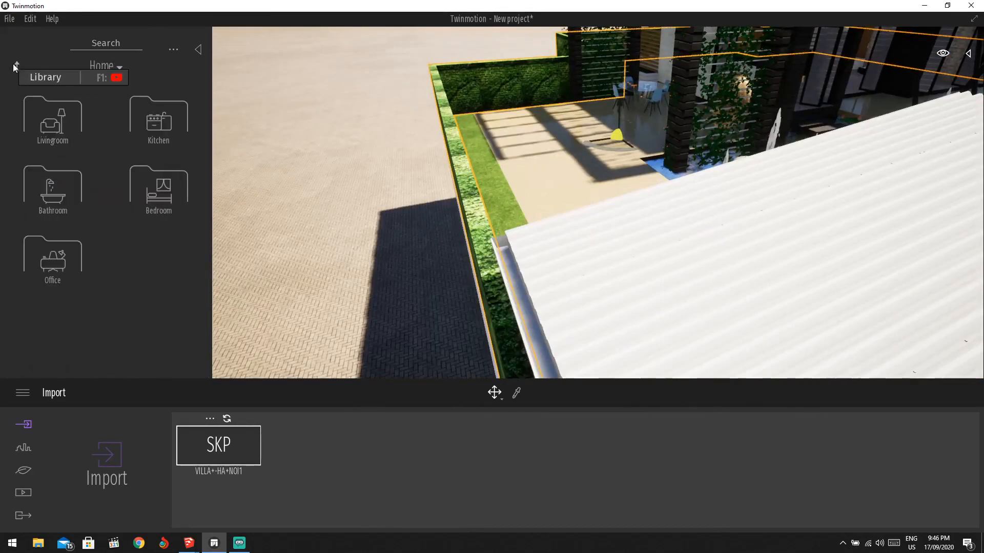
{"action": "left_click", "coordinate": [19, 68]}
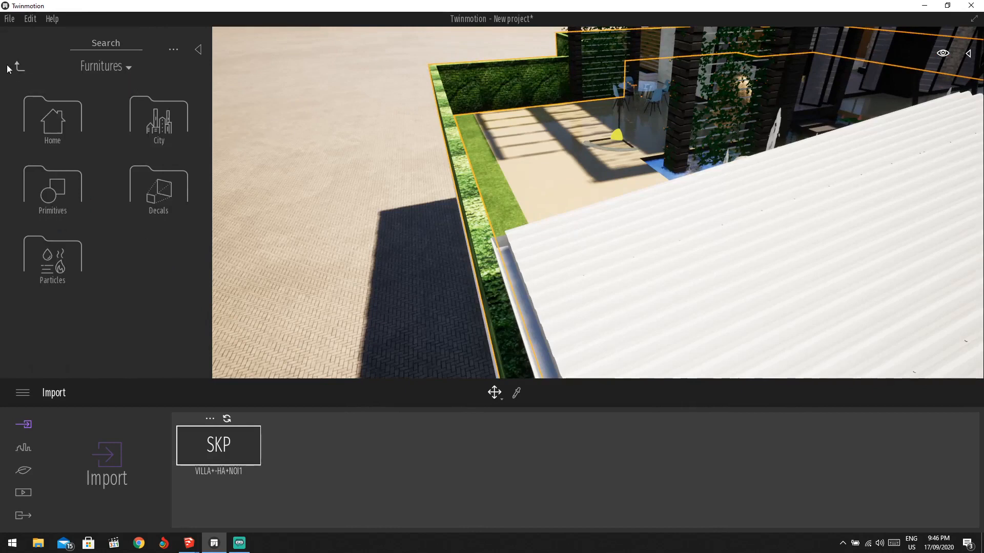
{"action": "left_click", "coordinate": [19, 67]}
{"action": "left_click", "coordinate": [52, 119]}
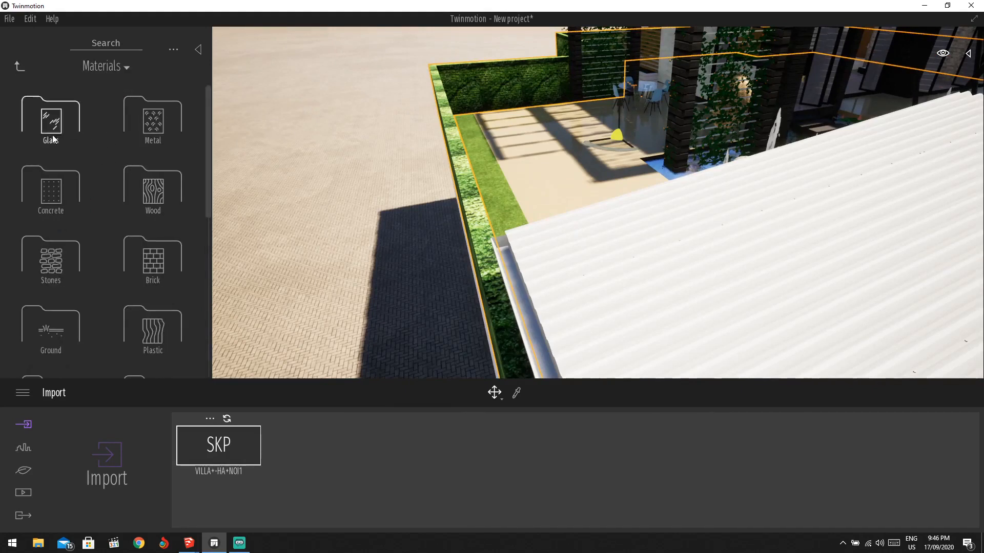
{"action": "scroll", "coordinate": [61, 250], "scroll_direction": "down", "scroll_amount": 2}
{"action": "left_click", "coordinate": [61, 249]}
{"action": "left_click", "coordinate": [49, 119]}
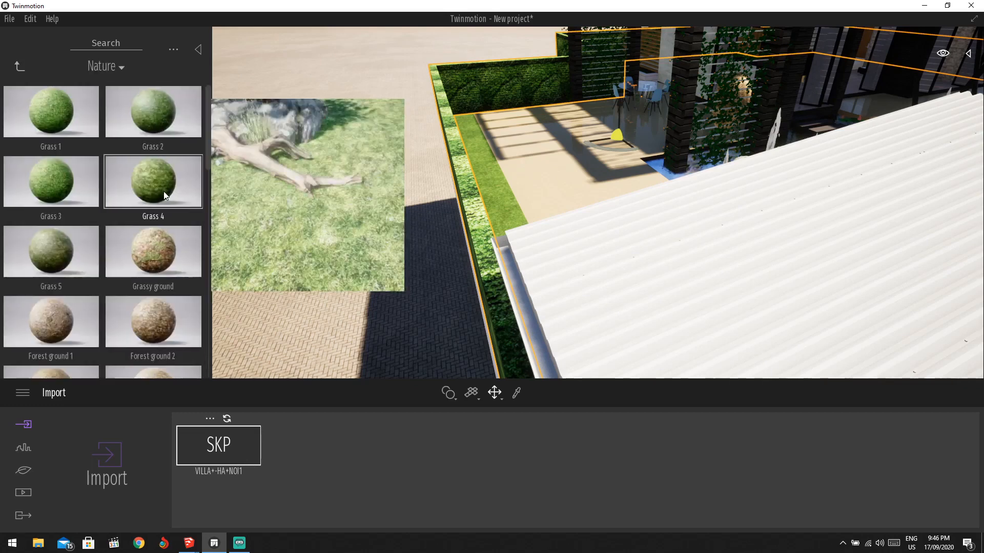
Apply the Grass 4 material to the hedge walls around the terrace.
{"action": "left_click_drag", "start_coordinate": [163, 194], "coordinate": [466, 191]}
{"action": "middle_click_drag", "start_coordinate": [466, 192], "coordinate": [464, 203], "text": "shift"}
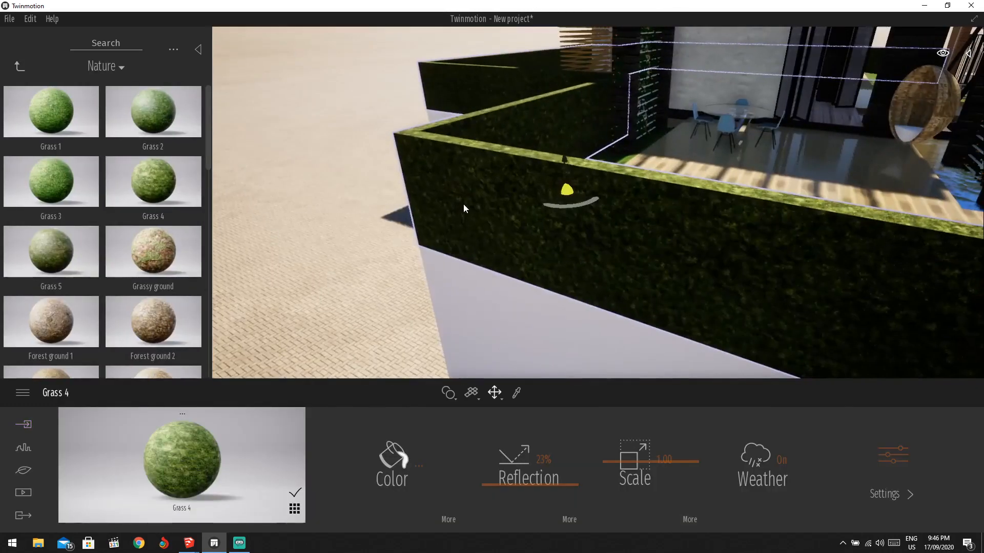
{"action": "scroll", "coordinate": [464, 204], "scroll_direction": "down", "scroll_amount": 2}
{"action": "left_click_drag", "start_coordinate": [182, 460], "coordinate": [649, 225]}
{"action": "scroll", "coordinate": [650, 225], "scroll_direction": "down", "scroll_amount": 3}
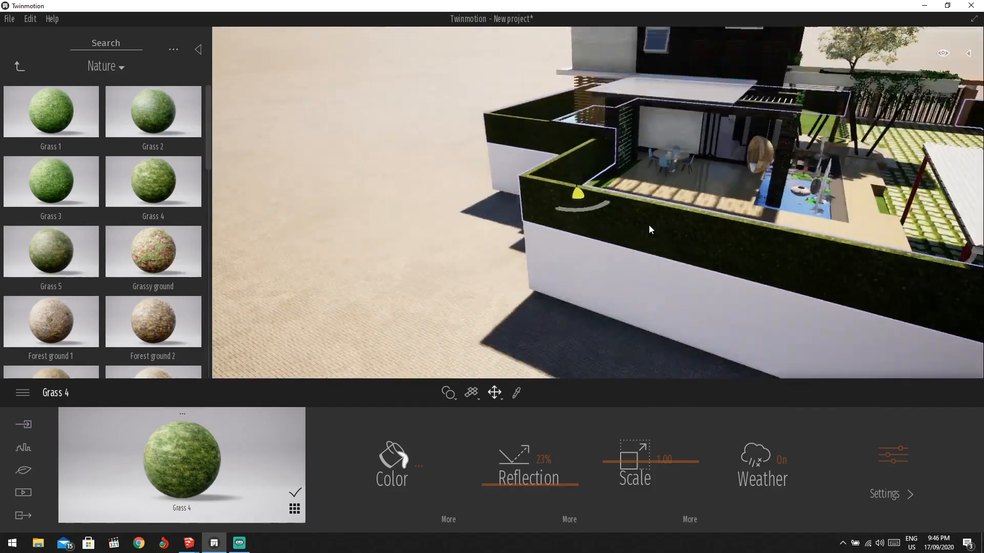
Orbit and zoom to view the carport and paved yard.
{"action": "middle_click_drag", "start_coordinate": [650, 225], "coordinate": [432, 186], "text": "shift"}
{"action": "scroll", "coordinate": [629, 181], "scroll_direction": "up", "scroll_amount": 2}
{"action": "scroll", "coordinate": [375, 118], "scroll_direction": "down", "scroll_amount": 3}
{"action": "scroll", "coordinate": [412, 139], "scroll_direction": "up", "scroll_amount": 4}
{"action": "scroll", "coordinate": [399, 177], "scroll_direction": "up", "scroll_amount": 3}
{"action": "scroll", "coordinate": [433, 187], "scroll_direction": "down", "scroll_amount": 3}
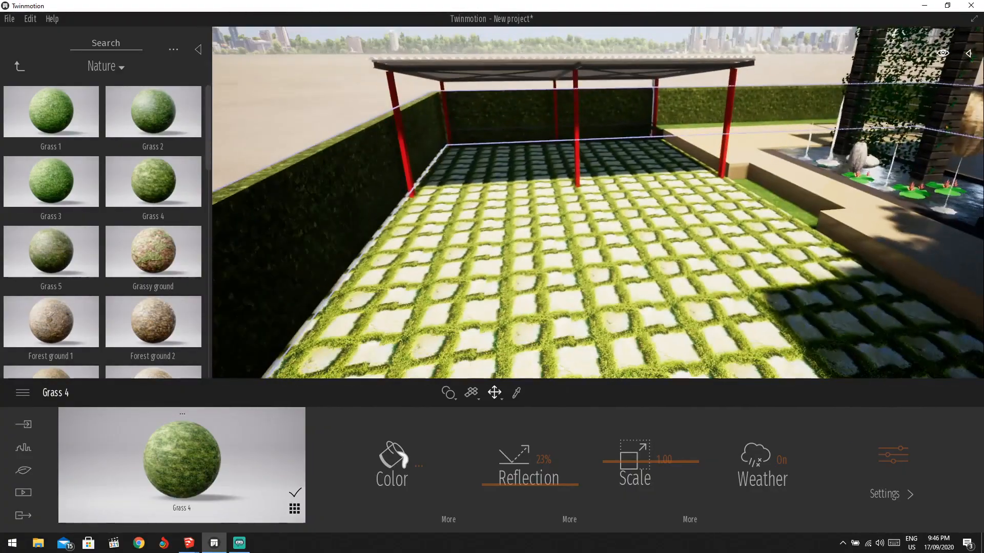
{"action": "scroll", "coordinate": [503, 137], "scroll_direction": "up", "scroll_amount": 5}
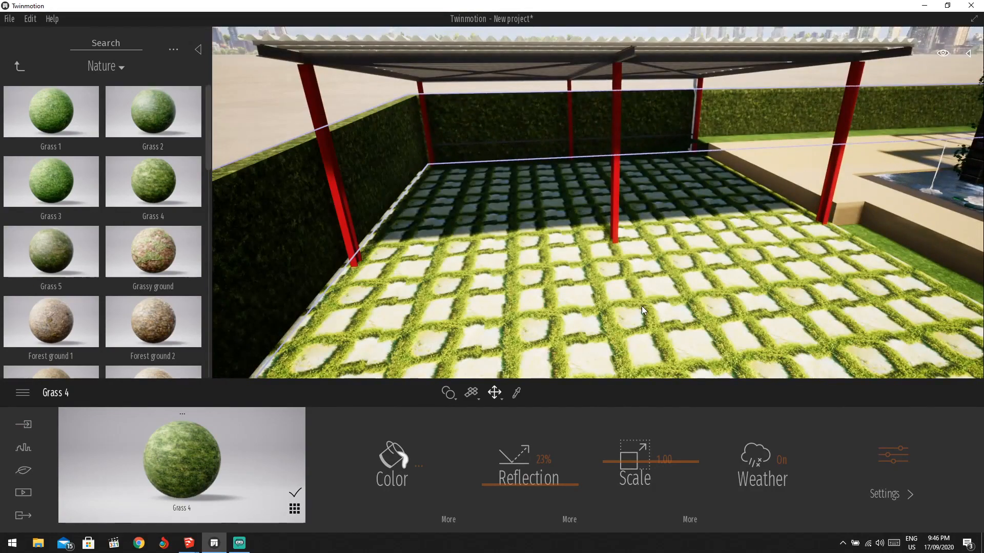
{"action": "left_click", "coordinate": [18, 66]}
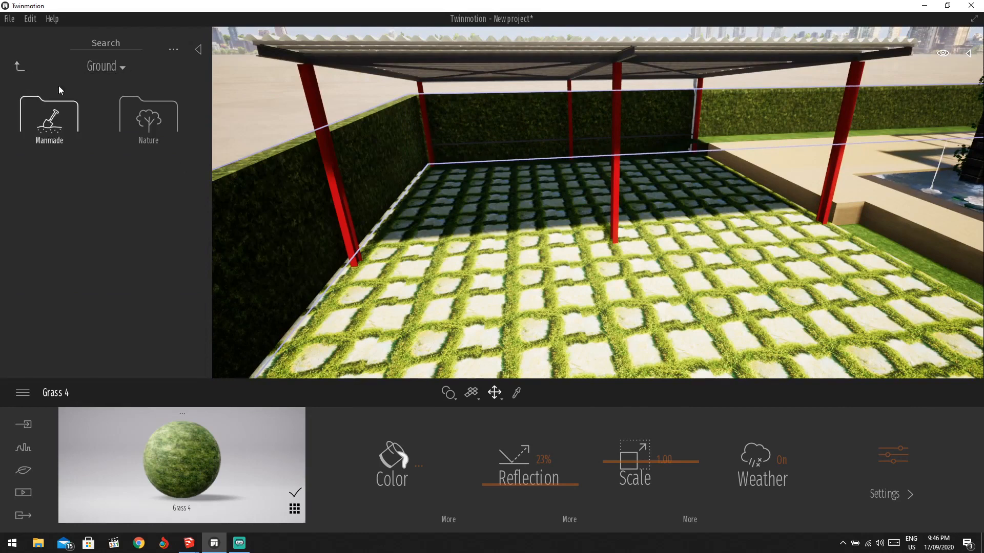
Browse the Vegetation and landscape > Grass and flowers assets.
{"action": "left_click", "coordinate": [19, 66]}
{"action": "left_click", "coordinate": [19, 65]}
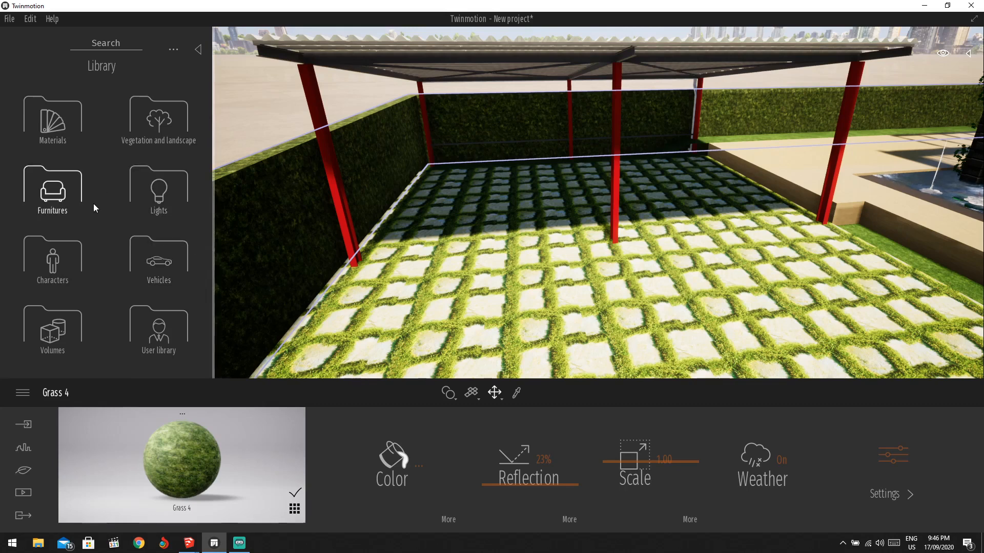
{"action": "left_click", "coordinate": [161, 131]}
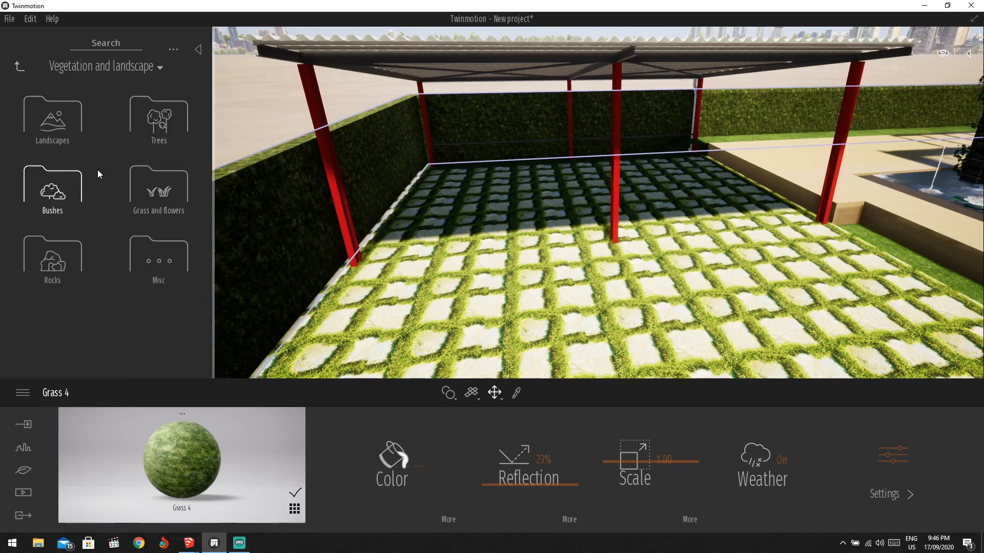
{"action": "left_click", "coordinate": [153, 204]}
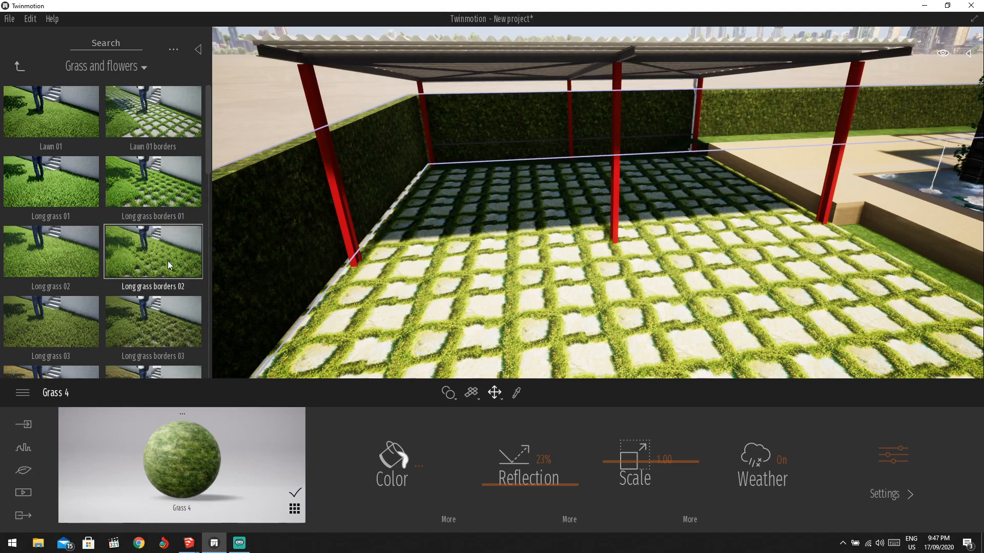
{"action": "scroll", "coordinate": [139, 241], "scroll_direction": "down", "scroll_amount": 3}
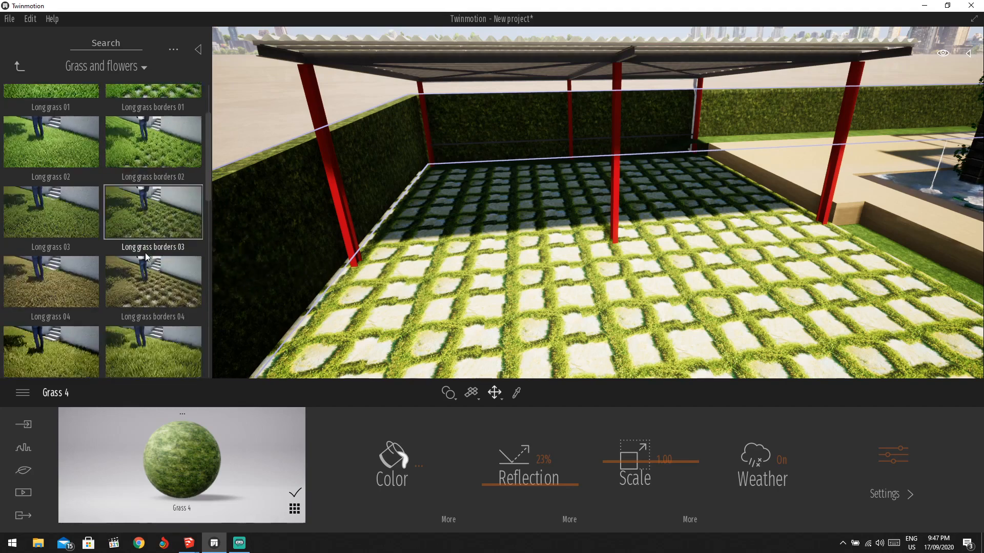
{"action": "scroll", "coordinate": [145, 253], "scroll_direction": "down", "scroll_amount": 1}
{"action": "scroll", "coordinate": [347, 144], "scroll_direction": "down", "scroll_amount": 6}
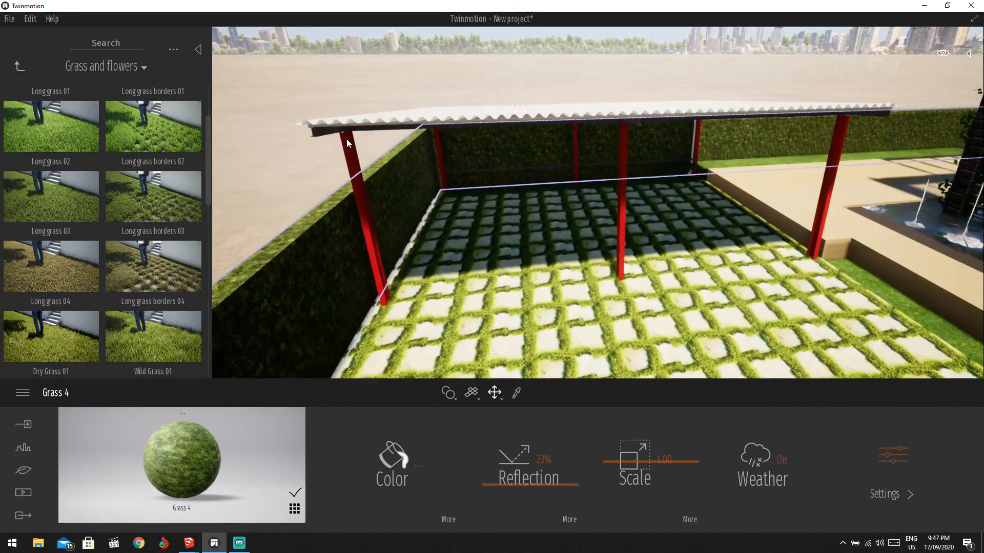
Look through the Materials category, then open the Vehicles category.
{"action": "left_click", "coordinate": [21, 67]}
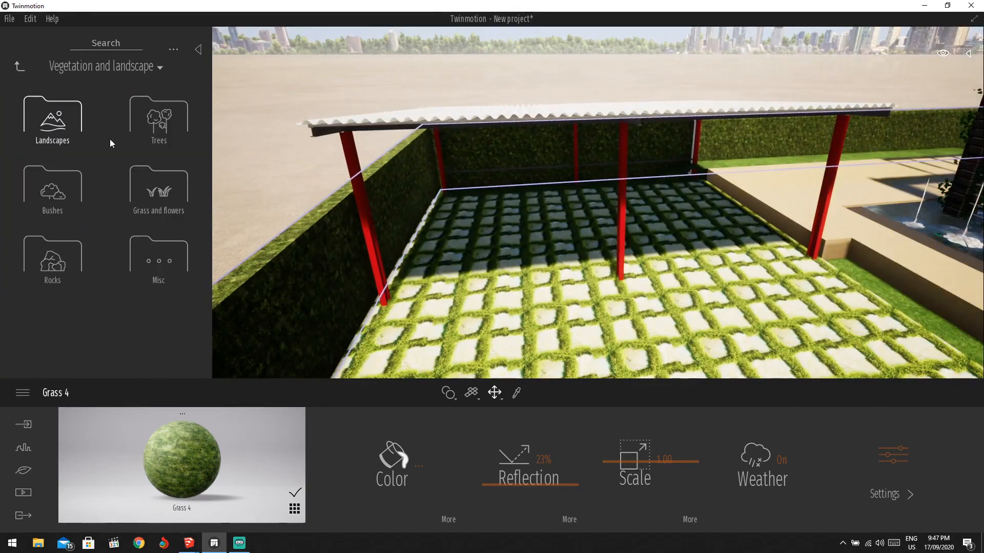
{"action": "left_click", "coordinate": [27, 75]}
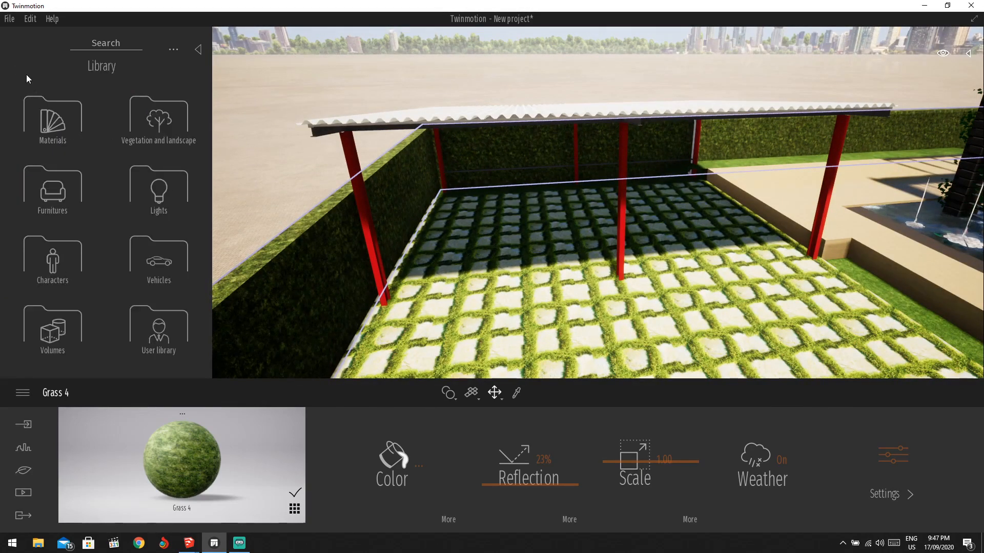
{"action": "left_click", "coordinate": [53, 120]}
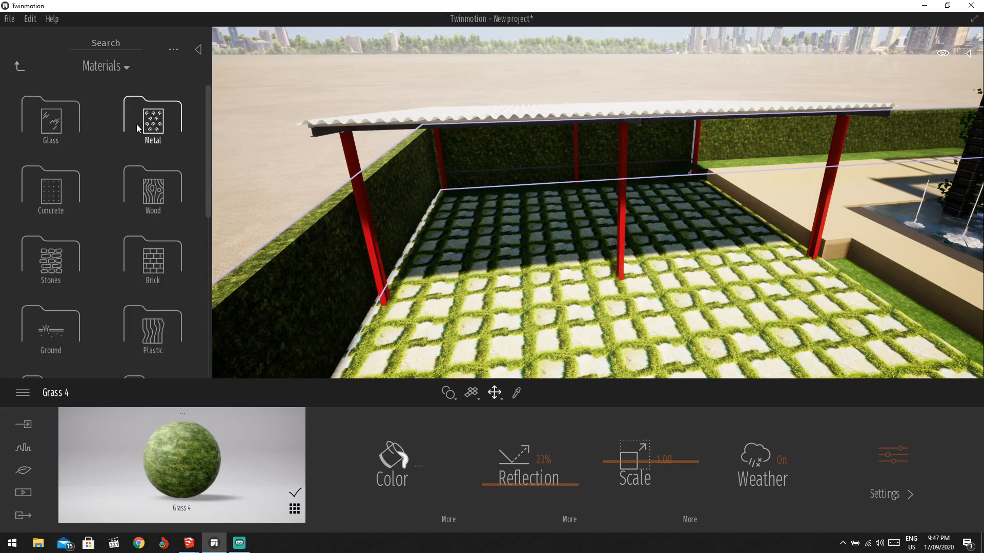
{"action": "scroll", "coordinate": [123, 246], "scroll_direction": "down", "scroll_amount": 3}
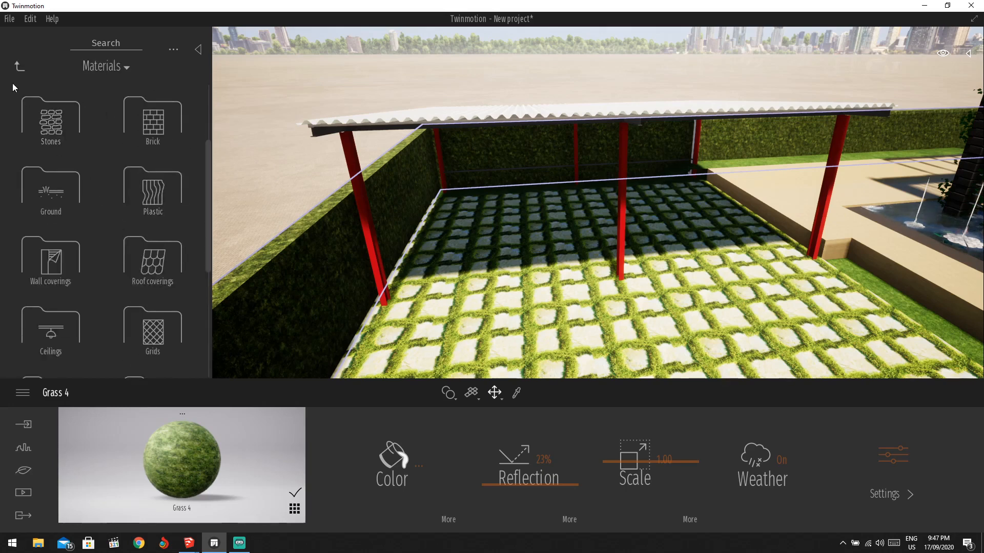
{"action": "left_click", "coordinate": [20, 67]}
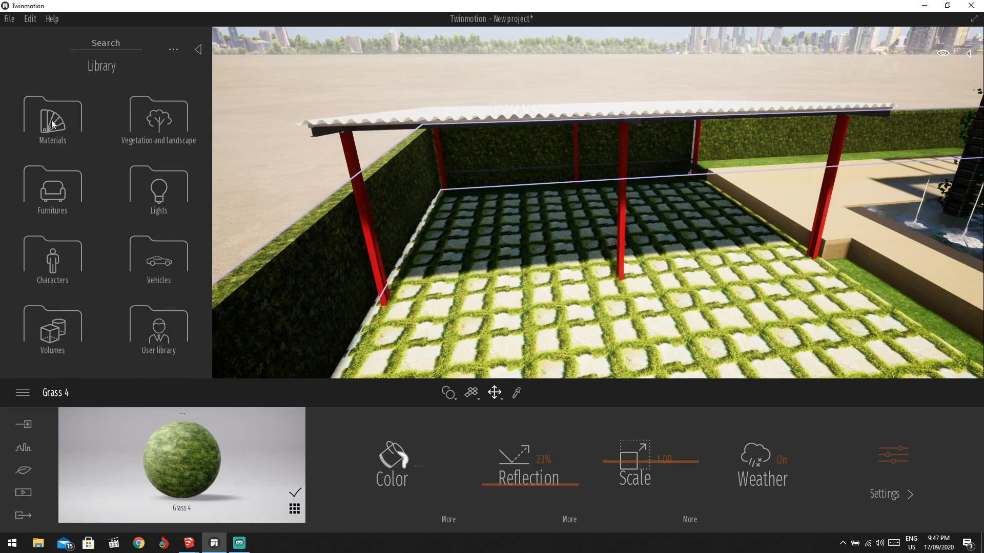
{"action": "left_click", "coordinate": [173, 277]}
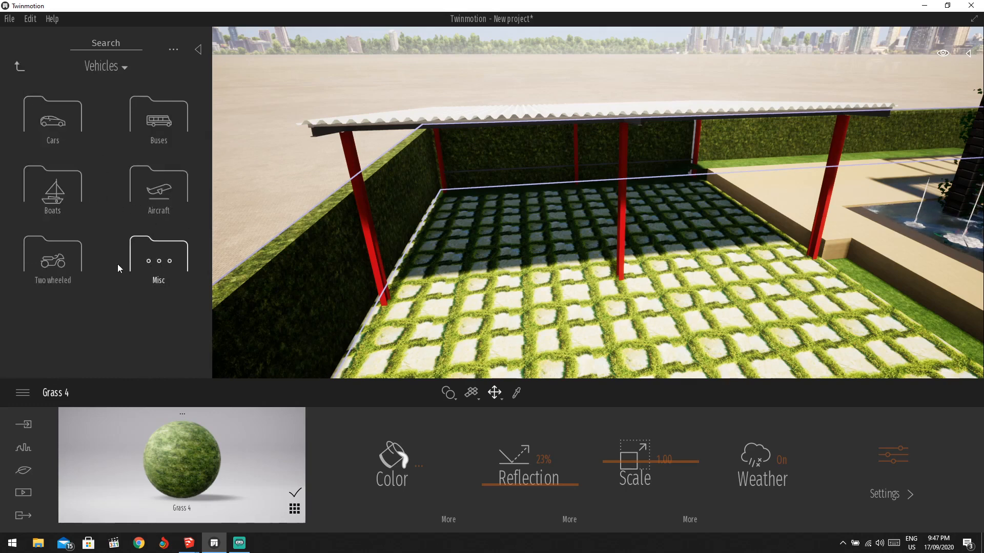
{"action": "left_click", "coordinate": [20, 67]}
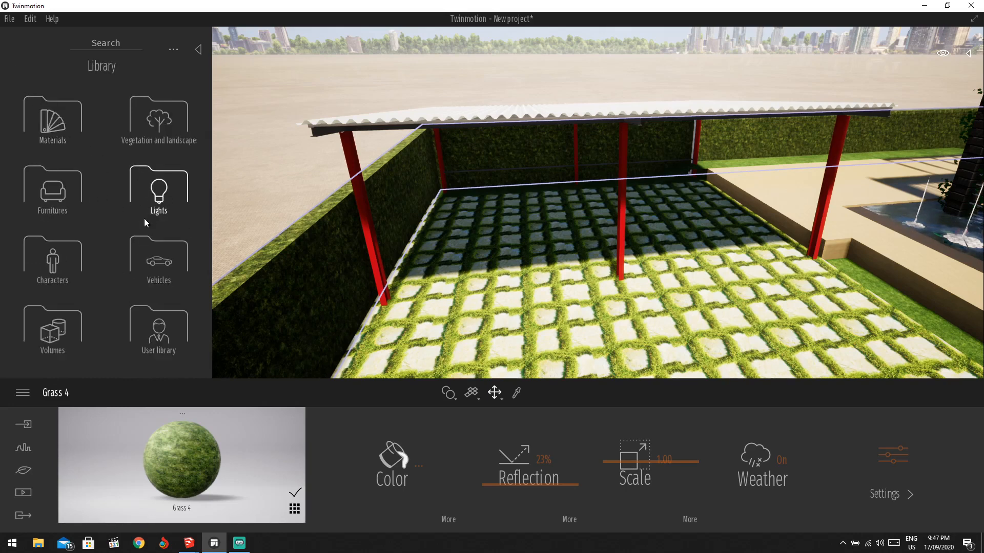
{"action": "left_click", "coordinate": [160, 259]}
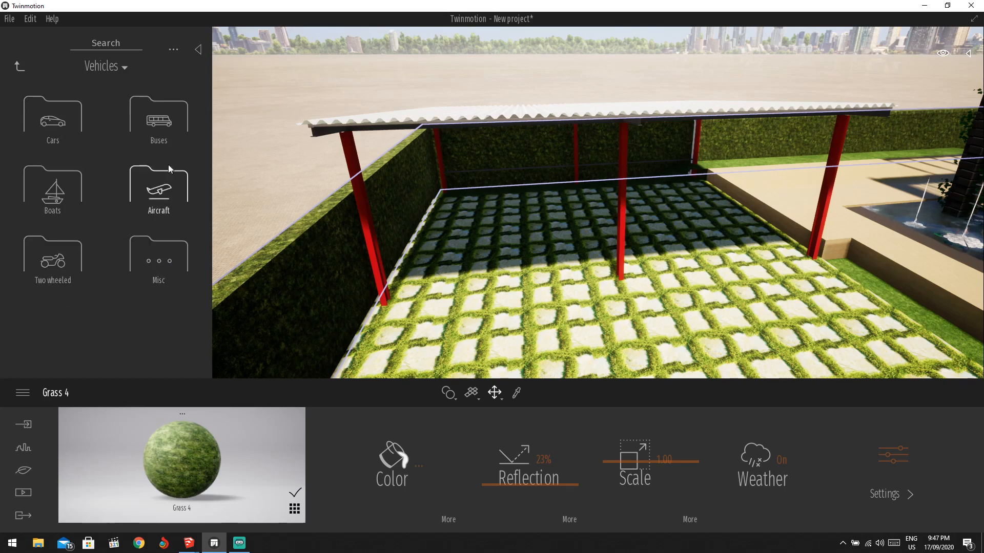
Position Sedan 07 under the carport and, after previewing colours, set it to White.
{"action": "left_click", "coordinate": [51, 119]}
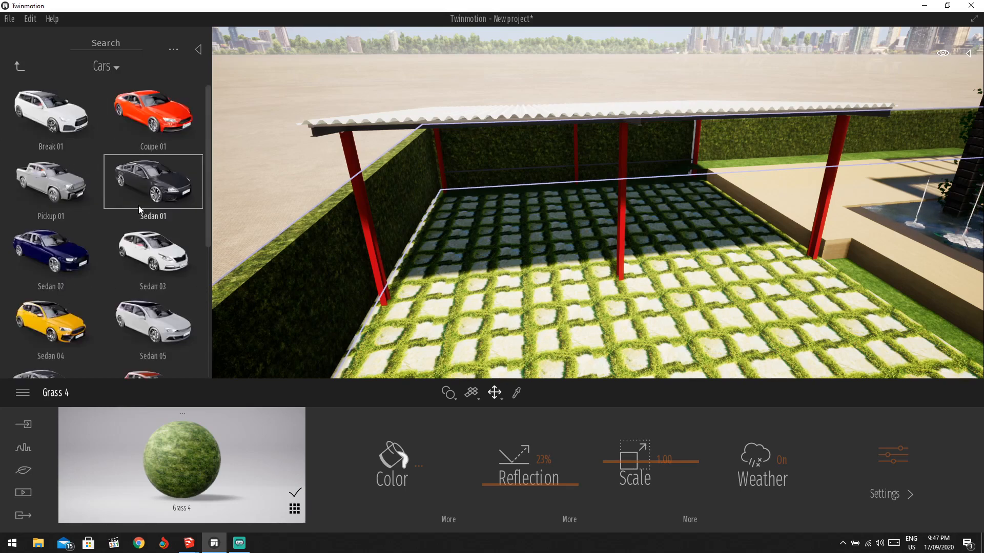
{"action": "scroll", "coordinate": [139, 206], "scroll_direction": "down", "scroll_amount": 2}
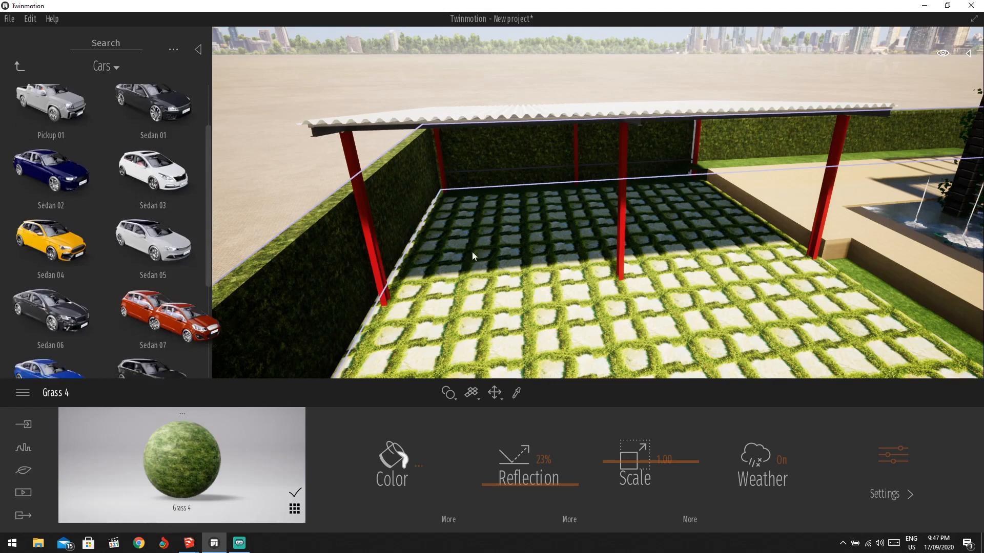
{"action": "left_click_drag", "start_coordinate": [472, 251], "coordinate": [498, 231]}
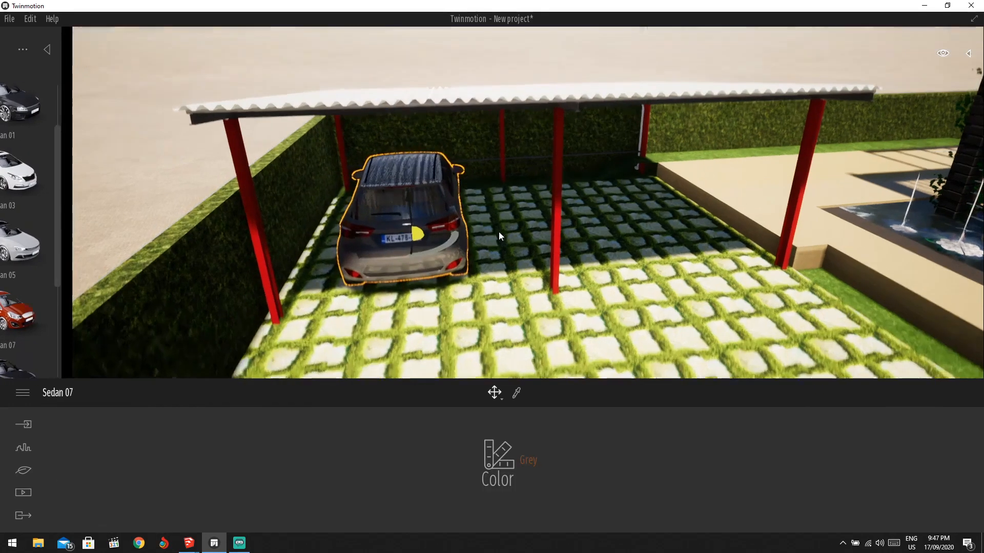
{"action": "left_click", "coordinate": [523, 461]}
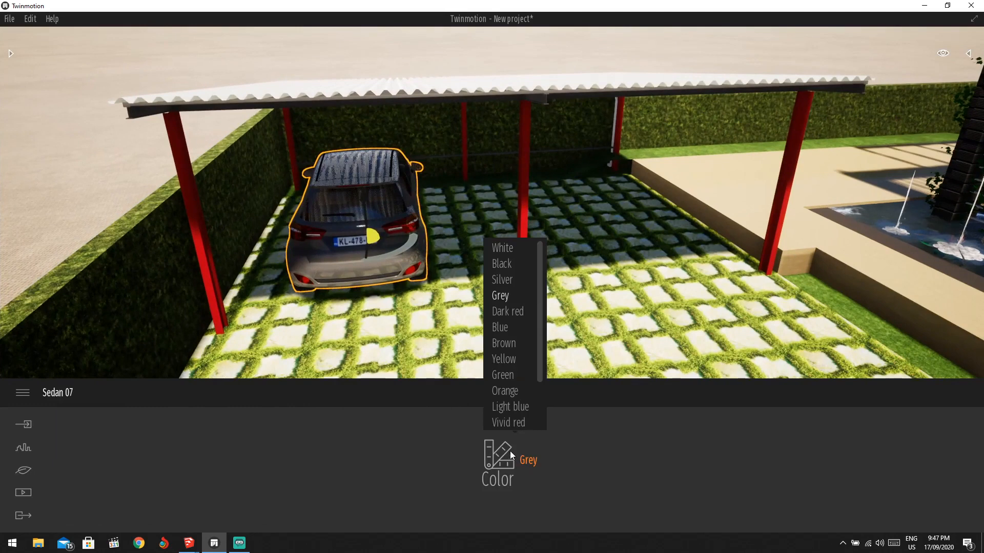
{"action": "left_click", "coordinate": [504, 250]}
{"action": "left_click", "coordinate": [505, 266]}
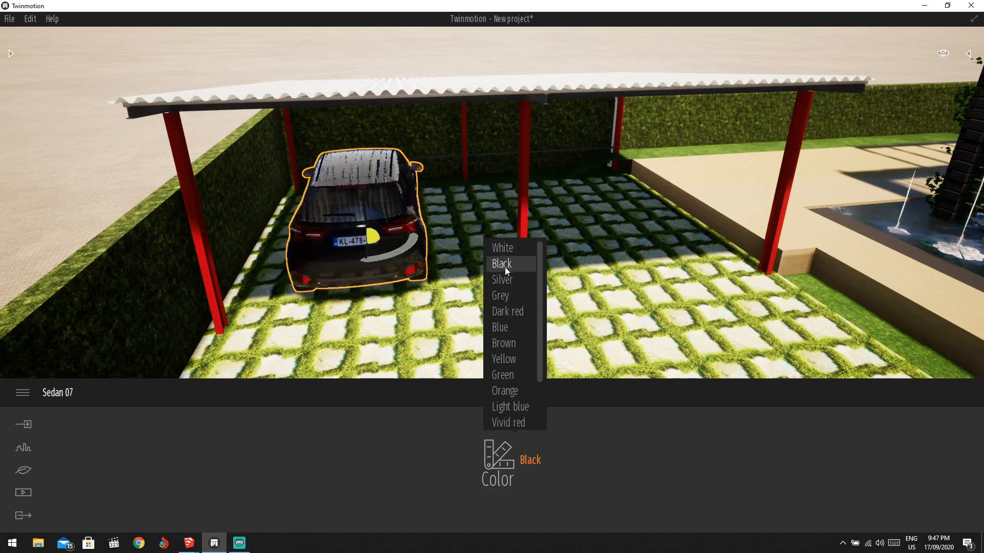
{"action": "left_click", "coordinate": [505, 281]}
{"action": "left_click", "coordinate": [509, 297]}
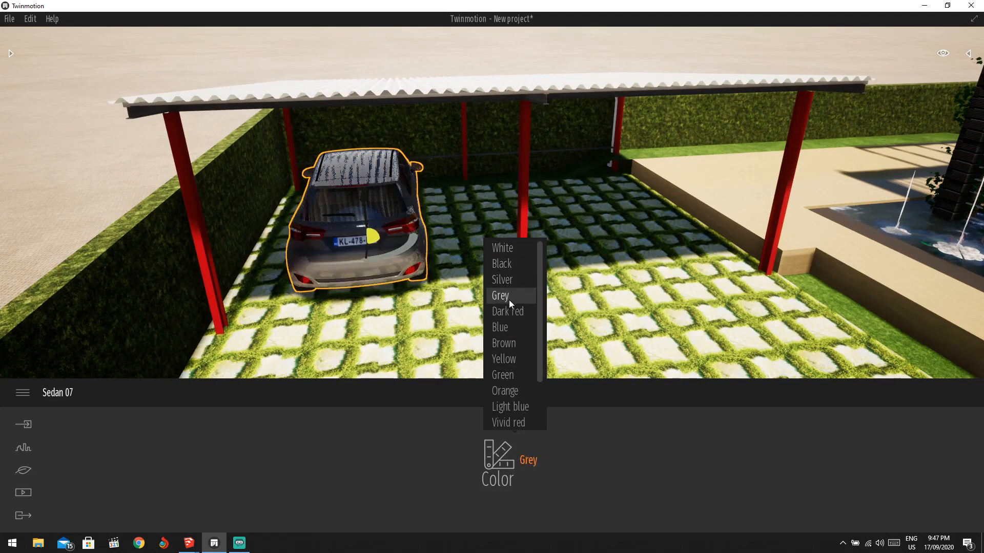
{"action": "left_click", "coordinate": [508, 314]}
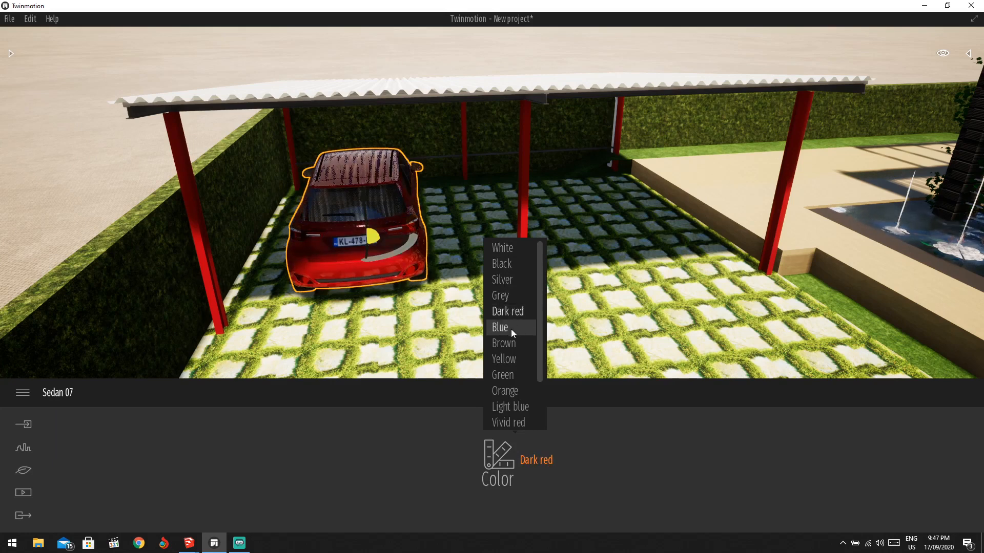
{"action": "left_click", "coordinate": [510, 329]}
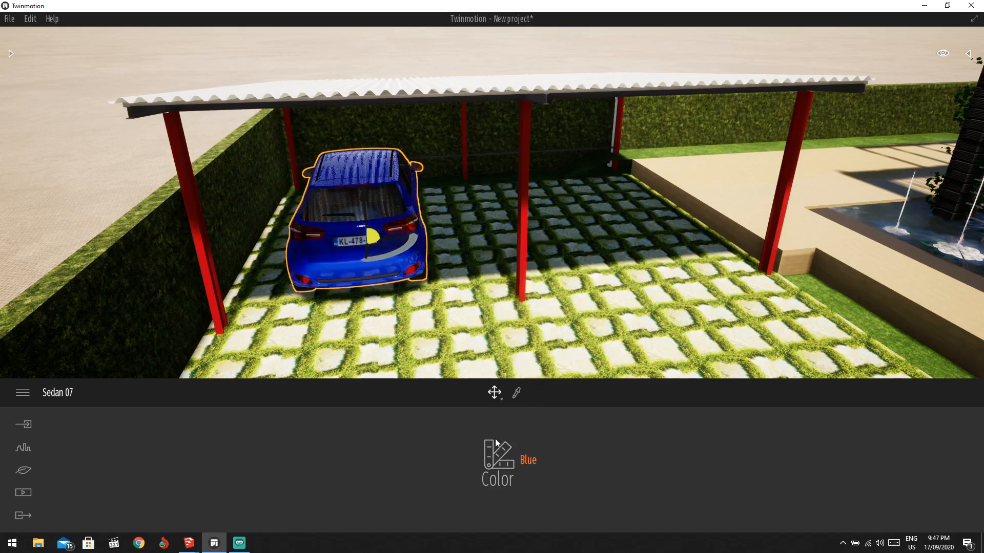
{"action": "mouse_move", "coordinate": [499, 455]}
{"action": "left_click", "coordinate": [506, 251]}
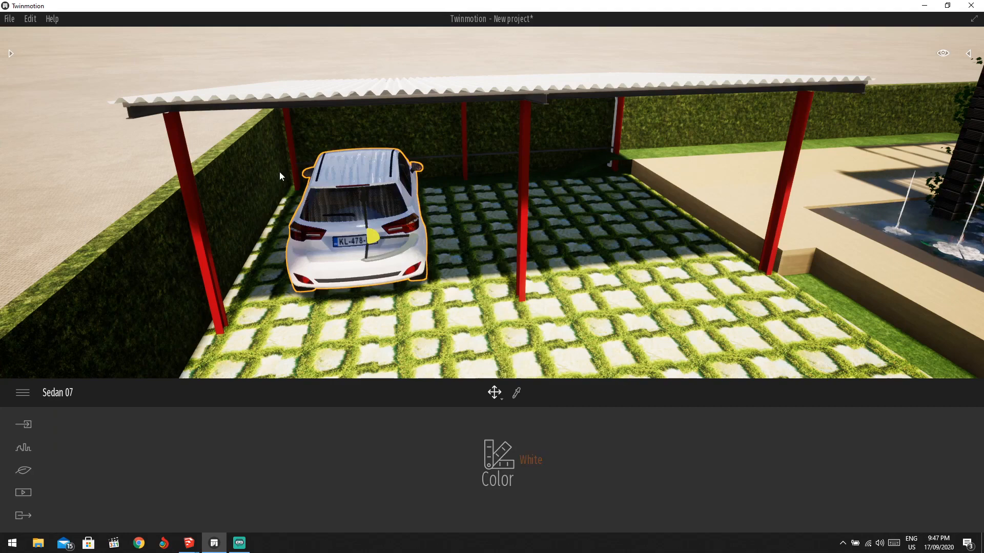
Add a Coupe 01 in the empty carport bay and set its colour to Grey.
{"action": "left_click", "coordinate": [11, 53]}
{"action": "left_click_drag", "start_coordinate": [148, 307], "coordinate": [106, 288]}
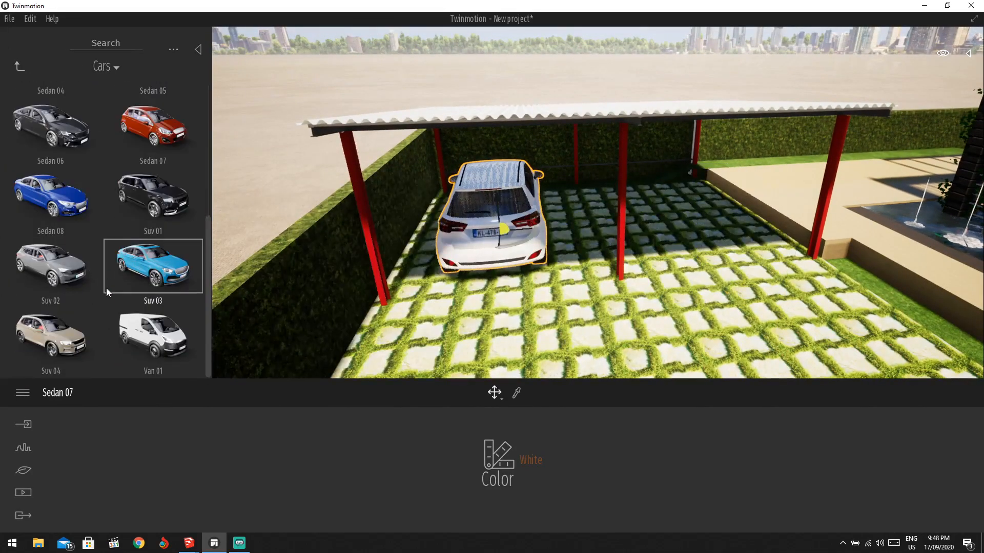
{"action": "scroll", "coordinate": [102, 217], "scroll_direction": "up", "scroll_amount": 3}
{"action": "scroll", "coordinate": [129, 190], "scroll_direction": "up", "scroll_amount": 3}
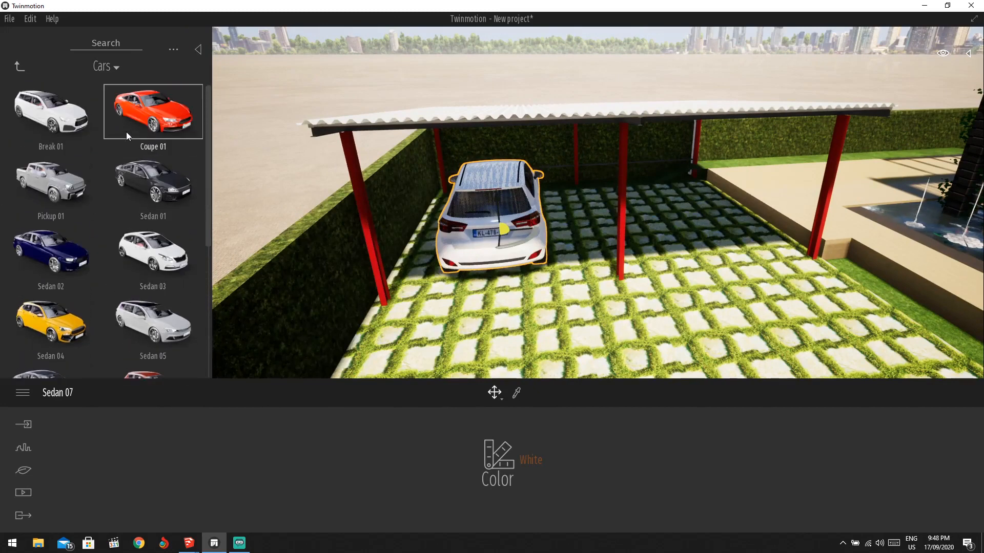
{"action": "left_click_drag", "start_coordinate": [127, 131], "coordinate": [674, 222]}
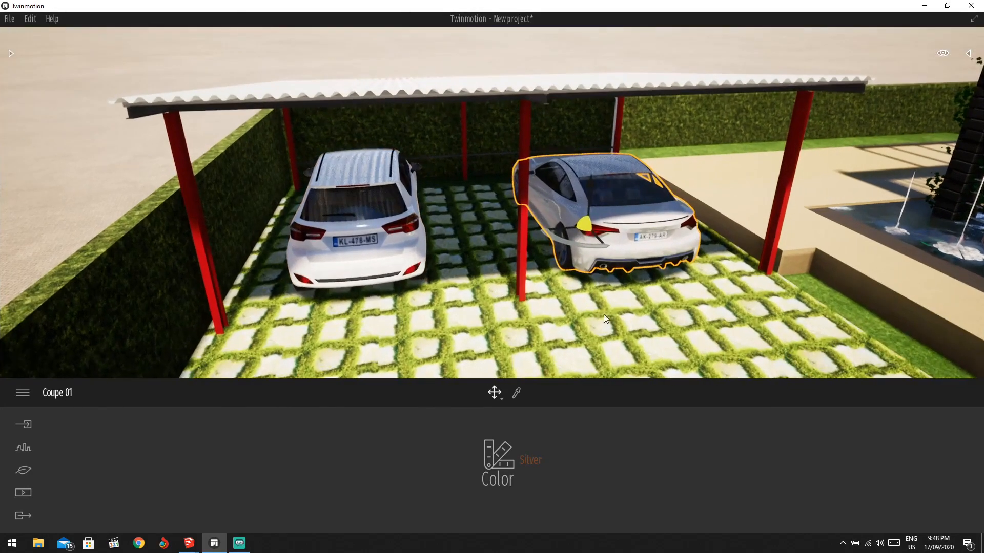
{"action": "left_click", "coordinate": [507, 463]}
{"action": "left_click", "coordinate": [516, 296]}
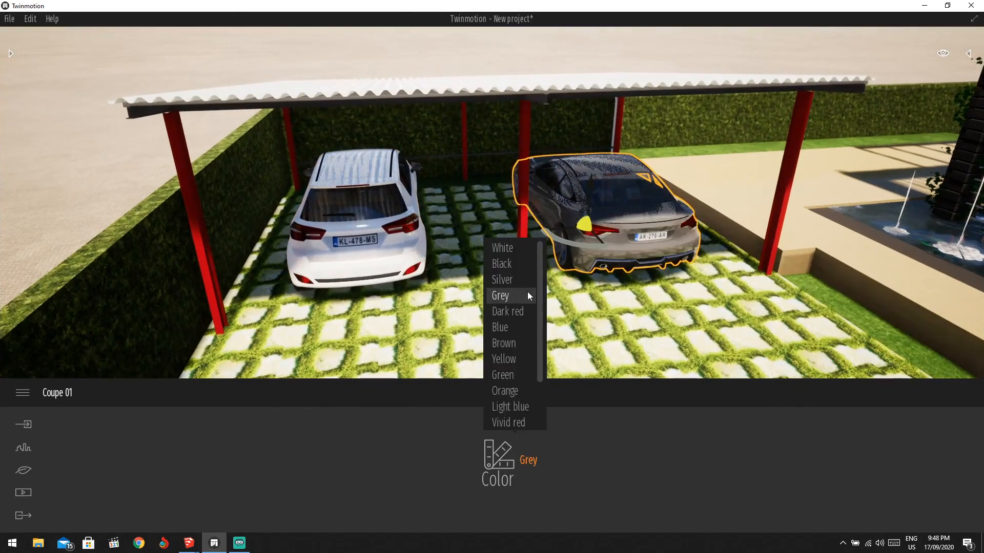
{"action": "left_click", "coordinate": [630, 276]}
{"action": "scroll", "coordinate": [545, 262], "scroll_direction": "down", "scroll_amount": 5}
{"action": "left_click", "coordinate": [181, 167]}
{"action": "scroll", "coordinate": [181, 167], "scroll_direction": "down", "scroll_amount": 2}
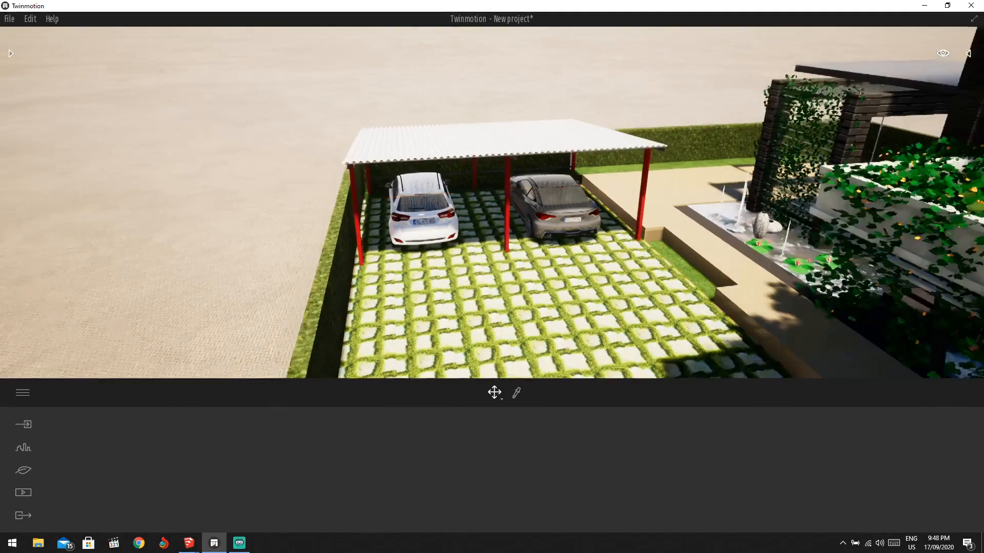
{"action": "right_click_drag", "start_coordinate": [181, 167], "coordinate": [357, 210]}
{"action": "scroll", "coordinate": [649, 232], "scroll_direction": "down", "scroll_amount": 2}
{"action": "right_click_drag", "start_coordinate": [648, 231], "coordinate": [691, 267]}
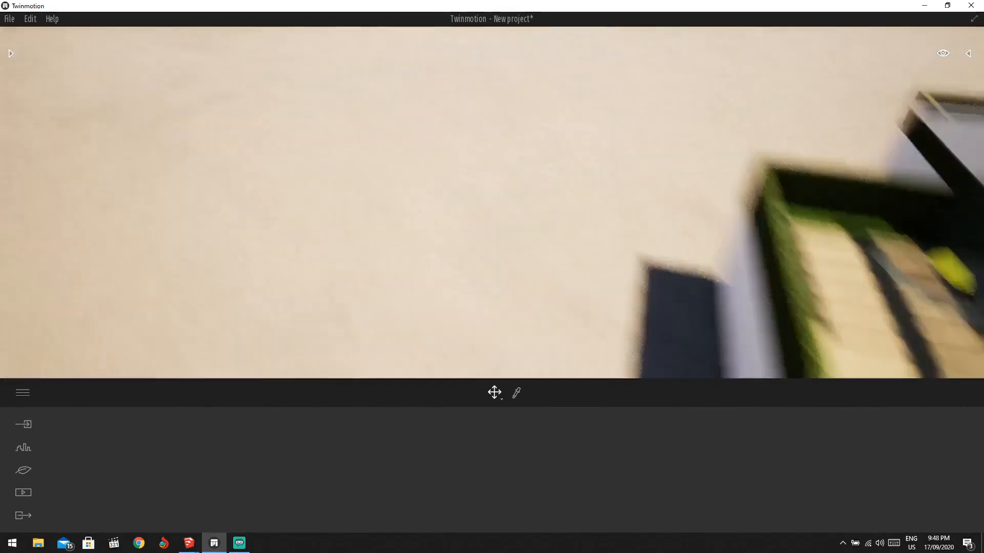
{"action": "right_click_drag", "start_coordinate": [759, 246], "coordinate": [789, 229]}
{"action": "scroll", "coordinate": [862, 240], "scroll_direction": "down", "scroll_amount": 6}
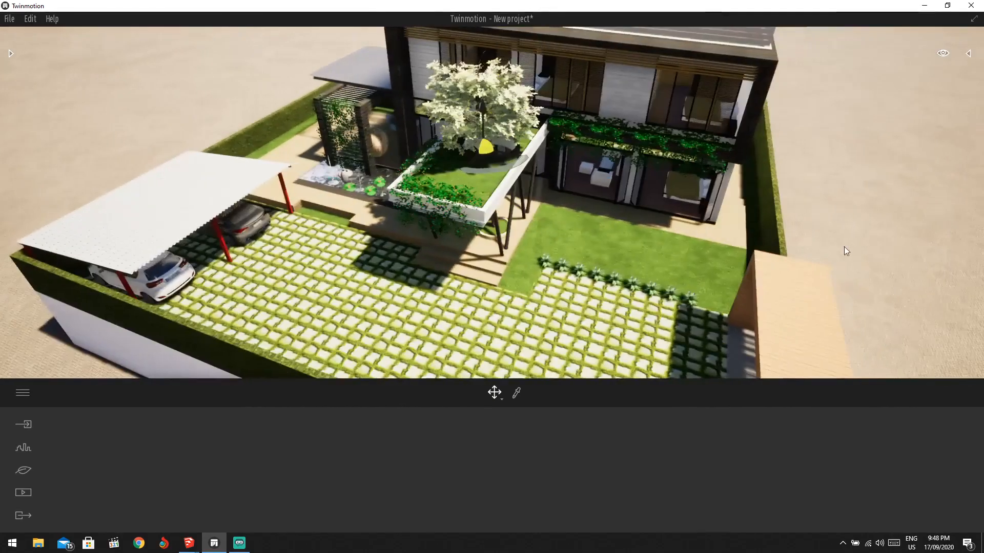
{"action": "left_click_drag", "start_coordinate": [846, 249], "coordinate": [608, 211]}
{"action": "scroll", "coordinate": [523, 185], "scroll_direction": "up", "scroll_amount": 5}
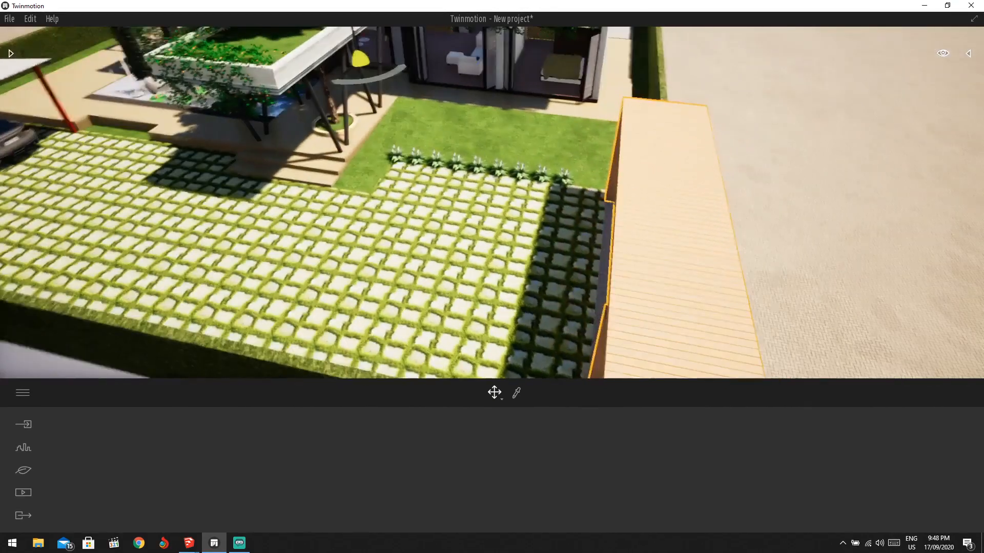
{"action": "left_click_drag", "start_coordinate": [522, 184], "coordinate": [467, 215]}
{"action": "scroll", "coordinate": [456, 214], "scroll_direction": "up", "scroll_amount": 5}
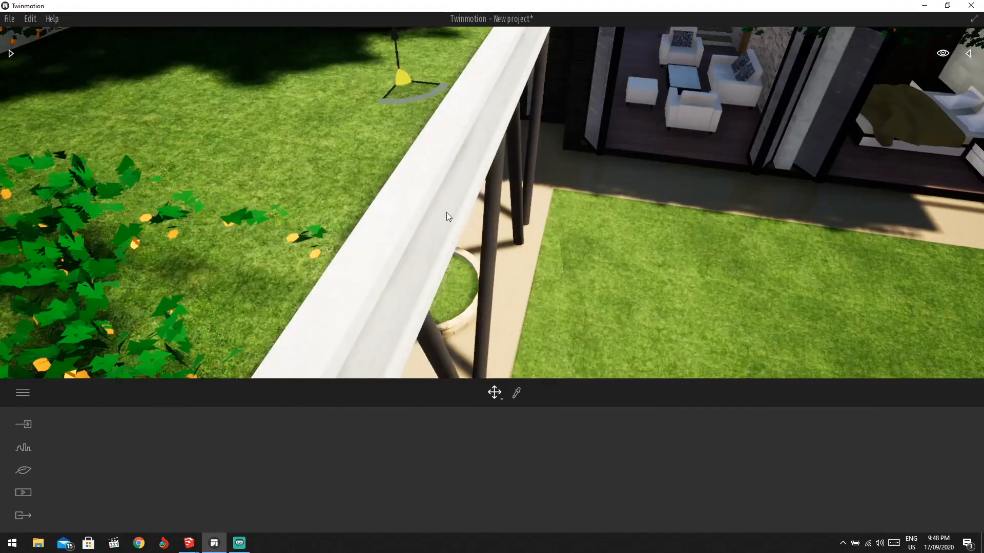
{"action": "scroll", "coordinate": [449, 169], "scroll_direction": "down", "scroll_amount": 6}
{"action": "scroll", "coordinate": [513, 153], "scroll_direction": "down", "scroll_amount": 5}
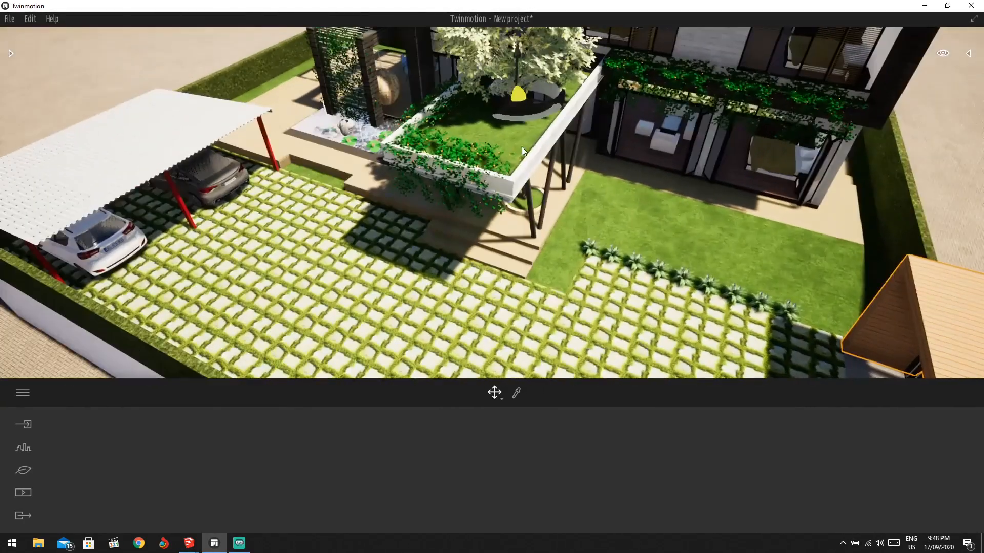
{"action": "left_click_drag", "start_coordinate": [522, 147], "coordinate": [513, 72]}
{"action": "scroll", "coordinate": [414, 44], "scroll_direction": "up", "scroll_amount": 6}
{"action": "left_click_drag", "start_coordinate": [301, 111], "coordinate": [409, 364]}
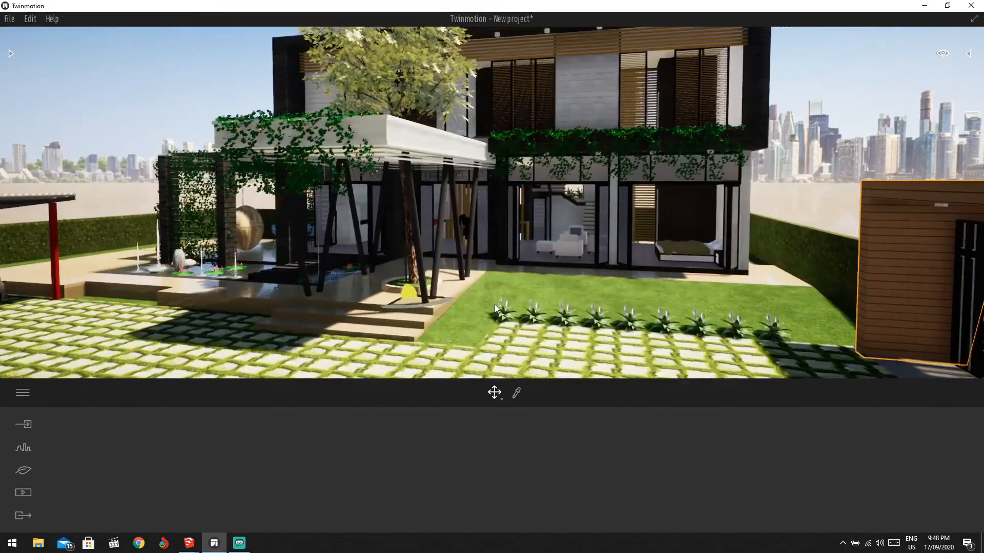
{"action": "scroll", "coordinate": [569, 253], "scroll_direction": "up", "scroll_amount": 8}
{"action": "scroll", "coordinate": [569, 251], "scroll_direction": "down", "scroll_amount": 10}
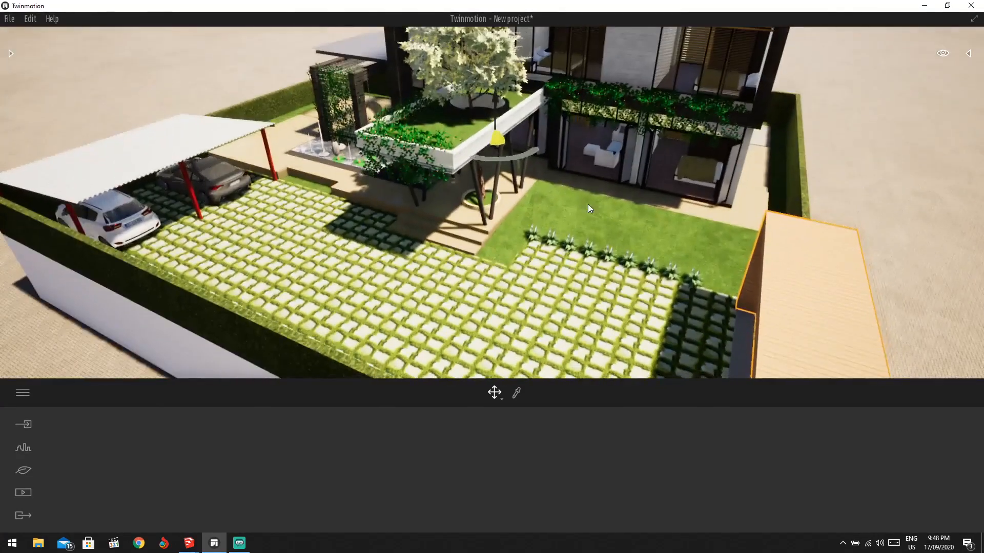
{"action": "left_click_drag", "start_coordinate": [587, 204], "coordinate": [361, 116]}
{"action": "scroll", "coordinate": [361, 116], "scroll_direction": "up", "scroll_amount": 3}
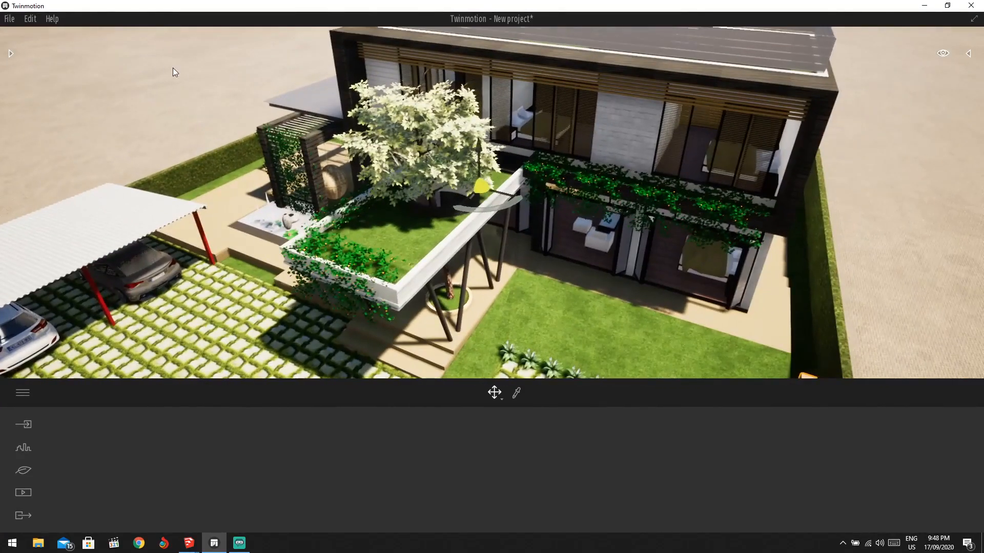
{"action": "left_click", "coordinate": [12, 51]}
From Characters > Humans, place Adil on the roof garden beside the tree.
{"action": "left_click", "coordinate": [16, 67]}
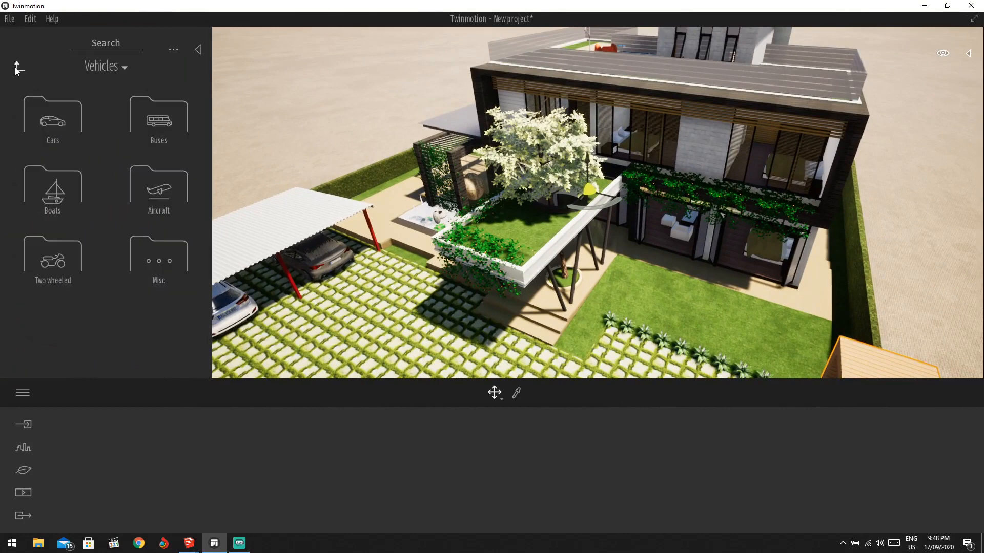
{"action": "left_click", "coordinate": [15, 67]}
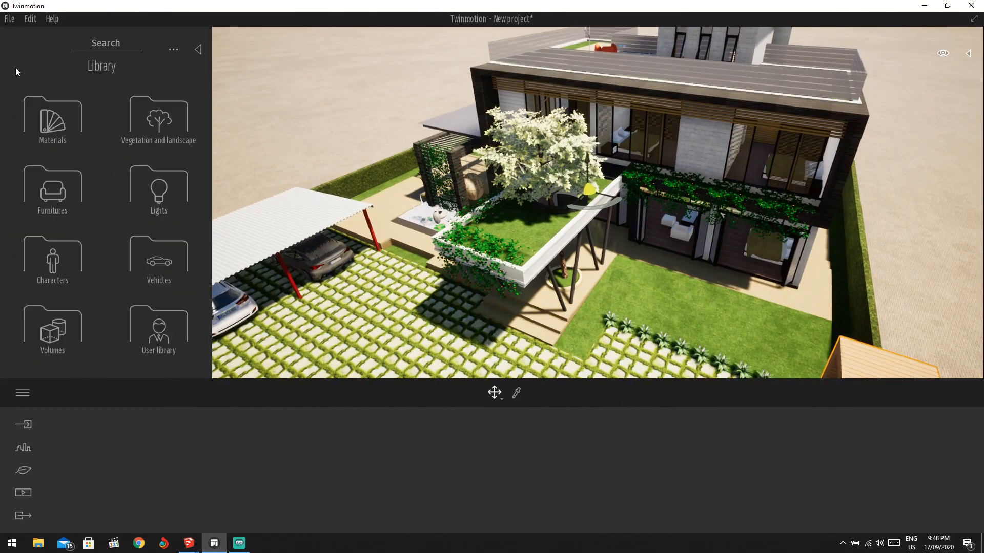
{"action": "left_click", "coordinate": [73, 251]}
{"action": "left_click", "coordinate": [54, 123]}
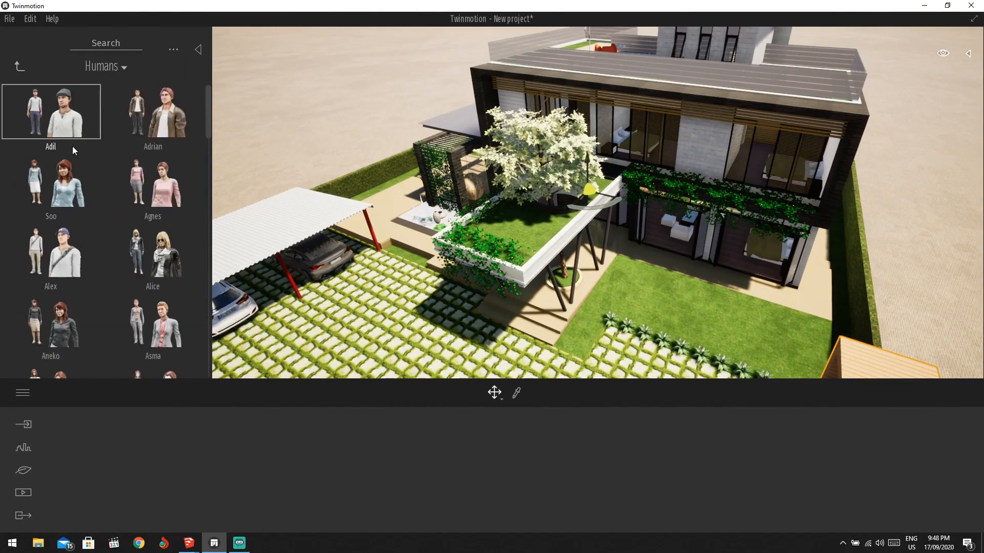
{"action": "left_click_drag", "start_coordinate": [62, 115], "coordinate": [496, 244]}
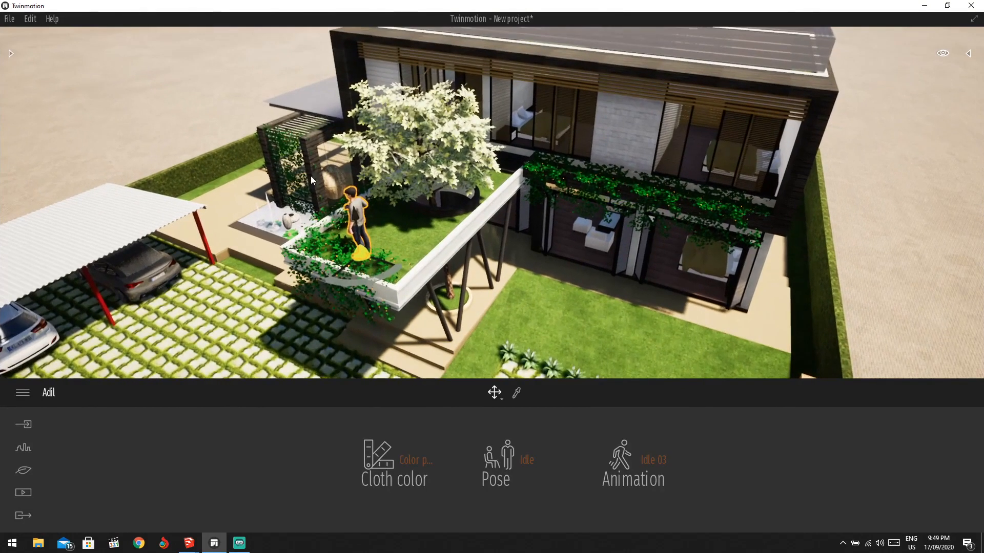
{"action": "left_click", "coordinate": [6, 48]}
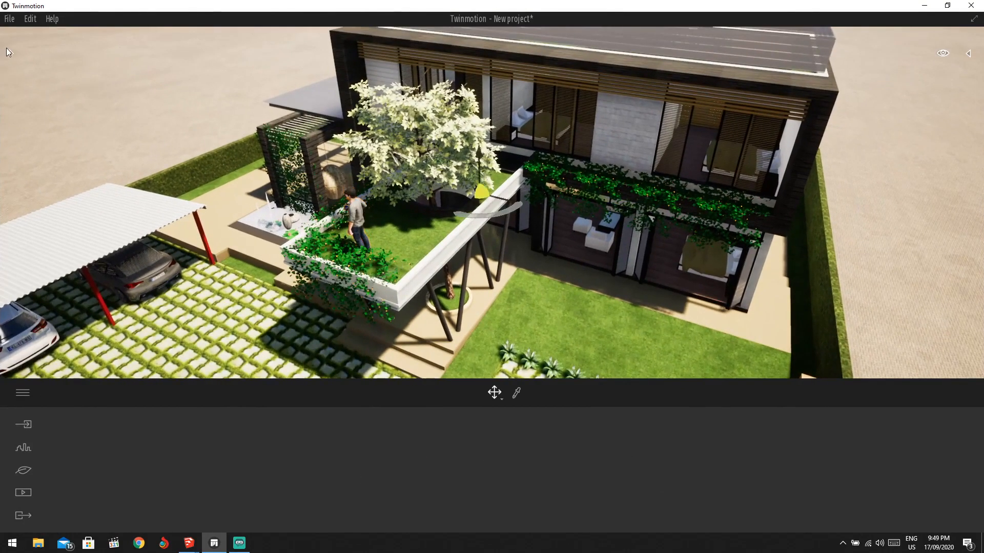
Place Alice beside the ground-floor glazed doorway.
{"action": "left_click", "coordinate": [10, 53]}
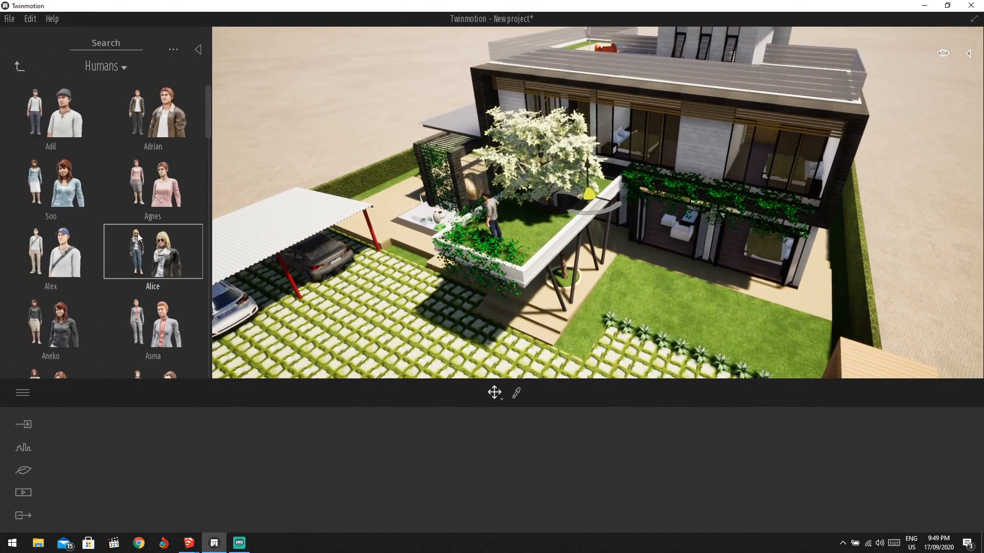
{"action": "left_click_drag", "start_coordinate": [667, 273], "coordinate": [701, 276]}
{"action": "scroll", "coordinate": [878, 197], "scroll_direction": "down", "scroll_amount": 5}
{"action": "left_click", "coordinate": [879, 195]}
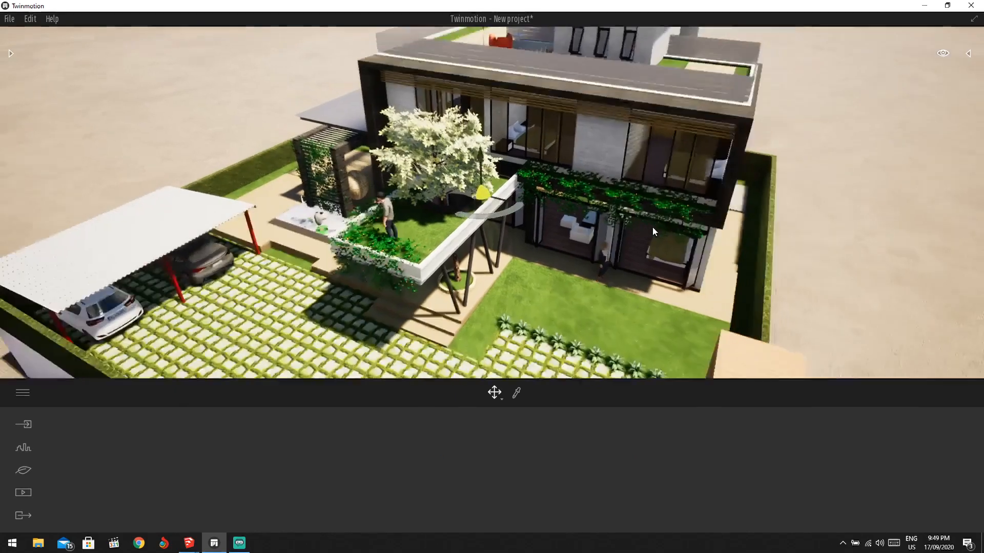
{"action": "right_click_drag", "start_coordinate": [653, 227], "coordinate": [560, 185]}
{"action": "scroll", "coordinate": [596, 175], "scroll_direction": "up", "scroll_amount": 6}
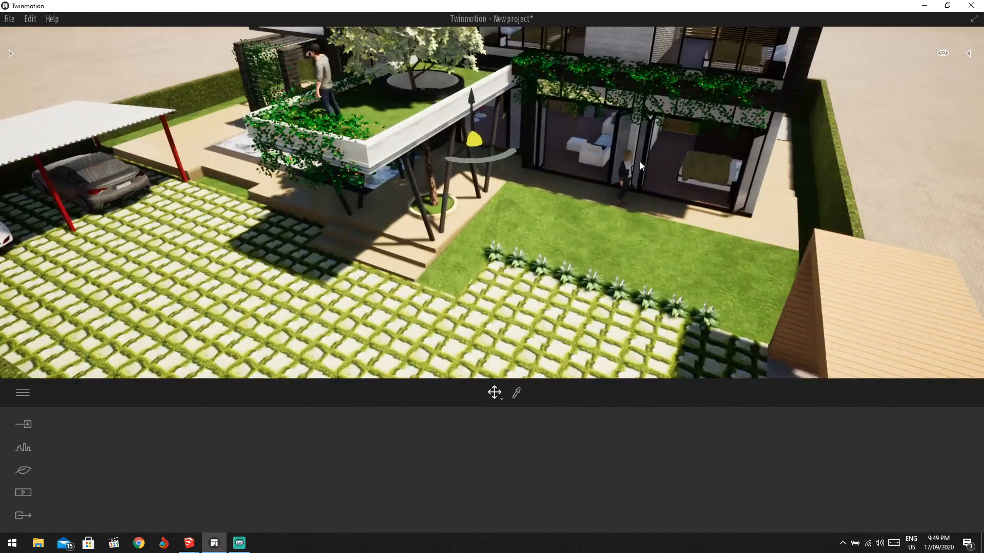
{"action": "scroll", "coordinate": [643, 159], "scroll_direction": "up", "scroll_amount": 6}
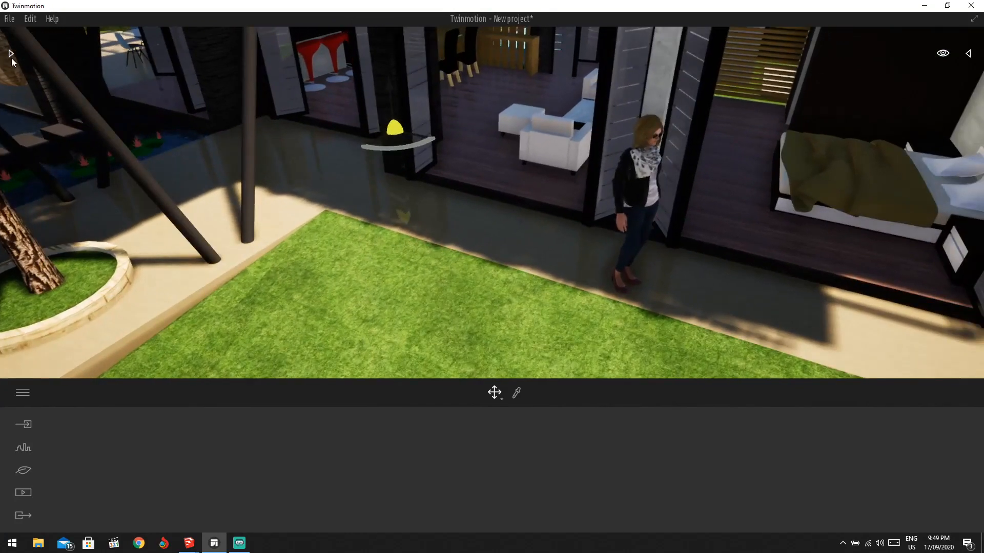
Delete the woman standing by the doorway from the scene.
{"action": "left_click", "coordinate": [11, 53]}
{"action": "left_click", "coordinate": [718, 185]}
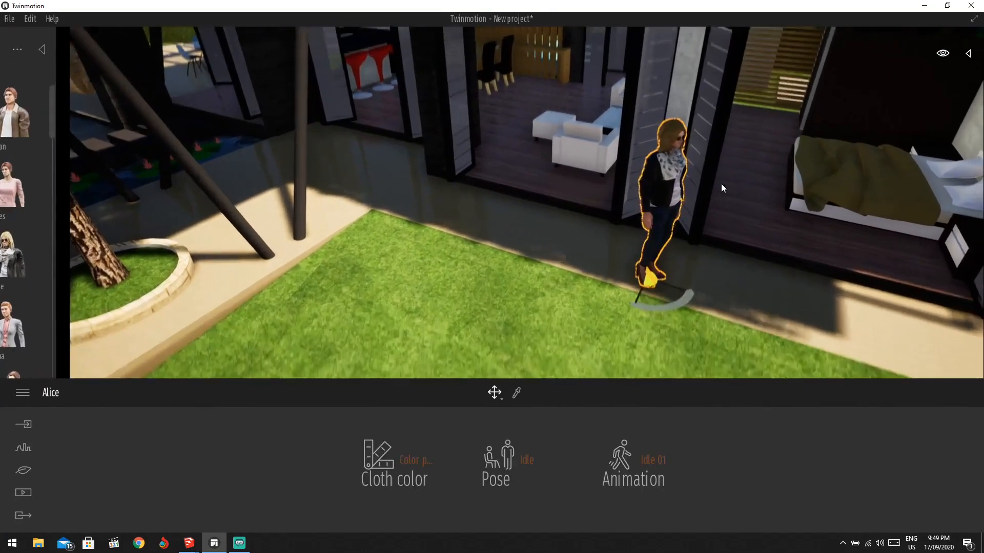
{"action": "left_click", "coordinate": [523, 461]}
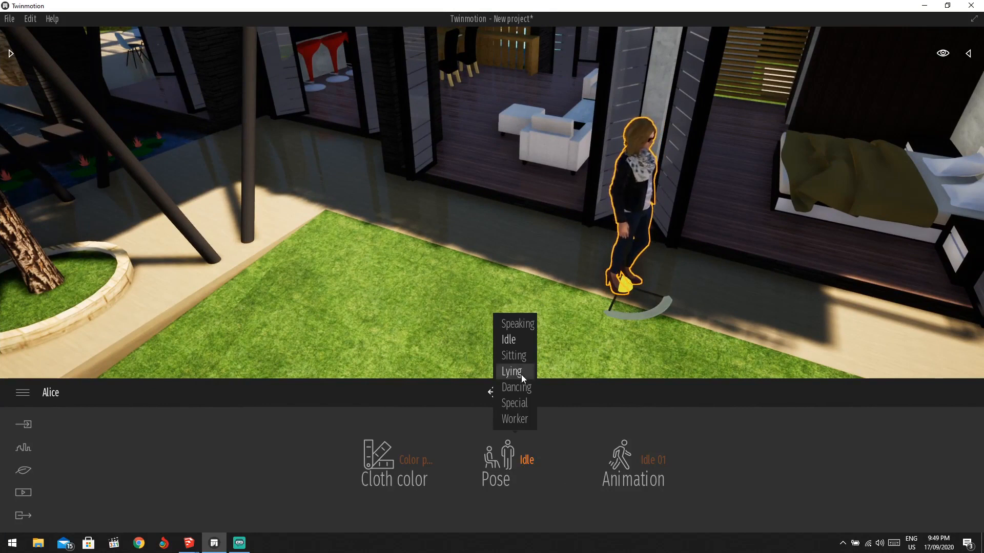
{"action": "left_click", "coordinate": [524, 461]}
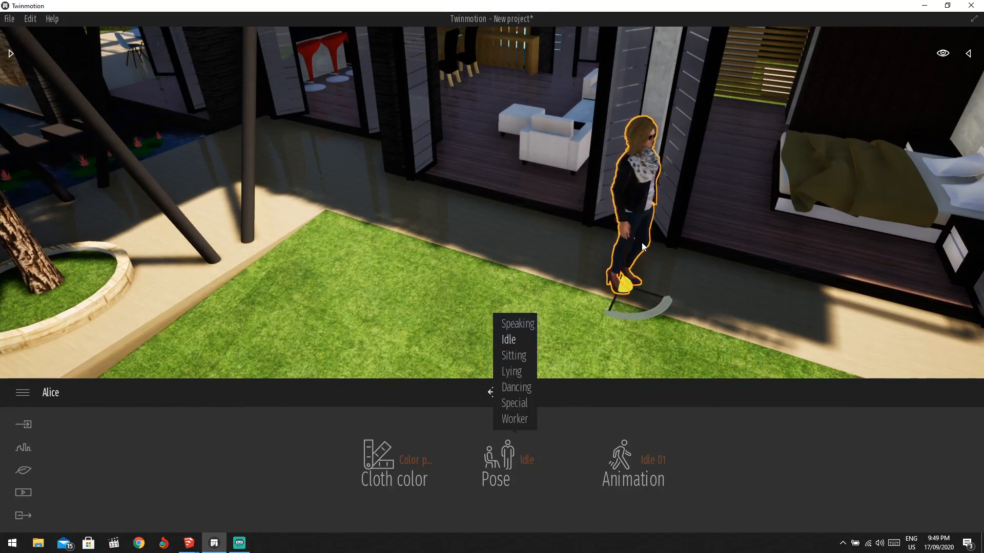
{"action": "key", "text": "Delete"}
Select the character Camille and switch her pose to Sitting.
{"action": "left_click_drag", "start_coordinate": [642, 245], "coordinate": [308, 117]}
{"action": "scroll", "coordinate": [648, 167], "scroll_direction": "up", "scroll_amount": 5}
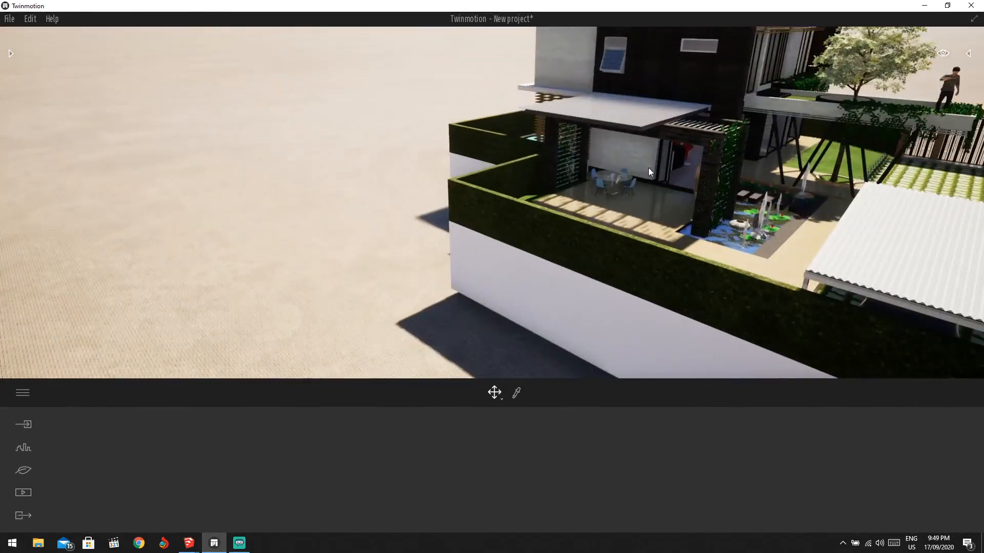
{"action": "scroll", "coordinate": [597, 251], "scroll_direction": "up", "scroll_amount": 8}
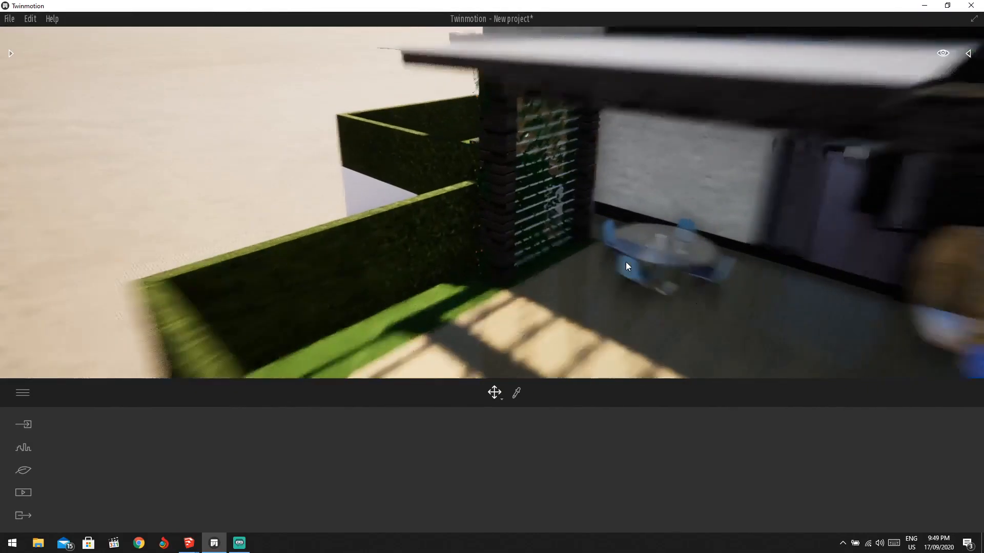
{"action": "scroll", "coordinate": [669, 270], "scroll_direction": "up", "scroll_amount": 6}
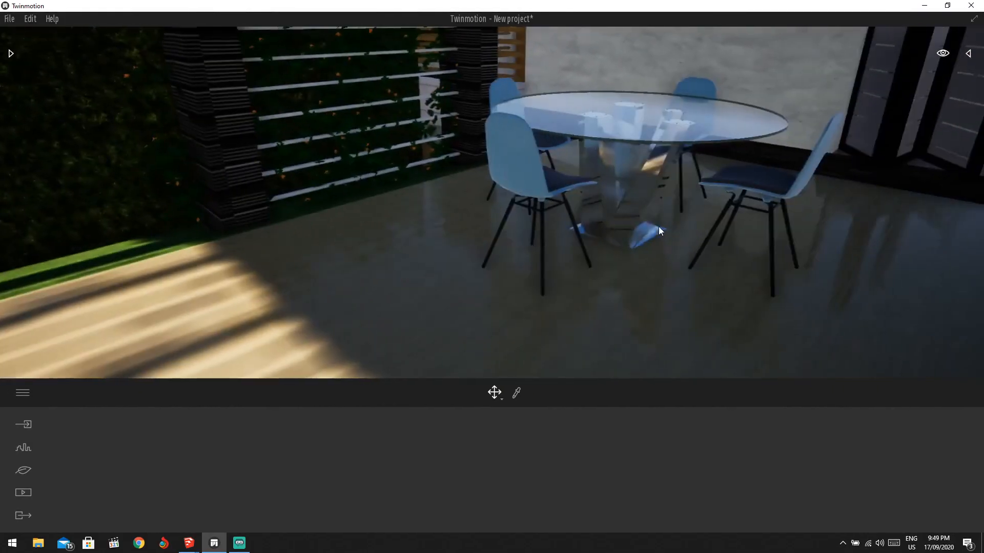
{"action": "left_click", "coordinate": [11, 52]}
{"action": "scroll", "coordinate": [97, 235], "scroll_direction": "down", "scroll_amount": 3}
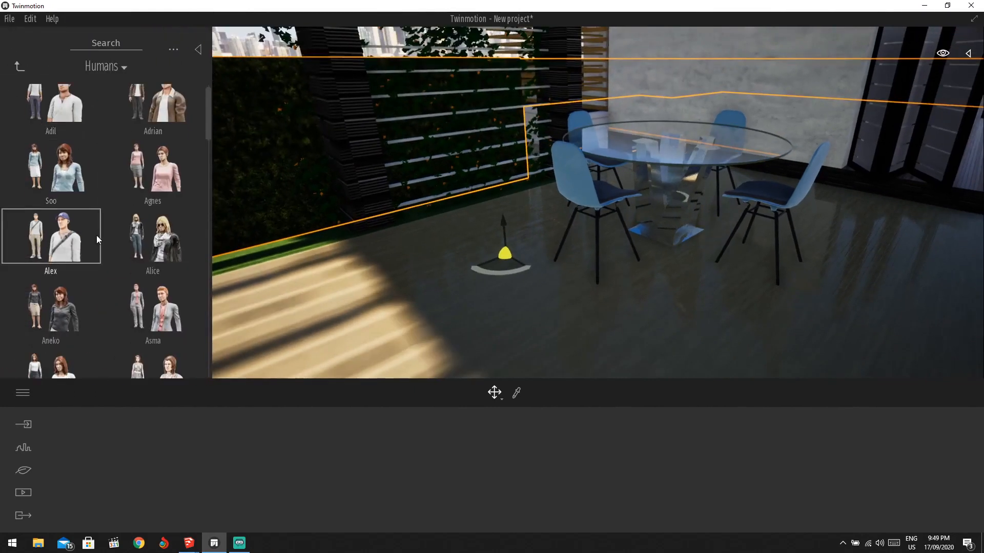
{"action": "scroll", "coordinate": [102, 309], "scroll_direction": "down", "scroll_amount": 2}
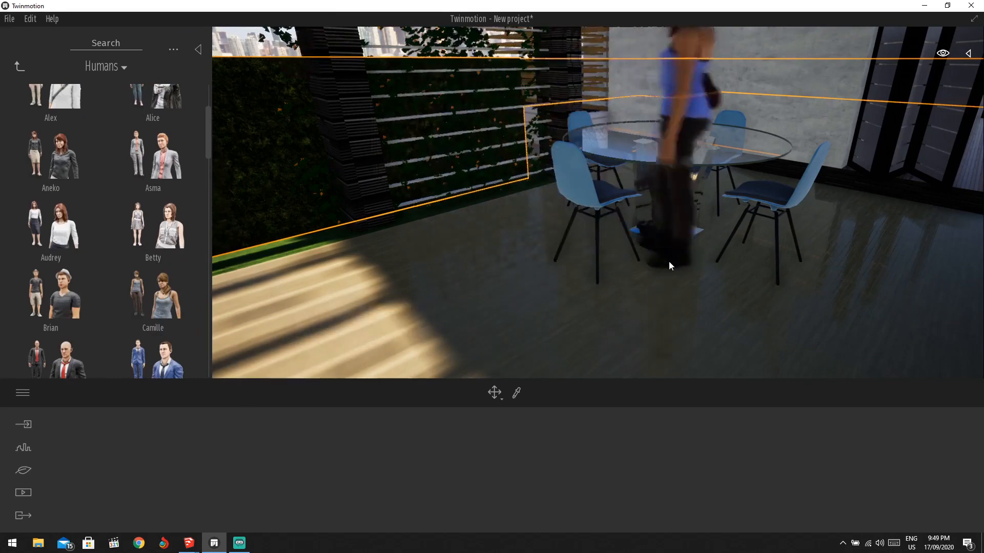
{"action": "left_click", "coordinate": [658, 305]}
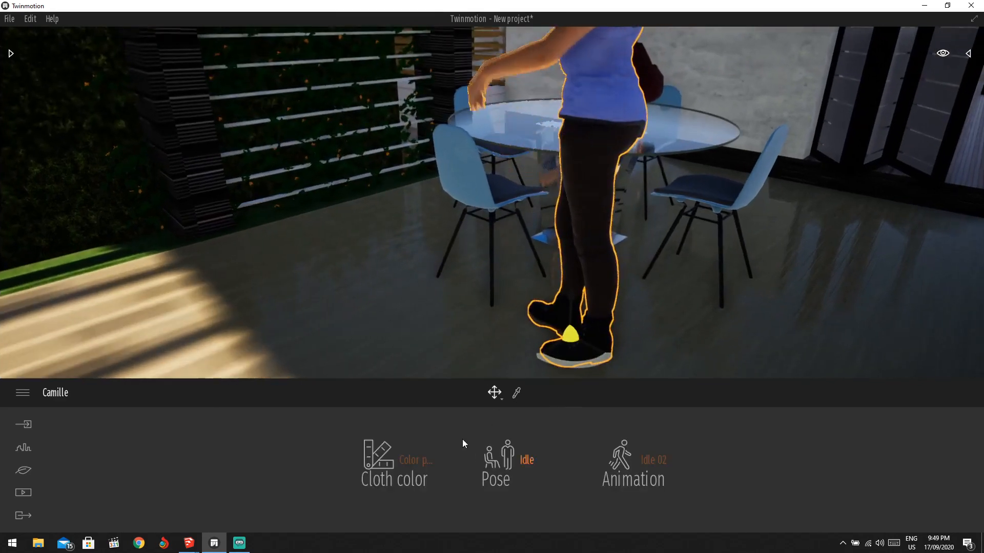
{"action": "left_click", "coordinate": [521, 461]}
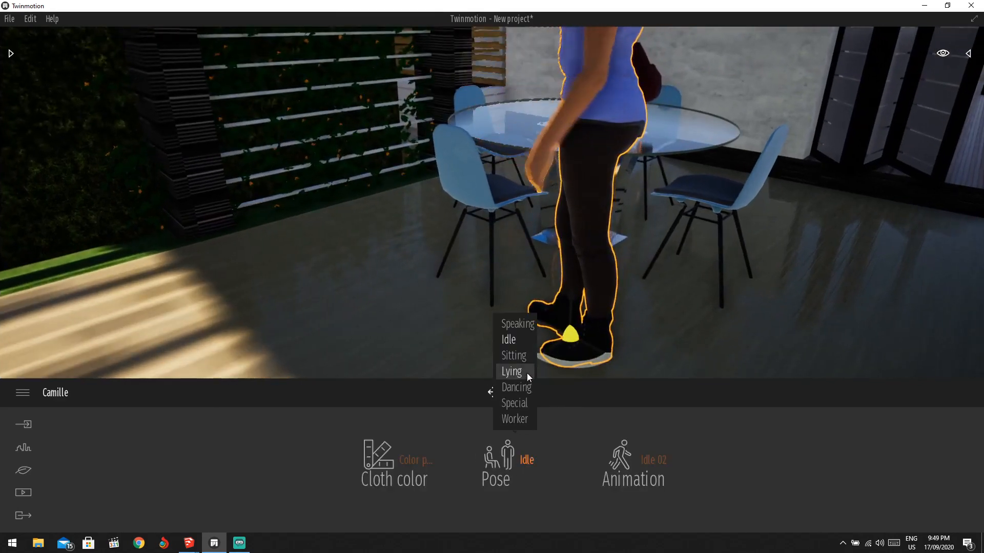
{"action": "left_click", "coordinate": [522, 357]}
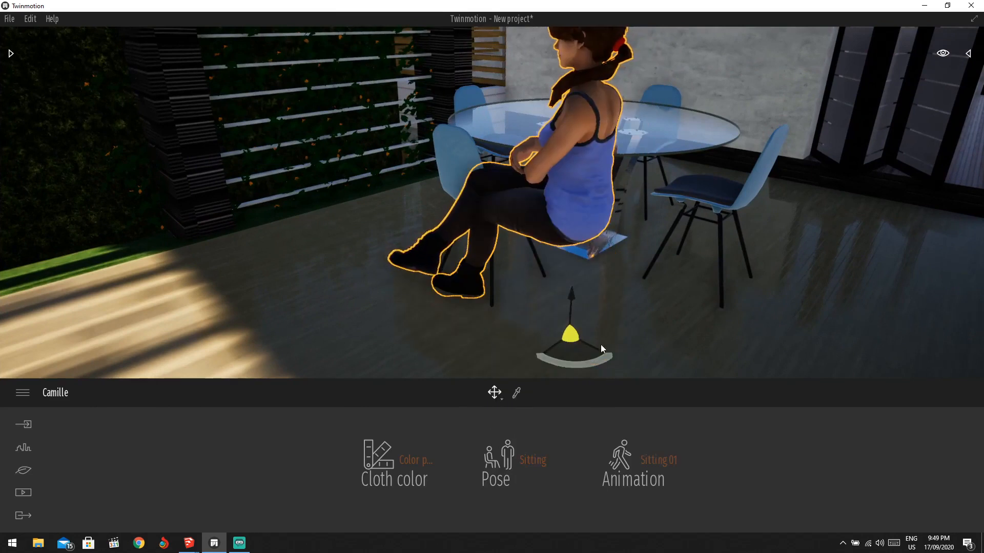
Turn Camille about 90° to face the glass table, then orbit around to check.
{"action": "left_click_drag", "start_coordinate": [593, 371], "coordinate": [484, 273]}
{"action": "left_click", "coordinate": [595, 265]}
{"action": "scroll", "coordinate": [562, 251], "scroll_direction": "down", "scroll_amount": 3}
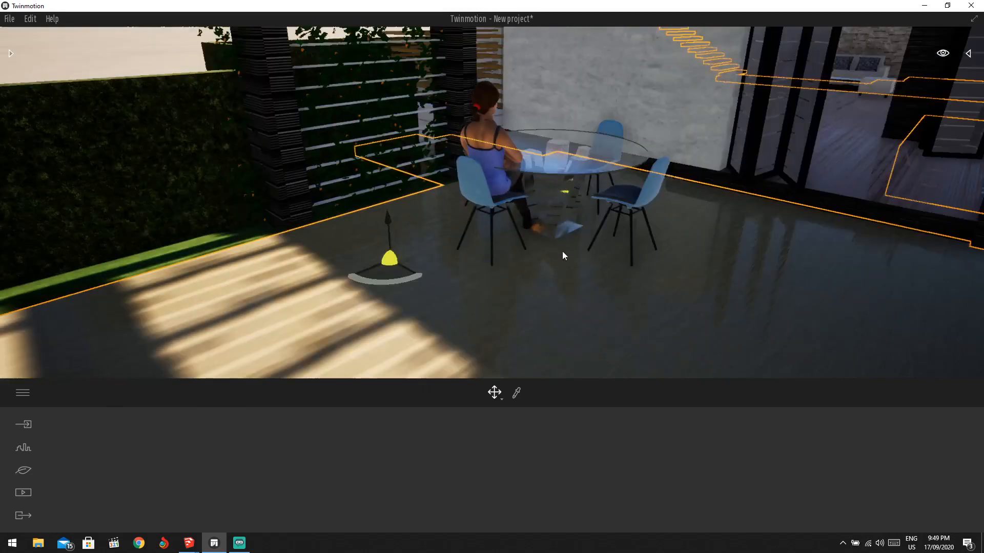
{"action": "scroll", "coordinate": [526, 203], "scroll_direction": "up", "scroll_amount": 5}
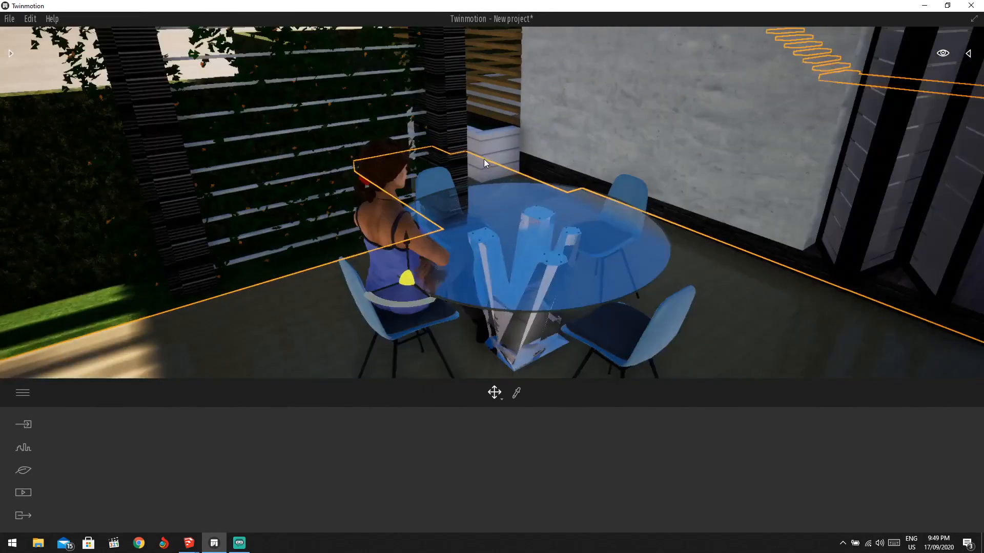
{"action": "middle_click_drag", "start_coordinate": [483, 159], "coordinate": [412, 211], "text": "shift"}
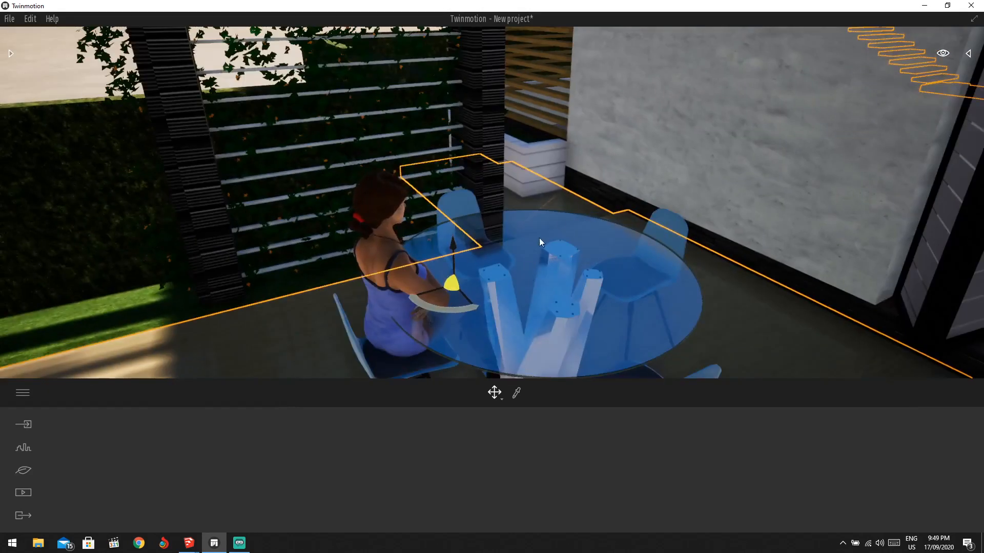
Place Tableware Set 01 from Furnitures > Home > Kitchen > Accessories on the table before Camille.
{"action": "left_click", "coordinate": [12, 55]}
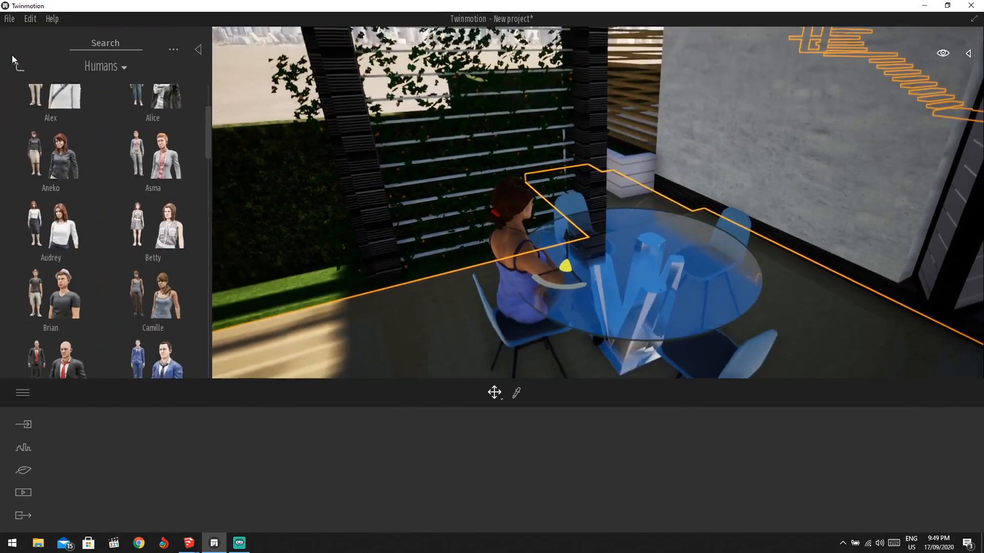
{"action": "left_click", "coordinate": [14, 67]}
{"action": "left_click", "coordinate": [14, 67]}
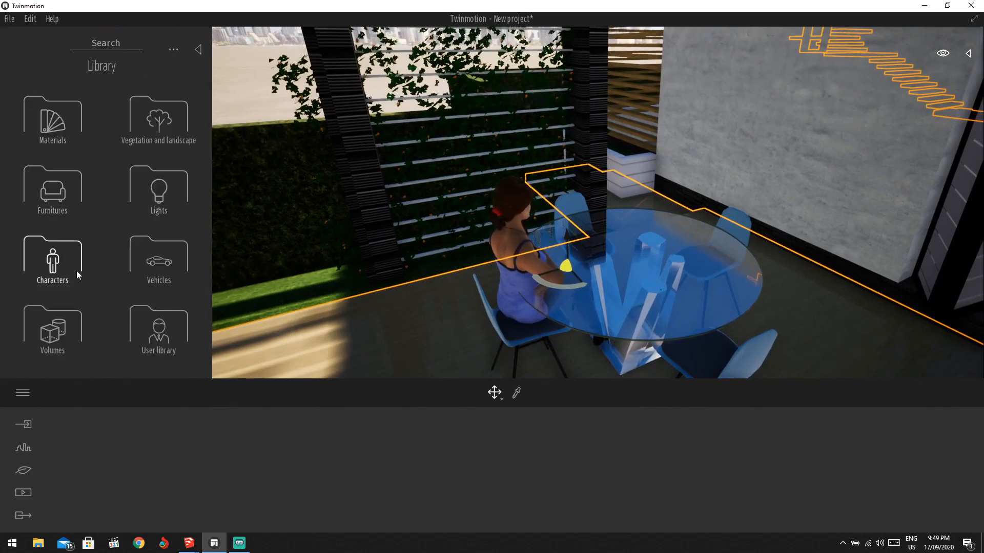
{"action": "left_click", "coordinate": [56, 200]}
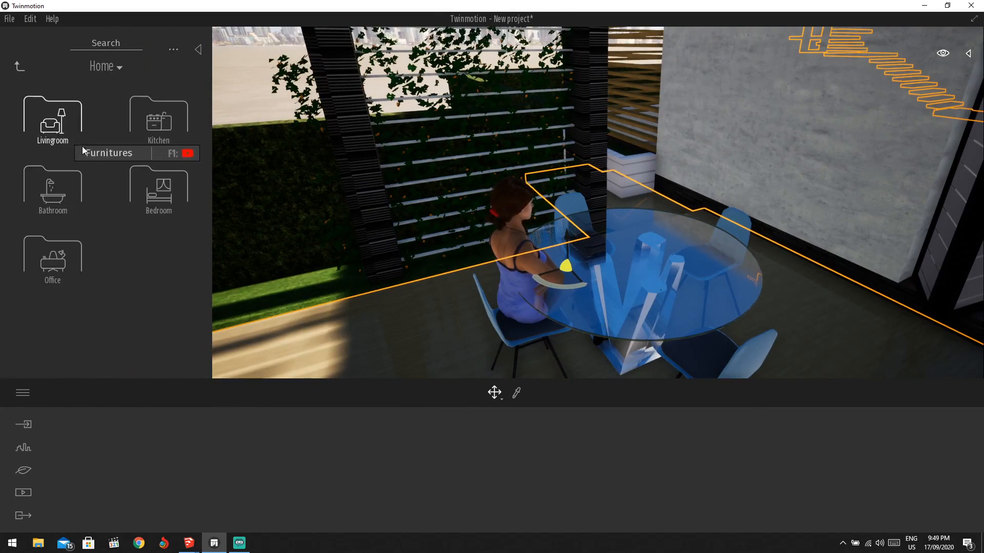
{"action": "left_click", "coordinate": [138, 131]}
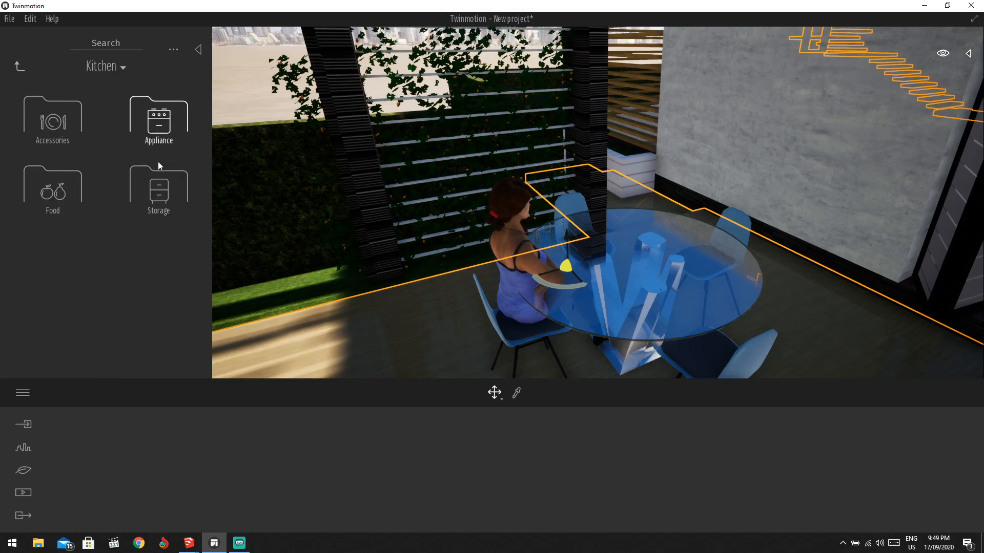
{"action": "left_click", "coordinate": [56, 134]}
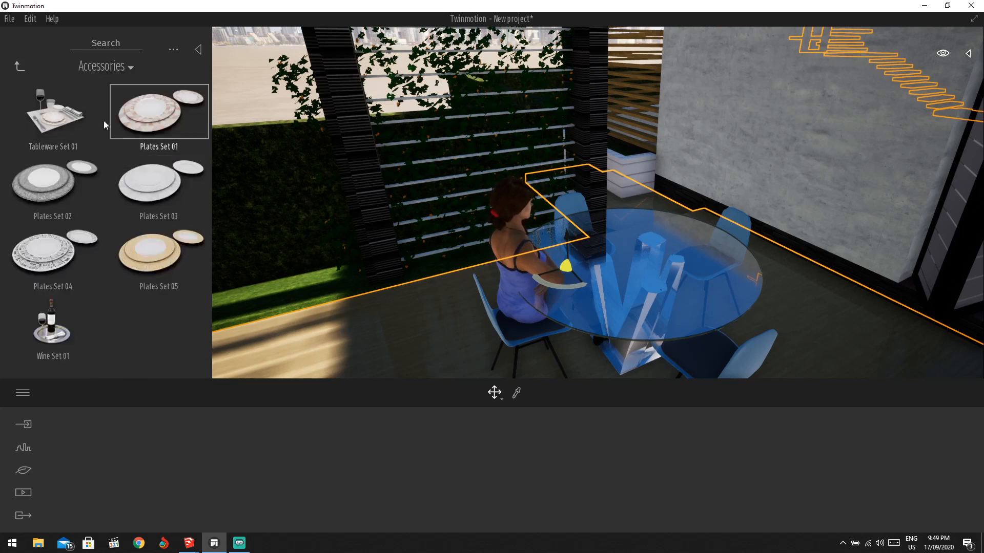
{"action": "left_click_drag", "start_coordinate": [73, 118], "coordinate": [588, 204]}
{"action": "left_click_drag", "start_coordinate": [604, 259], "coordinate": [585, 247]}
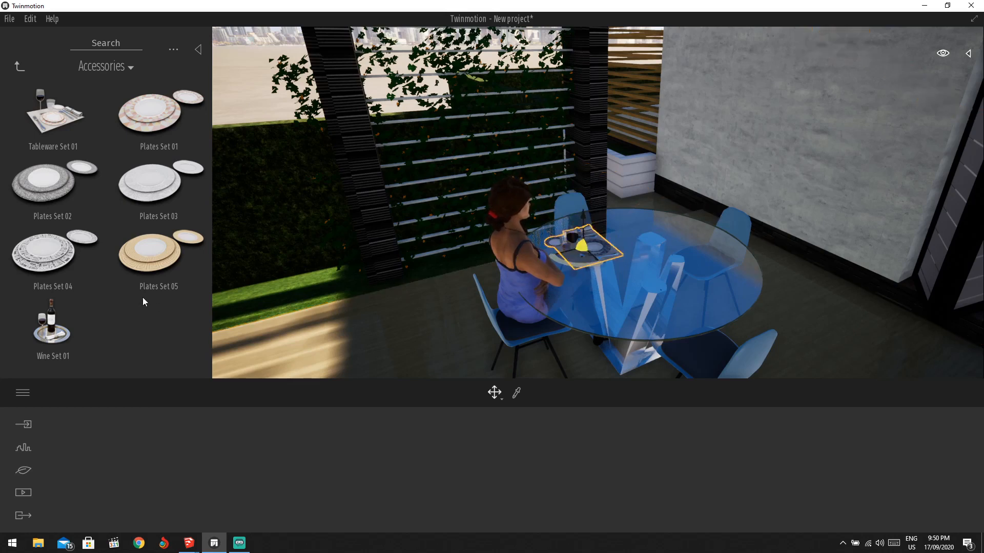
Add Wine Set 01 to the table, then delete it again.
{"action": "left_click_drag", "start_coordinate": [216, 334], "coordinate": [647, 269]}
{"action": "left_click", "coordinate": [724, 218]}
{"action": "scroll", "coordinate": [626, 258], "scroll_direction": "up", "scroll_amount": 3}
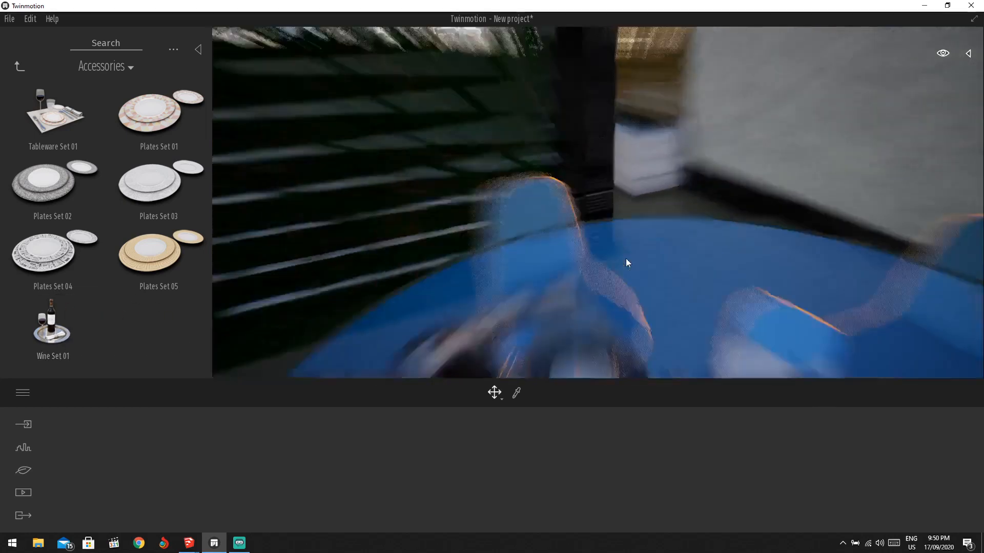
{"action": "left_click", "coordinate": [686, 298]}
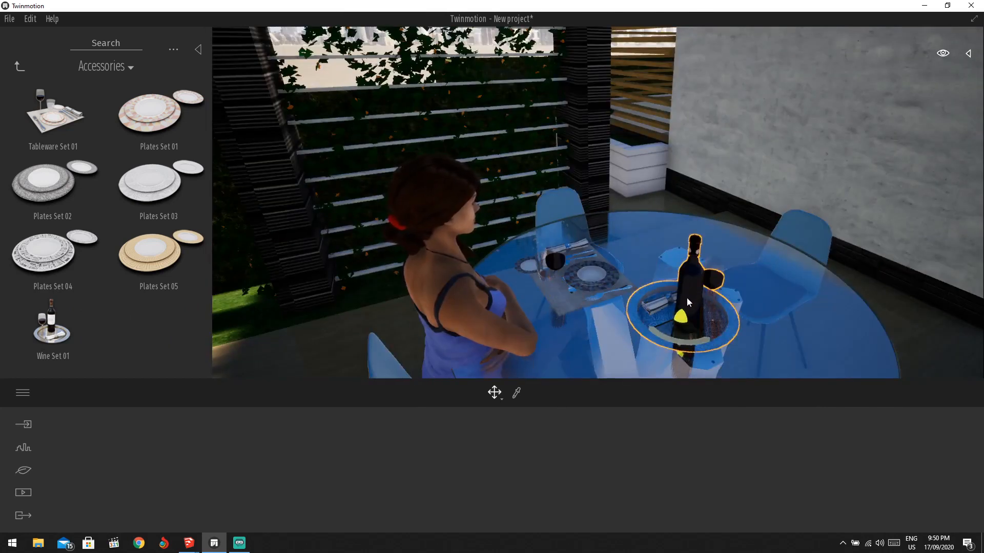
{"action": "key", "text": "Delete"}
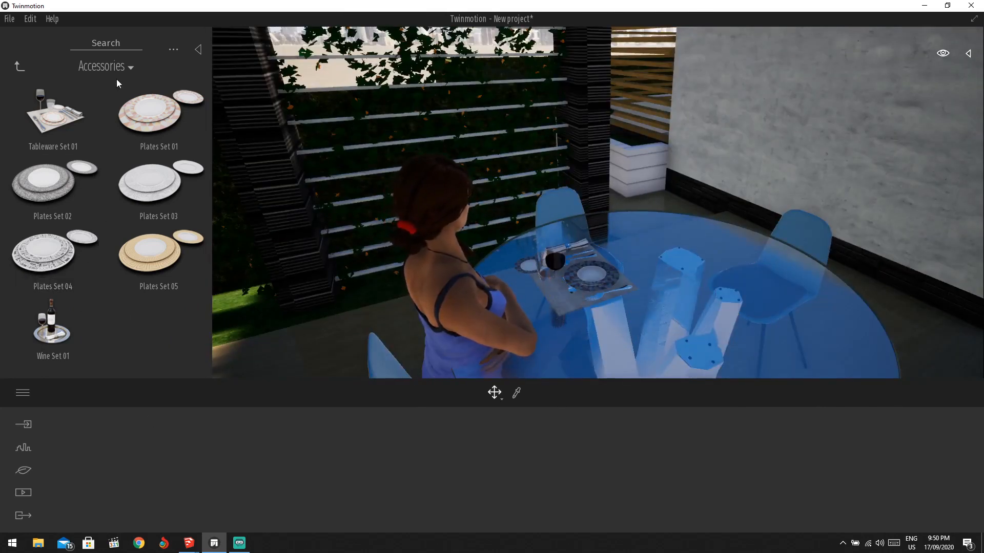
Nudge the tableware slightly closer to the seated woman and deselect it.
{"action": "left_click", "coordinate": [18, 68]}
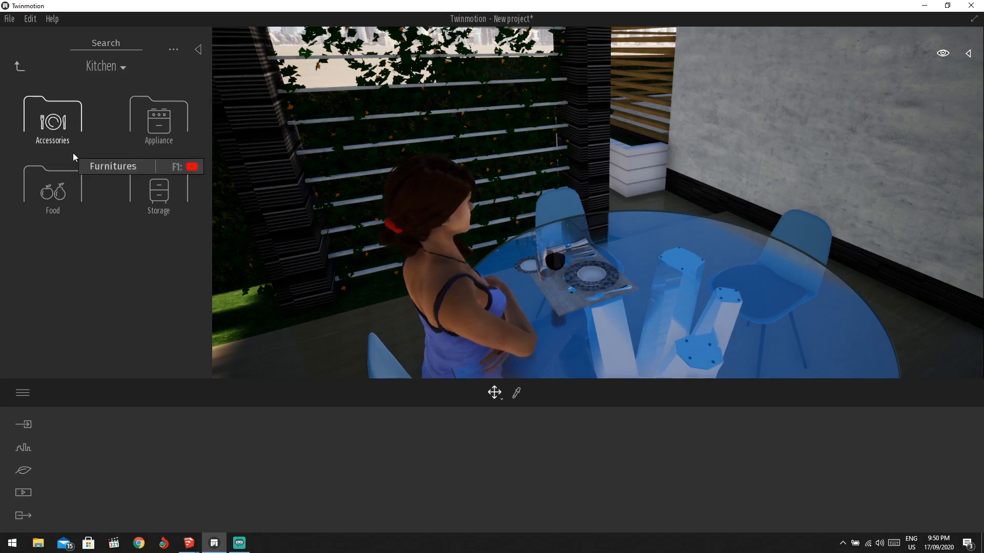
{"action": "left_click", "coordinate": [55, 120]}
{"action": "left_click", "coordinate": [18, 67]}
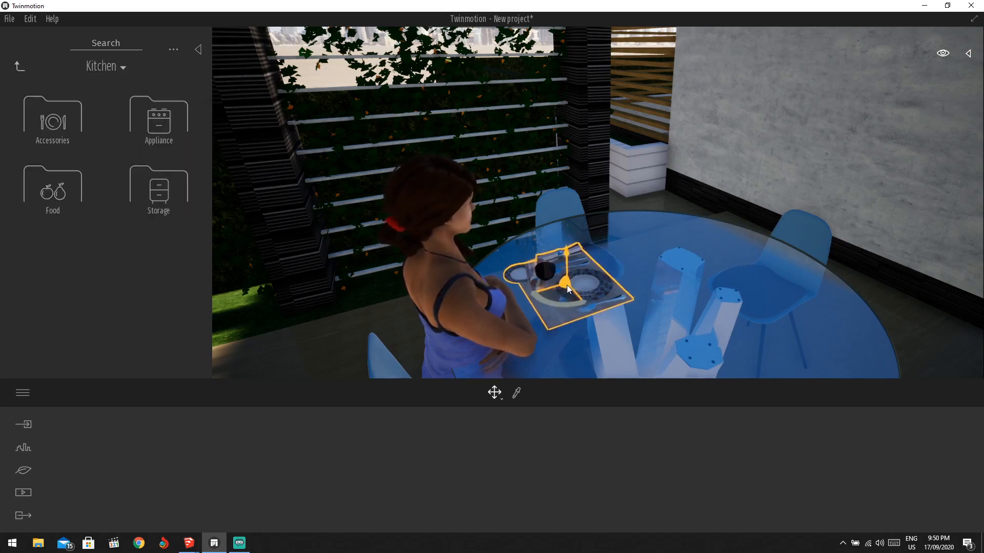
{"action": "left_click_drag", "start_coordinate": [566, 285], "coordinate": [566, 290]}
{"action": "left_click", "coordinate": [632, 118]}
{"action": "scroll", "coordinate": [622, 231], "scroll_direction": "down", "scroll_amount": 5}
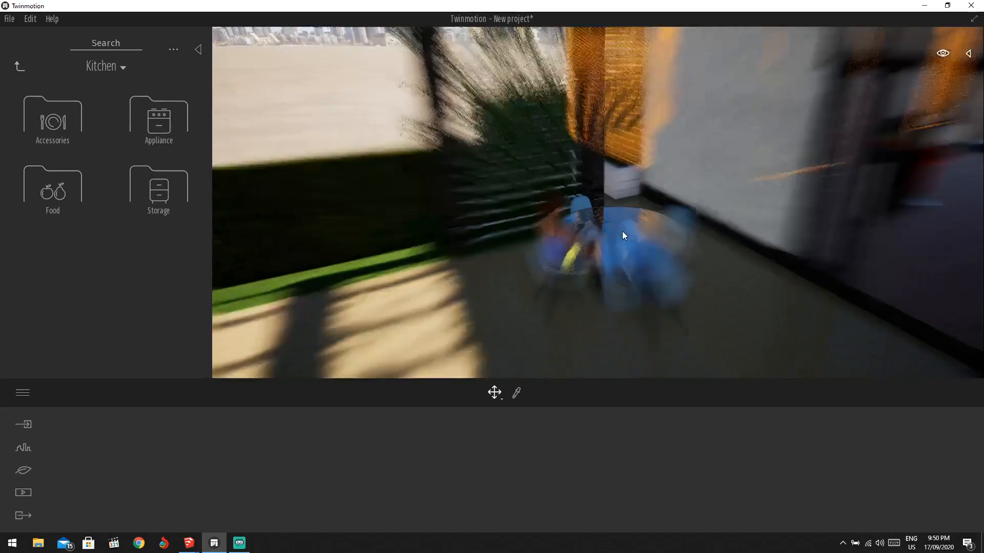
{"action": "scroll", "coordinate": [622, 231], "scroll_direction": "up", "scroll_amount": 3}
{"action": "scroll", "coordinate": [622, 231], "scroll_direction": "down", "scroll_amount": 1}
{"action": "key", "text": "Escape"}
{"action": "scroll", "coordinate": [574, 201], "scroll_direction": "down", "scroll_amount": 6}
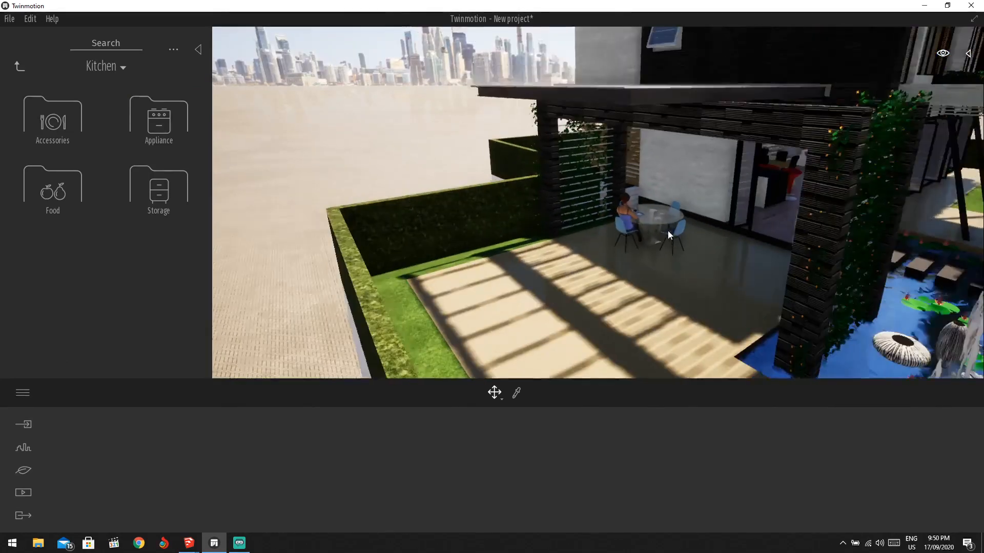
Frame the patio and pond from above and switch the library to the Urban tools.
{"action": "scroll", "coordinate": [668, 230], "scroll_direction": "down", "scroll_amount": 1}
{"action": "middle_click_drag", "start_coordinate": [668, 232], "coordinate": [846, 300], "text": "shift"}
{"action": "scroll", "coordinate": [789, 297], "scroll_direction": "down", "scroll_amount": 3}
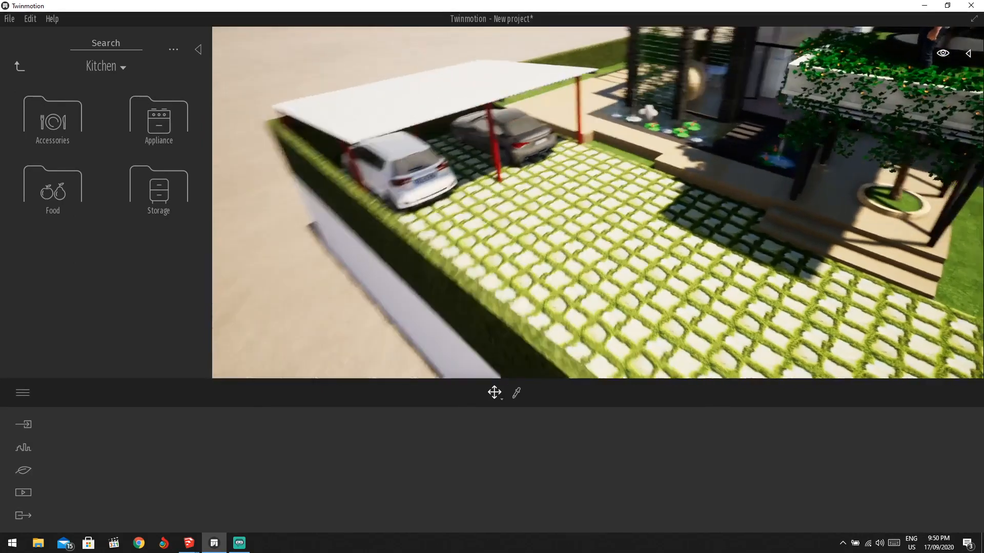
{"action": "scroll", "coordinate": [767, 168], "scroll_direction": "up", "scroll_amount": 3}
{"action": "middle_click_drag", "start_coordinate": [766, 169], "coordinate": [773, 210], "text": "shift"}
{"action": "scroll", "coordinate": [784, 206], "scroll_direction": "up", "scroll_amount": 4}
{"action": "left_click", "coordinate": [19, 67]}
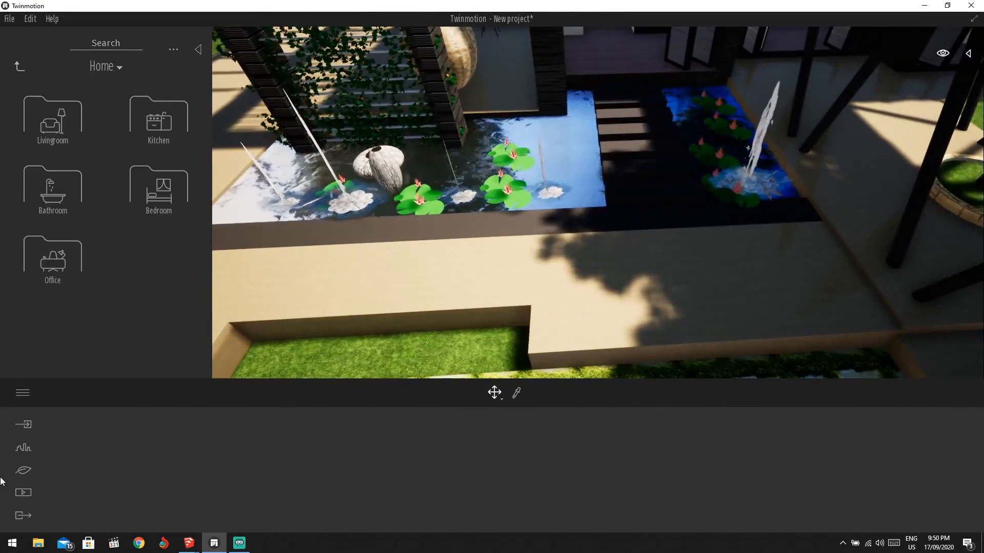
{"action": "left_click", "coordinate": [24, 426]}
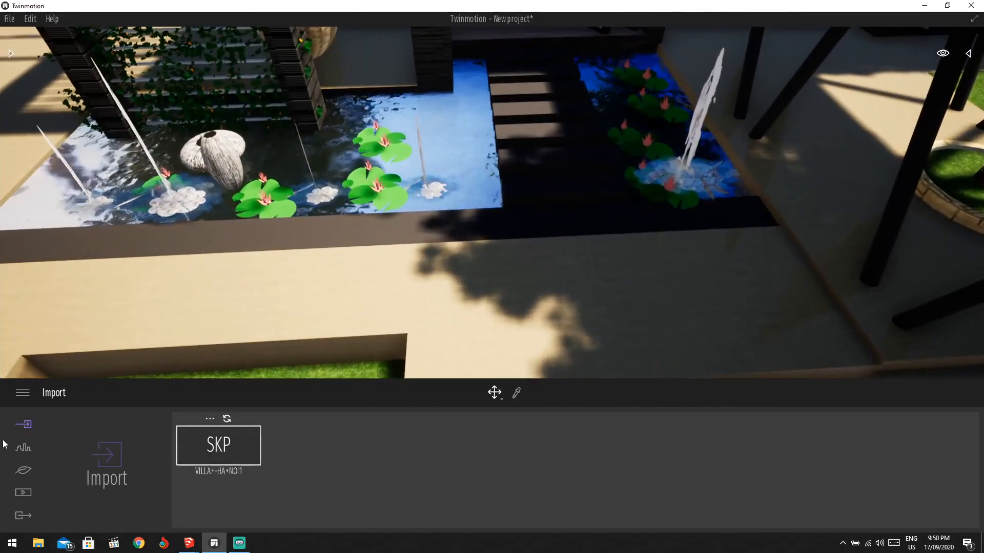
{"action": "left_click", "coordinate": [24, 449]}
{"action": "left_click", "coordinate": [29, 425]}
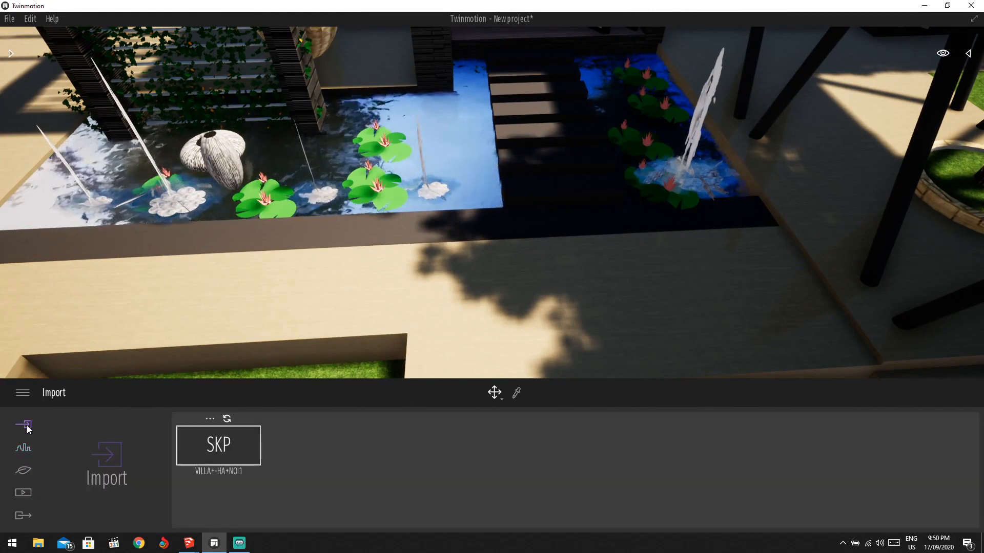
{"action": "left_click", "coordinate": [23, 452]}
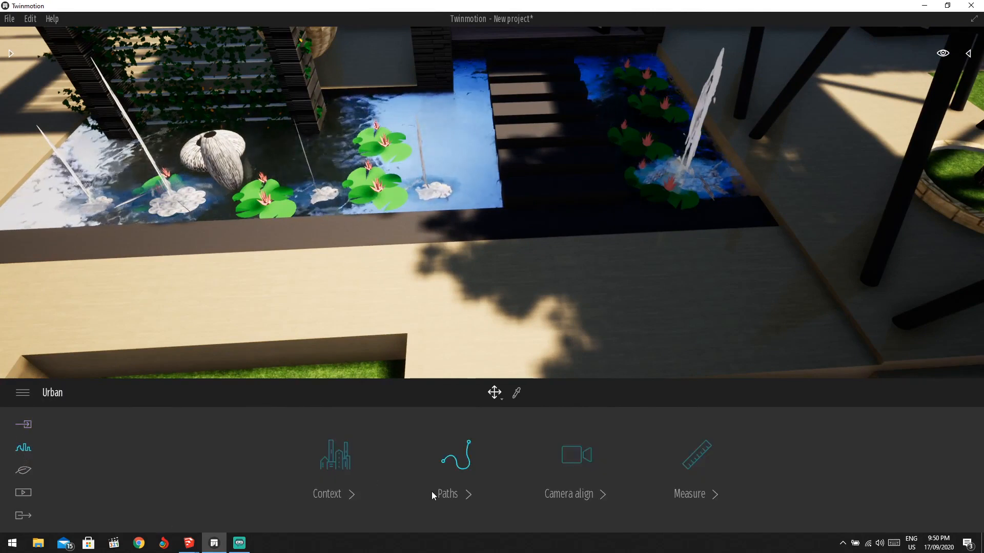
Start a character path with points beside the pool and at the terrace's left corner.
{"action": "left_click", "coordinate": [455, 494]}
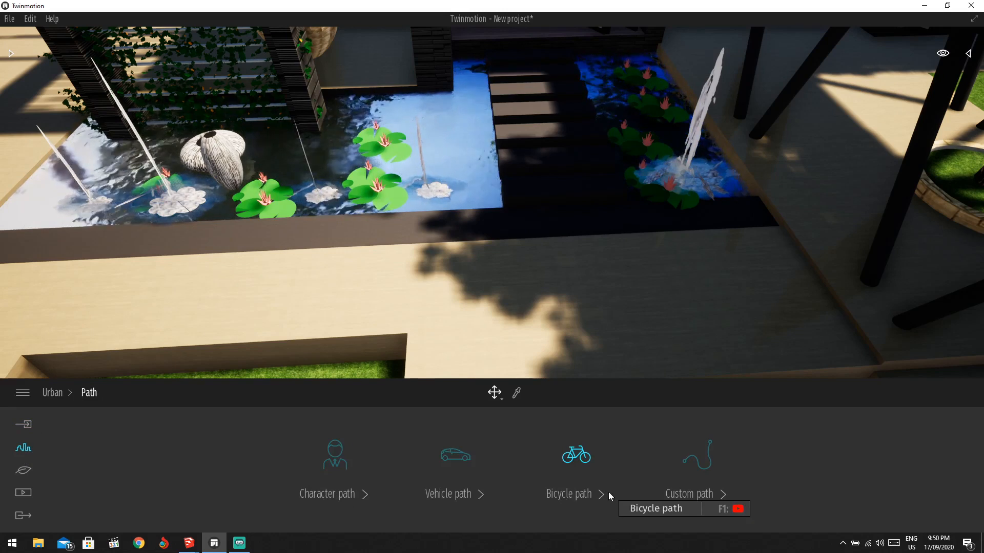
{"action": "left_click", "coordinate": [342, 486]}
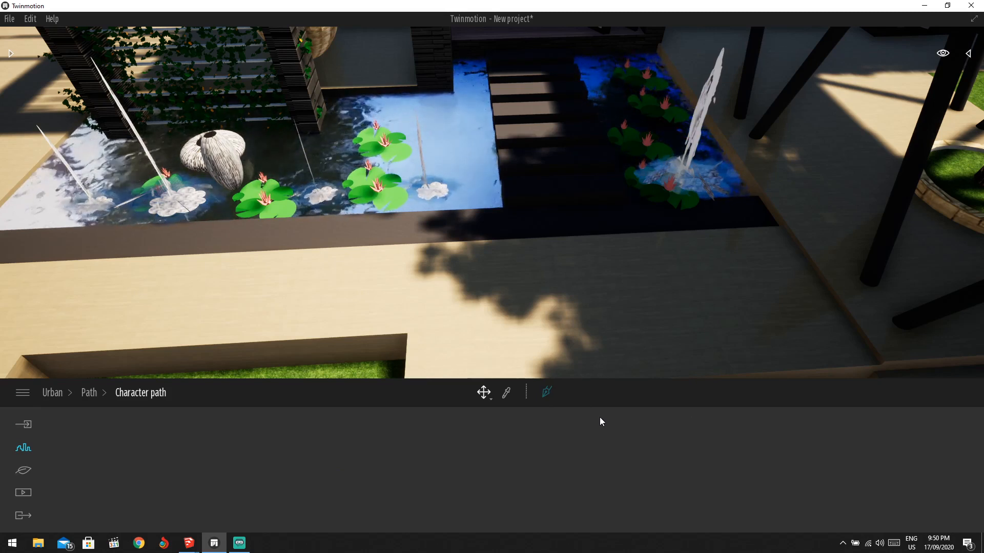
{"action": "left_click", "coordinate": [547, 397]}
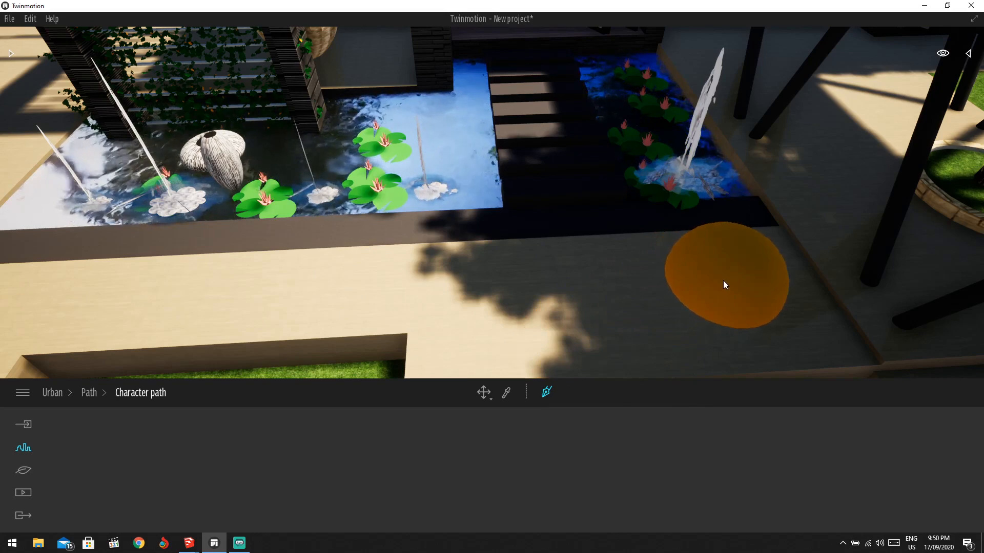
{"action": "scroll", "coordinate": [630, 289], "scroll_direction": "down", "scroll_amount": 3}
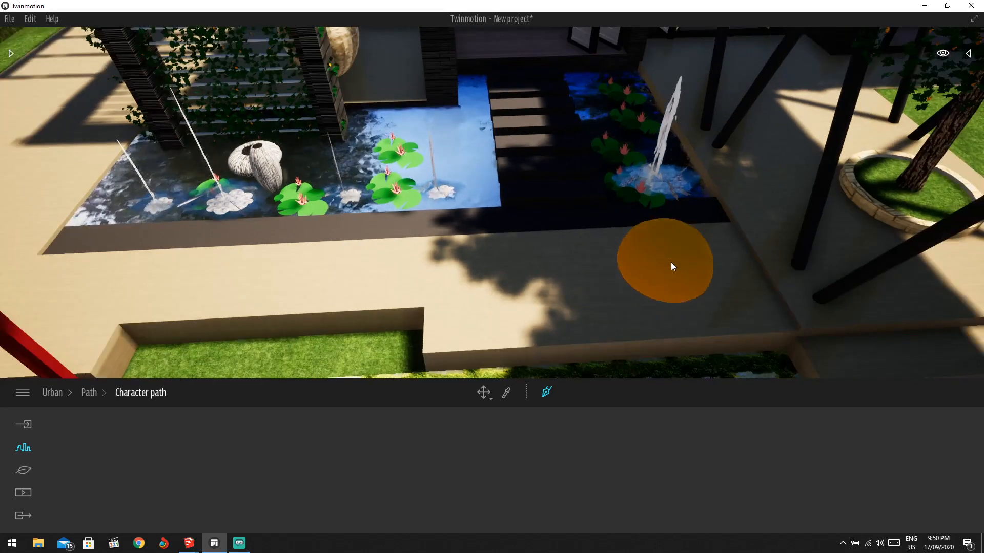
{"action": "left_click", "coordinate": [692, 255]}
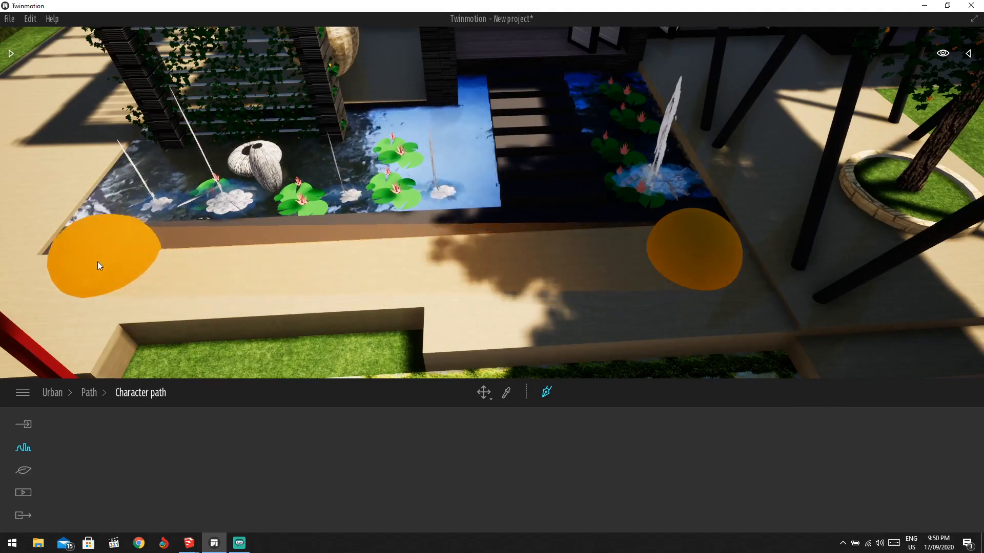
{"action": "left_click", "coordinate": [71, 274]}
Add character path points near the pool edge and on the shaded terrace.
{"action": "key", "text": "a"}
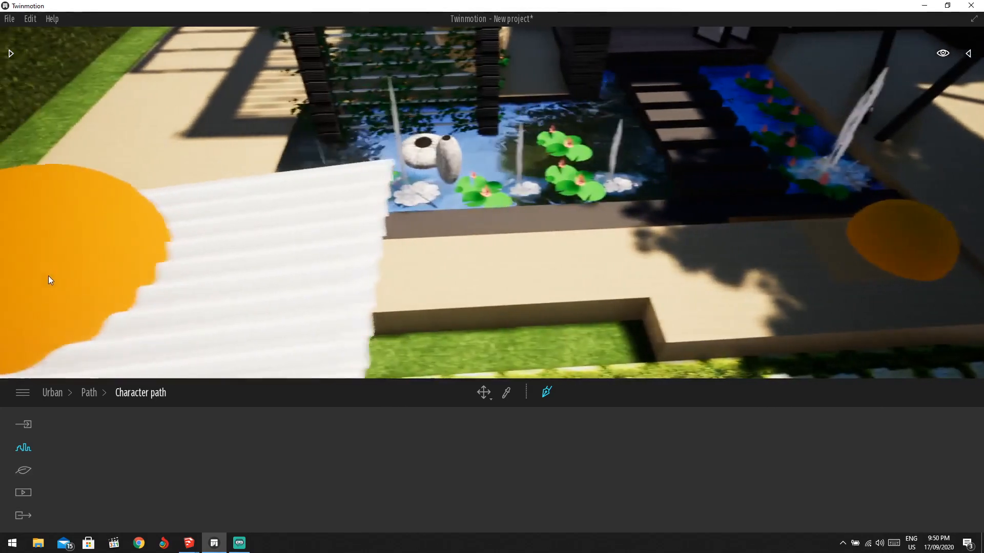
{"action": "key", "text": "e"}
{"action": "key", "text": "s"}
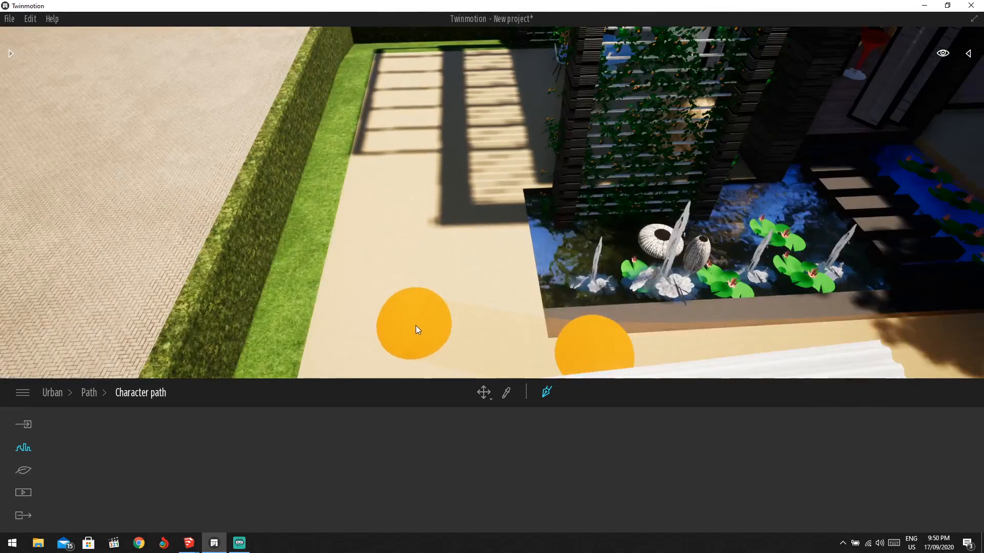
{"action": "key", "text": "a"}
{"action": "mouse_move", "coordinate": [405, 283]}
{"action": "middle_mouse_down", "text": "shift"}
{"action": "mouse_move", "coordinate": [417, 290]}
{"action": "mouse_move", "coordinate": [420, 274]}
{"action": "middle_mouse_up", "text": "shift"}
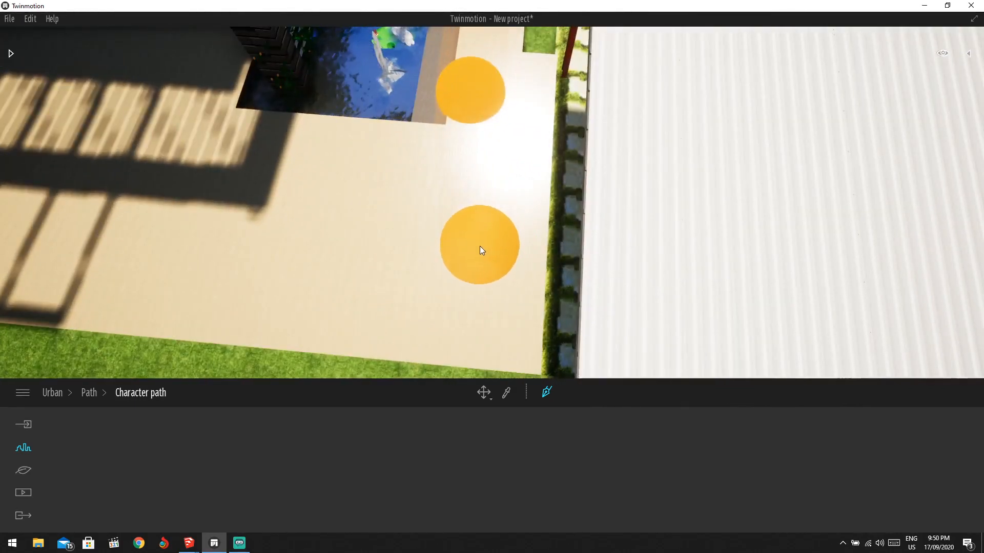
{"action": "key", "text": "Escape"}
{"action": "middle_click_drag", "start_coordinate": [519, 126], "coordinate": [501, 87], "text": "shift"}
{"action": "left_click", "coordinate": [492, 80]}
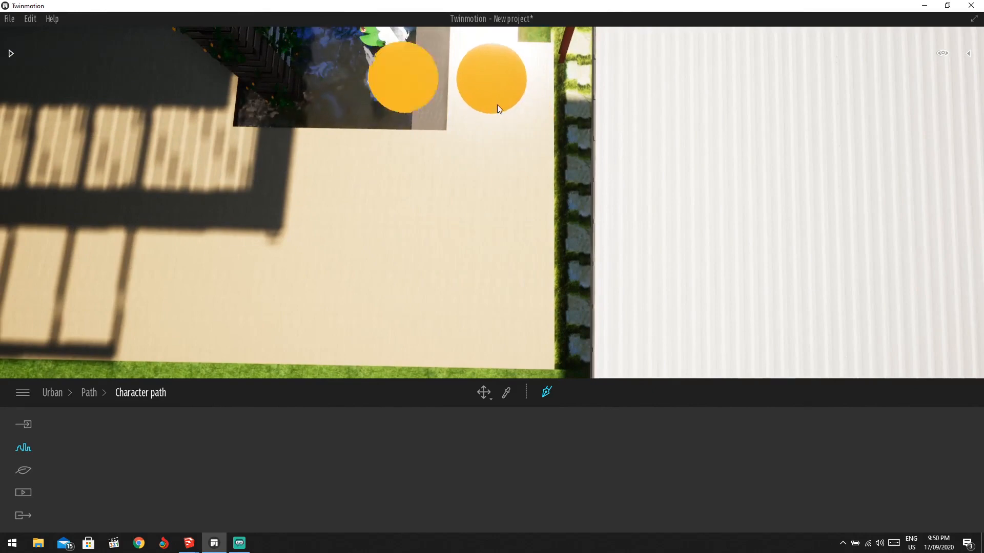
{"action": "left_click", "coordinate": [139, 207]}
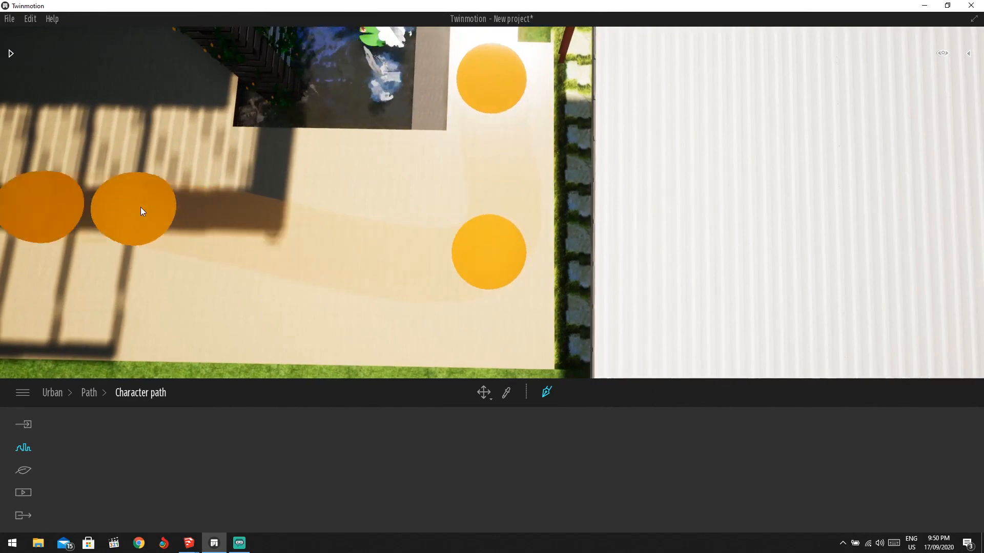
Finish the character path with a final double-clicked point.
{"action": "key", "text": "a"}
{"action": "middle_click_drag", "start_coordinate": [178, 179], "coordinate": [185, 184], "text": "shift"}
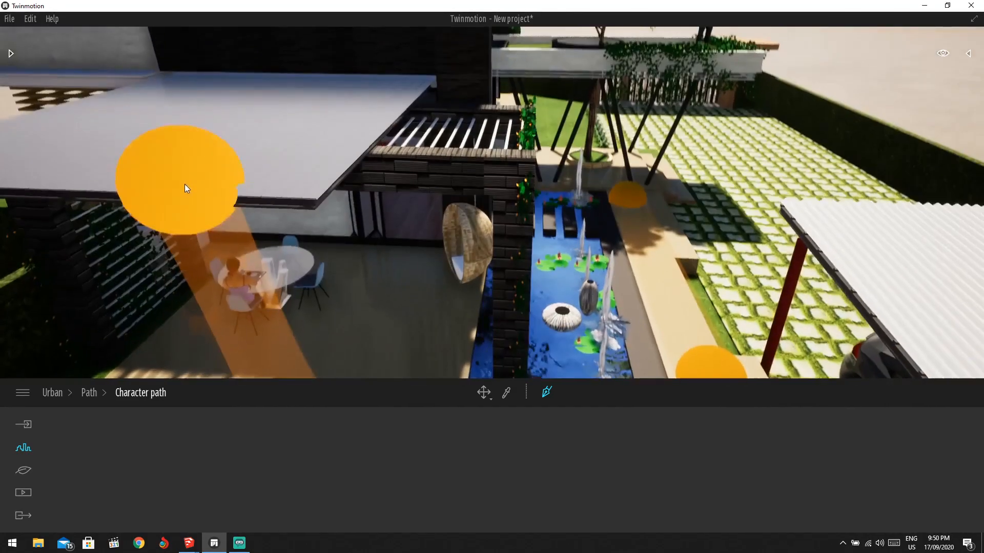
{"action": "scroll", "coordinate": [402, 251], "scroll_direction": "up", "scroll_amount": 6}
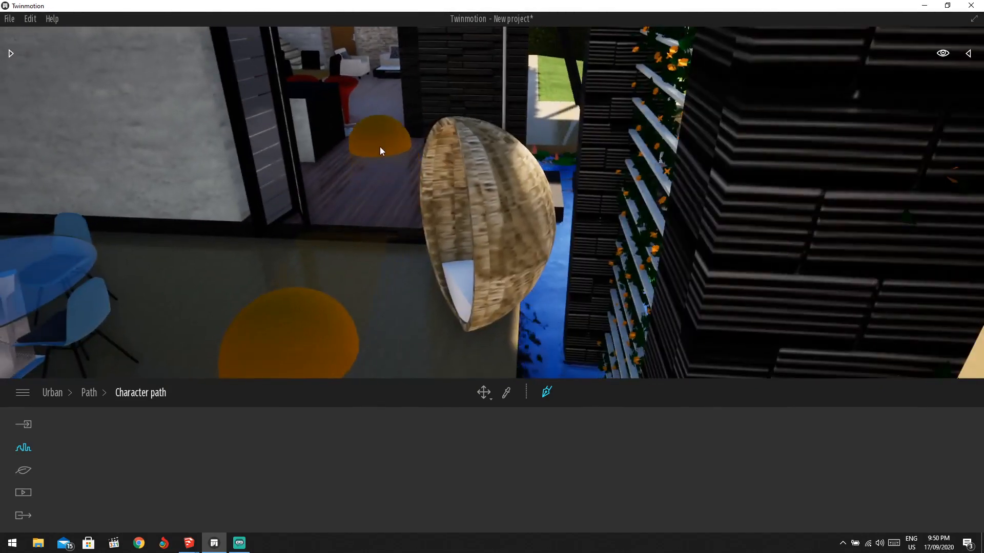
{"action": "double_click", "coordinate": [368, 186]}
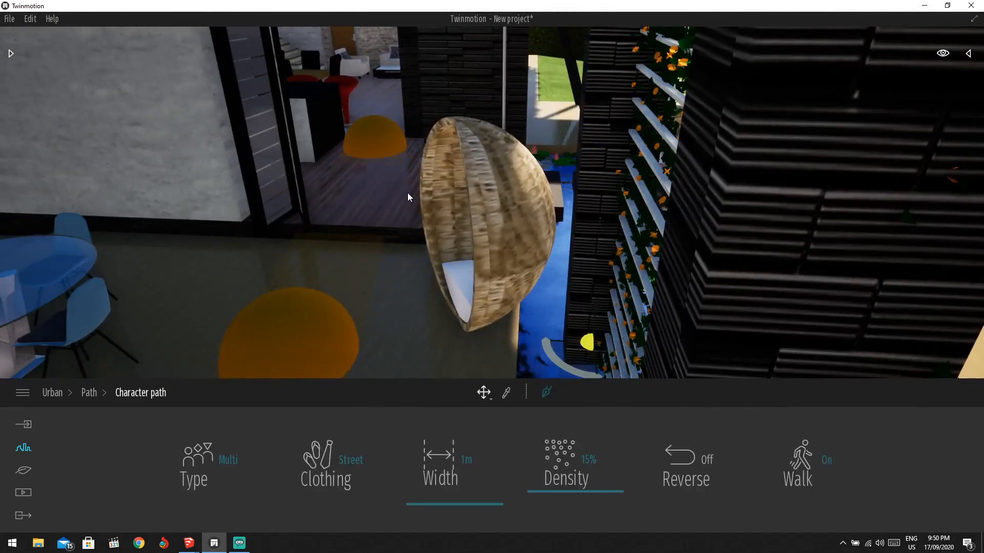
Widen the character path from 1m to 2m with the Width slider.
{"action": "scroll", "coordinate": [441, 251], "scroll_direction": "down", "scroll_amount": 8}
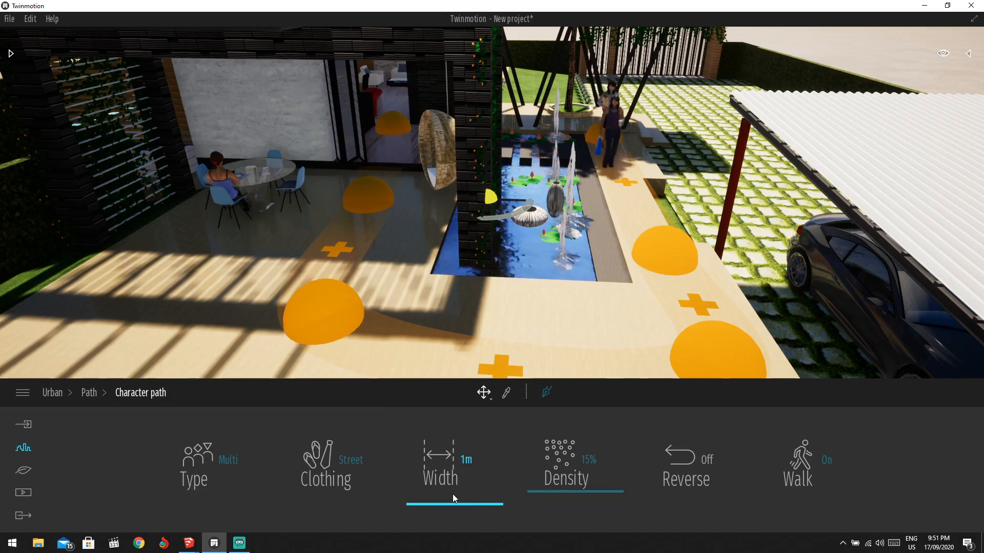
{"action": "left_click_drag", "start_coordinate": [453, 494], "coordinate": [451, 493]}
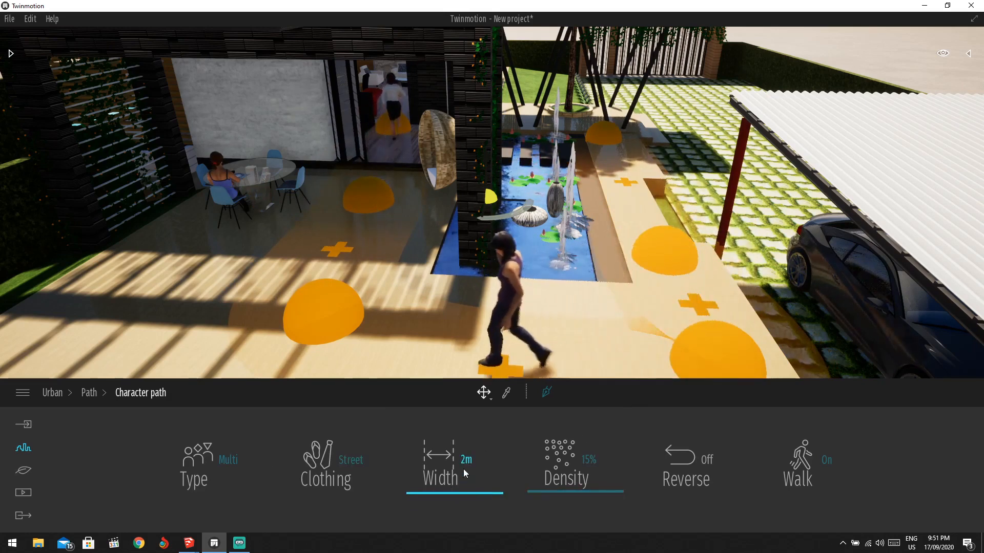
Dress the path walkers in Office clothing and raise the density to about 21%.
{"action": "left_click", "coordinate": [344, 477]}
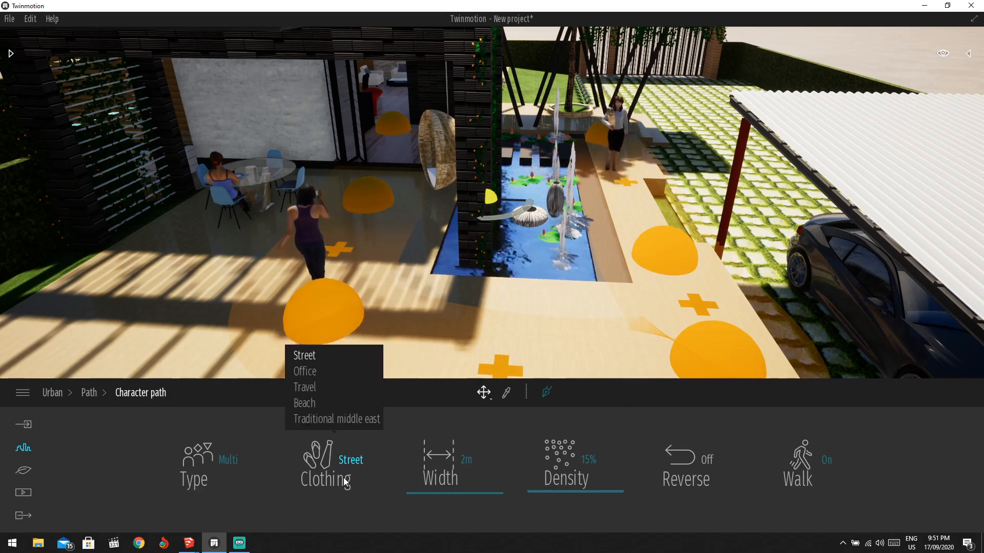
{"action": "left_click", "coordinate": [323, 376]}
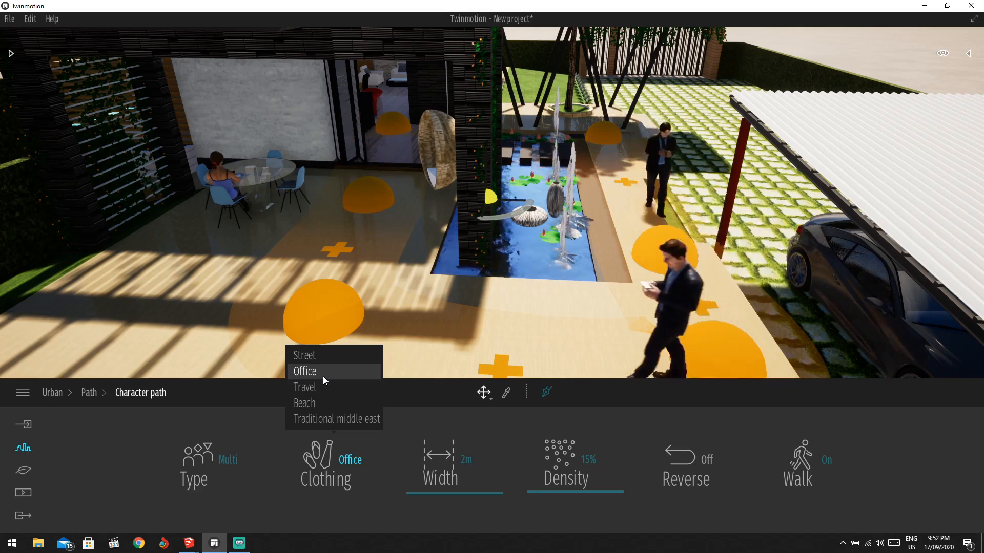
{"action": "left_click", "coordinate": [221, 464]}
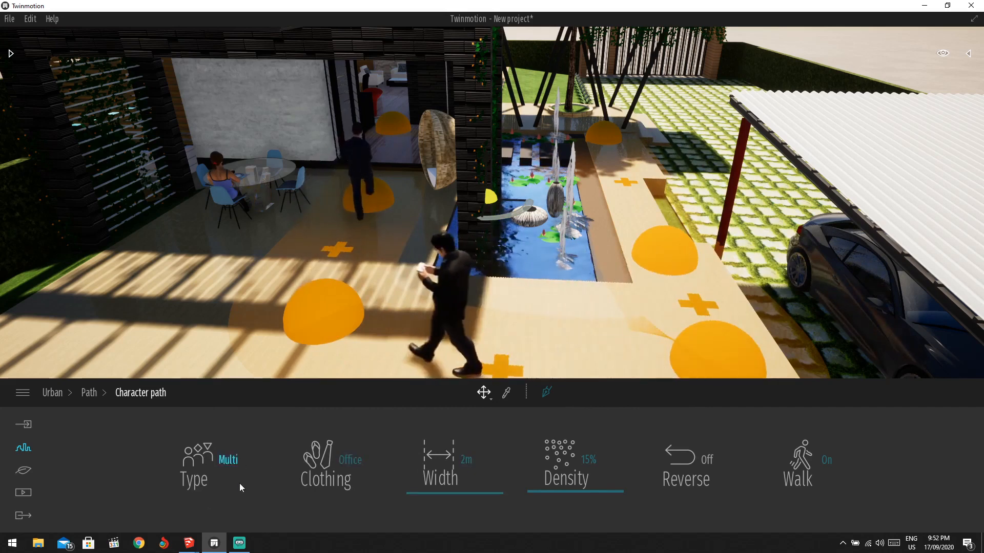
{"action": "left_click_drag", "start_coordinate": [586, 491], "coordinate": [592, 489]}
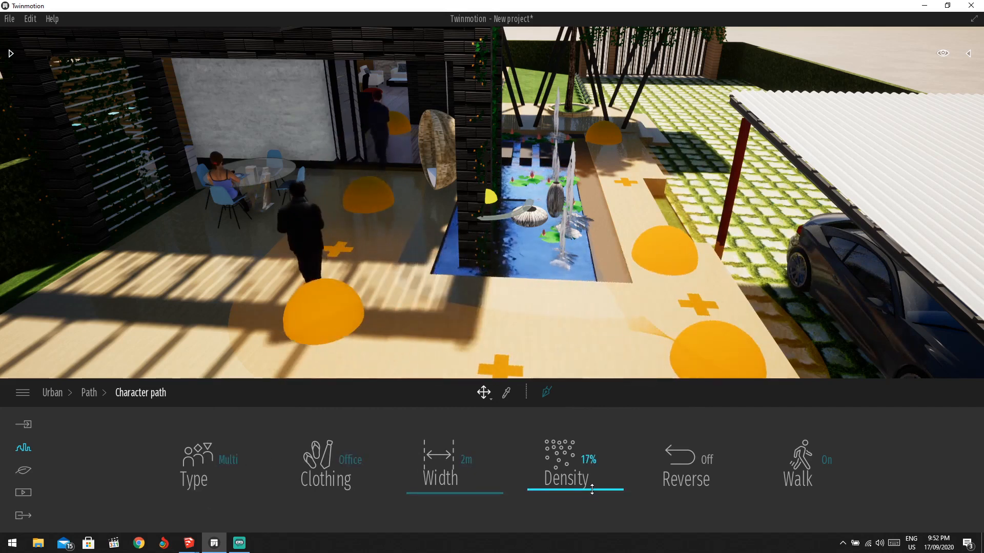
{"action": "scroll", "coordinate": [591, 490], "scroll_direction": "up", "scroll_amount": 3}
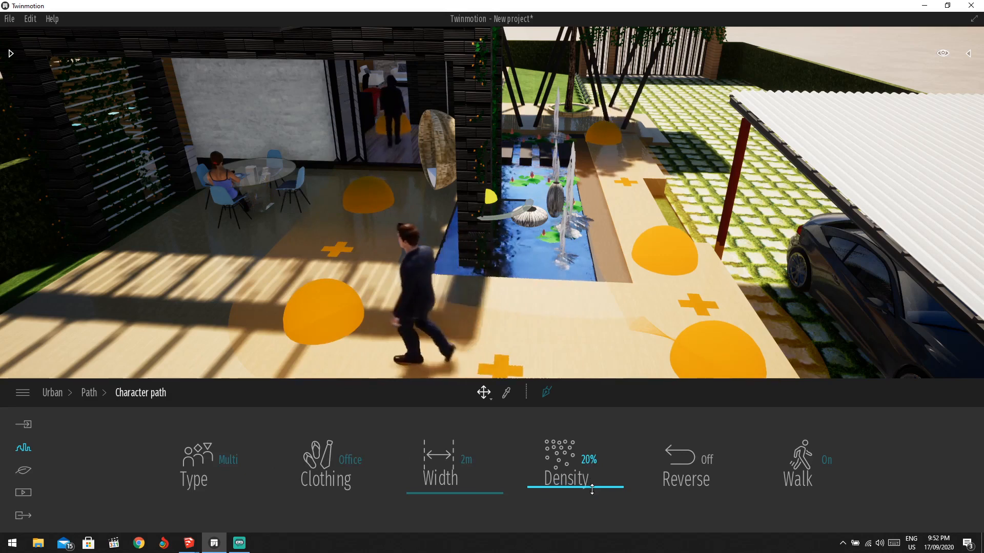
{"action": "mouse_move", "coordinate": [592, 489]}
{"action": "left_mouse_down"}
{"action": "mouse_move", "coordinate": [588, 467]}
{"action": "mouse_move", "coordinate": [586, 496]}
{"action": "mouse_move", "coordinate": [588, 485]}
{"action": "left_mouse_up"}
Set the character path width to 4m and lower its density to 12%.
{"action": "scroll", "coordinate": [575, 270], "scroll_direction": "down", "scroll_amount": 3}
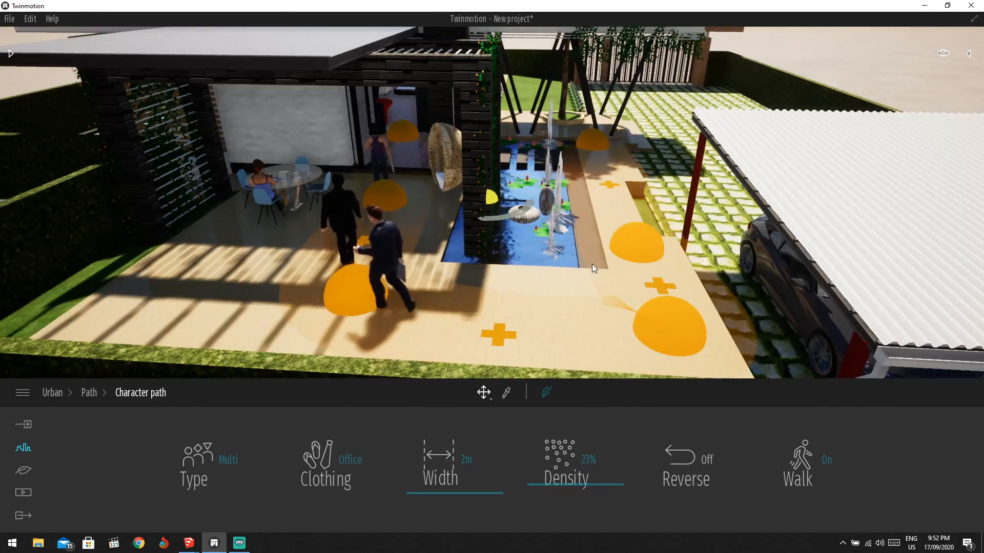
{"action": "left_click_drag", "start_coordinate": [442, 486], "coordinate": [445, 476]}
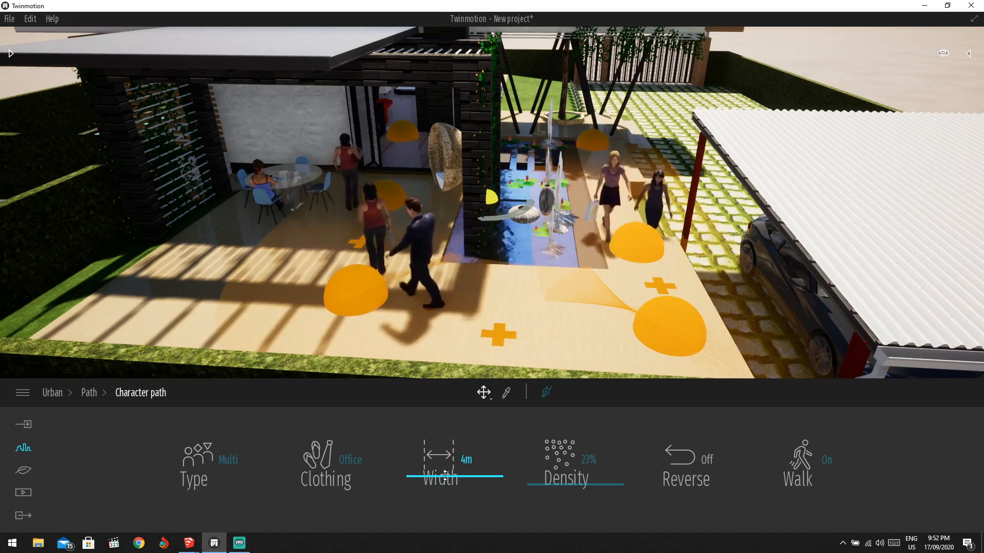
{"action": "left_click_drag", "start_coordinate": [566, 477], "coordinate": [583, 502]}
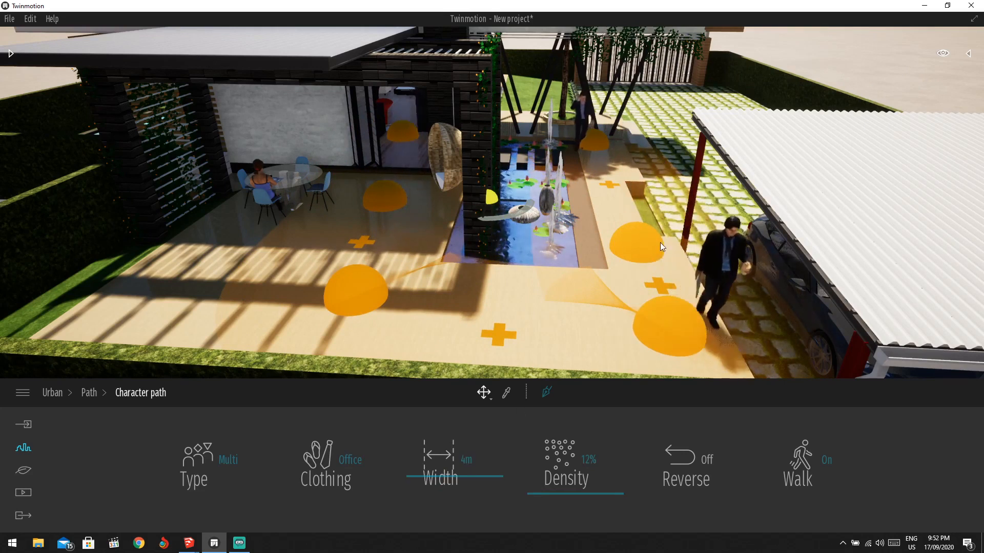
Shift a path control point slightly left and check the point near the fountain.
{"action": "left_click_drag", "start_coordinate": [639, 247], "coordinate": [626, 248]}
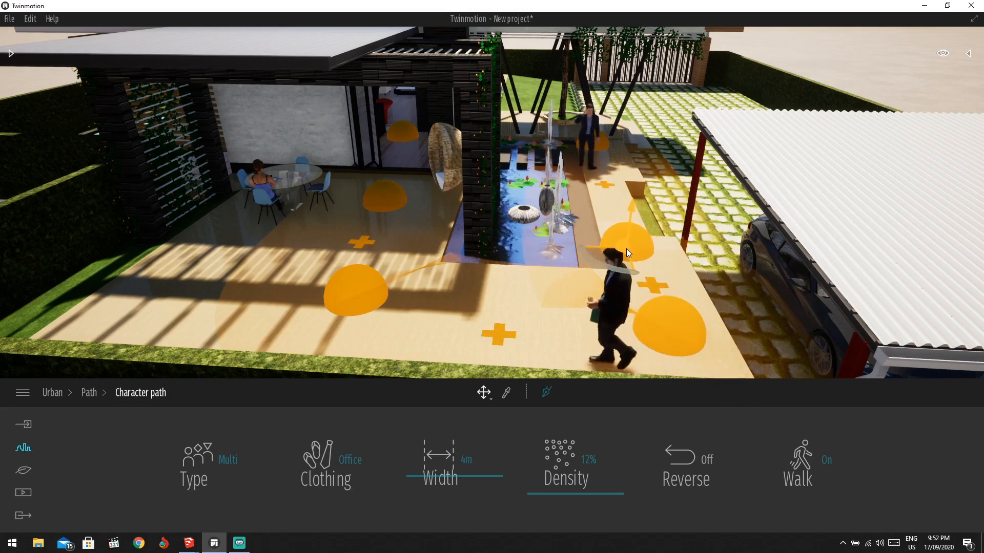
{"action": "left_click", "coordinate": [824, 225]}
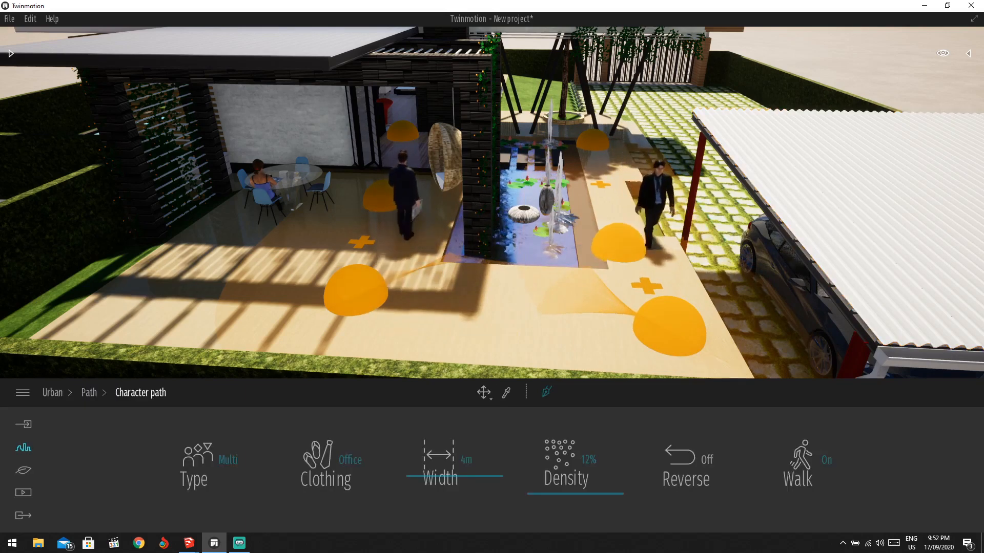
{"action": "left_click", "coordinate": [786, 139]}
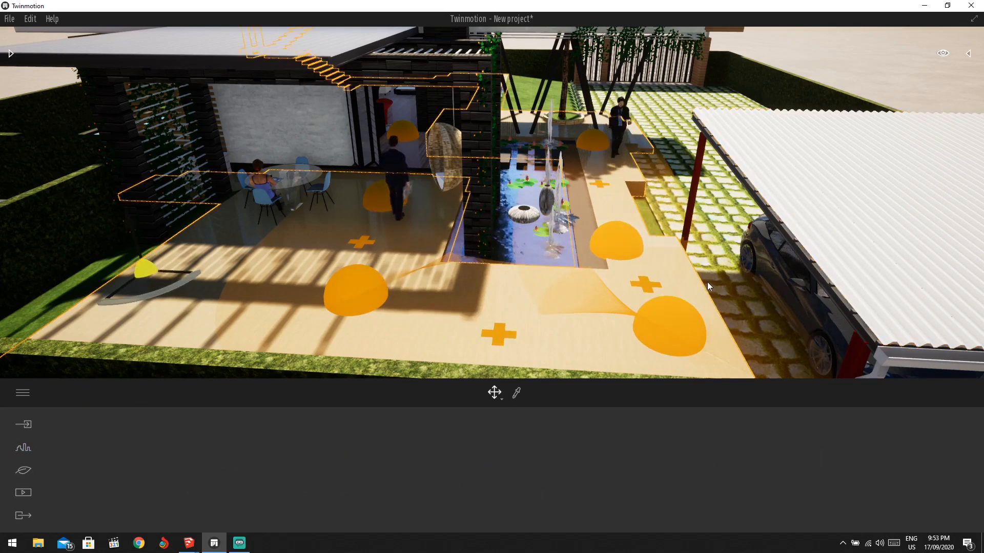
{"action": "left_click", "coordinate": [595, 143]}
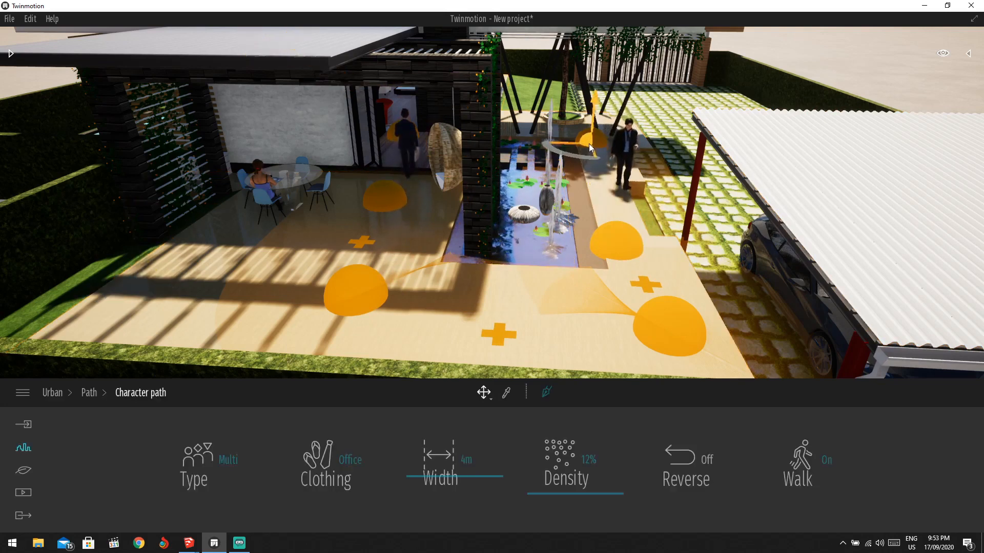
{"action": "left_click", "coordinate": [680, 173]}
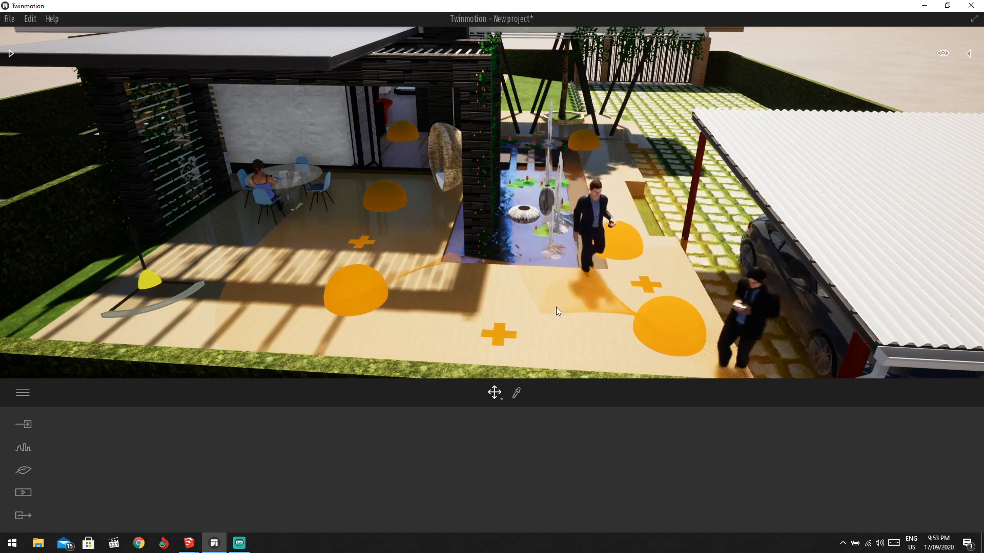
Move the path's end point left and its left point up-left, then view the courtyard from above.
{"action": "left_click", "coordinate": [668, 334]}
{"action": "left_click_drag", "start_coordinate": [669, 335], "coordinate": [591, 305]}
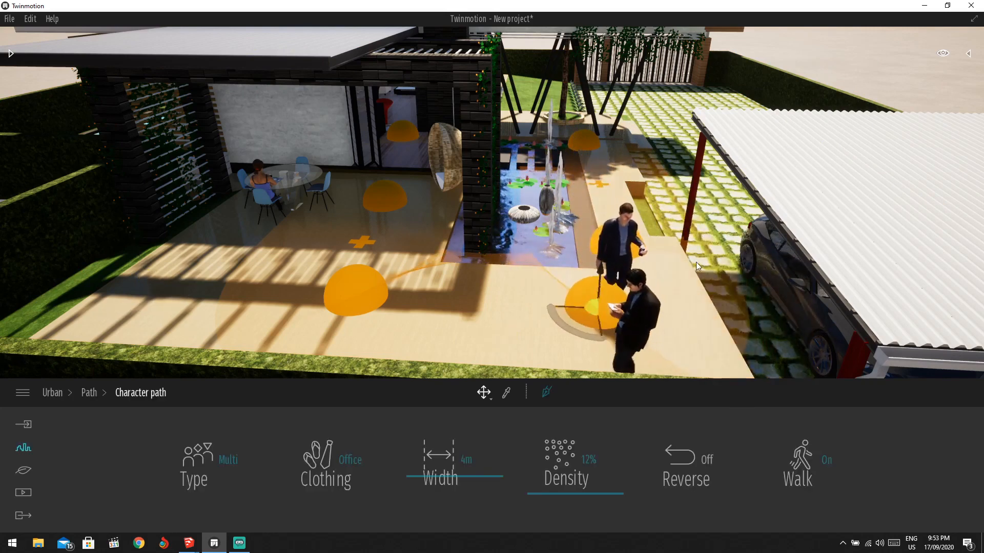
{"action": "left_click", "coordinate": [489, 264]}
{"action": "left_click", "coordinate": [365, 297]}
{"action": "left_click_drag", "start_coordinate": [365, 297], "coordinate": [338, 285]}
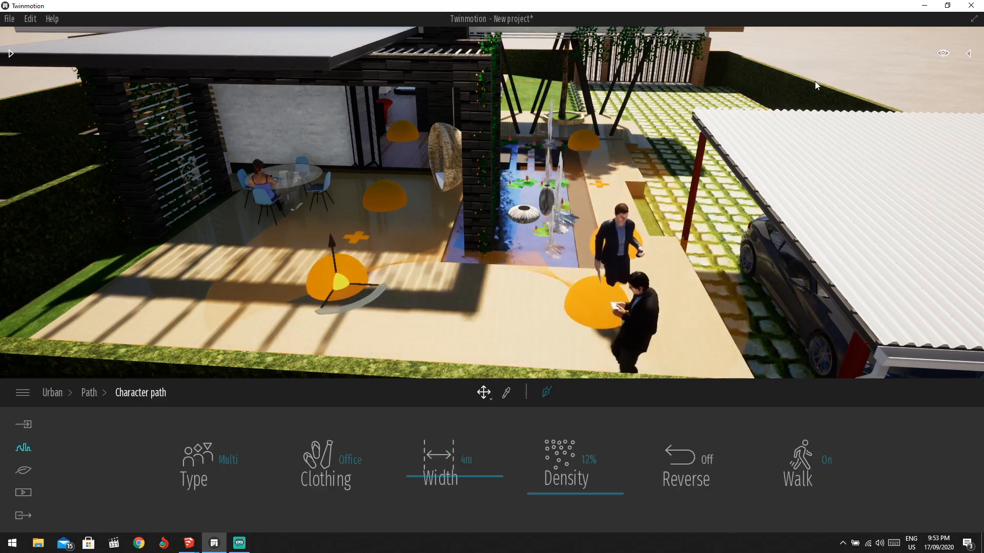
{"action": "left_click", "coordinate": [723, 169]}
{"action": "scroll", "coordinate": [724, 172], "scroll_direction": "down", "scroll_amount": 3}
{"action": "middle_click_drag", "start_coordinate": [704, 200], "coordinate": [593, 277], "text": "shift"}
{"action": "scroll", "coordinate": [720, 189], "scroll_direction": "down", "scroll_amount": 2}
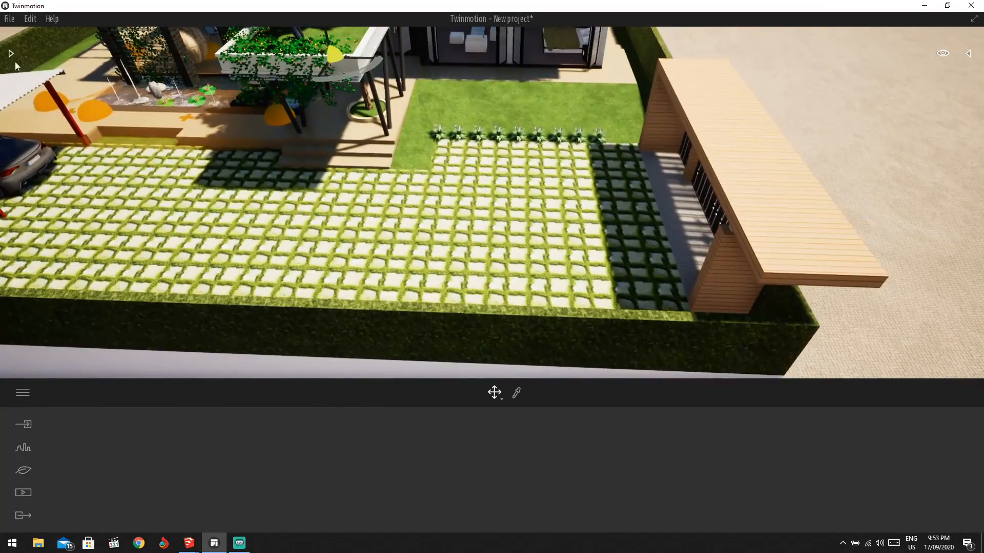
Draw a two-point vehicle path across the paved yard.
{"action": "left_click", "coordinate": [32, 447]}
{"action": "left_click", "coordinate": [456, 461]}
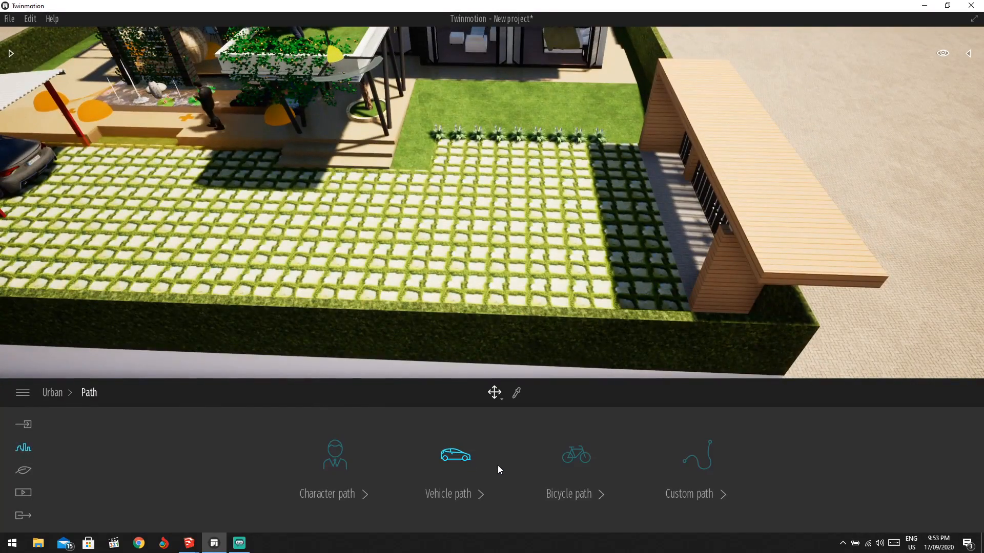
{"action": "left_click", "coordinate": [456, 462]}
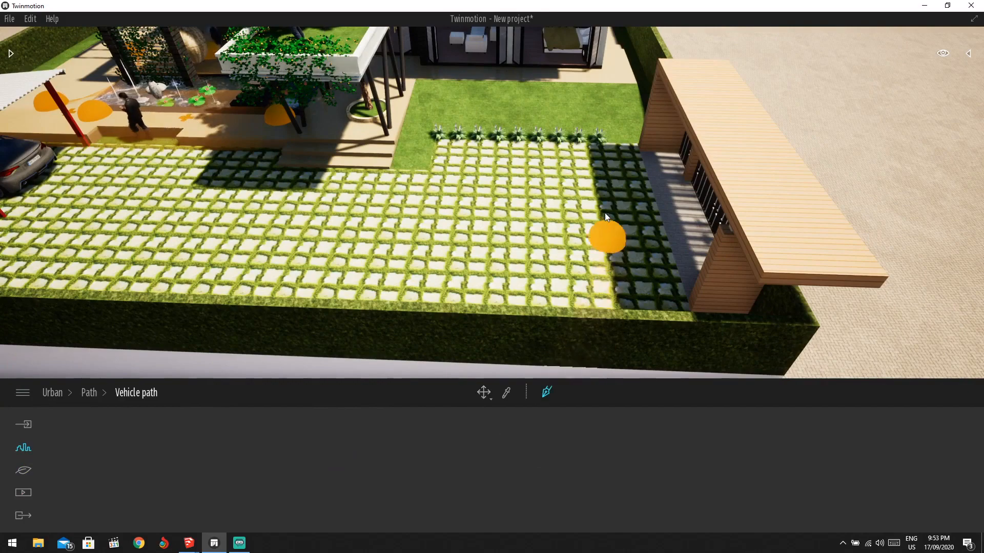
{"action": "left_click", "coordinate": [609, 228]}
{"action": "left_click", "coordinate": [370, 231]}
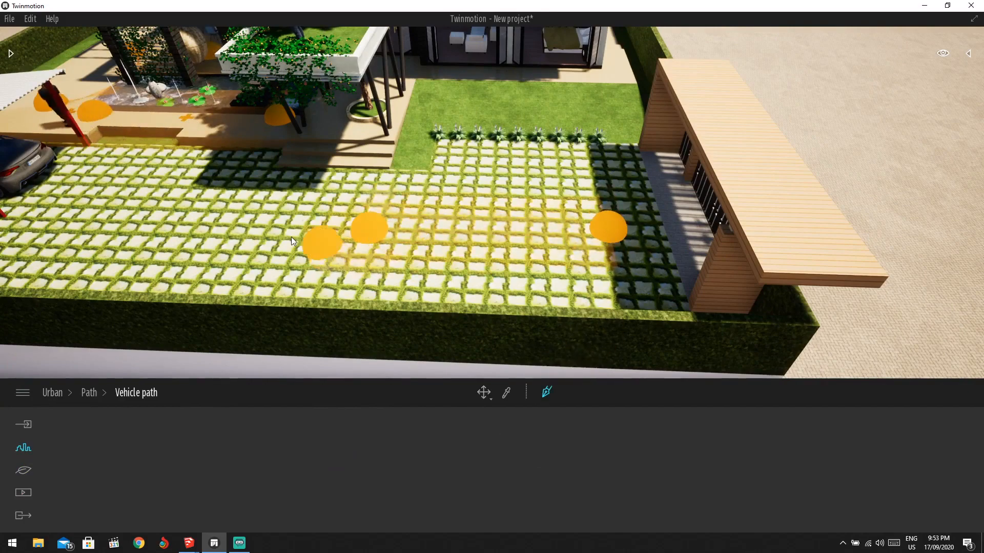
{"action": "middle_click_drag", "start_coordinate": [291, 237], "coordinate": [384, 226], "text": "shift"}
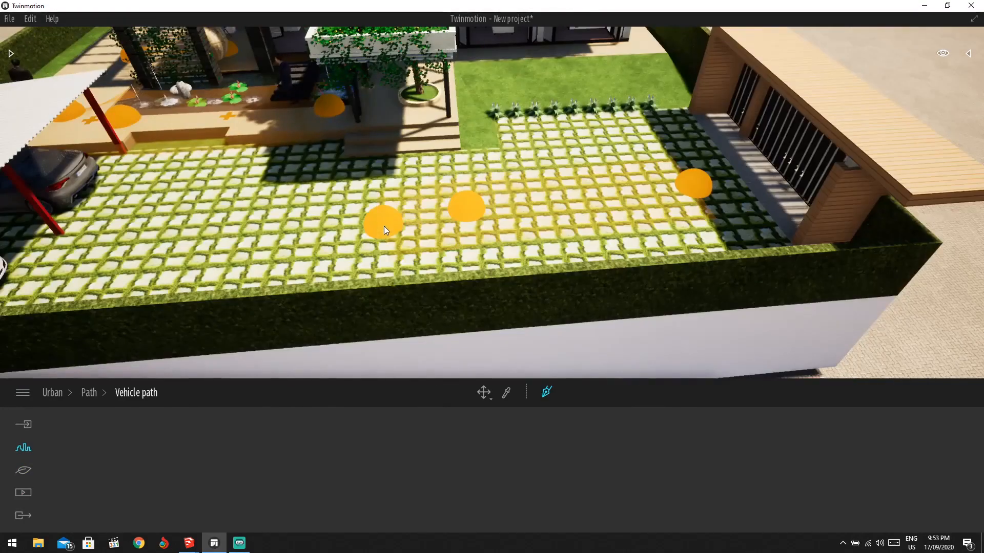
{"action": "key", "text": "Escape"}
{"action": "key", "text": "Escape"}
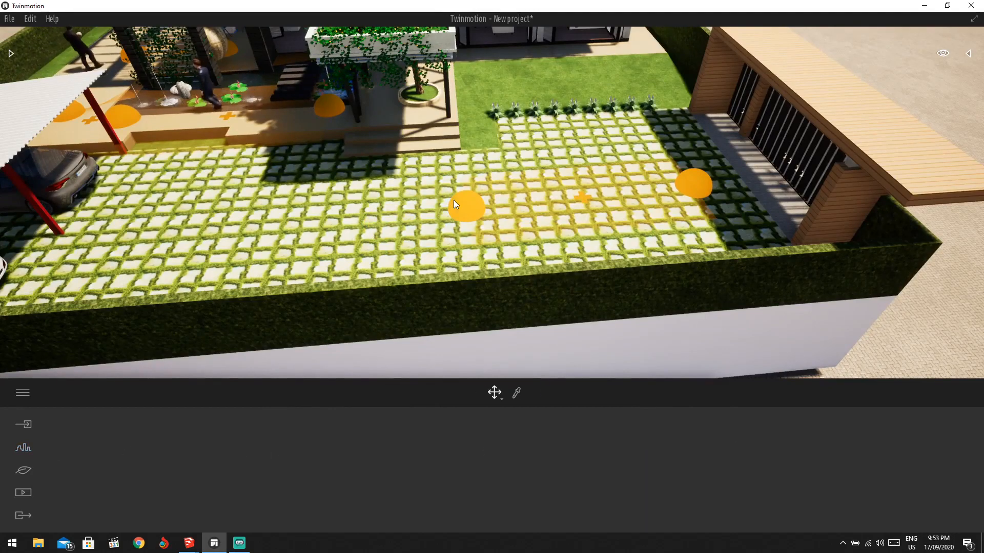
{"action": "middle_click_drag", "start_coordinate": [96, 239], "coordinate": [74, 224], "text": "shift"}
Delete the grey coupe parked under the carport.
{"action": "left_click", "coordinate": [130, 224]}
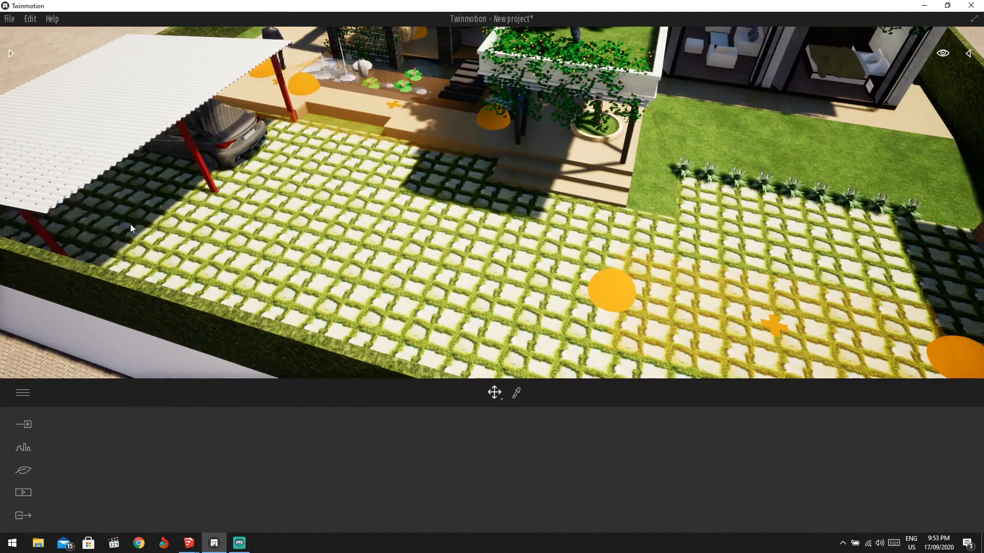
{"action": "left_click", "coordinate": [230, 139]}
{"action": "key", "text": "Delete"}
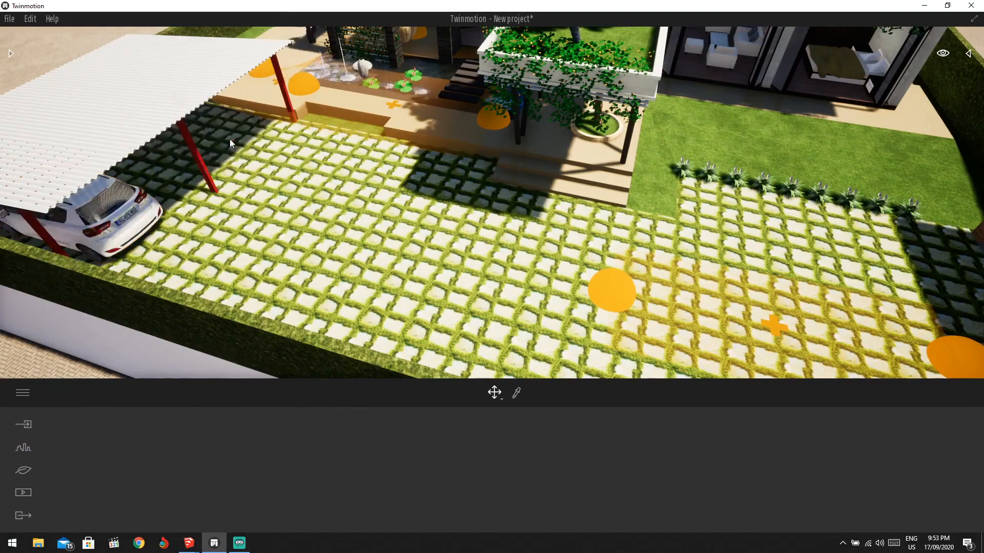
Select the short vehicle path and delete it.
{"action": "middle_click_drag", "start_coordinate": [695, 200], "coordinate": [803, 260], "text": "shift"}
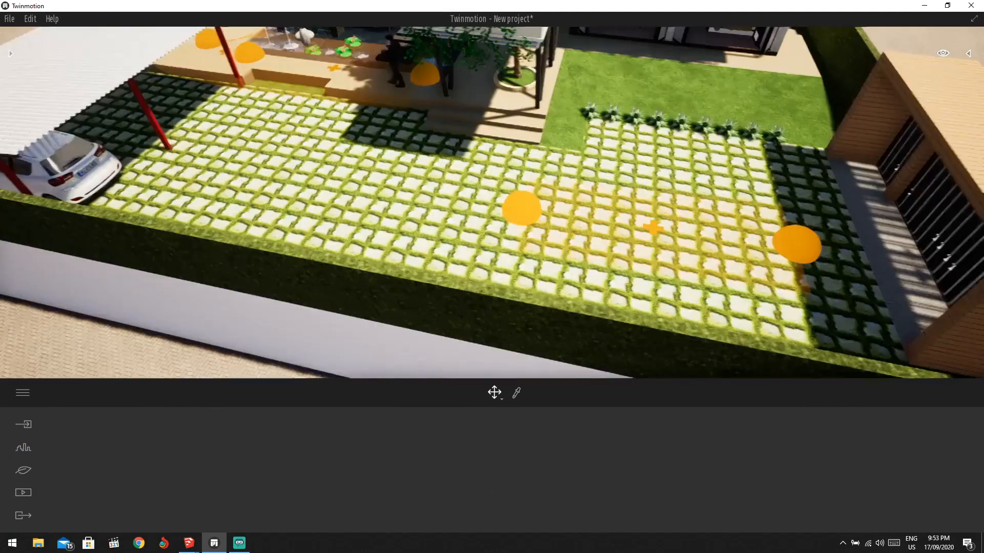
{"action": "left_click", "coordinate": [776, 248]}
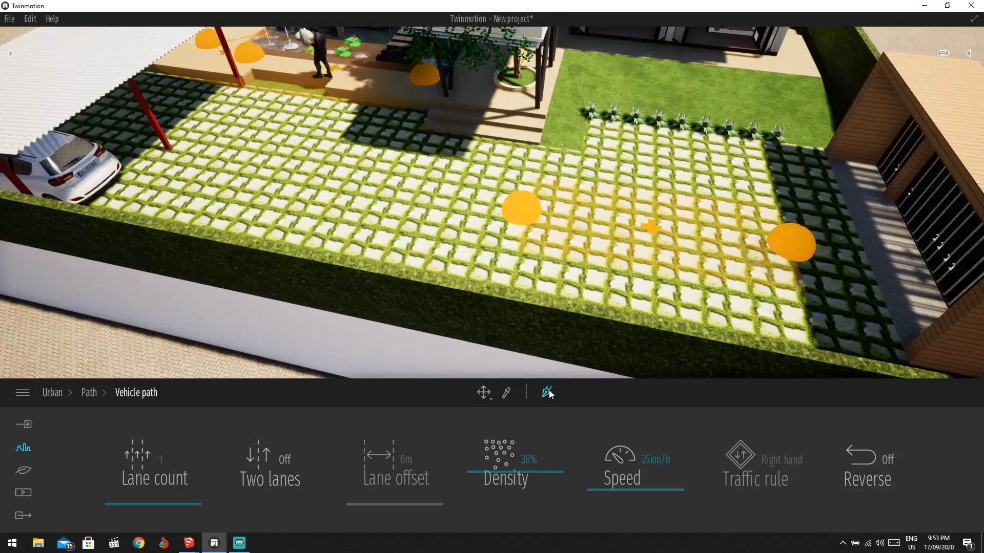
{"action": "left_click", "coordinate": [651, 227]}
{"action": "left_click", "coordinate": [678, 220]}
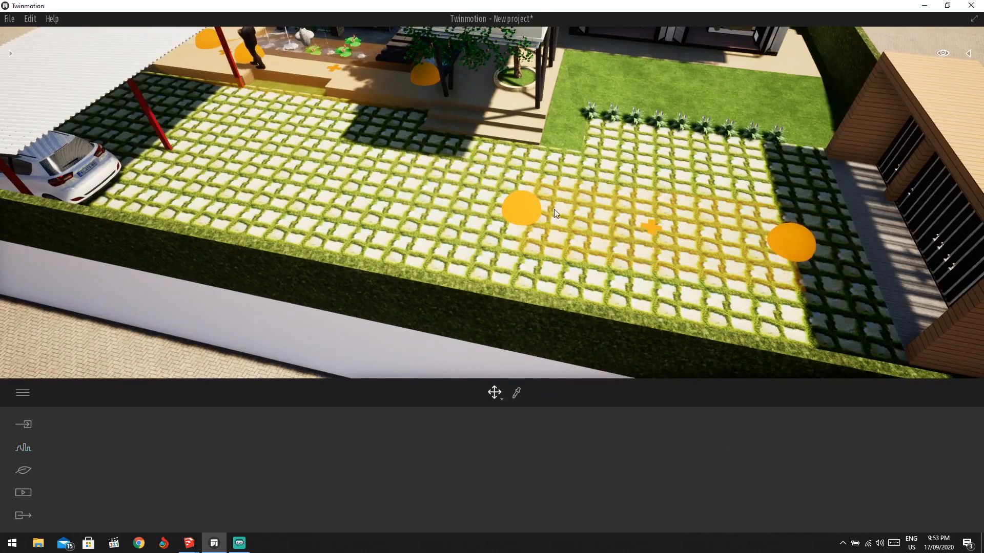
{"action": "left_click", "coordinate": [531, 211]}
{"action": "key", "text": "Delete"}
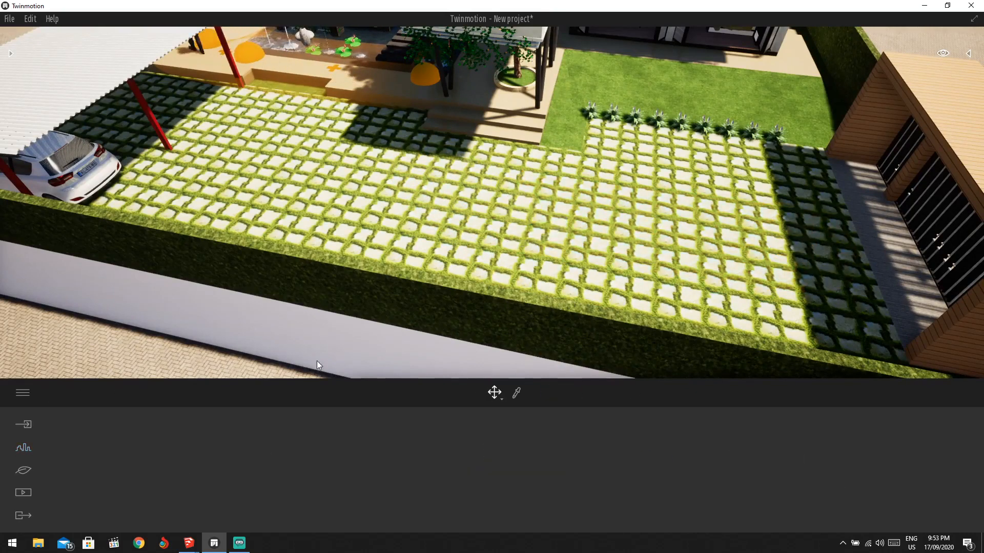
Draw a vehicle path from beside the garage across the paving to under the carport.
{"action": "left_click", "coordinate": [23, 448]}
{"action": "left_click", "coordinate": [451, 468]}
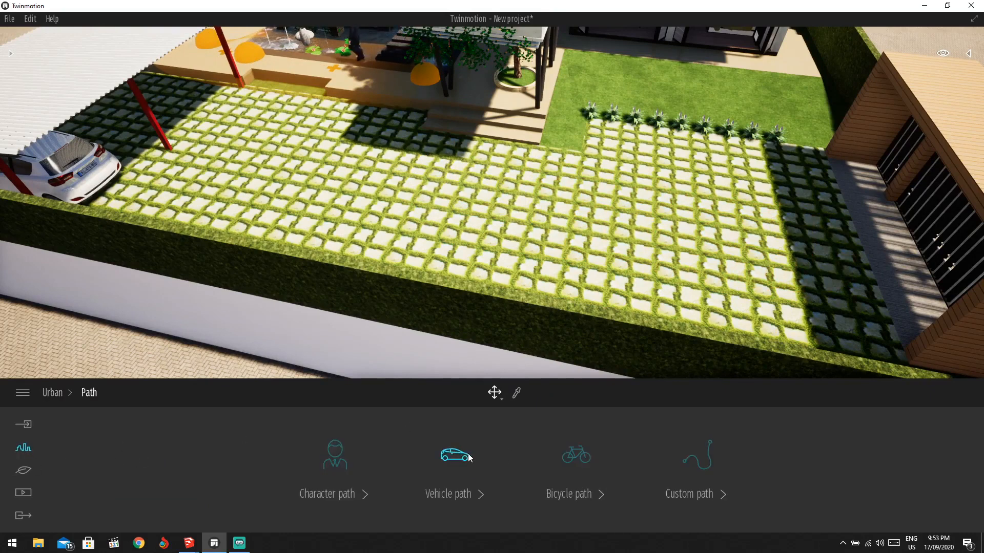
{"action": "left_click", "coordinate": [453, 457]}
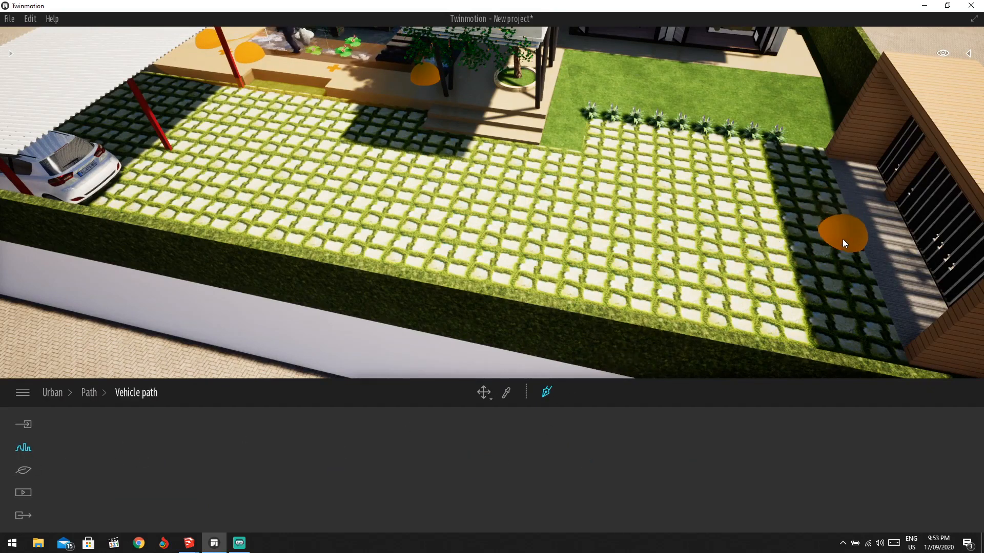
{"action": "left_click", "coordinate": [842, 253]}
{"action": "left_click", "coordinate": [735, 214]}
{"action": "left_click", "coordinate": [485, 185]}
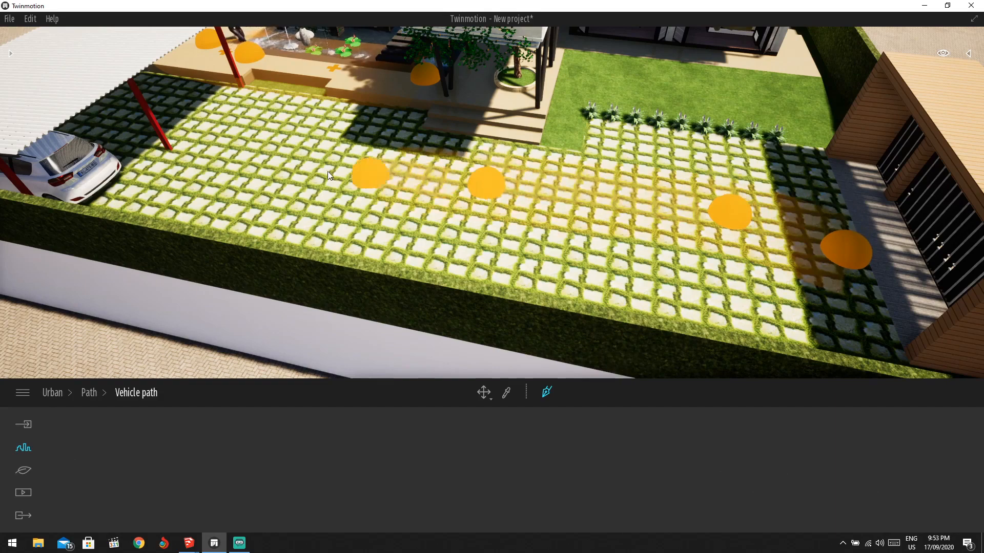
{"action": "left_click", "coordinate": [264, 126]}
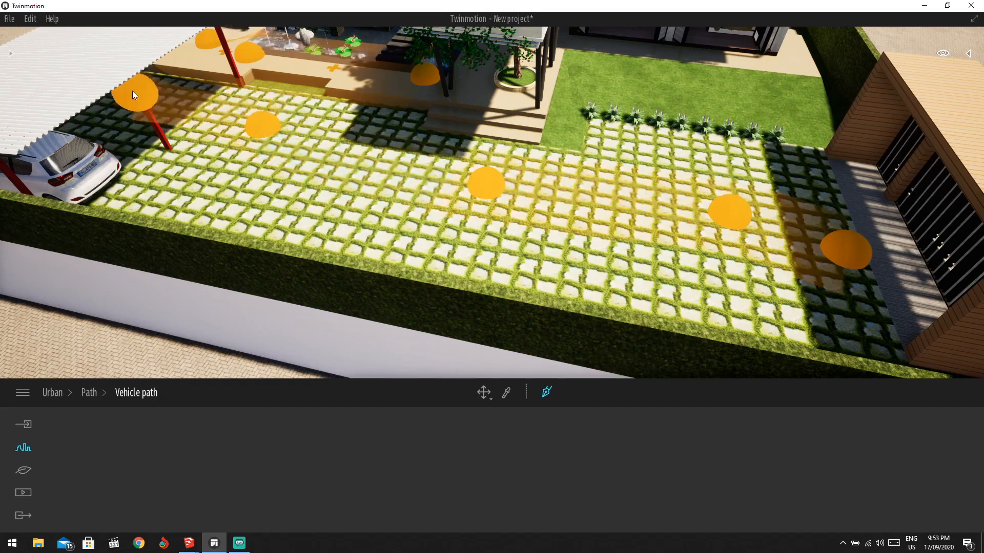
{"action": "middle_click_drag", "start_coordinate": [140, 89], "coordinate": [135, 112]}
{"action": "left_click", "coordinate": [93, 117]}
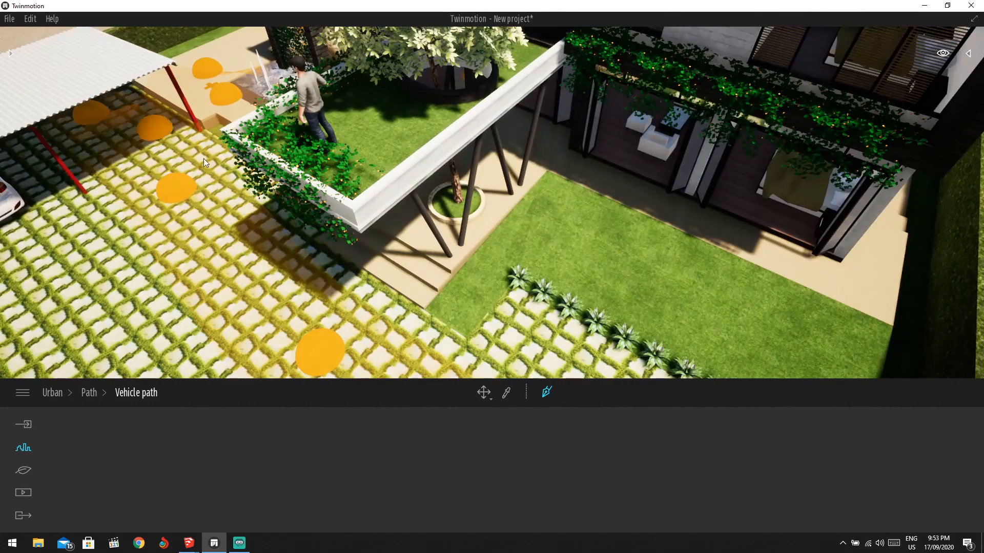
{"action": "scroll", "coordinate": [246, 175], "scroll_direction": "down", "scroll_amount": 1}
{"action": "key", "text": "Escape"}
Orbit around to check the car driving along the new path, then leave the path settings.
{"action": "scroll", "coordinate": [336, 210], "scroll_direction": "down", "scroll_amount": 3}
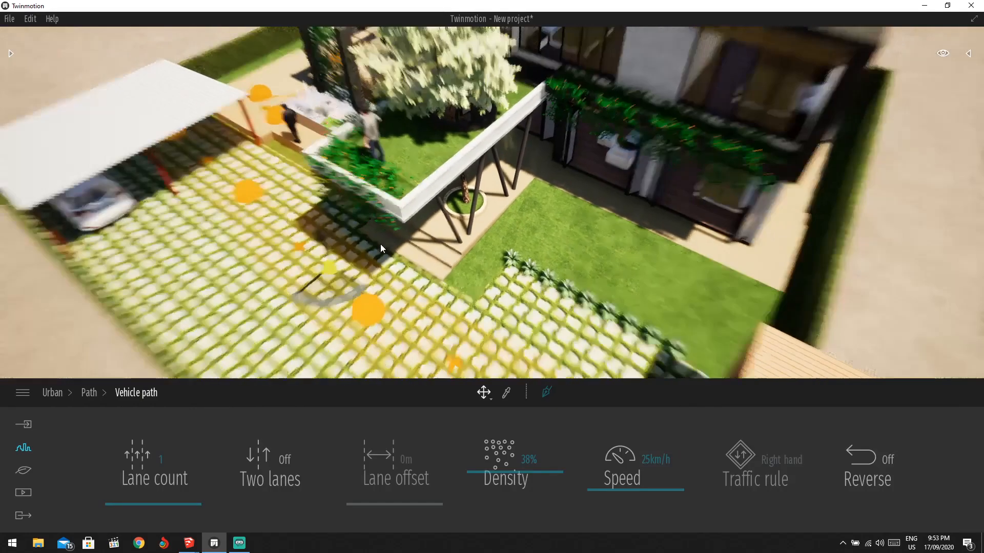
{"action": "middle_click_drag", "start_coordinate": [380, 244], "coordinate": [349, 239], "text": "shift"}
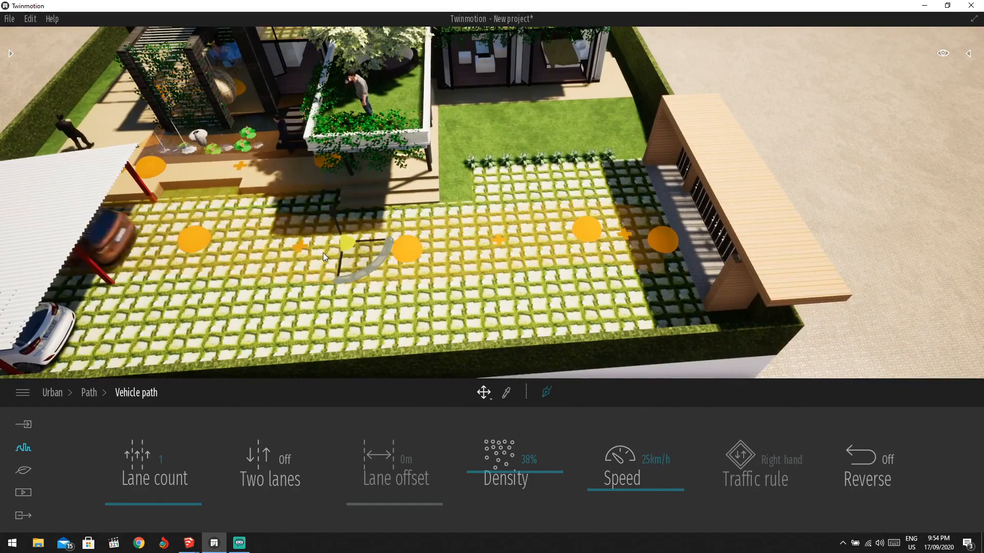
{"action": "scroll", "coordinate": [329, 278], "scroll_direction": "down", "scroll_amount": 2}
{"action": "middle_click_drag", "start_coordinate": [328, 278], "coordinate": [231, 173]}
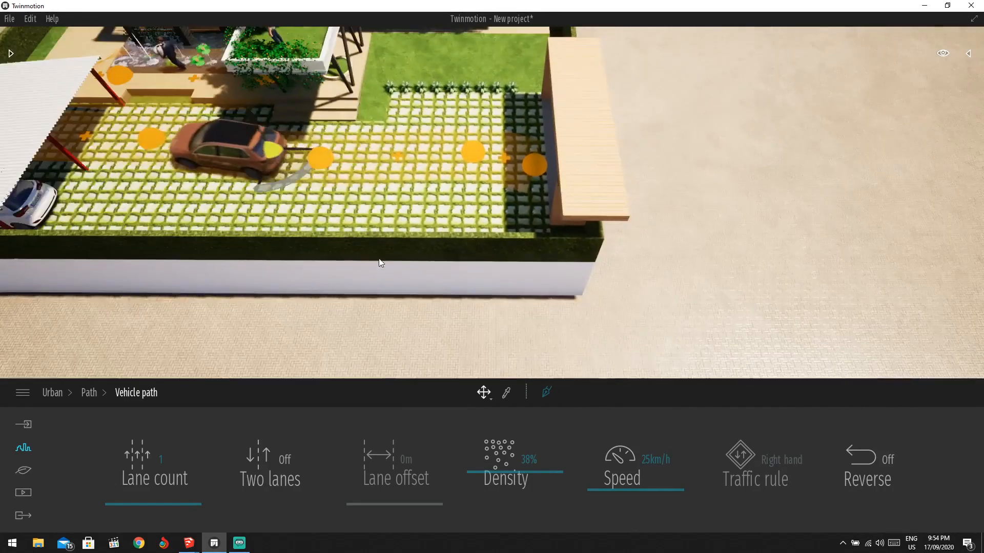
{"action": "scroll", "coordinate": [380, 264], "scroll_direction": "down", "scroll_amount": 2}
{"action": "middle_click_drag", "start_coordinate": [380, 264], "coordinate": [359, 178]}
{"action": "scroll", "coordinate": [468, 201], "scroll_direction": "down", "scroll_amount": 1}
{"action": "middle_click_drag", "start_coordinate": [468, 202], "coordinate": [490, 220], "text": "shift"}
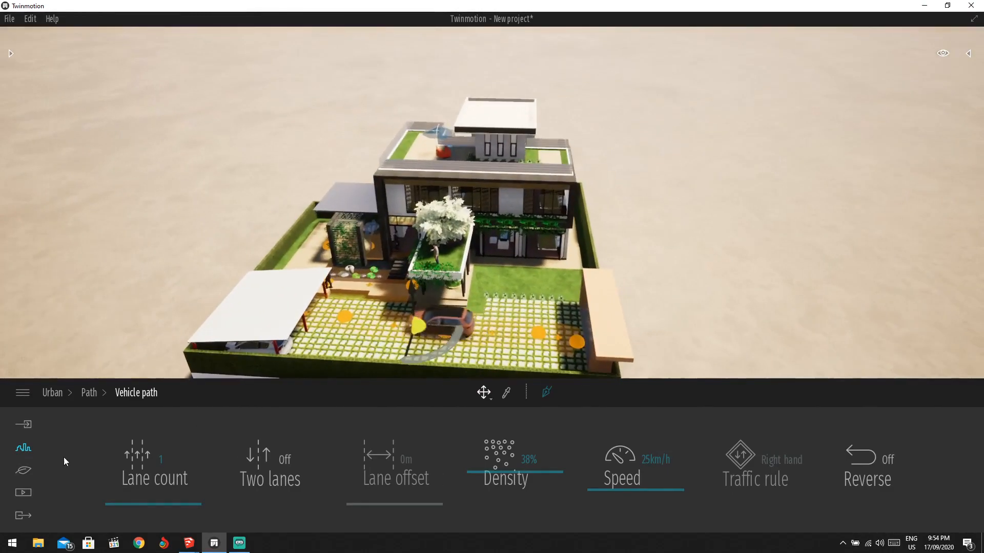
{"action": "left_click", "coordinate": [24, 424]}
Set the Urban context background picture to the Town panorama.
{"action": "left_click", "coordinate": [24, 448]}
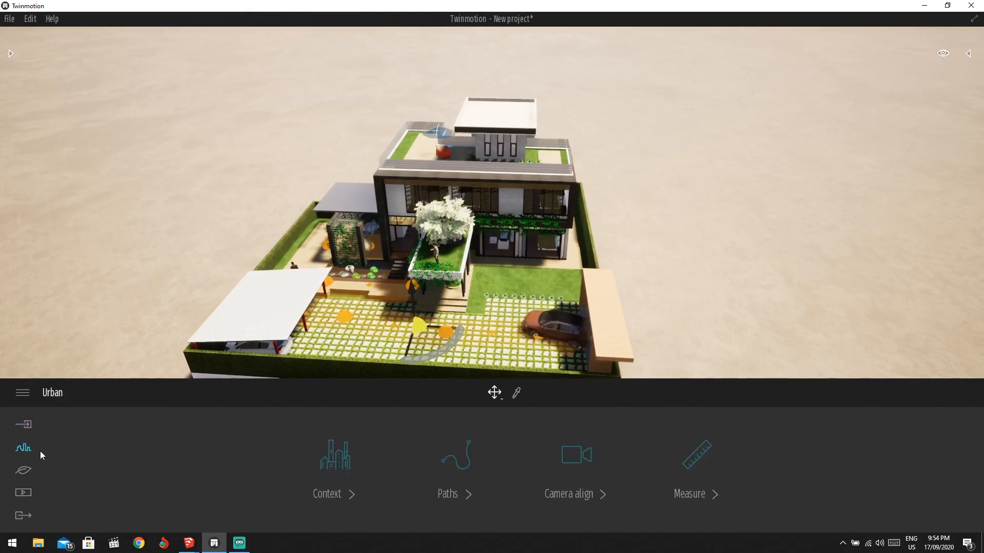
{"action": "left_click", "coordinate": [330, 453]}
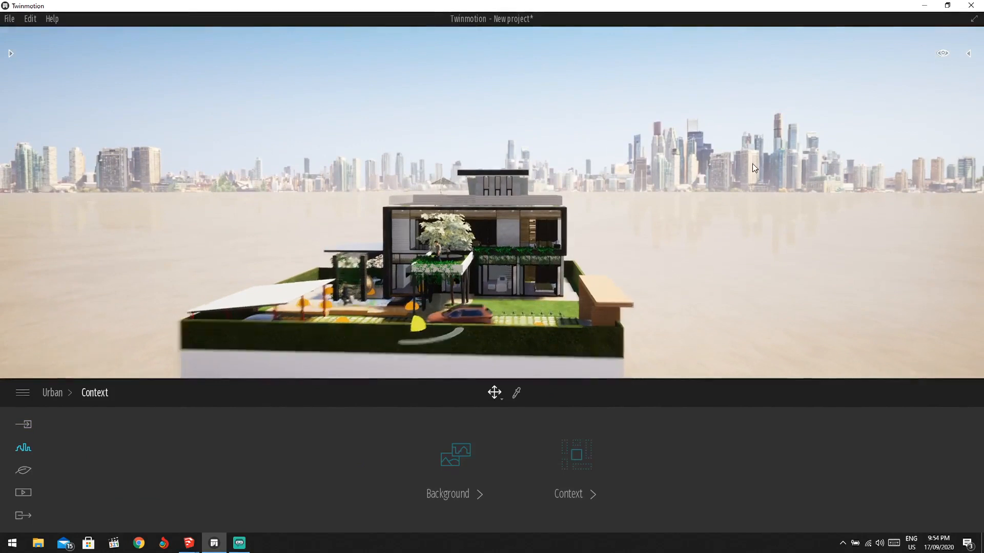
{"action": "left_click", "coordinate": [463, 492]}
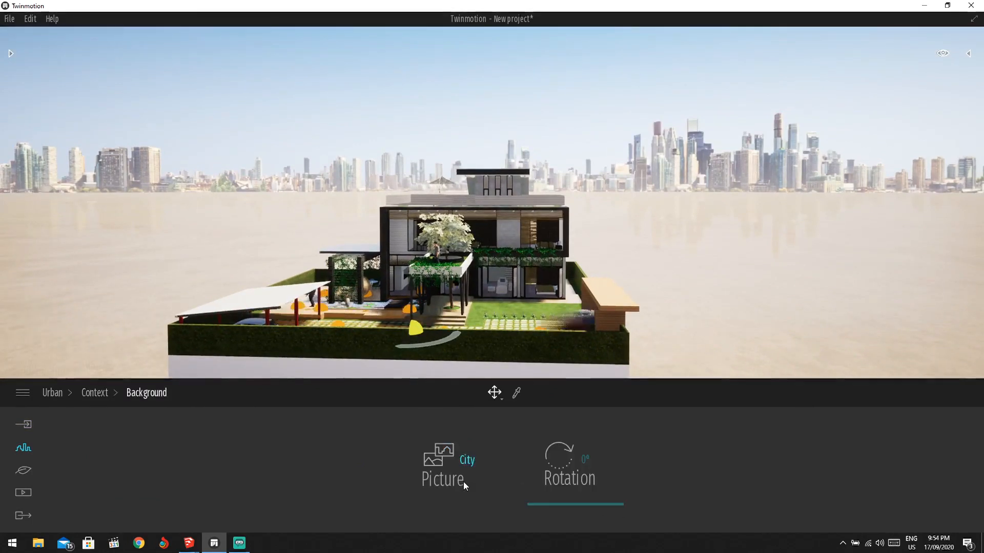
{"action": "left_click", "coordinate": [436, 470]}
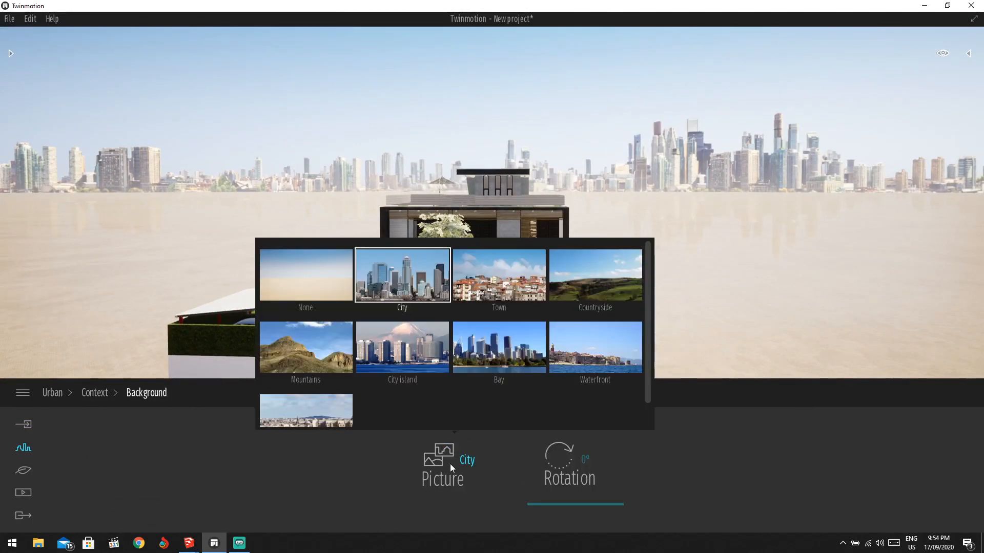
{"action": "left_click", "coordinate": [487, 286]}
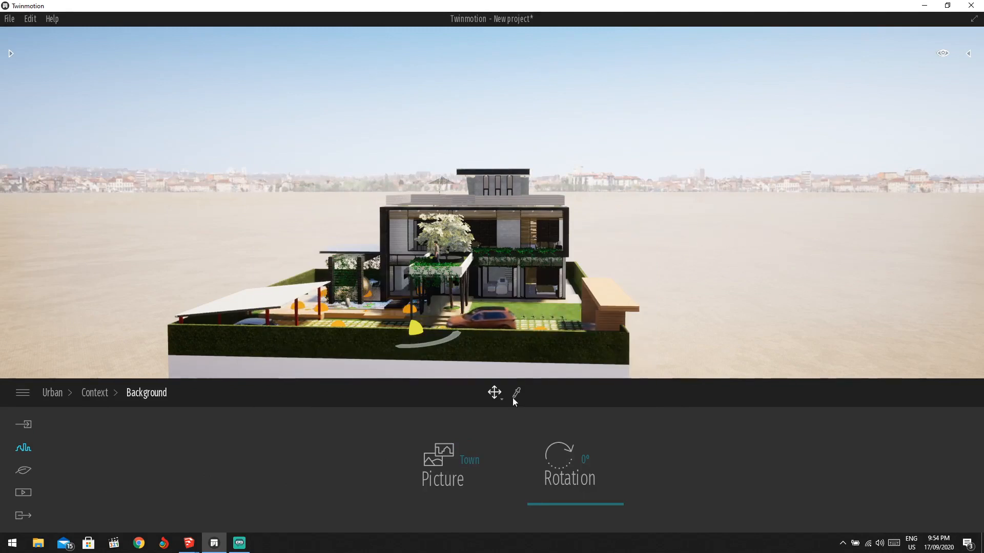
Compare the Waterfront, Bay, City island, Mountains and Town backgrounds, then choose Countryside.
{"action": "left_click", "coordinate": [464, 469]}
{"action": "left_click", "coordinate": [594, 365]}
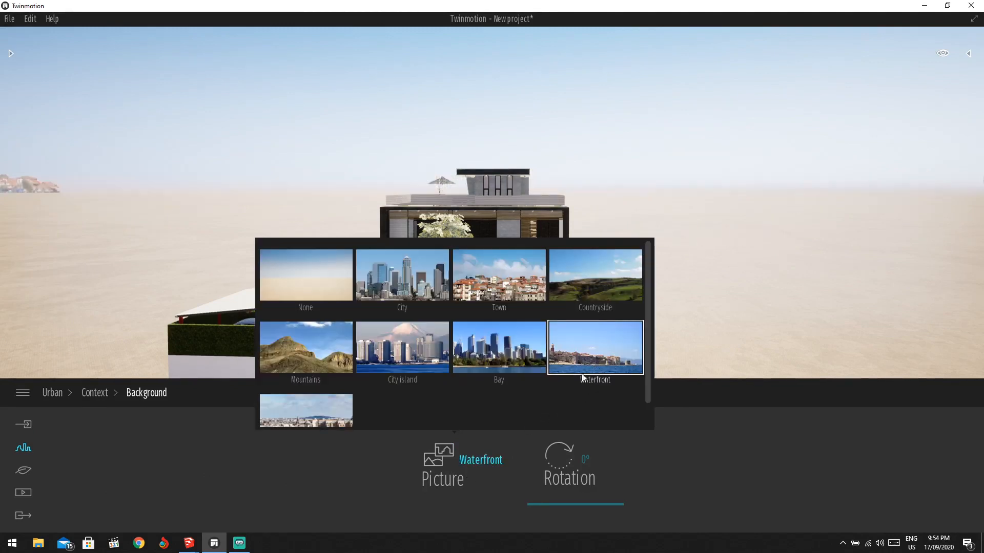
{"action": "left_click", "coordinate": [476, 367]}
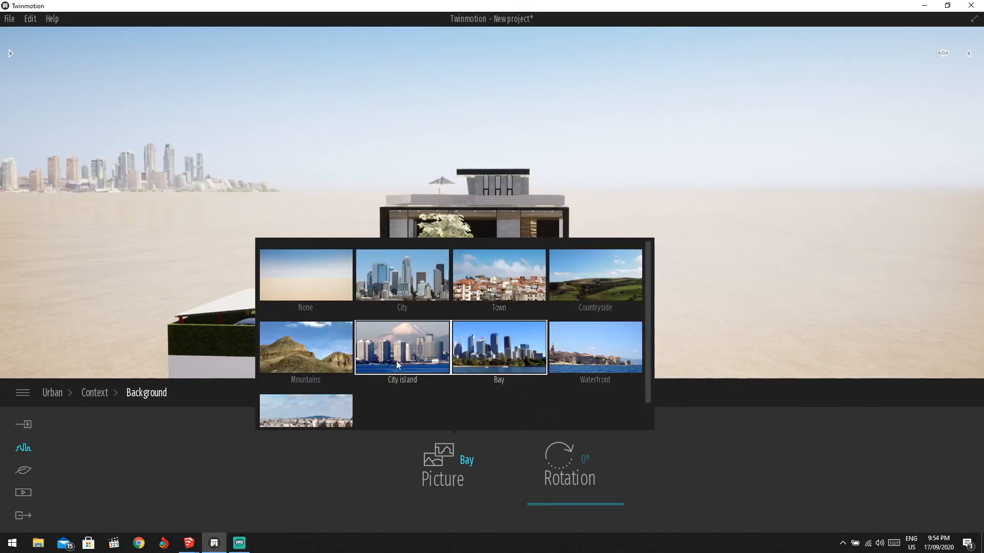
{"action": "left_click", "coordinate": [417, 362]}
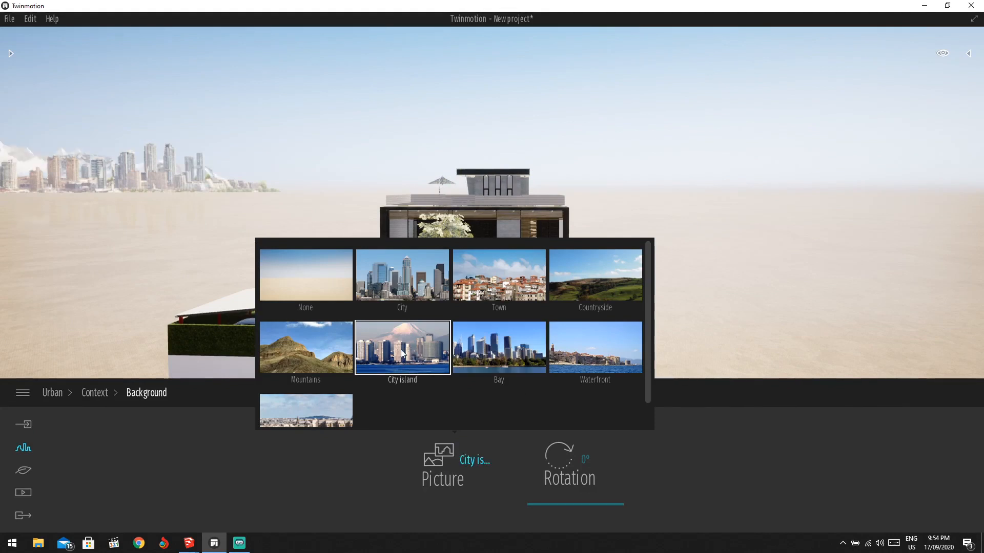
{"action": "left_click", "coordinate": [280, 369]}
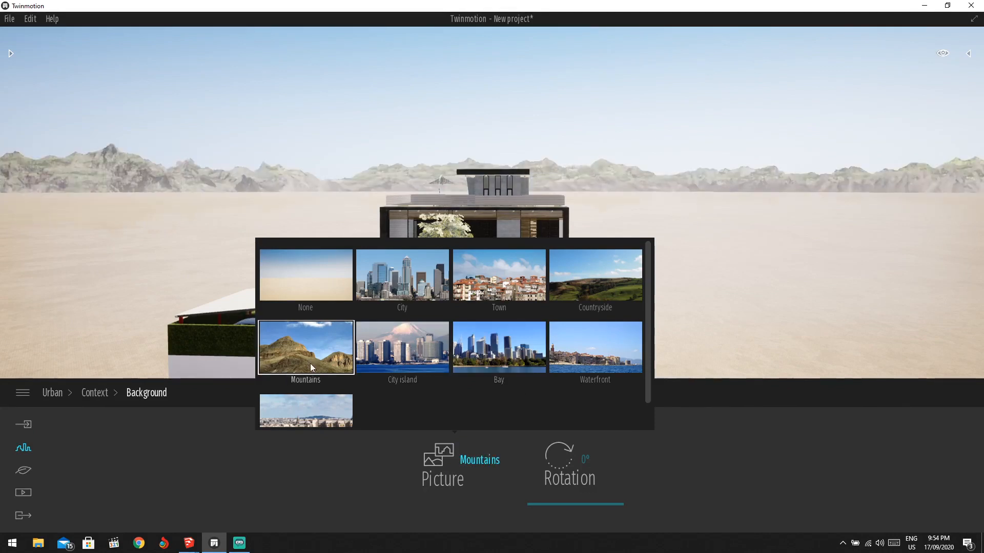
{"action": "left_click", "coordinate": [502, 295]}
{"action": "left_click", "coordinate": [605, 289]}
{"action": "left_click", "coordinate": [673, 300]}
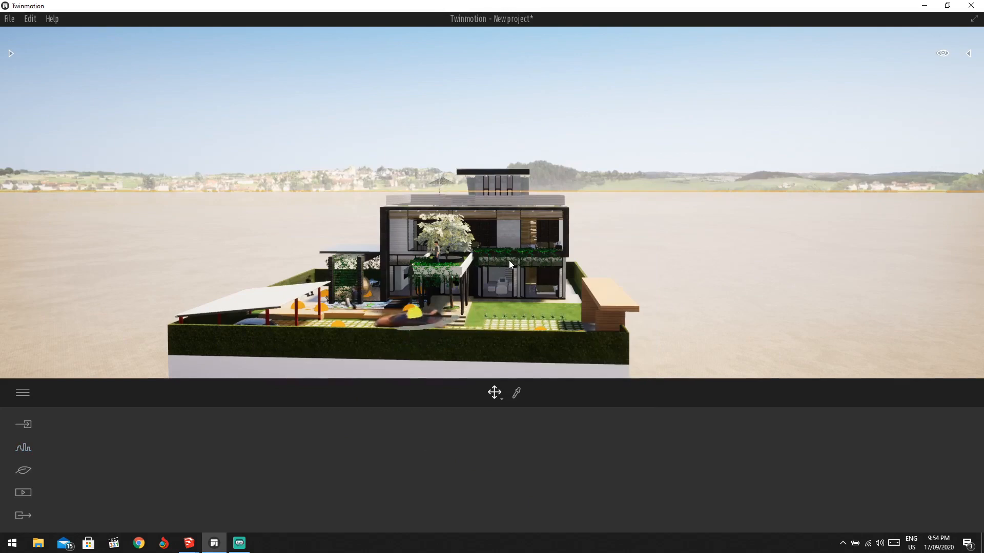
Browse the asset library from its top level, via Materials, to Vegetation and landscape > Landscapes.
{"action": "middle_click_drag", "start_coordinate": [552, 275], "coordinate": [505, 331], "text": "shift"}
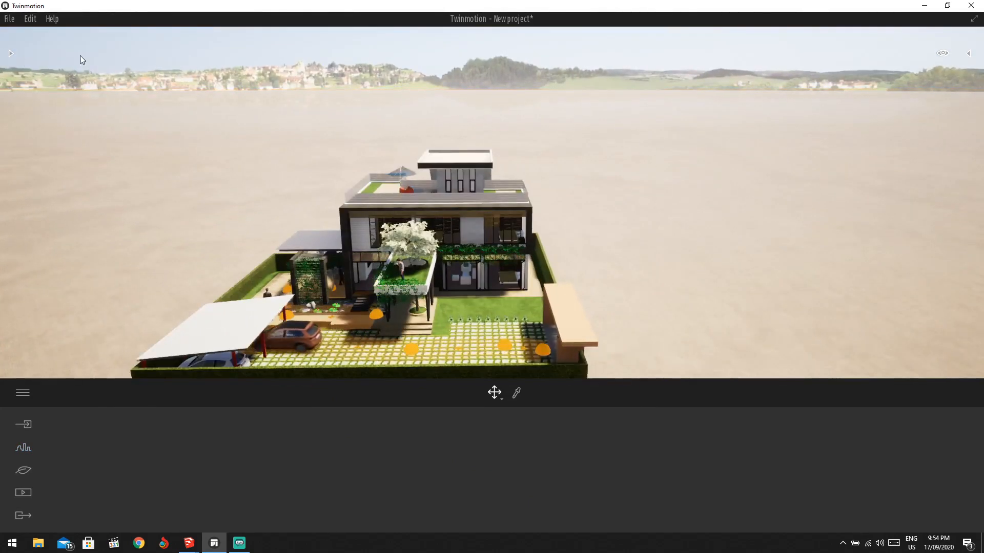
{"action": "left_click", "coordinate": [10, 54]}
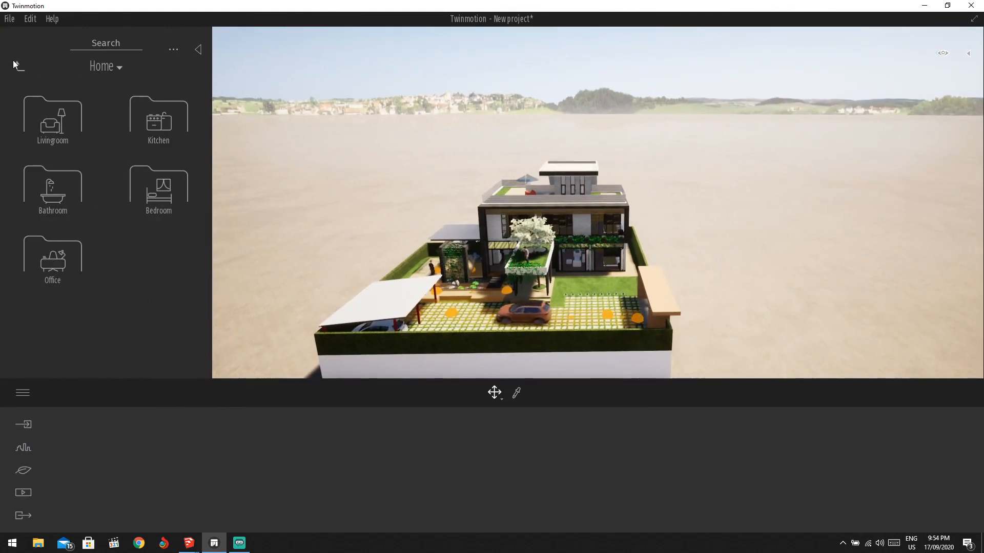
{"action": "left_click", "coordinate": [16, 65]}
{"action": "left_click", "coordinate": [18, 69]}
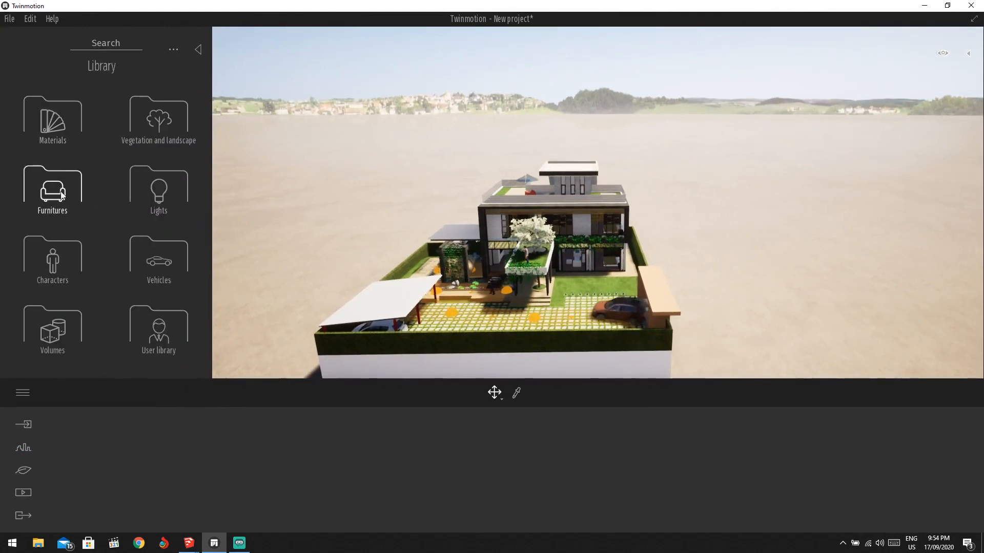
{"action": "left_click", "coordinate": [62, 138]}
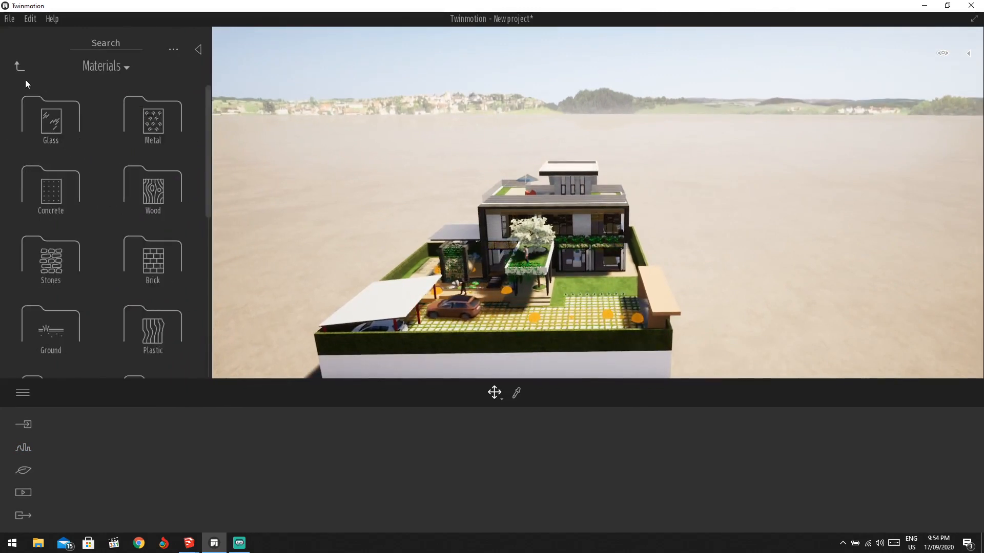
{"action": "left_click", "coordinate": [19, 66]}
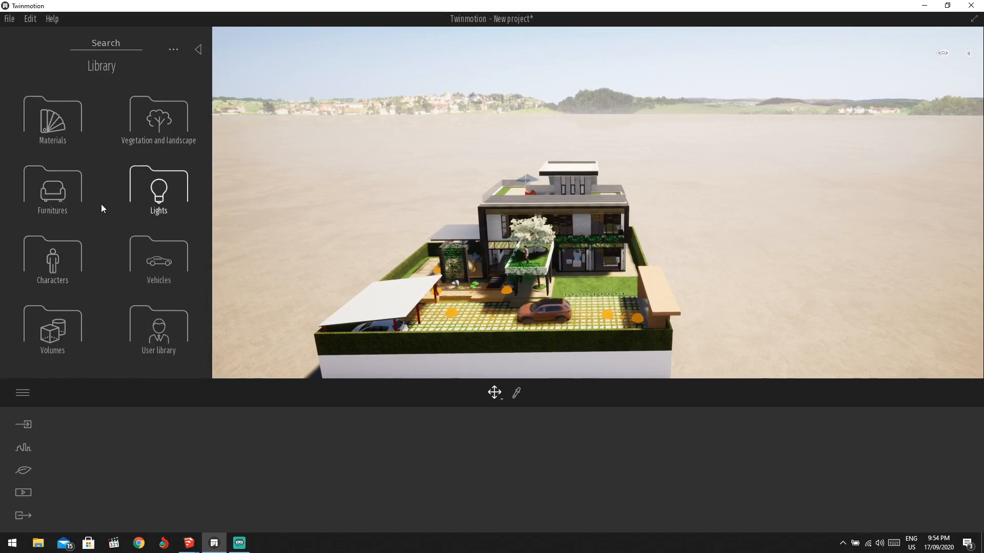
{"action": "left_click", "coordinate": [179, 125]}
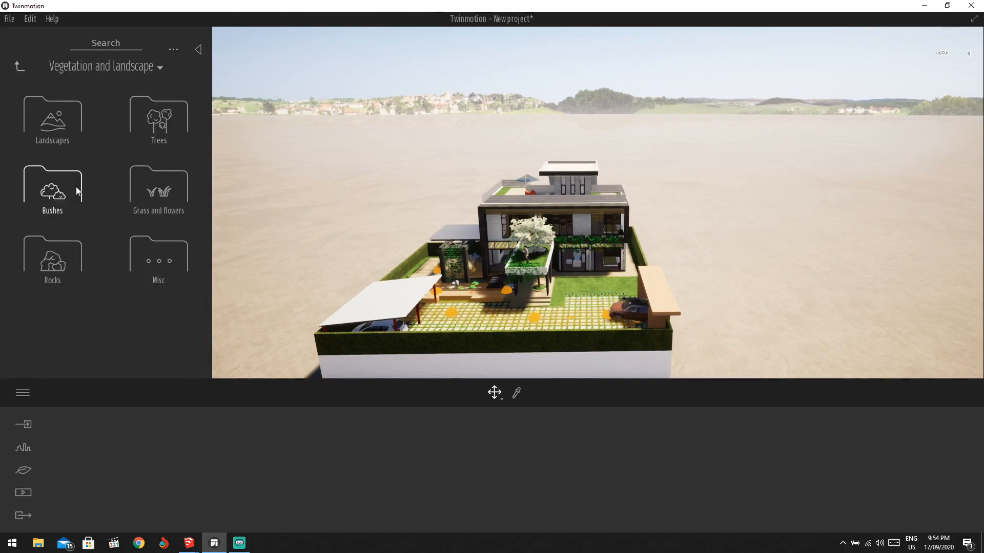
{"action": "left_click", "coordinate": [65, 139]}
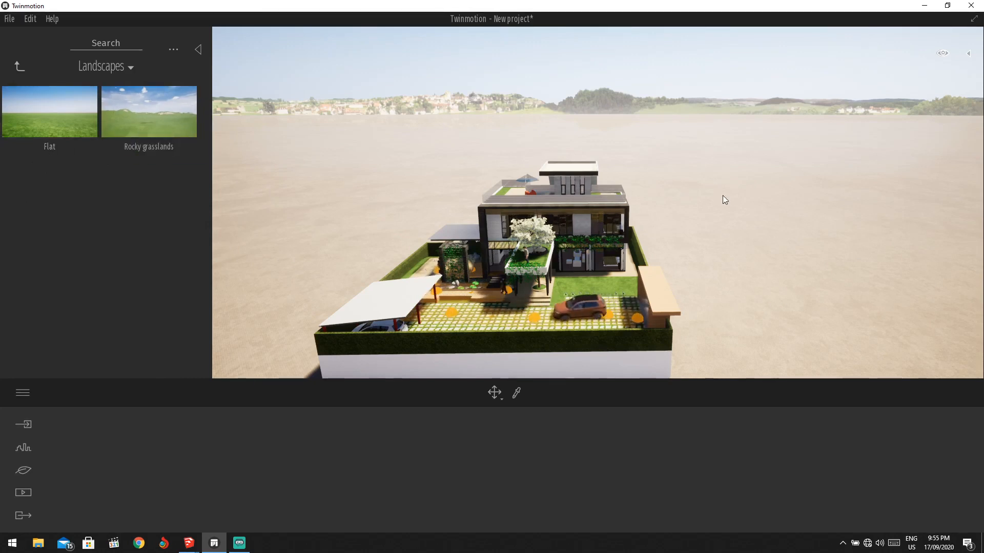
Place Rocky grasslands, swap it for the Flat landscape, and orbit over the villa to inspect.
{"action": "left_click_drag", "start_coordinate": [724, 199], "coordinate": [747, 236]}
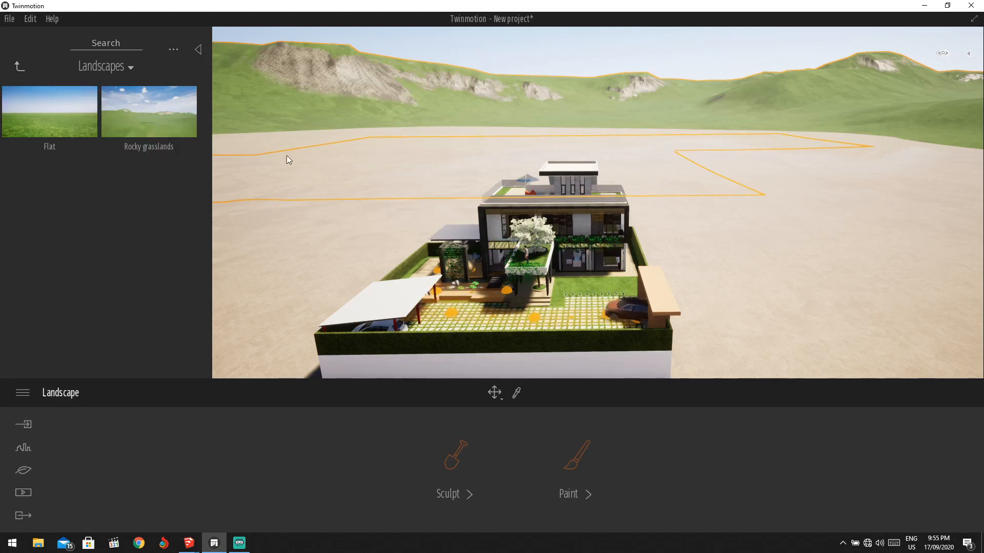
{"action": "left_click_drag", "start_coordinate": [286, 155], "coordinate": [406, 167]}
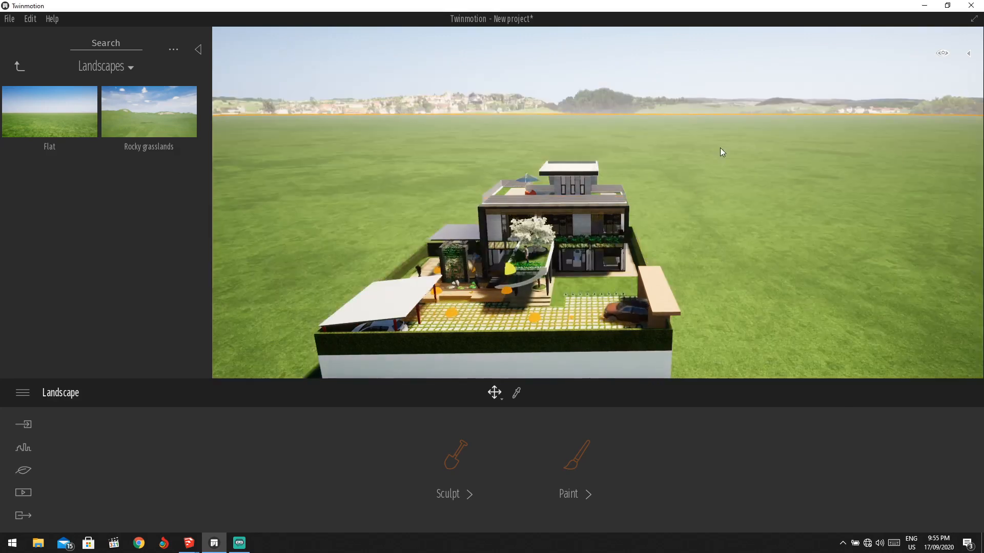
{"action": "right_click_drag", "start_coordinate": [762, 143], "coordinate": [605, 268]}
{"action": "scroll", "coordinate": [529, 243], "scroll_direction": "up", "scroll_amount": 5}
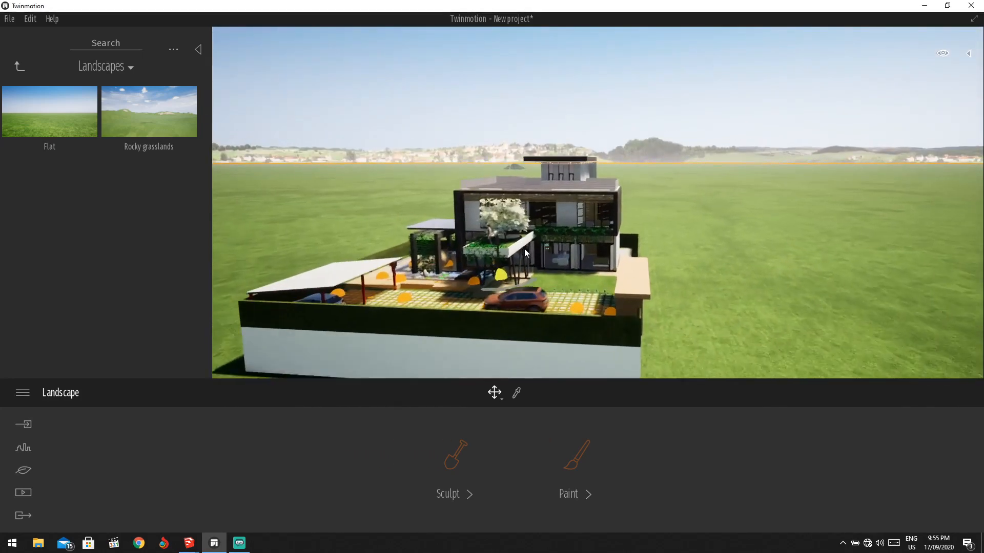
{"action": "right_click_drag", "start_coordinate": [577, 246], "coordinate": [538, 348]}
{"action": "scroll", "coordinate": [378, 224], "scroll_direction": "up", "scroll_amount": 5}
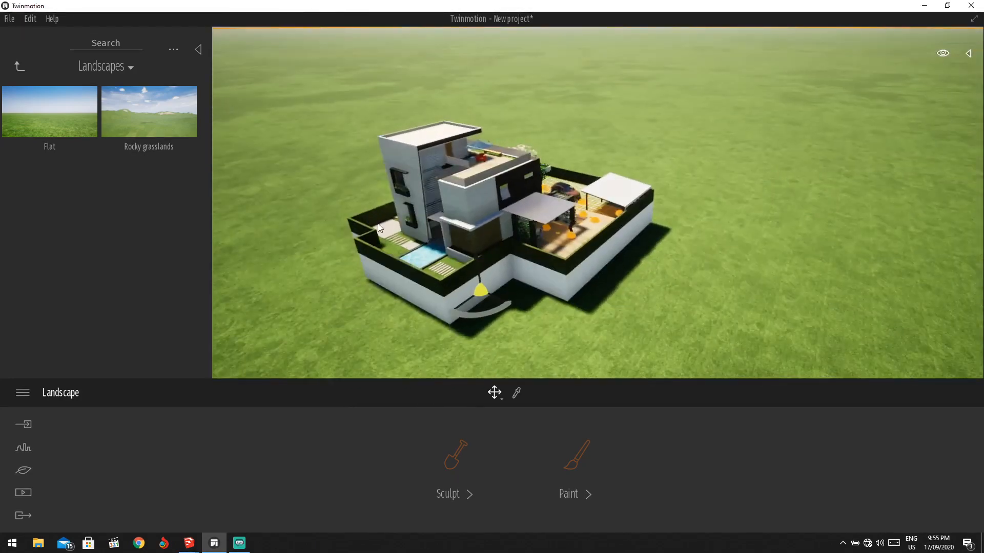
{"action": "right_click_drag", "start_coordinate": [377, 272], "coordinate": [576, 281]}
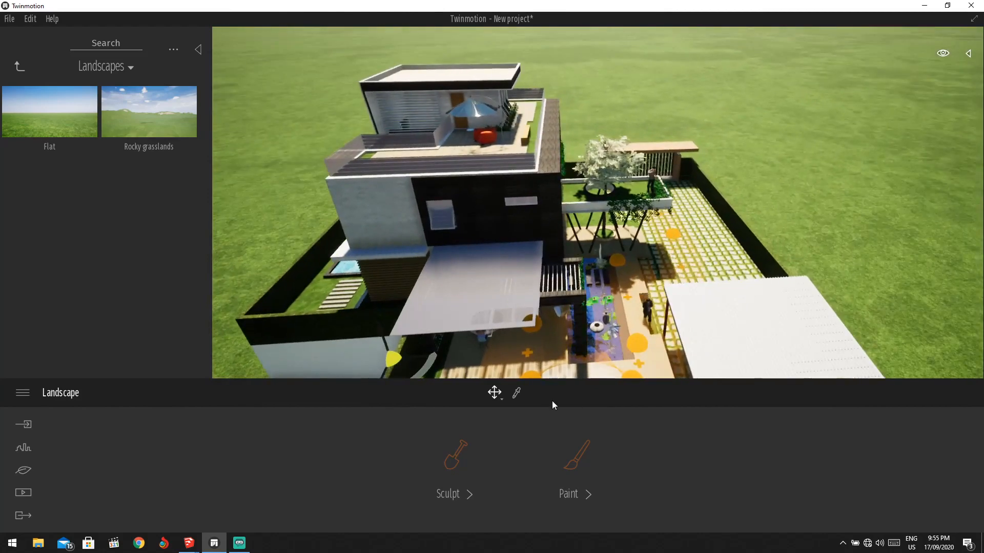
Sample the villa's 0091_MintCream glass material with the eyedropper to edit it.
{"action": "left_click", "coordinate": [517, 392]}
{"action": "left_click", "coordinate": [552, 368]}
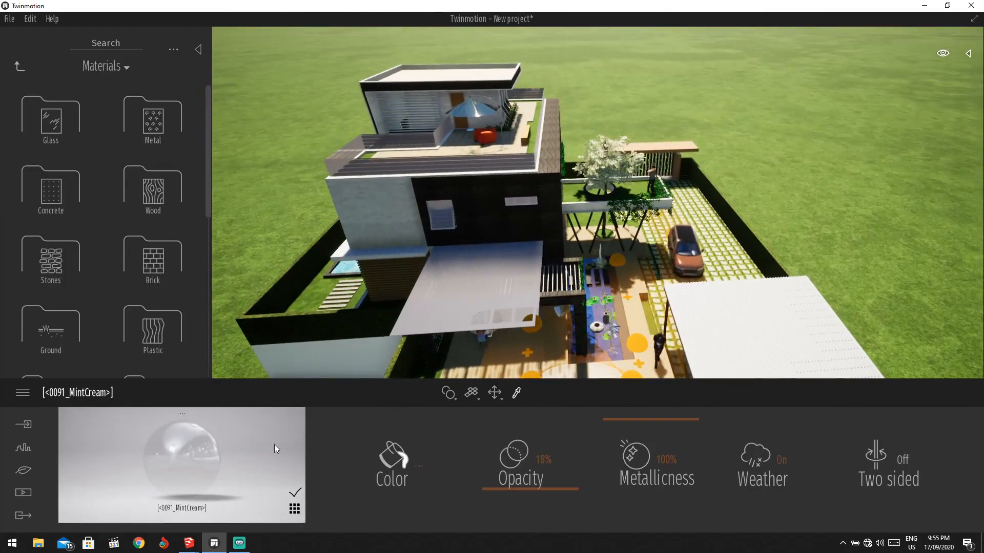
{"action": "right_click_drag", "start_coordinate": [486, 323], "coordinate": [351, 327]}
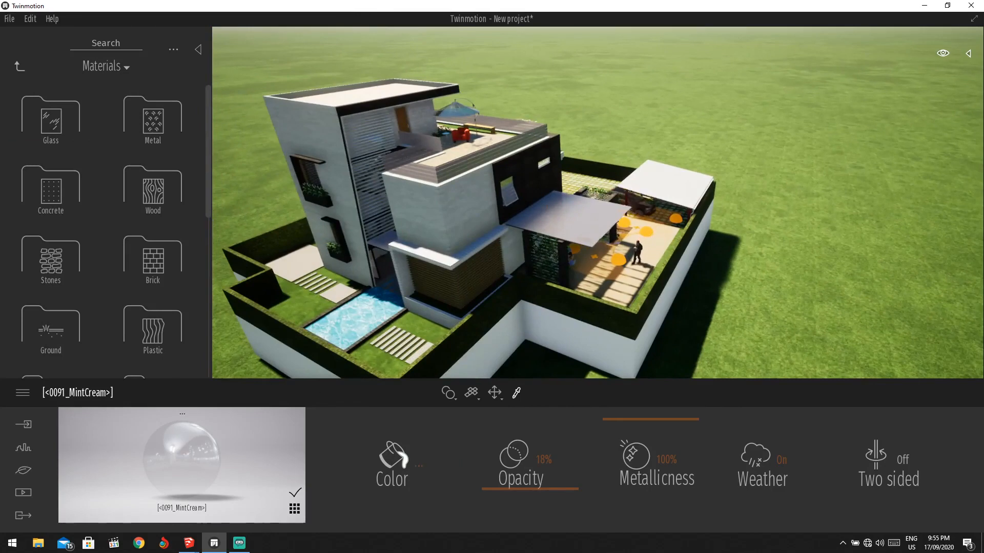
{"action": "left_click_drag", "start_coordinate": [254, 433], "coordinate": [327, 329]}
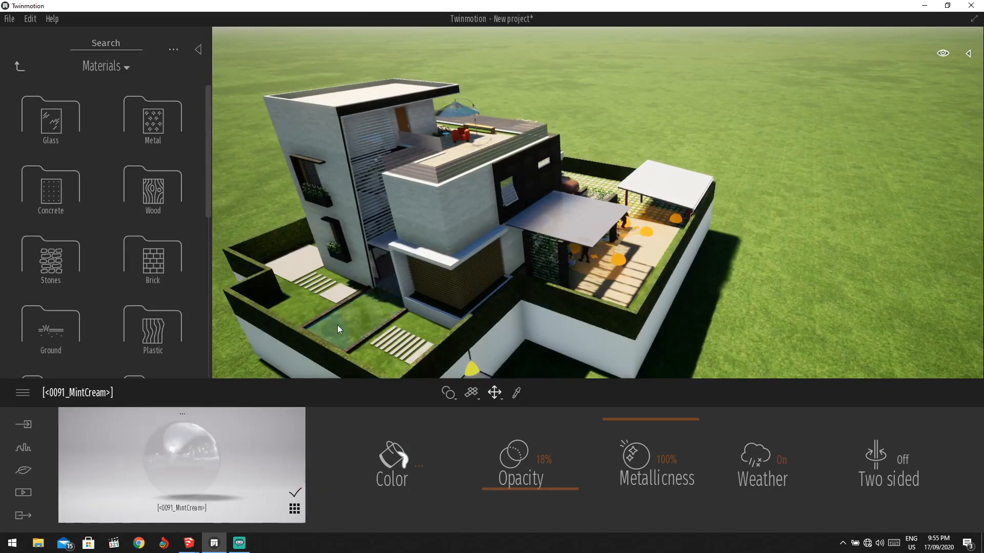
{"action": "right_click_drag", "start_coordinate": [366, 380], "coordinate": [333, 315]}
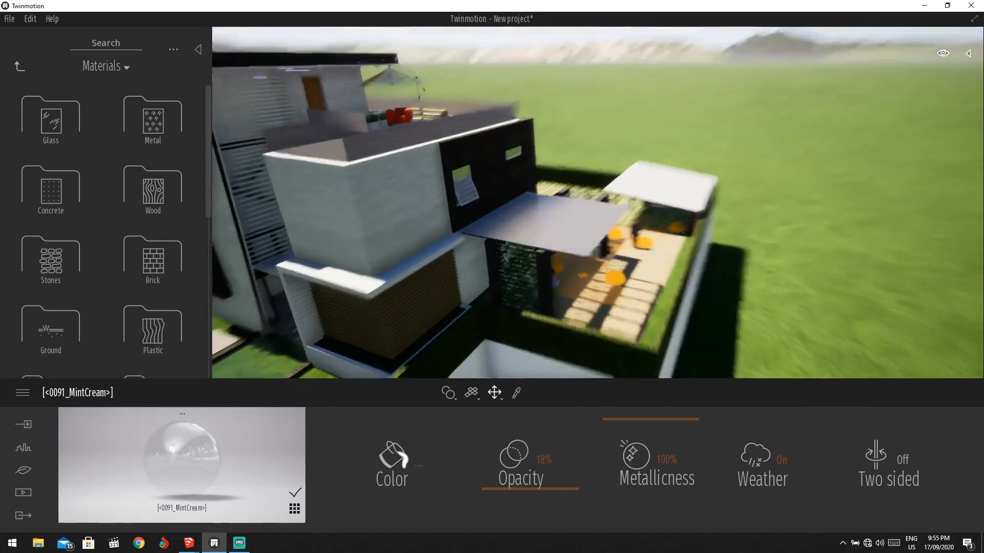
Try a blue colour on the material, then cancel to keep its original colour.
{"action": "left_click", "coordinate": [412, 456]}
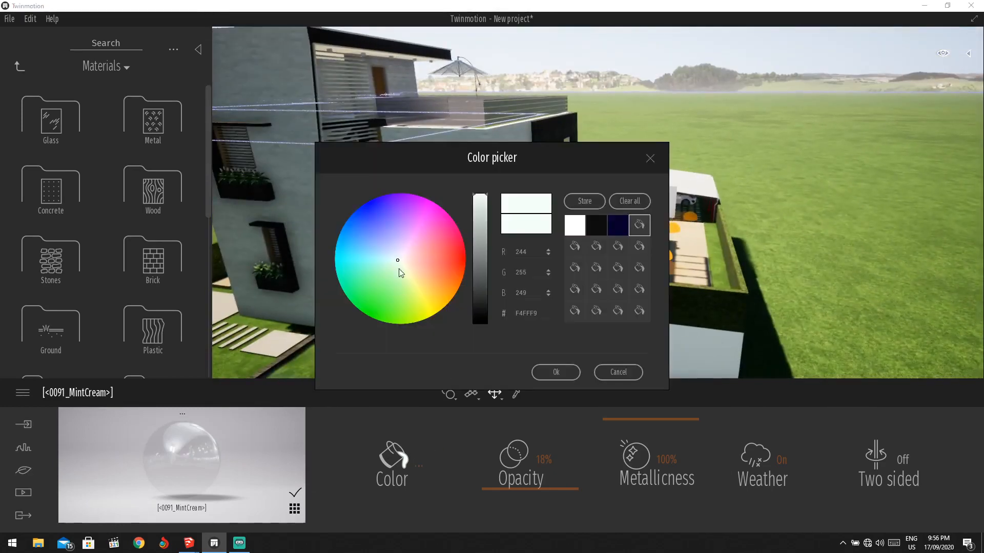
{"action": "left_click", "coordinate": [379, 223]}
{"action": "left_click", "coordinate": [612, 373]}
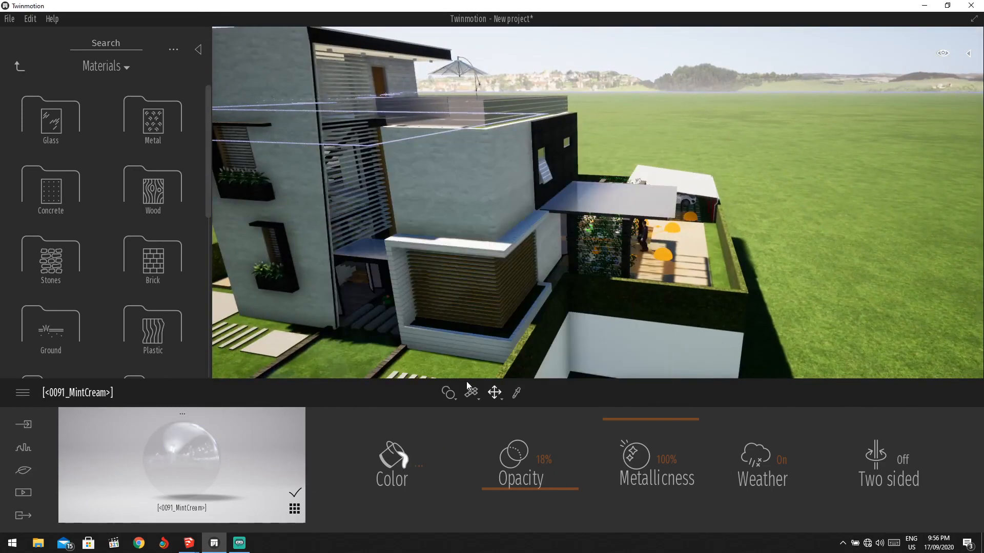
{"action": "scroll", "coordinate": [374, 345], "scroll_direction": "down", "scroll_amount": 5}
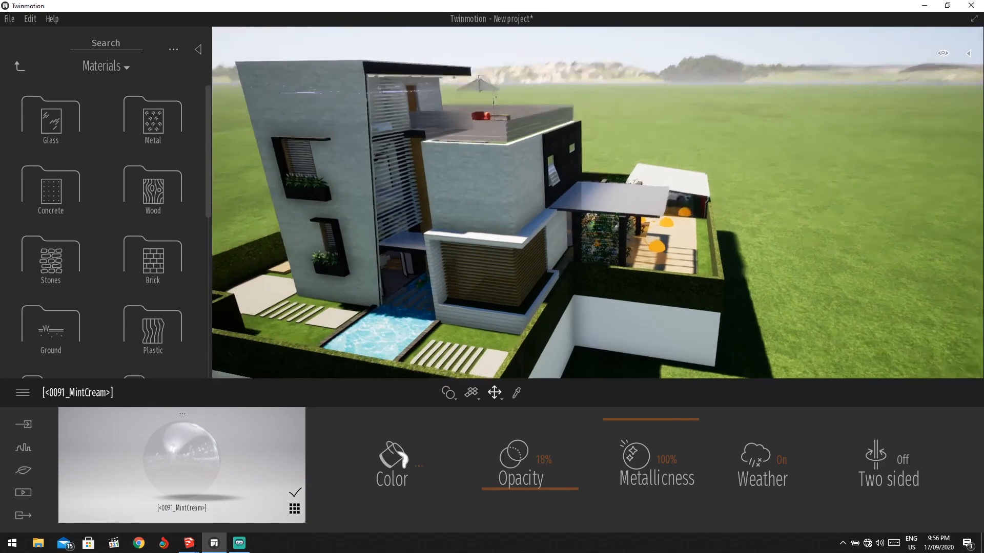
{"action": "scroll", "coordinate": [350, 307], "scroll_direction": "up", "scroll_amount": 4}
{"action": "scroll", "coordinate": [763, 282], "scroll_direction": "up", "scroll_amount": 5}
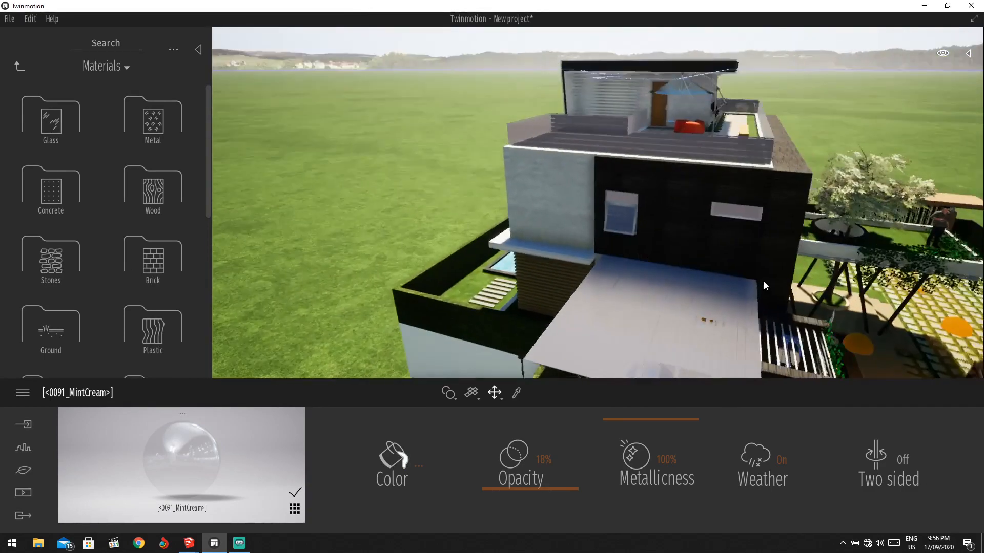
{"action": "scroll", "coordinate": [816, 323], "scroll_direction": "down", "scroll_amount": 5}
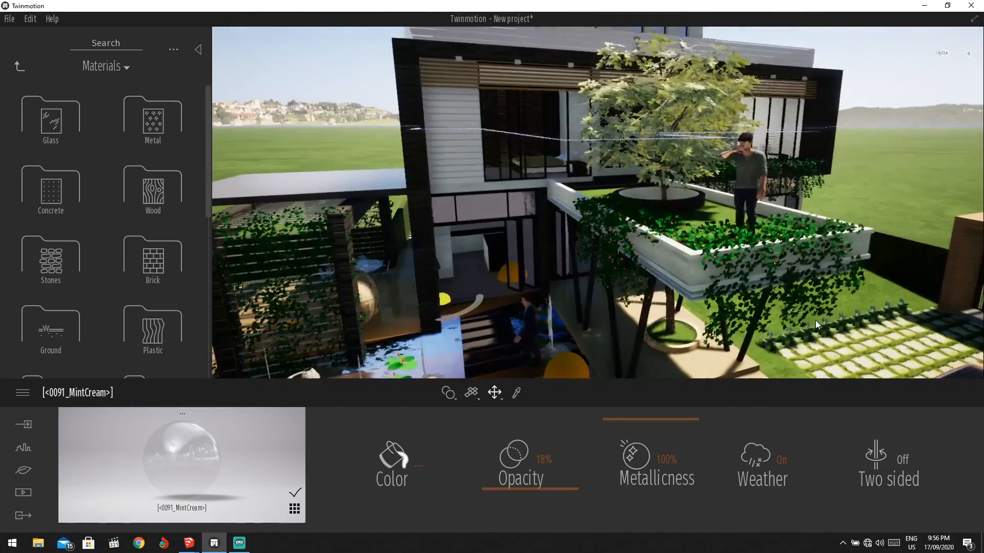
{"action": "left_click_drag", "start_coordinate": [784, 133], "coordinate": [668, 254]}
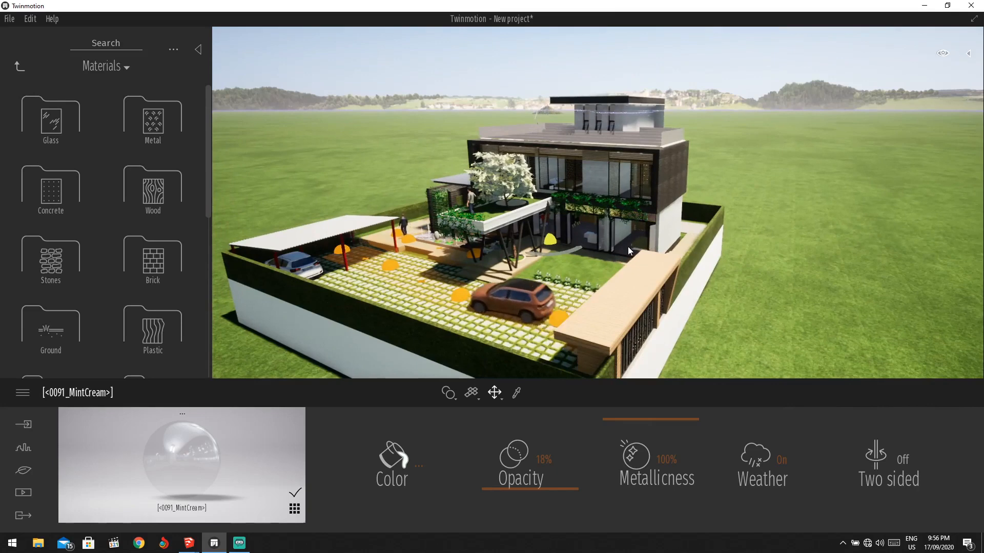
{"action": "mouse_move", "coordinate": [628, 247]}
{"action": "right_mouse_down"}
{"action": "mouse_move", "coordinate": [636, 240]}
{"action": "mouse_move", "coordinate": [609, 252]}
{"action": "right_mouse_up"}
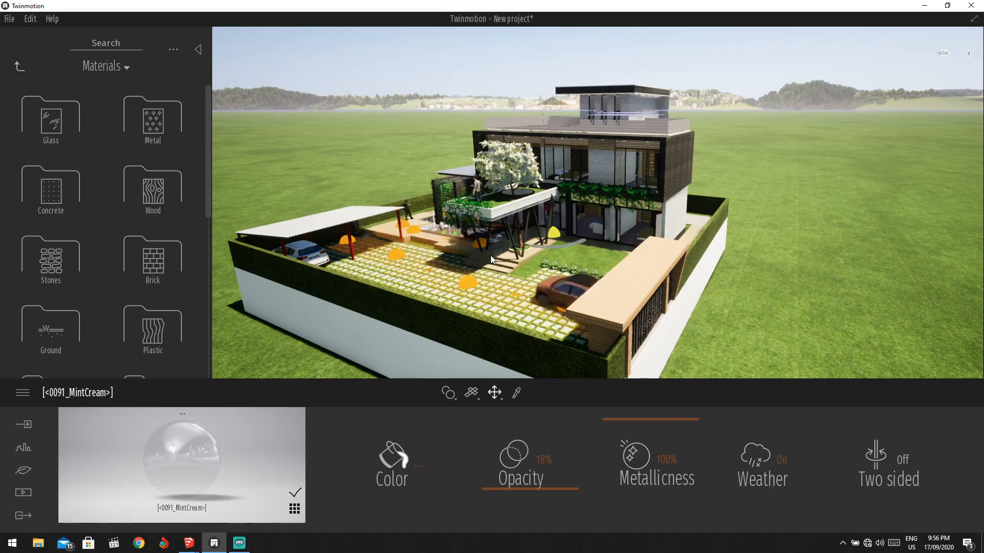
{"action": "right_click_drag", "start_coordinate": [490, 255], "coordinate": [508, 261]}
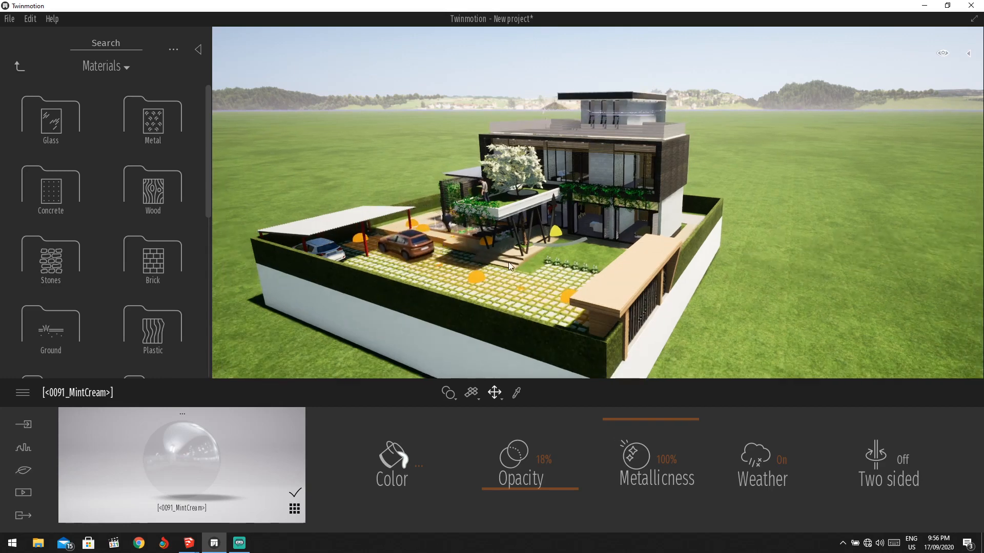